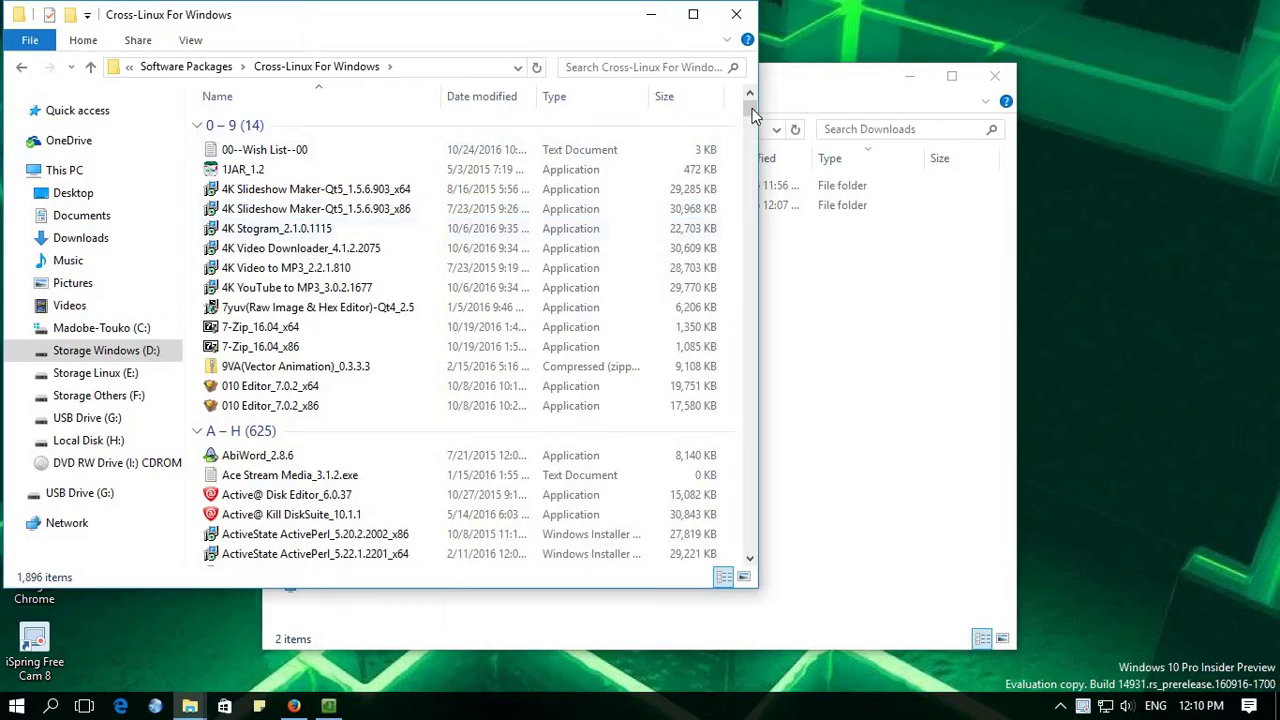
Copy the text "PCloud Drive" from the name of the file PCloud Drive(15GB Storage)_3.3_Win10
drag(745, 302, 736, 370)
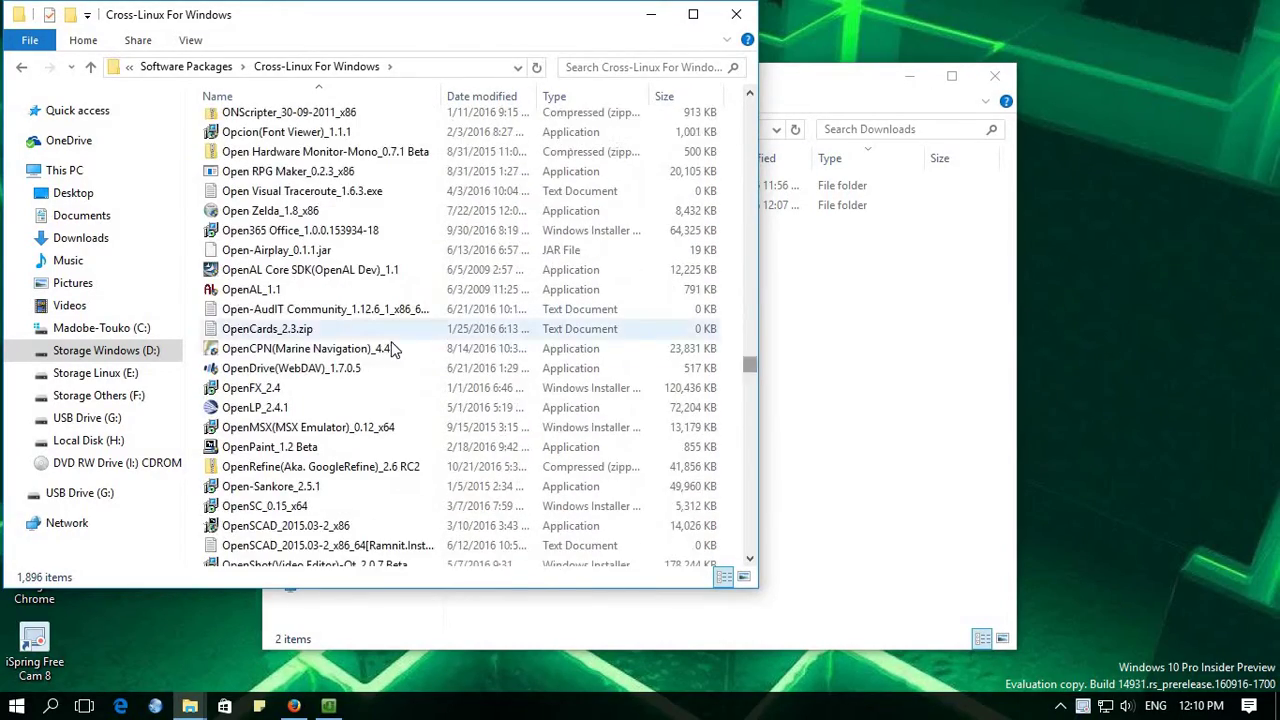
scroll(392, 345, down, 8)
scroll(391, 345, down, 20)
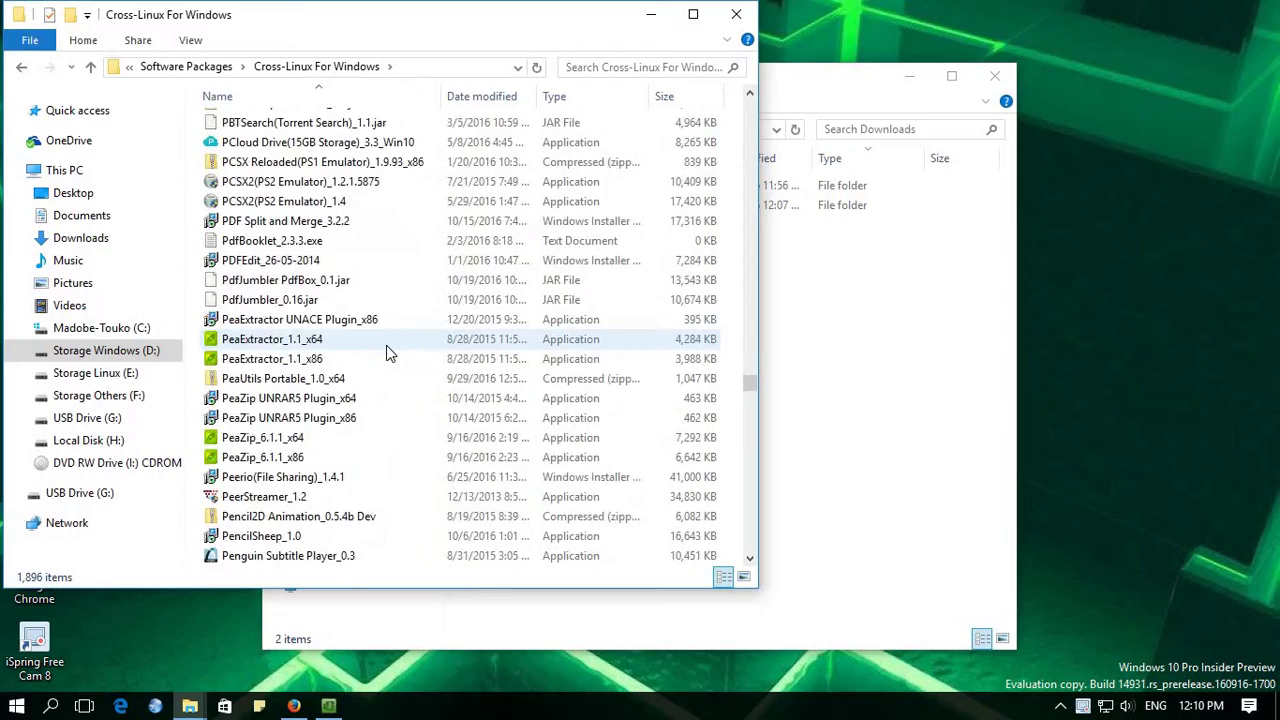
scroll(388, 350, down, 20)
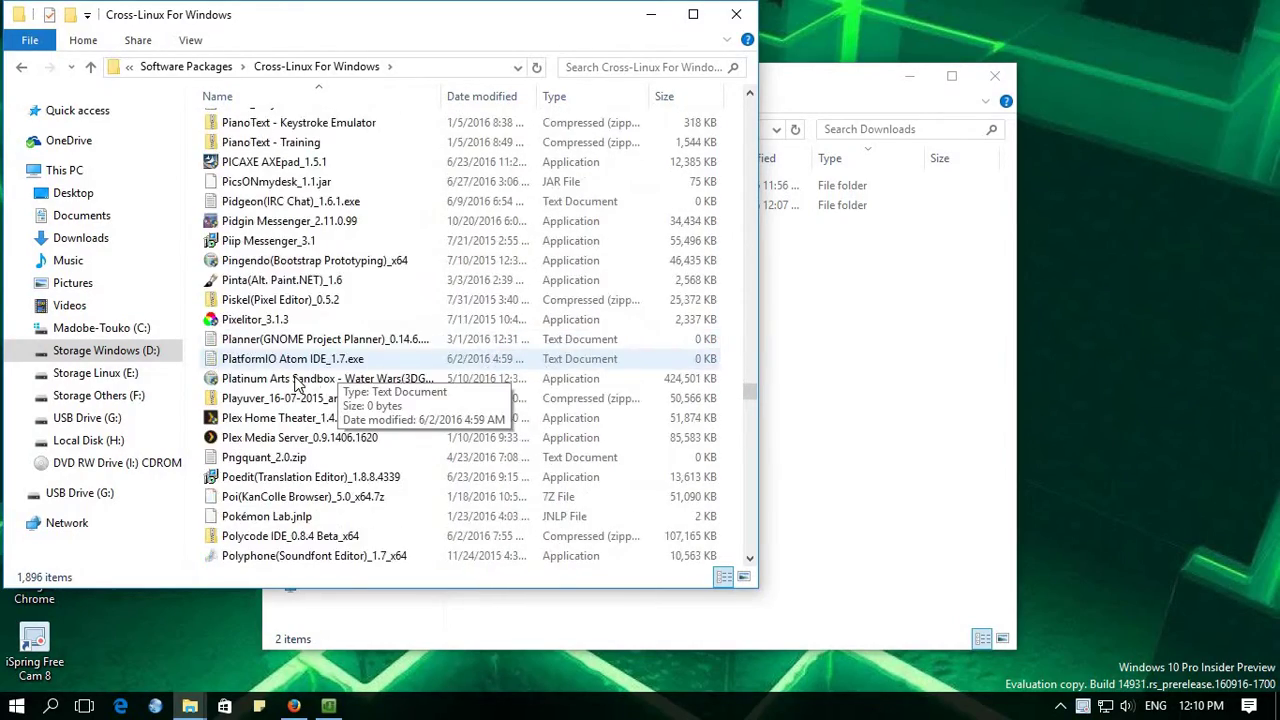
scroll(296, 385, up, 15)
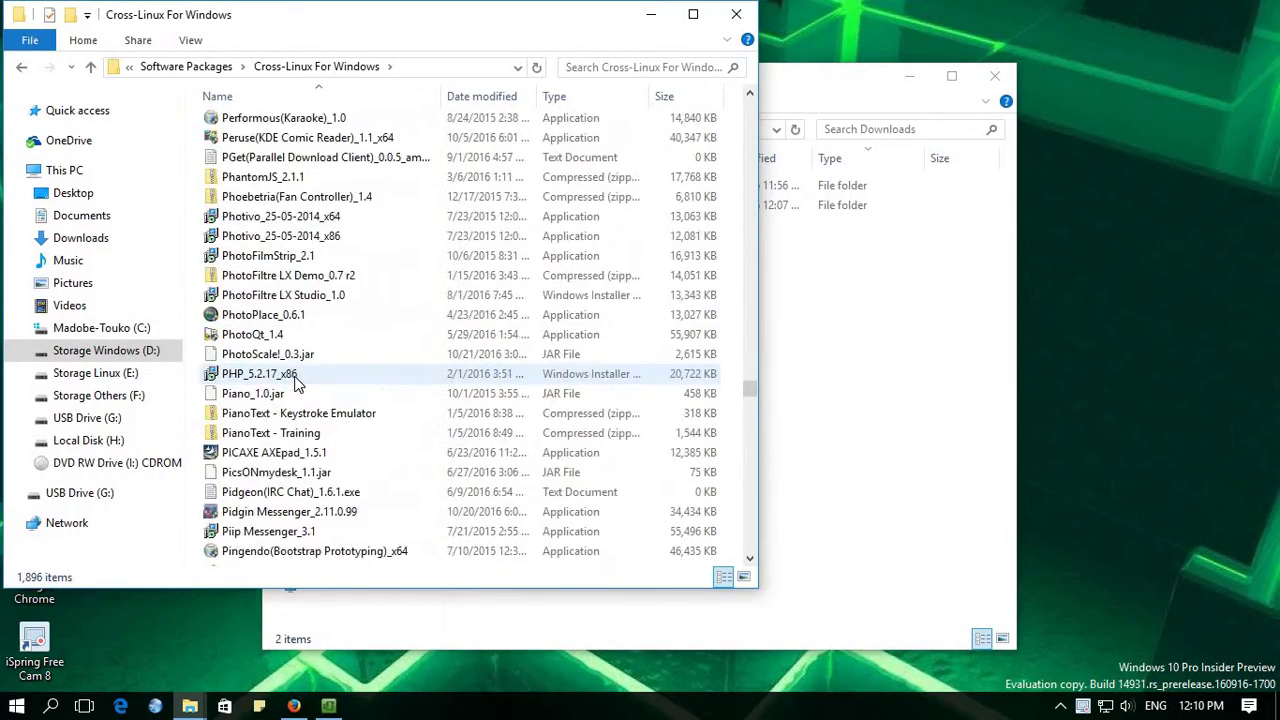
scroll(296, 385, up, 4)
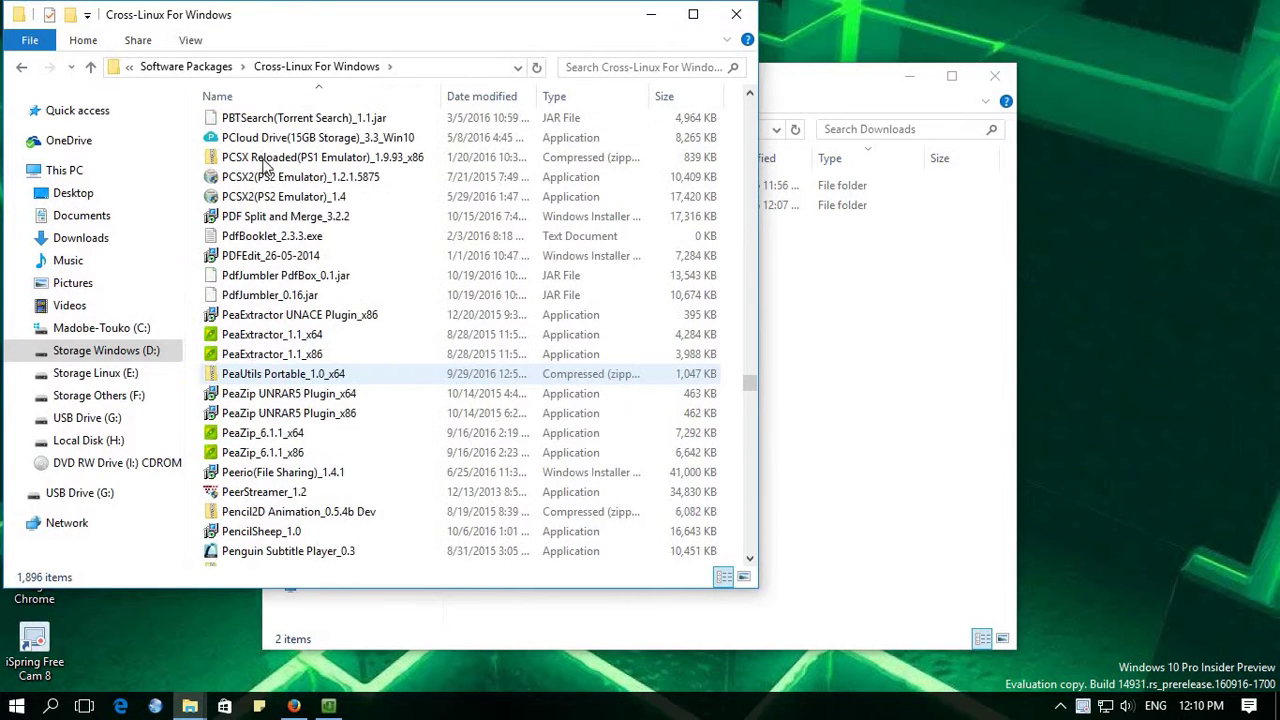
right_click(271, 142)
click(338, 422)
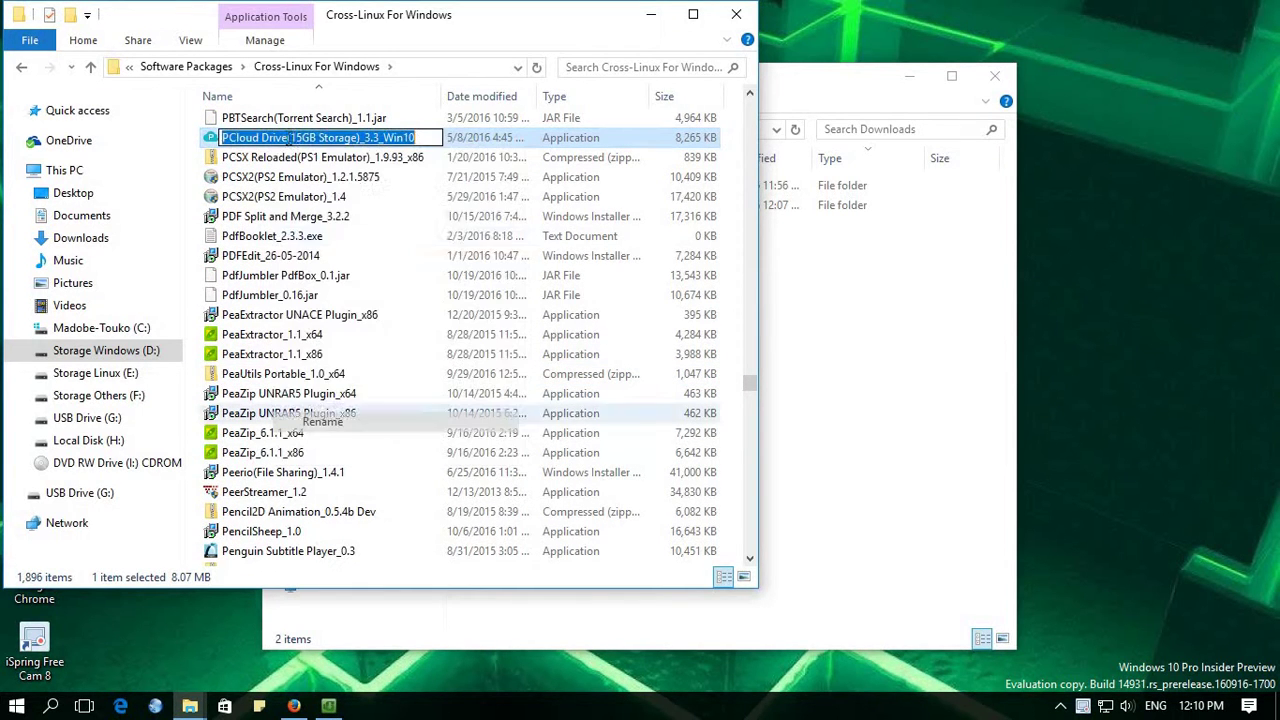
click(290, 138)
key(shift+Home)
right_click(266, 138)
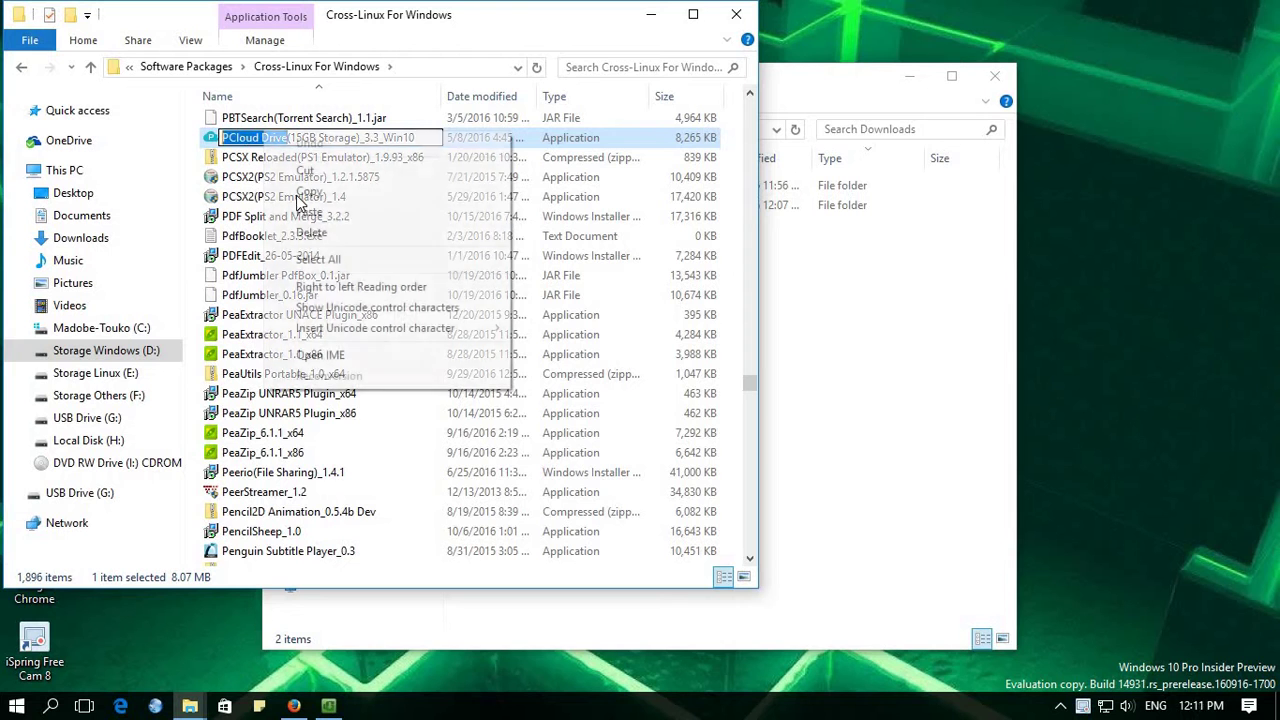
click(300, 193)
Switch to Firefox and search the web for the copied name PCloud Drive in a new tab
click(294, 707)
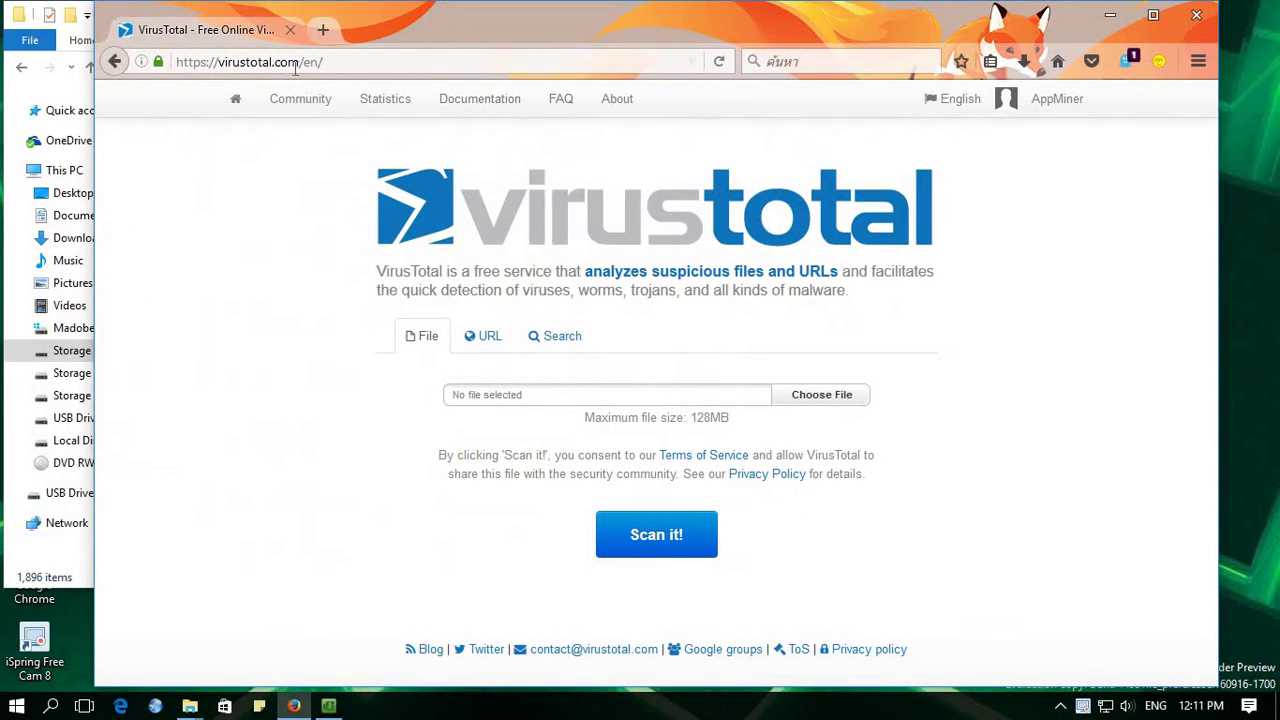
key(ctrl+t)
right_click(292, 68)
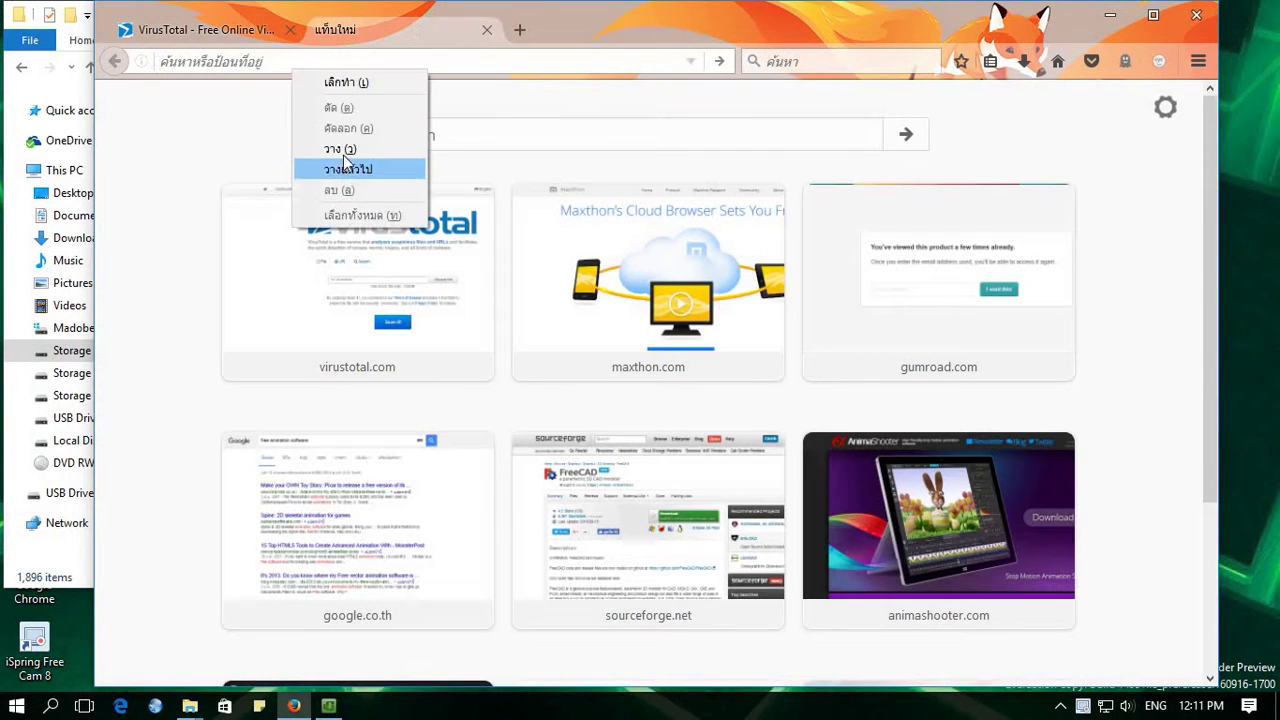
click(318, 163)
key(Return)
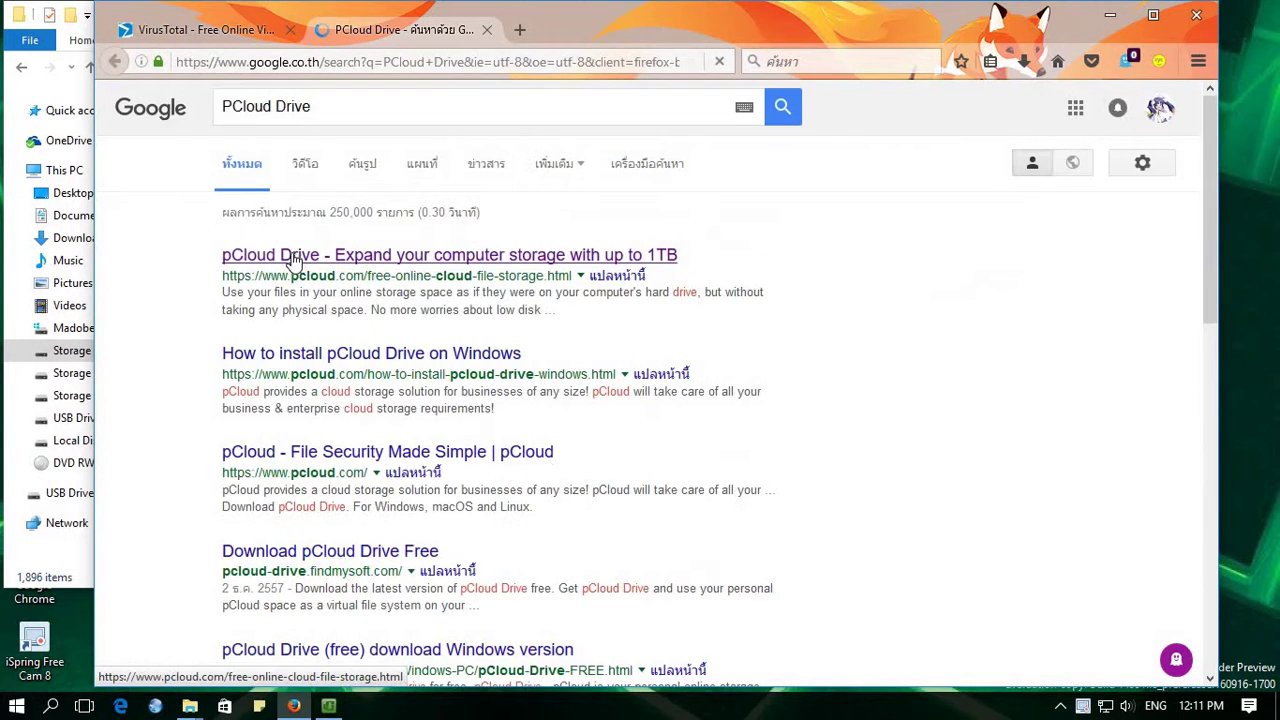
Open pCloud's own pCloud Drive page from the results and download the Windows 10 installer pCloud_Windows_3.5.0.exe with UGet
click(325, 256)
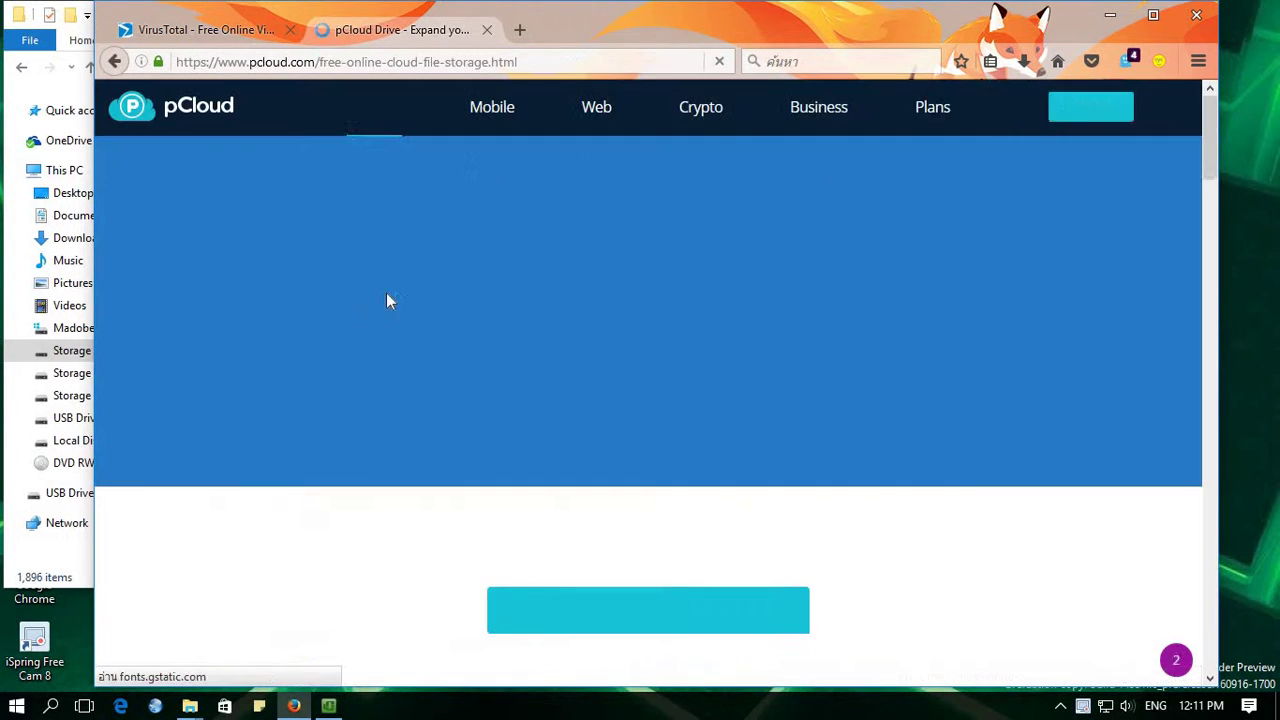
scroll(711, 399, down, 2)
scroll(711, 399, down, 1)
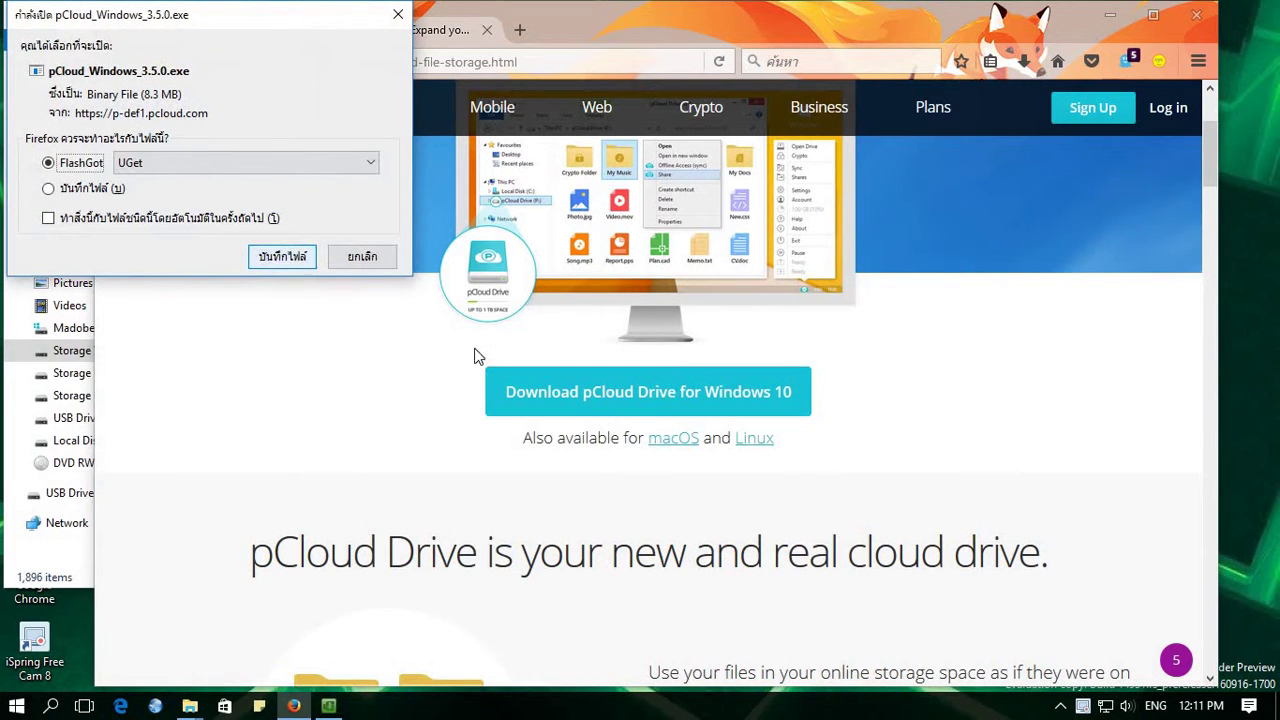
key(Return)
click(600, 437)
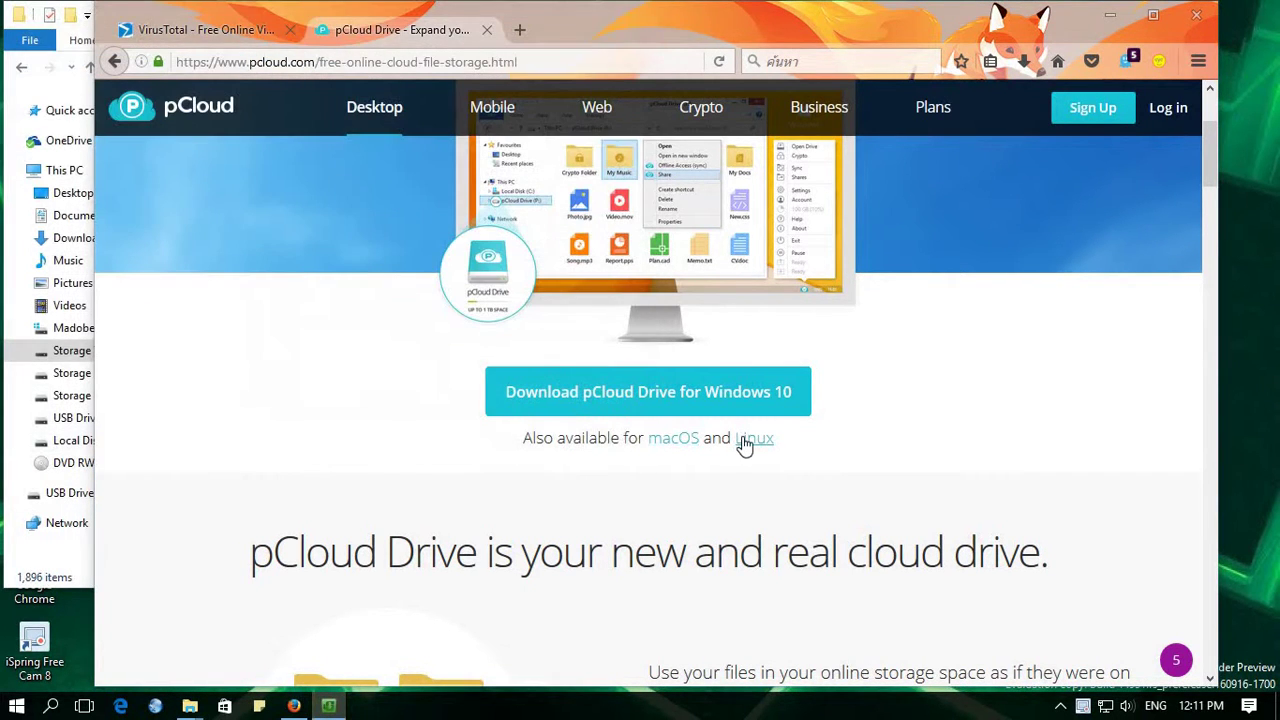
Look through the Windows installation guide and return to the pCloud Drive download page
scroll(743, 440, down, 5)
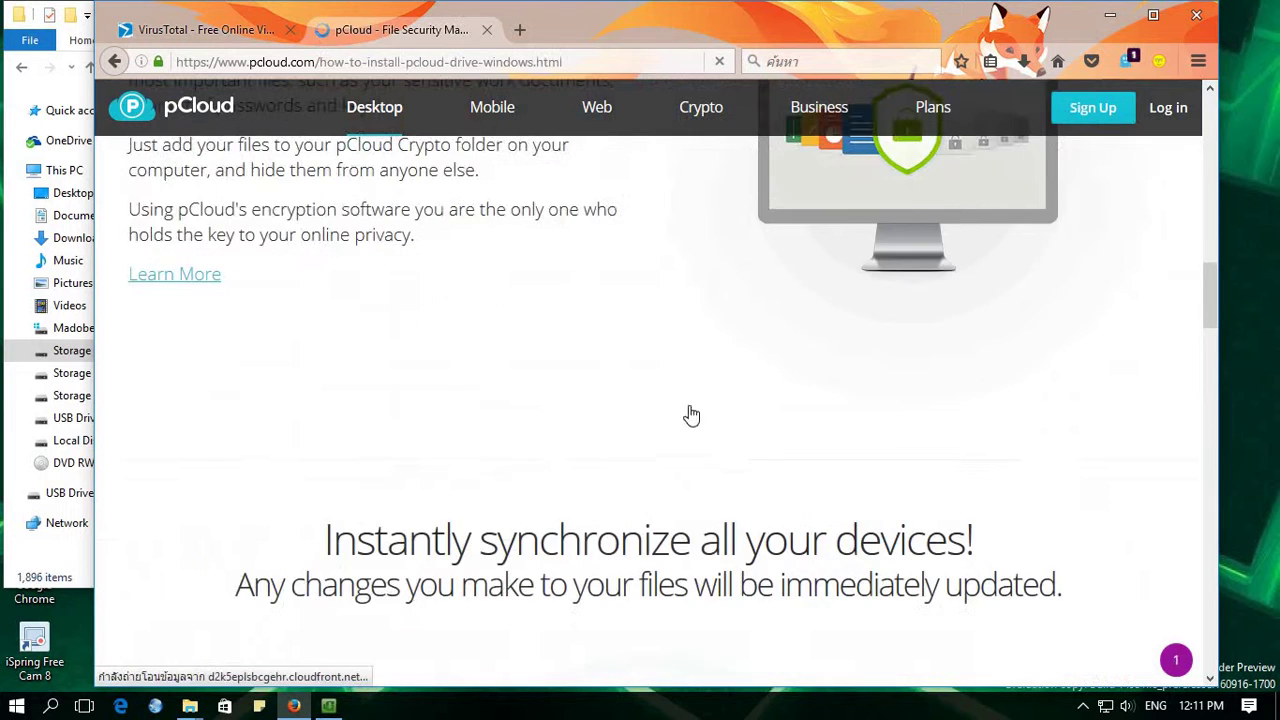
scroll(594, 340, down, 2)
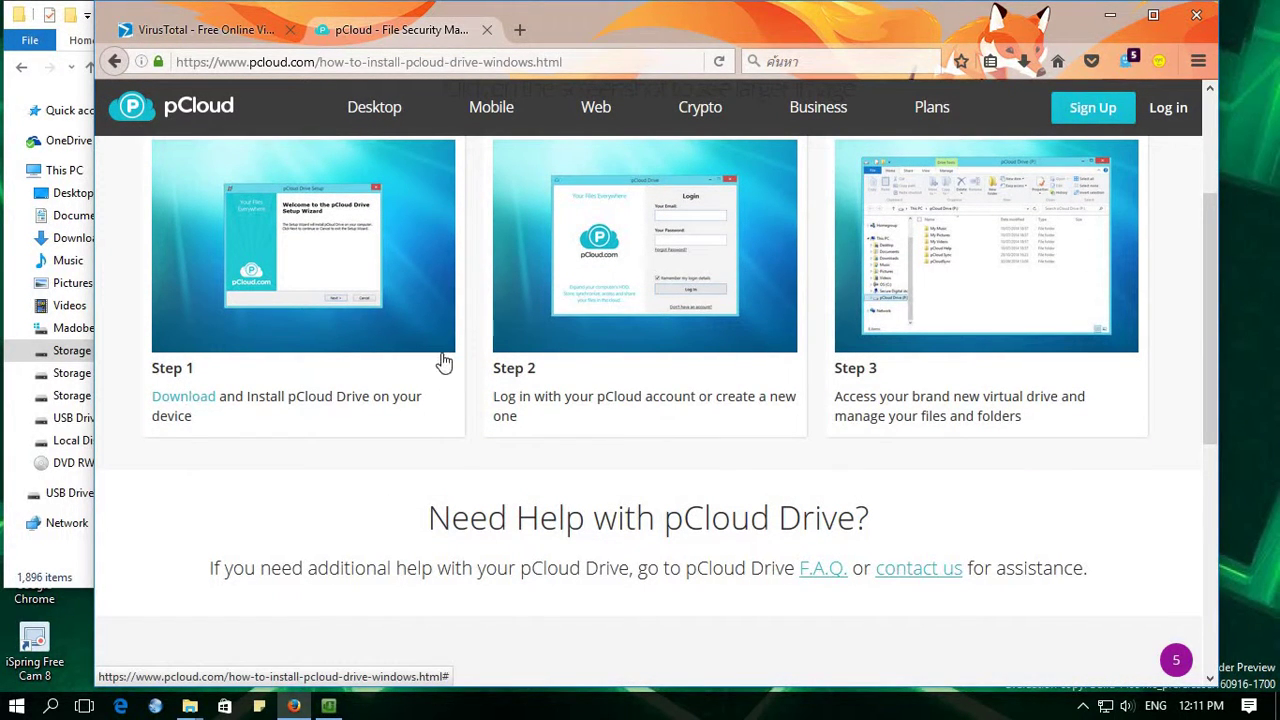
scroll(444, 362, up, 2)
scroll(627, 309, down, 5)
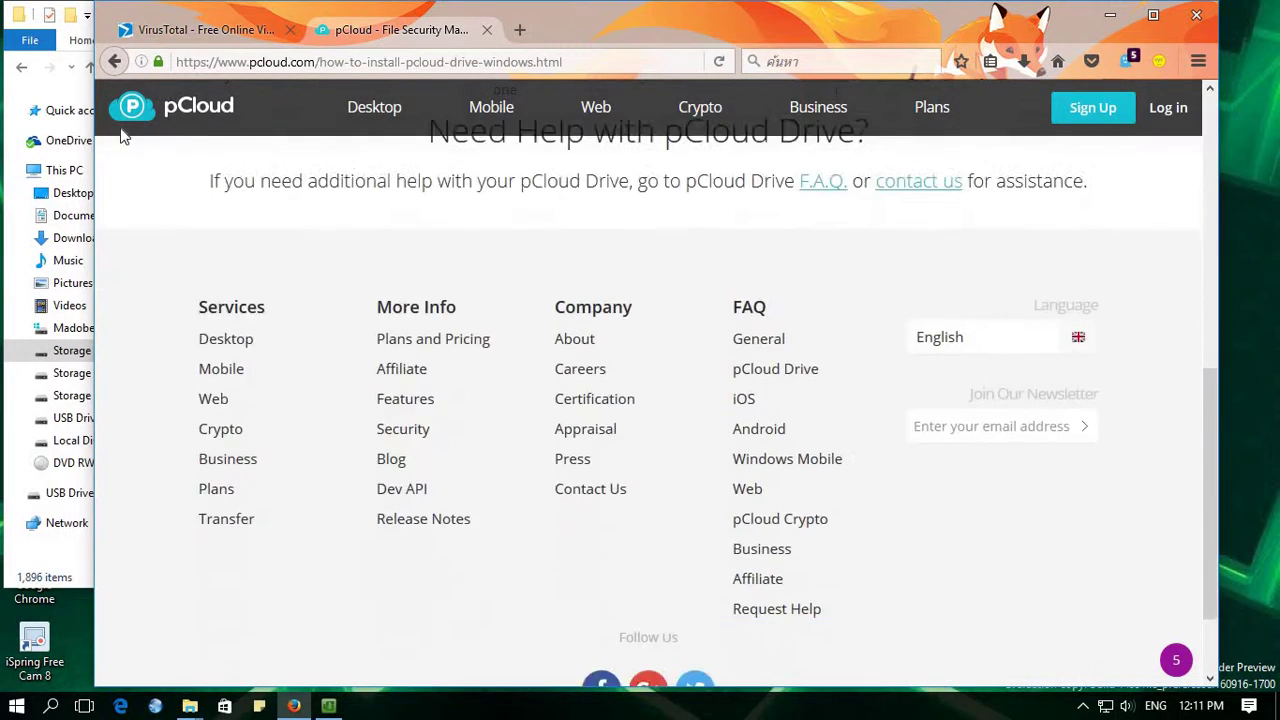
click(98, 64)
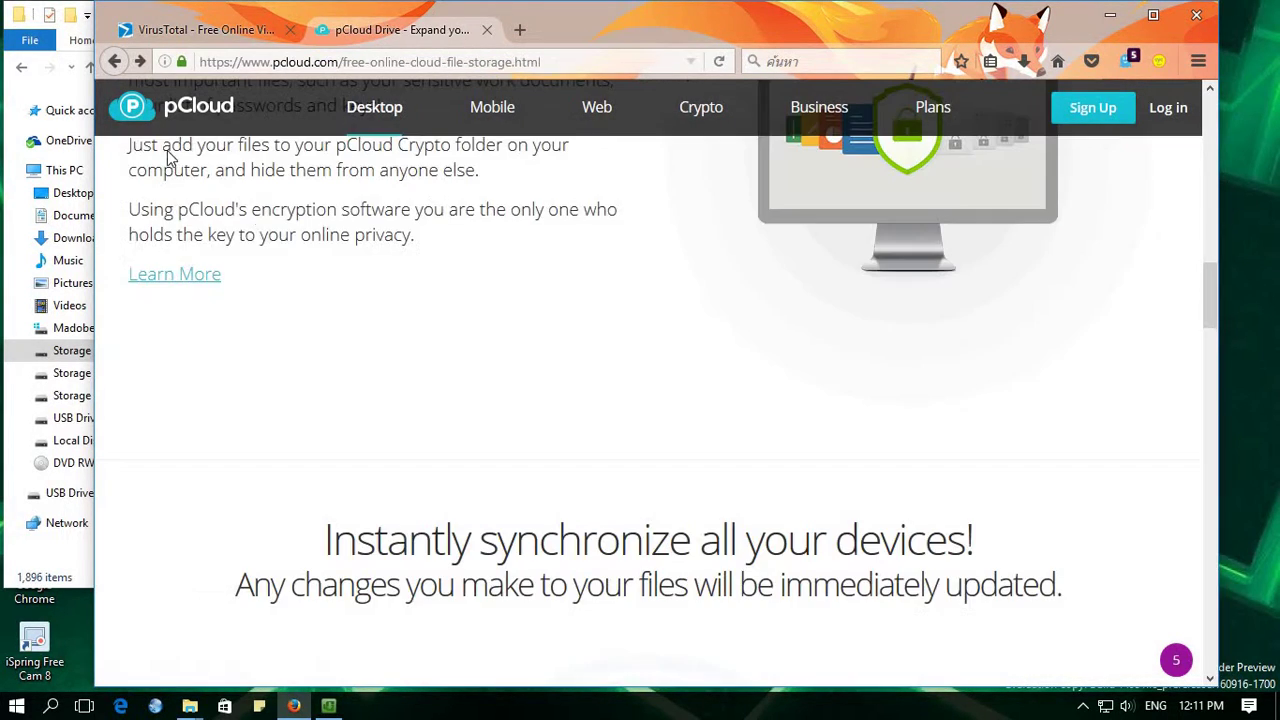
scroll(320, 285, up, 10)
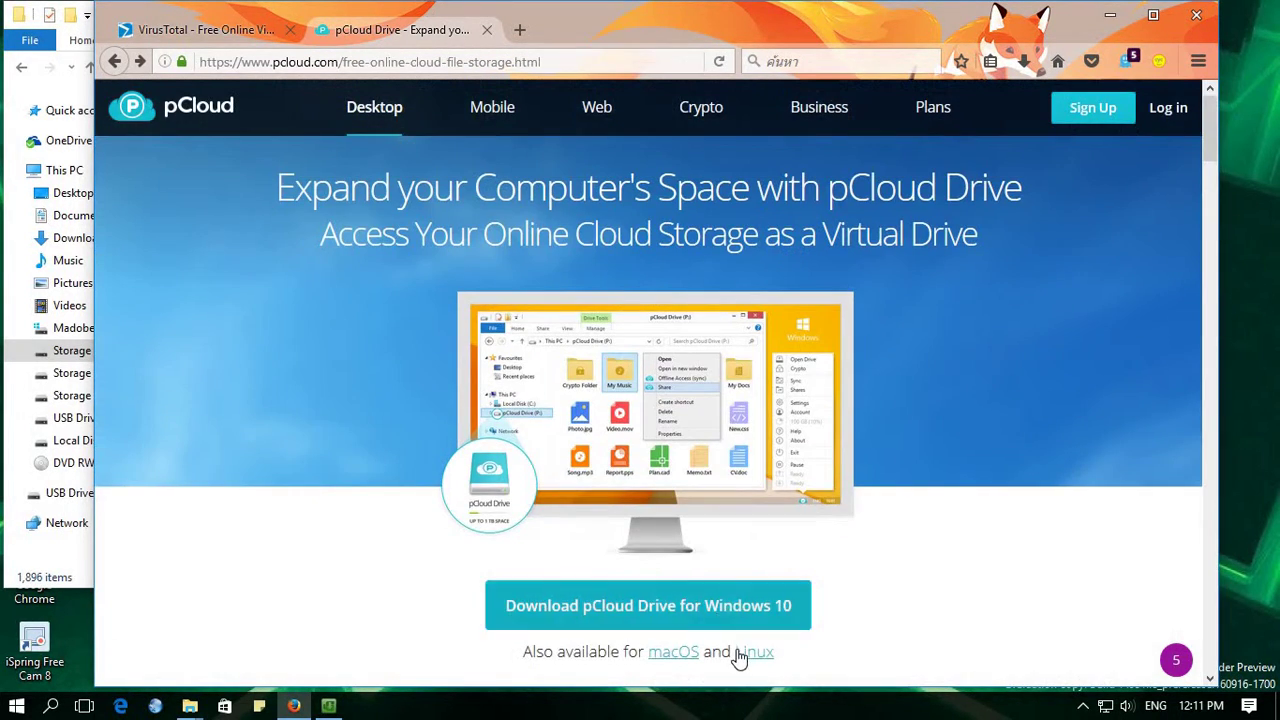
Request the 64-bit Linux download of pCloud Drive to check the offered package version, and dismiss the download prompt
click(740, 655)
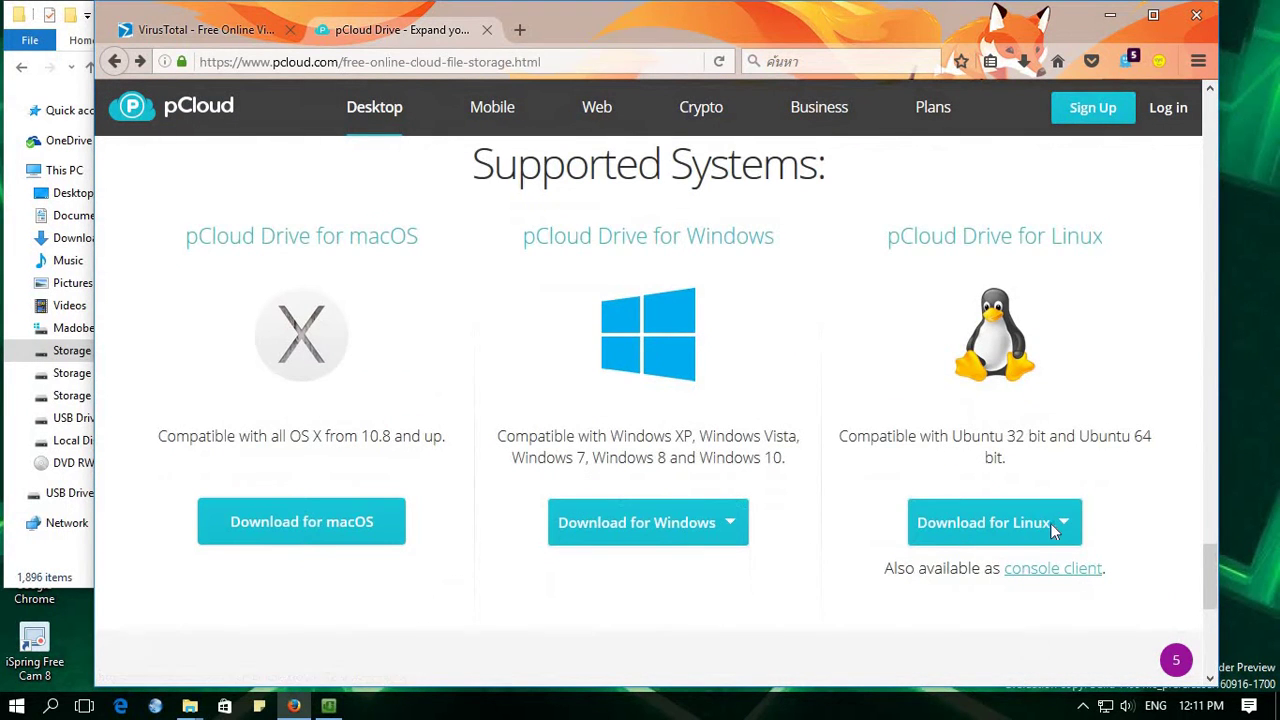
click(1050, 523)
click(728, 523)
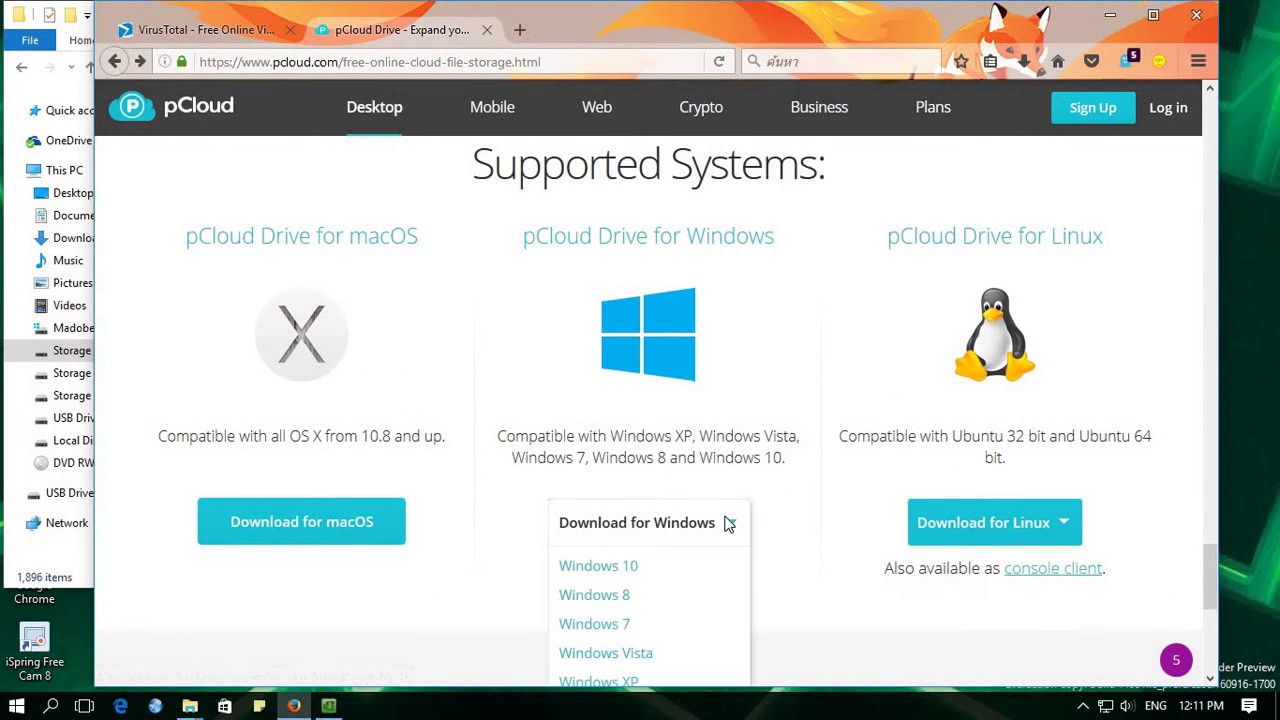
click(978, 520)
scroll(960, 480, down, 3)
click(930, 312)
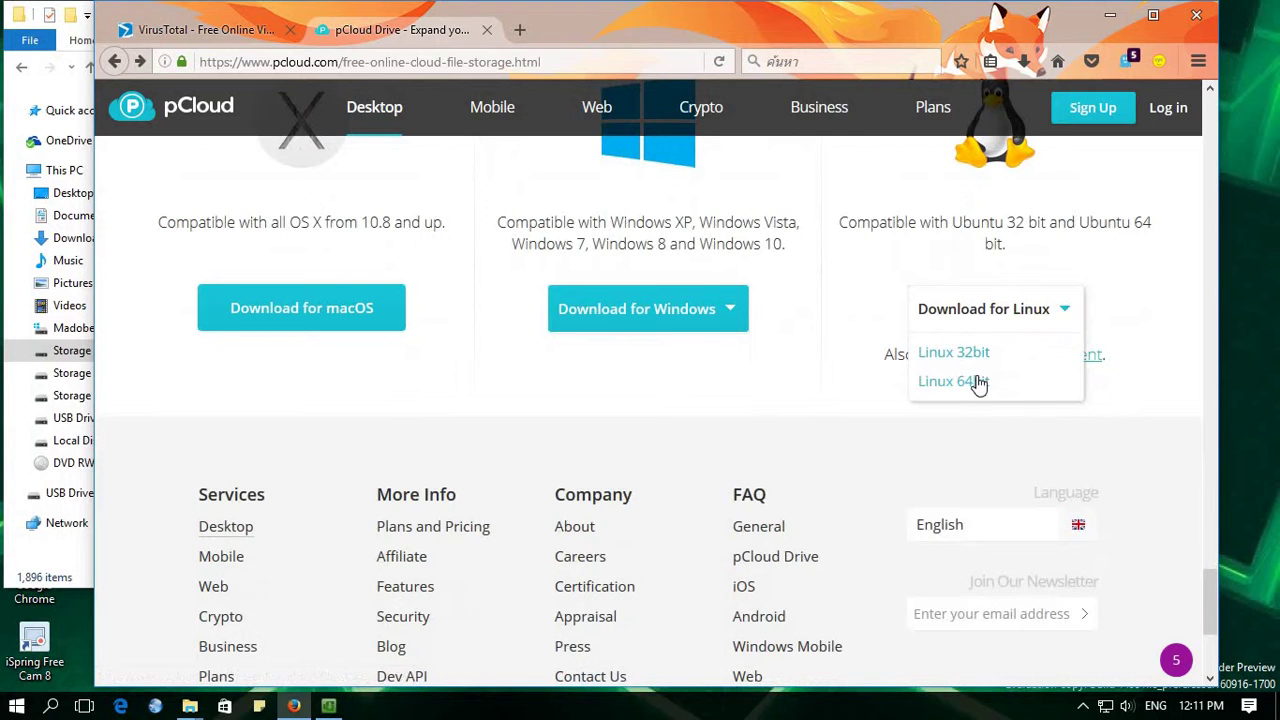
click(1057, 414)
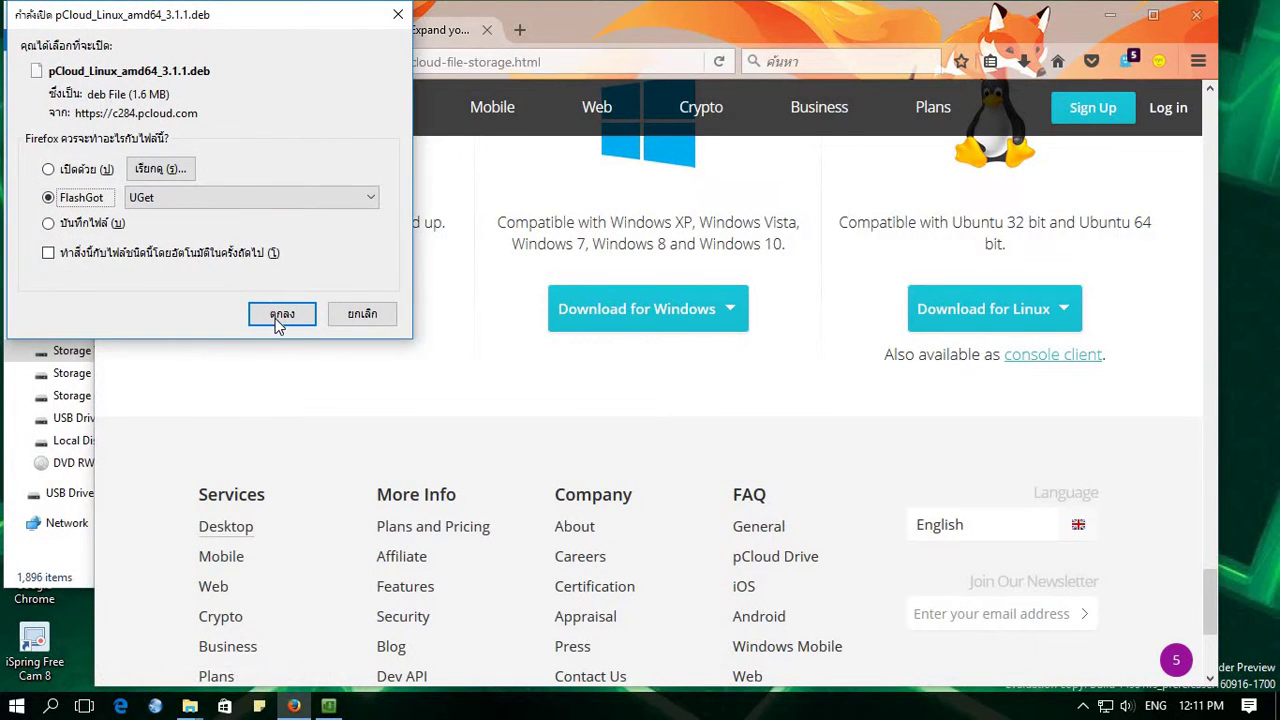
click(350, 318)
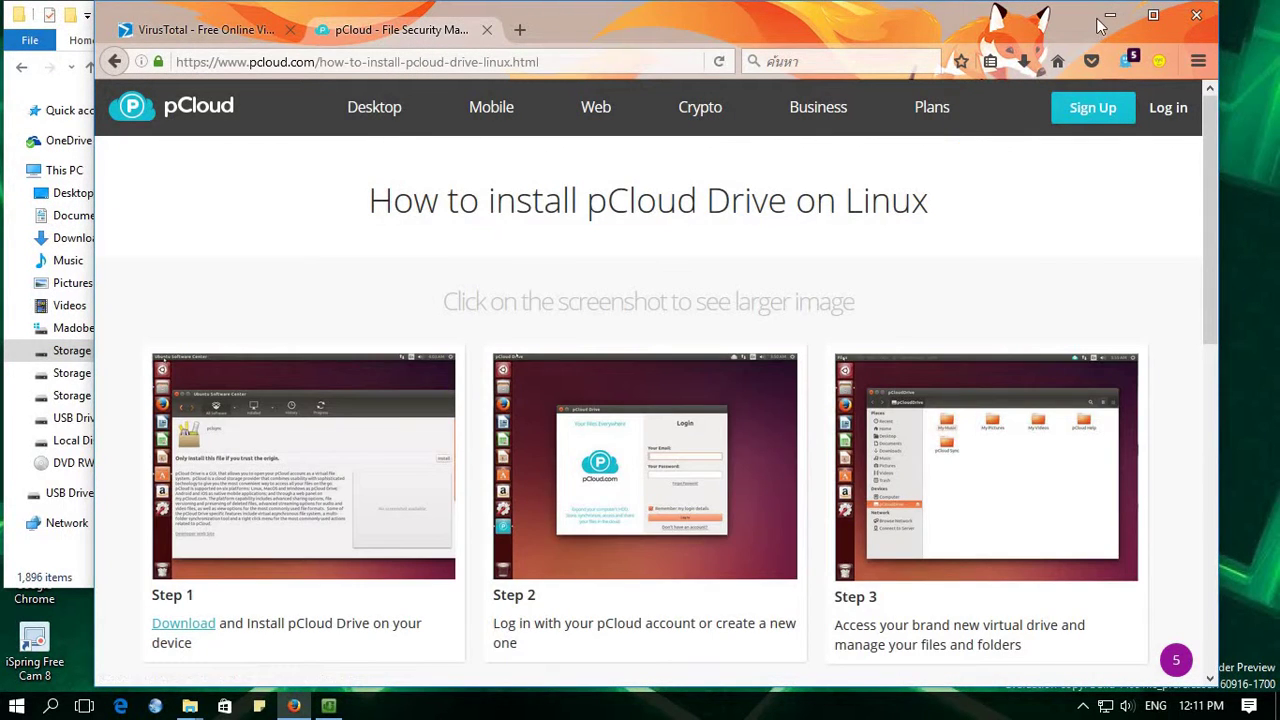
Submit pCloud_Windows_3.5.0 from the Downloads folder to VirusTotal and have the file reanalysed
click(1110, 16)
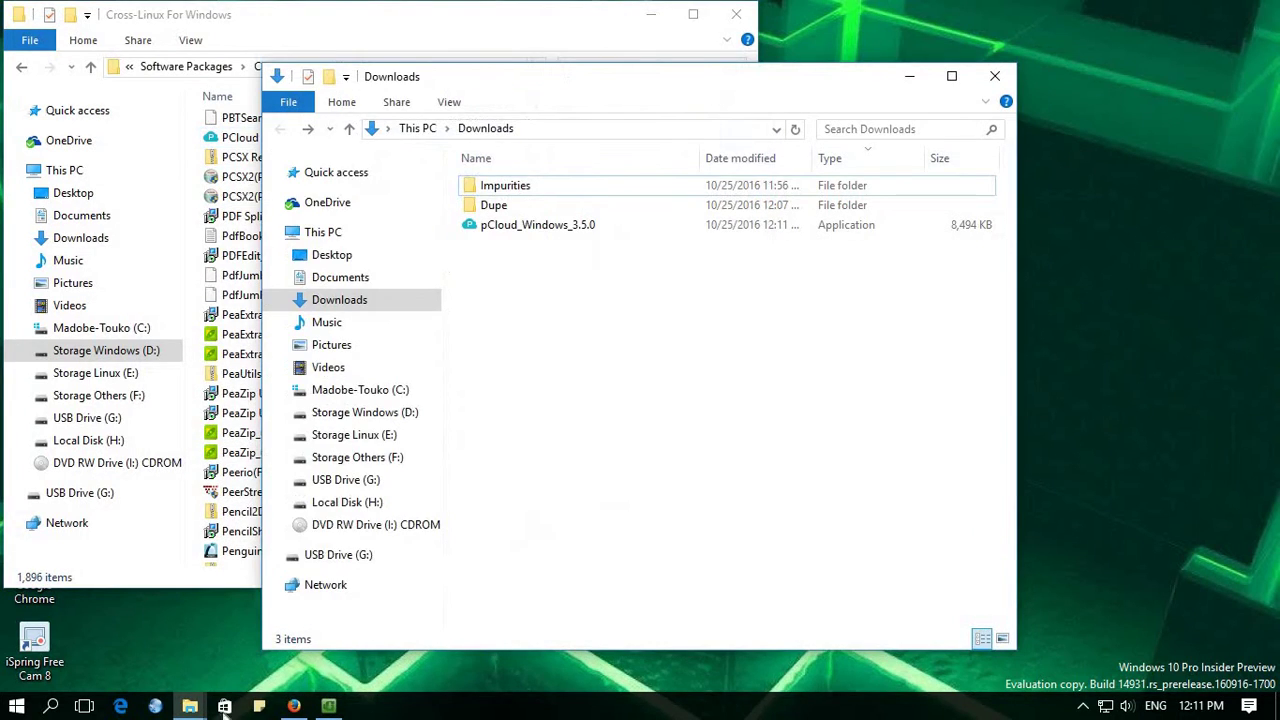
key(alt+Tab)
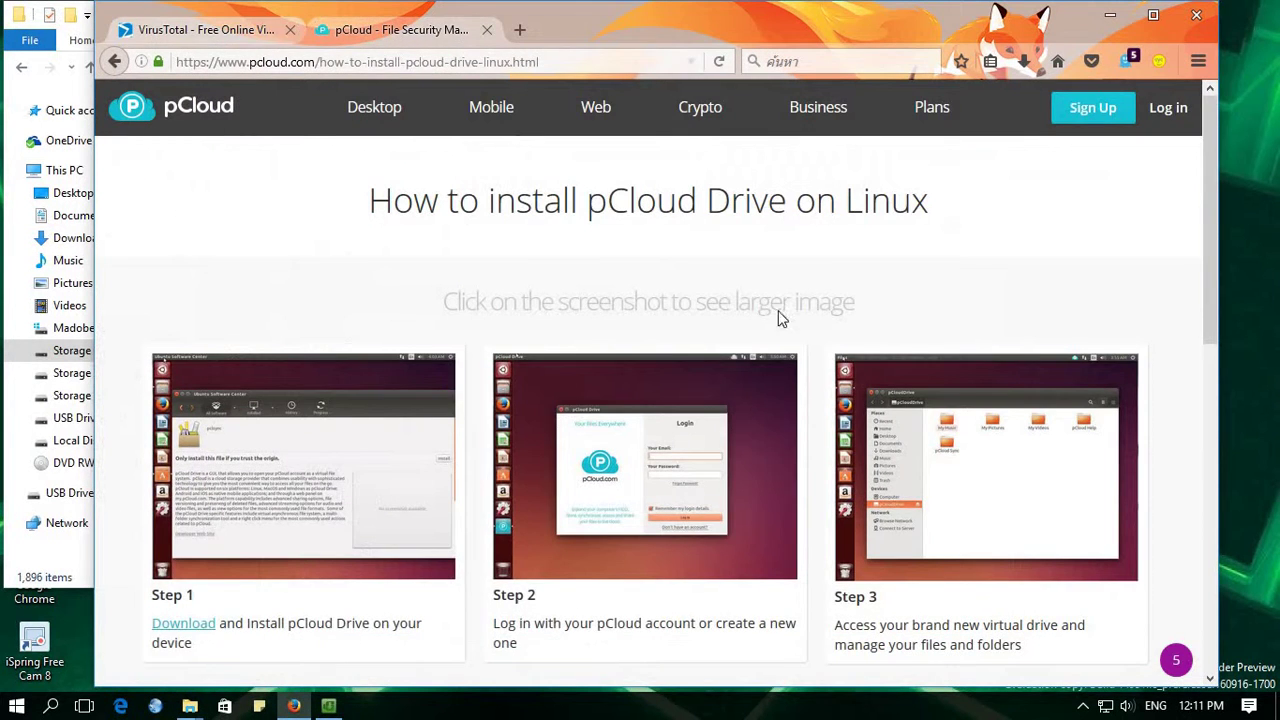
key(ctrl+Tab)
click(817, 396)
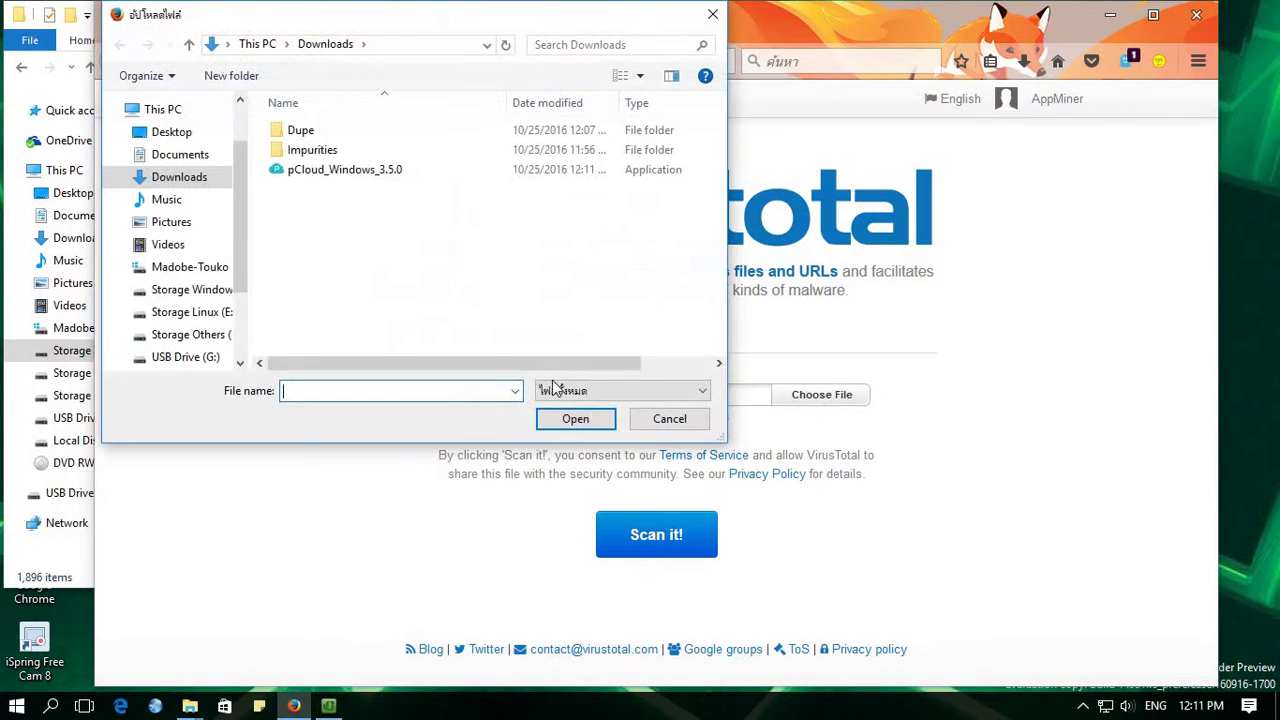
click(345, 170)
click(573, 416)
click(640, 522)
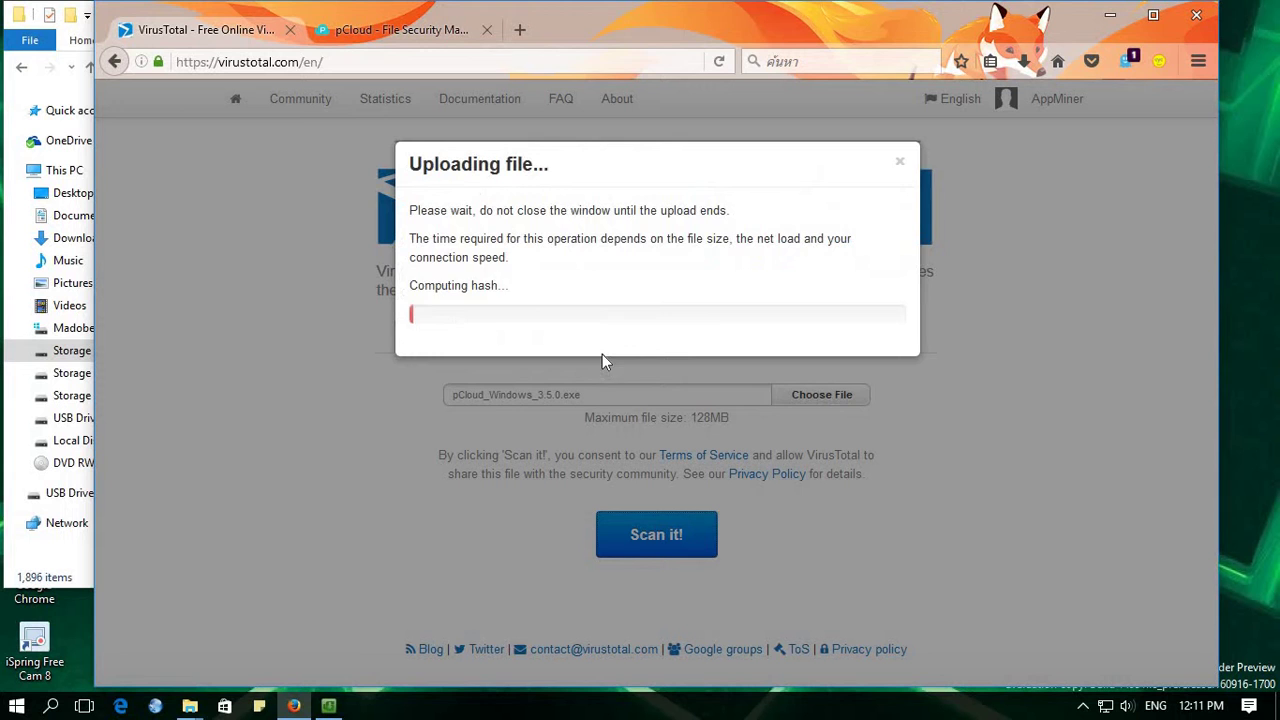
click(745, 348)
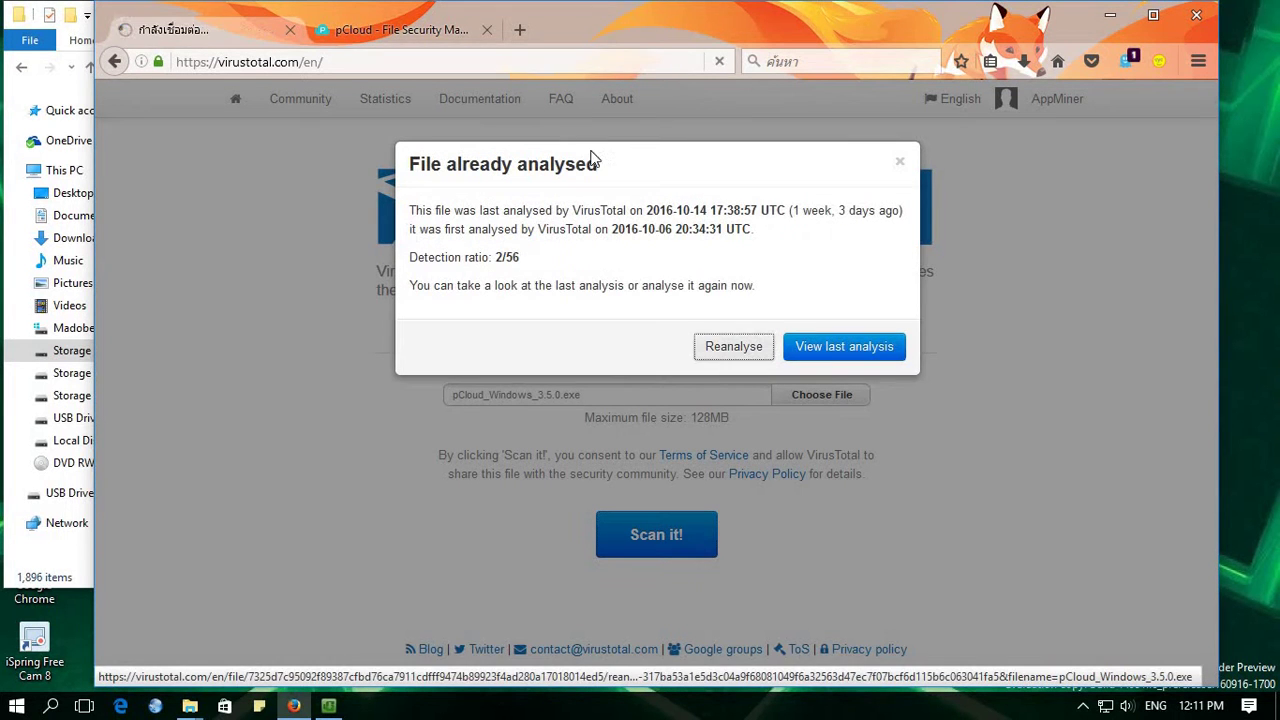
Return to File Explorer, open Storage Linux (E:) in a new window and place it beside the Cross-Linux For Windows window
click(519, 30)
click(1108, 22)
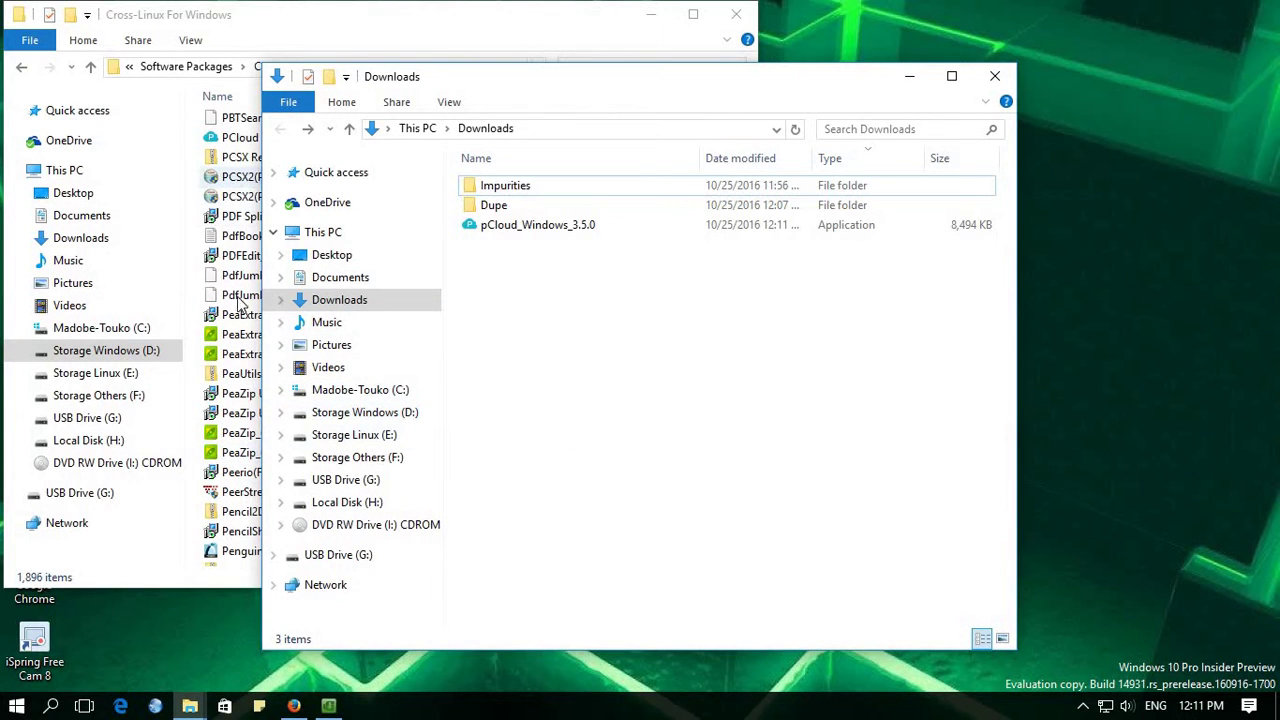
right_click(100, 373)
click(232, 135)
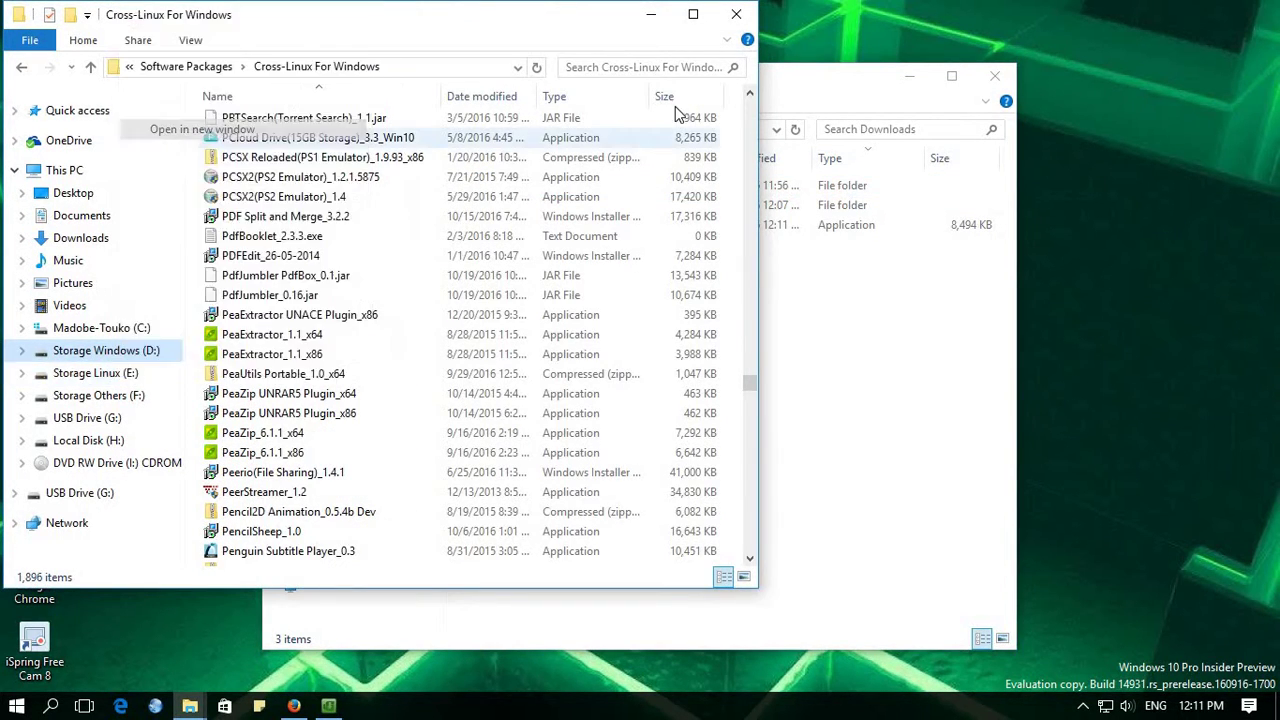
drag(737, 86, 979, 27)
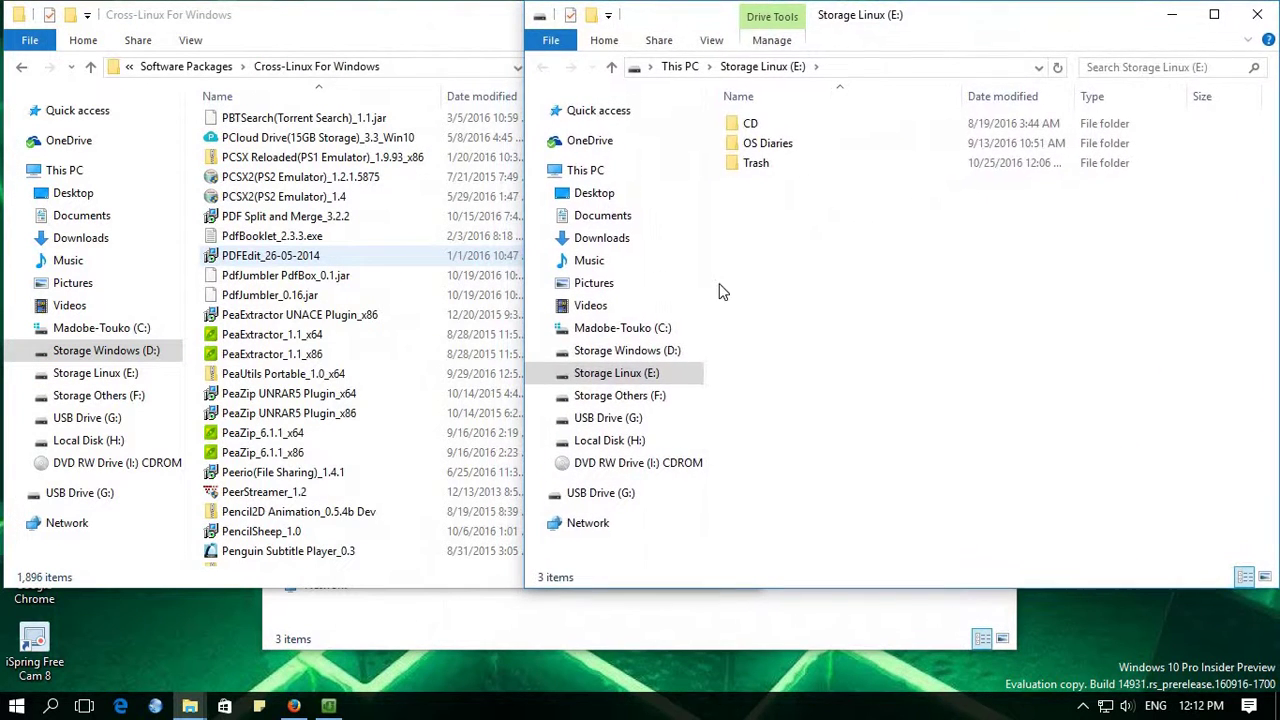
Browse to OS Diaries > Mahari Sudoko Diary > Software Packages > Cross-Win For Debian-X and locate the PCloud Drive package
double_click(770, 145)
double_click(803, 168)
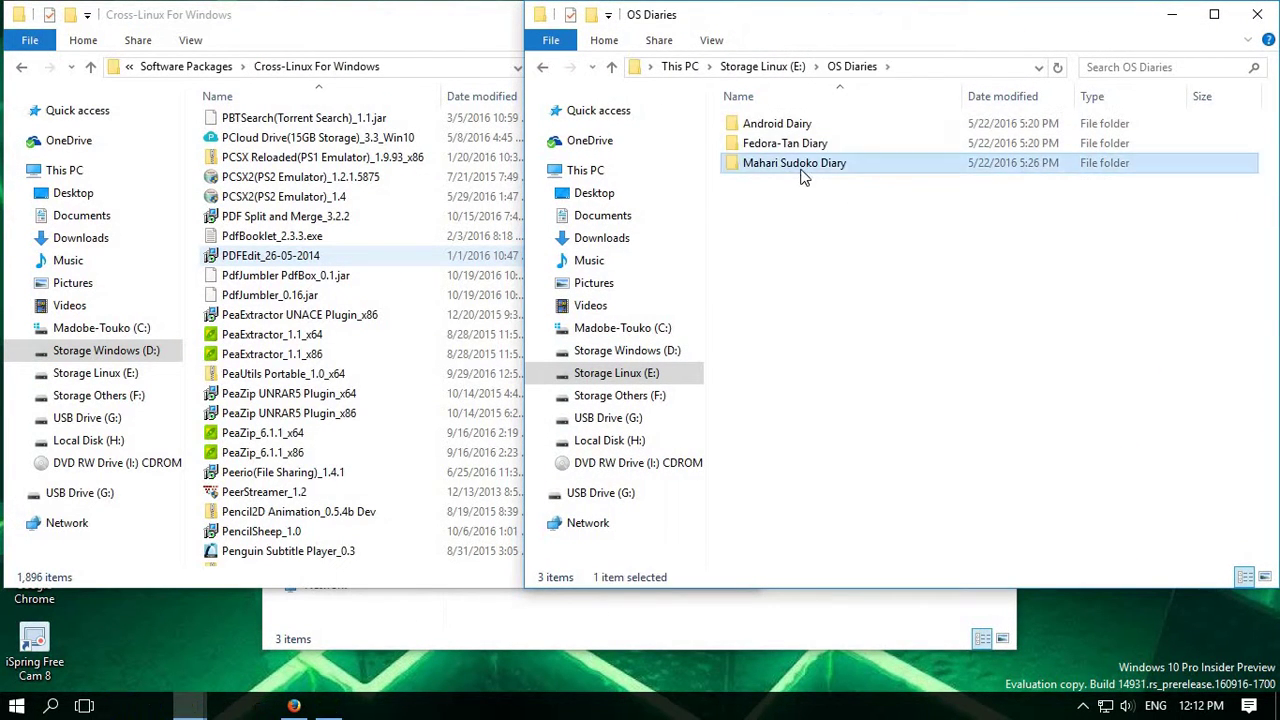
double_click(805, 166)
double_click(820, 164)
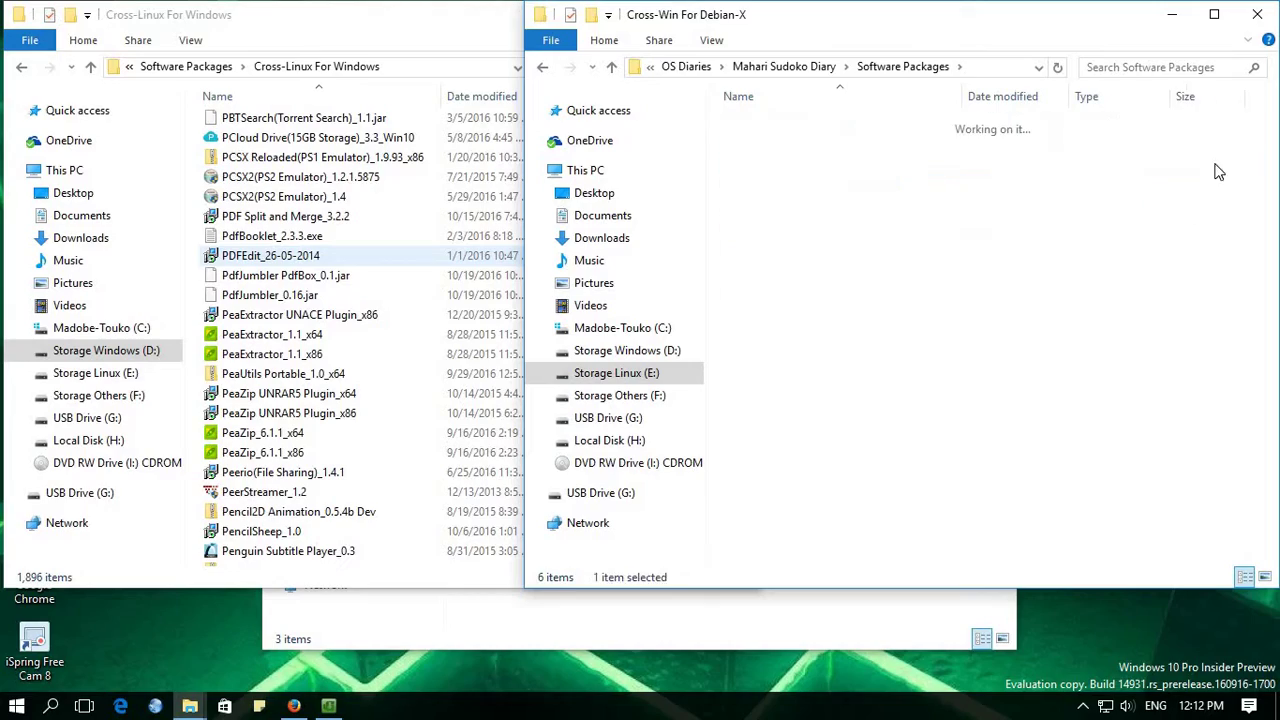
drag(1266, 115, 1268, 385)
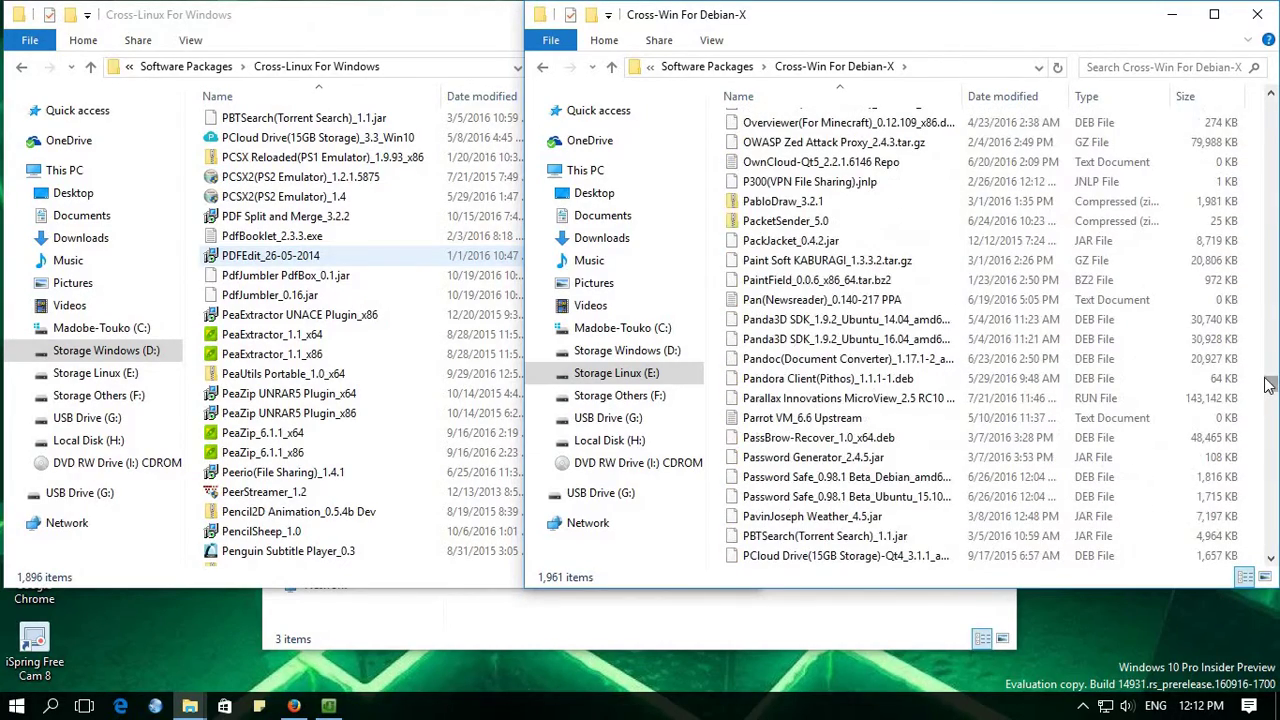
scroll(1268, 385, down, 4)
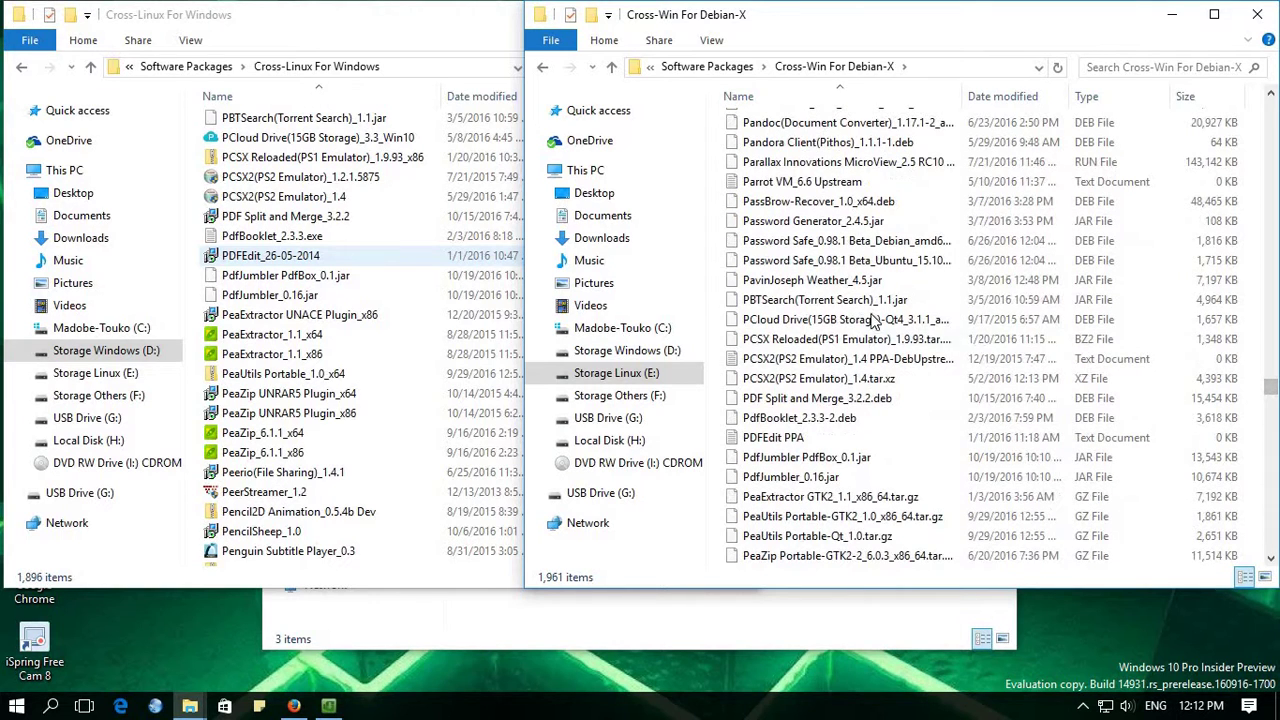
Copy the "PCloud Drive(15GB Storage)-Qt4" part of the Debian package's file name, leaving the name as it is
right_click(863, 318)
click(926, 514)
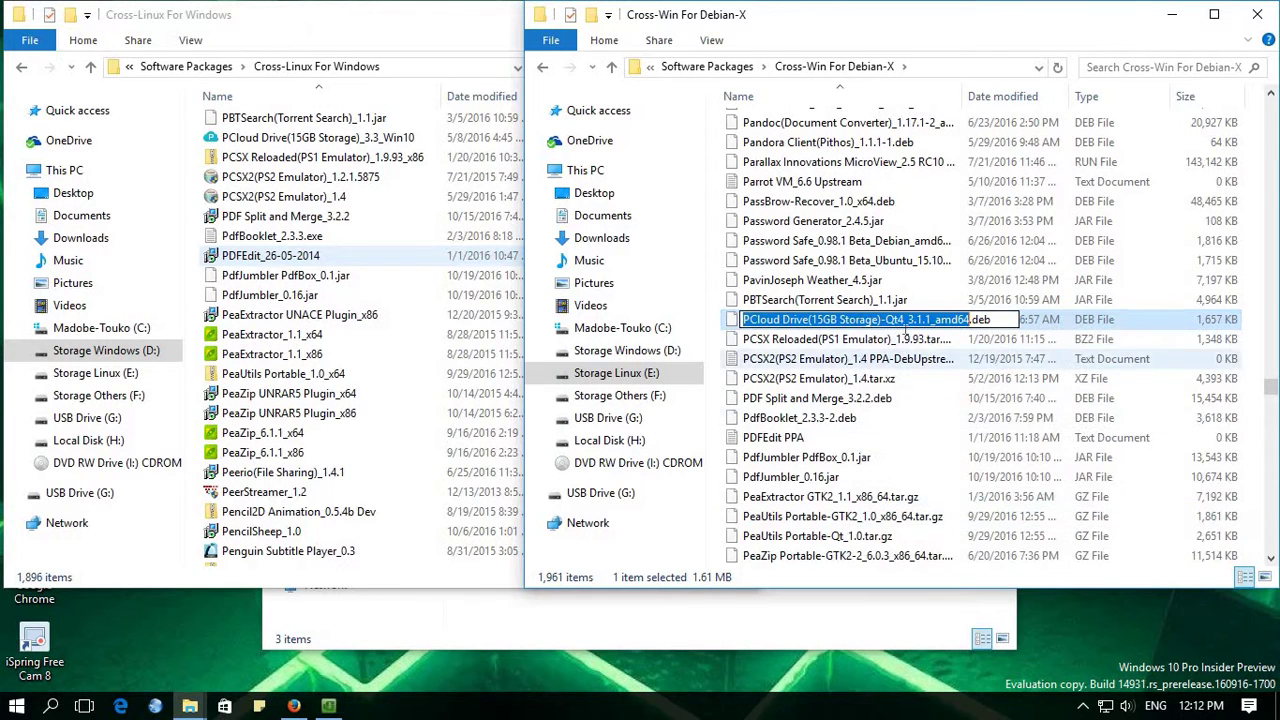
drag(903, 320, 741, 320)
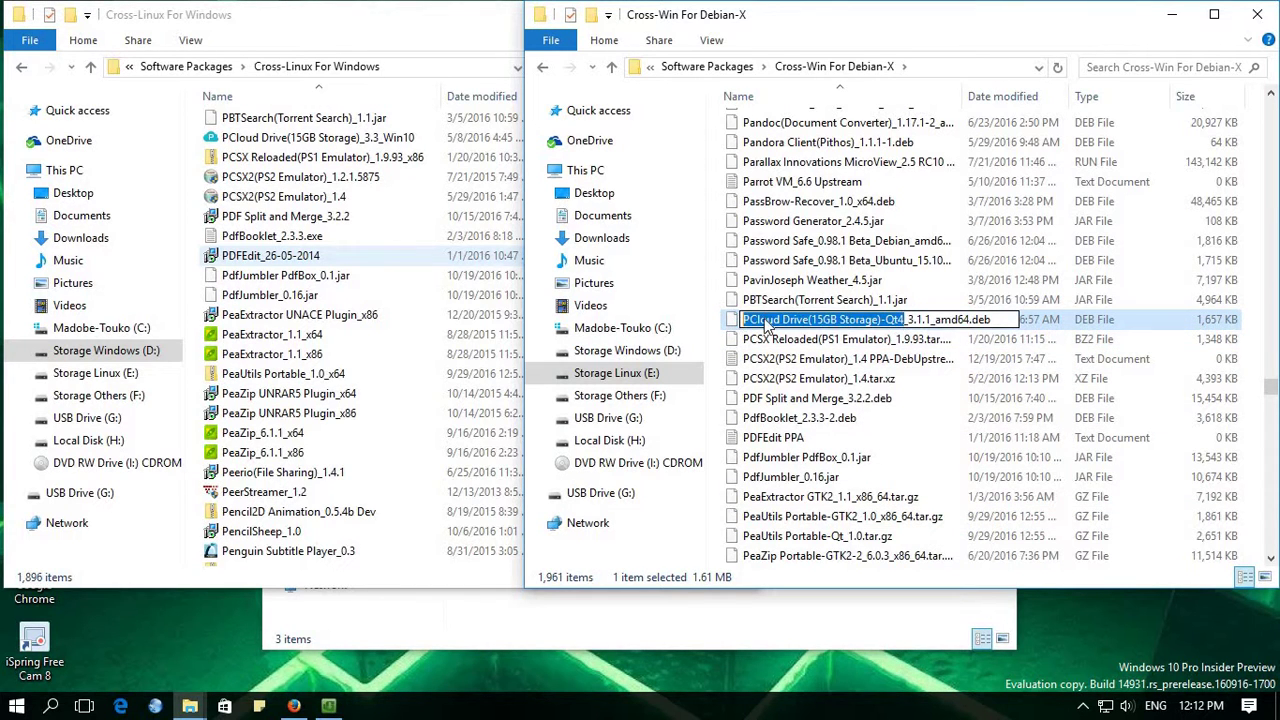
right_click(764, 321)
click(809, 378)
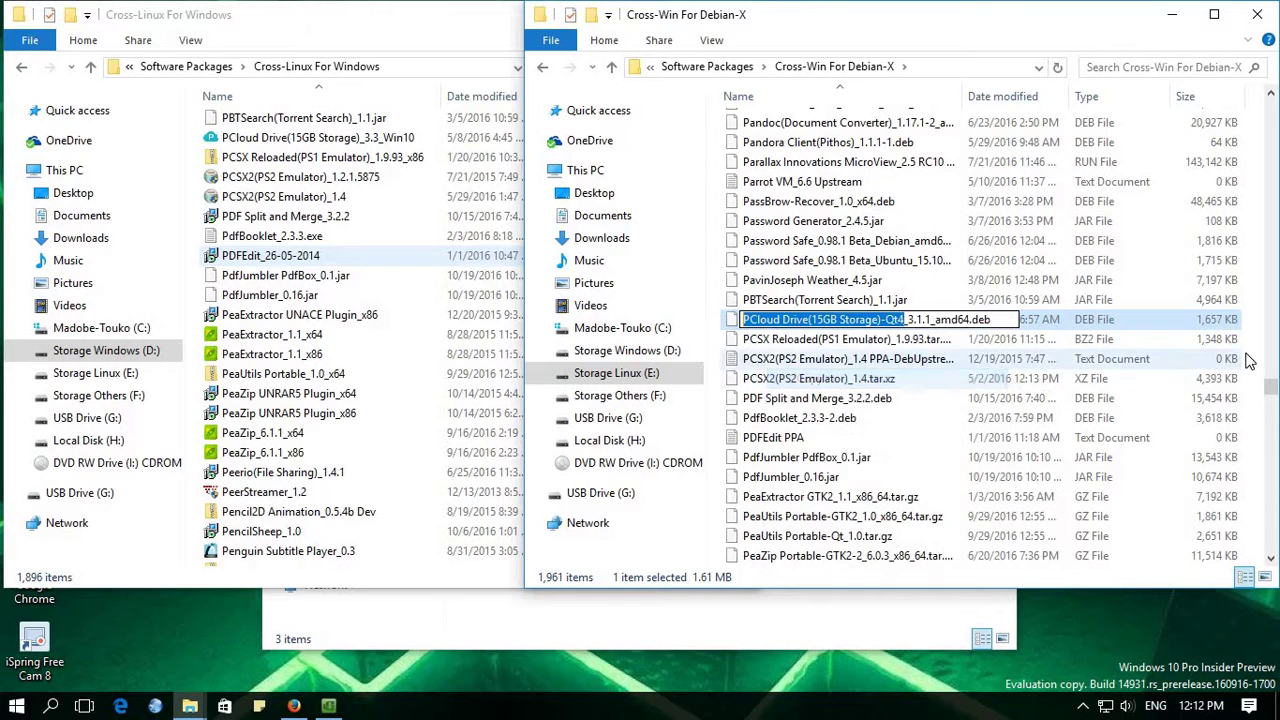
click(658, 579)
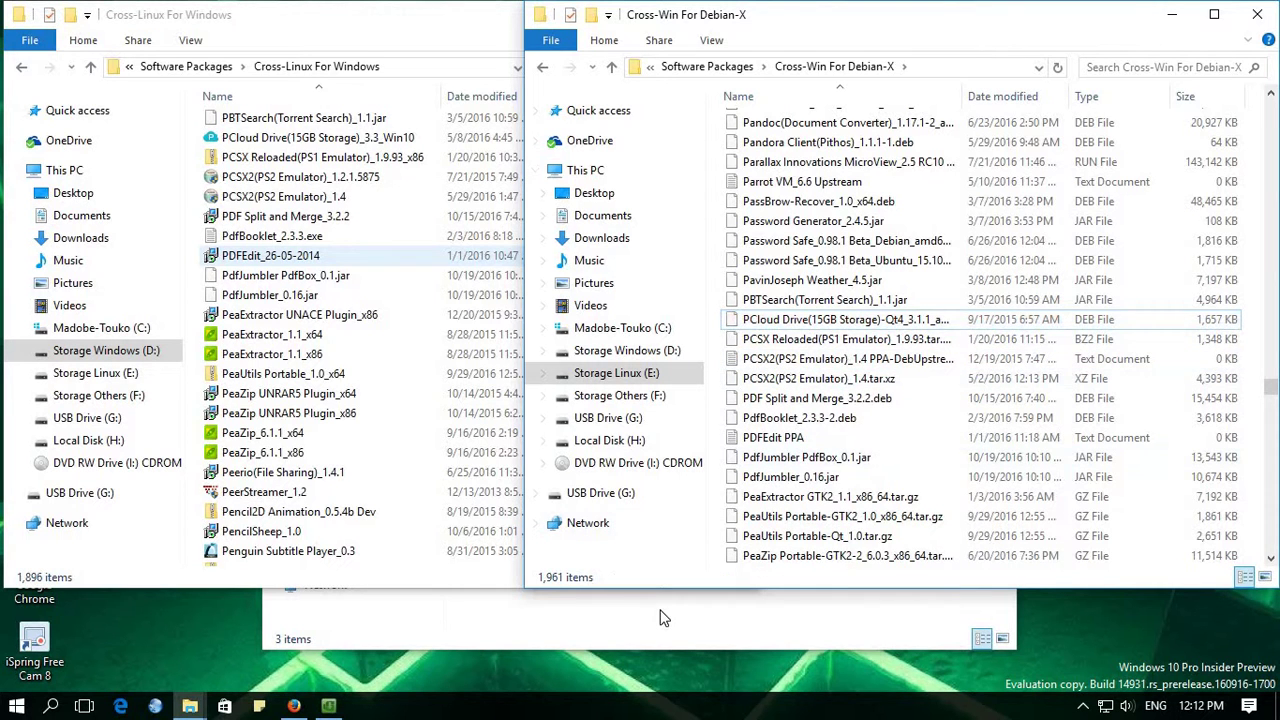
click(660, 617)
Switch to Firefox, search the web for pcsx2 and open the official PCSX2 website
click(294, 706)
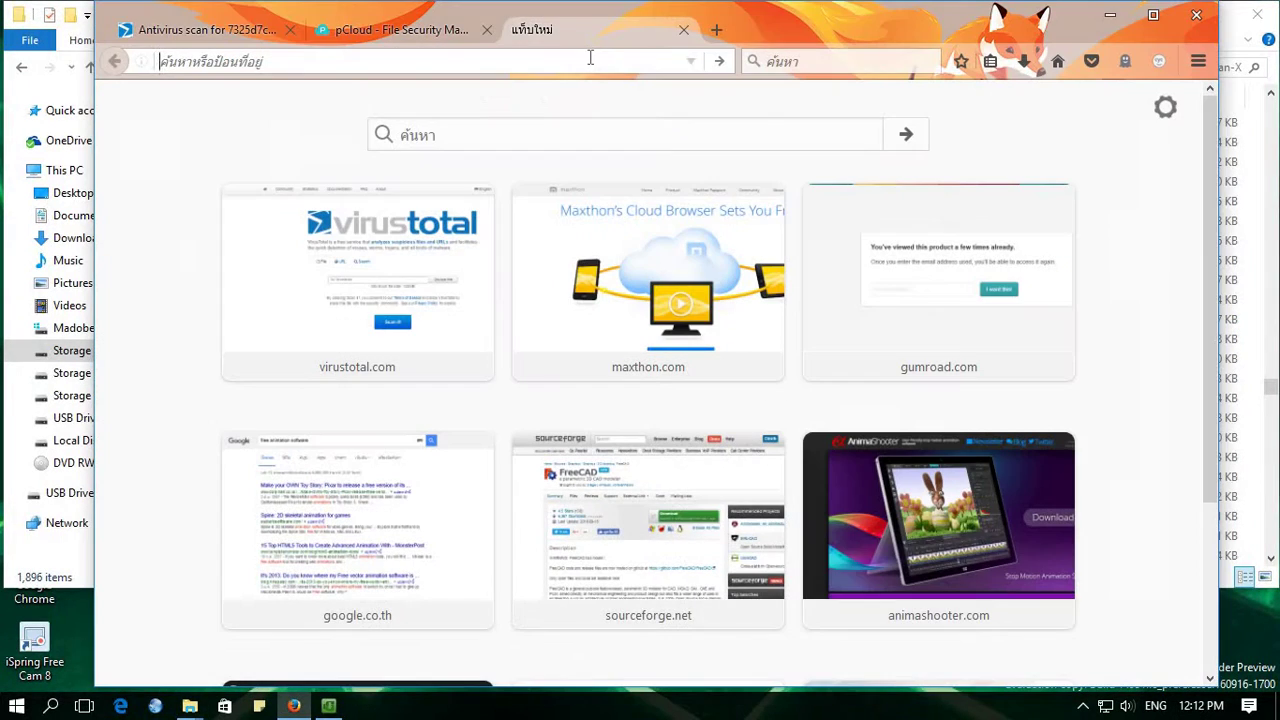
text(pc)
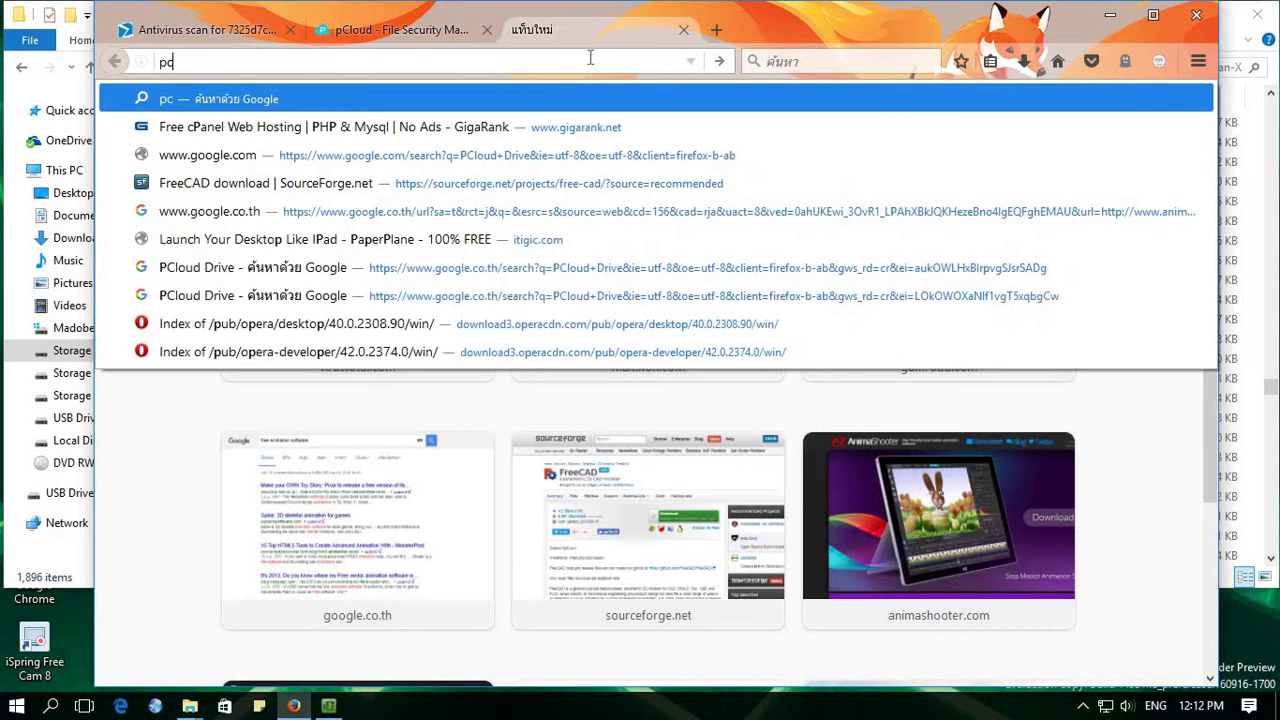
text(sx2)
key(Return)
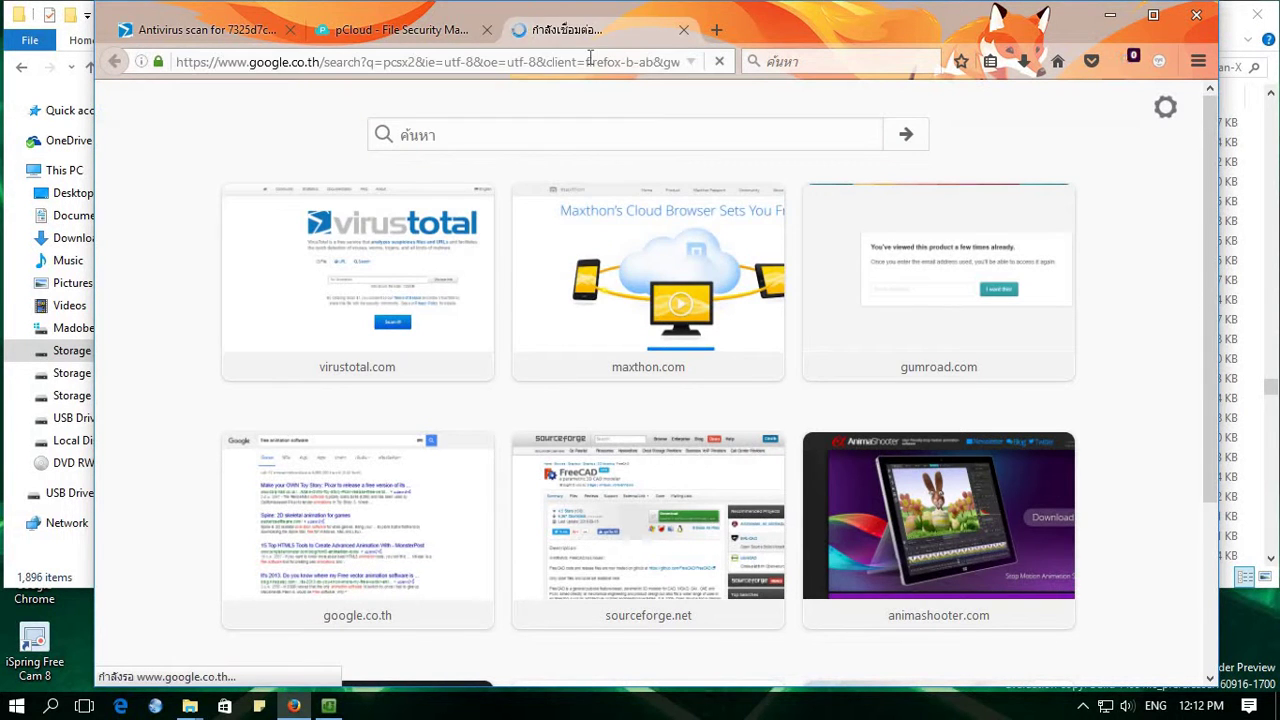
click(280, 262)
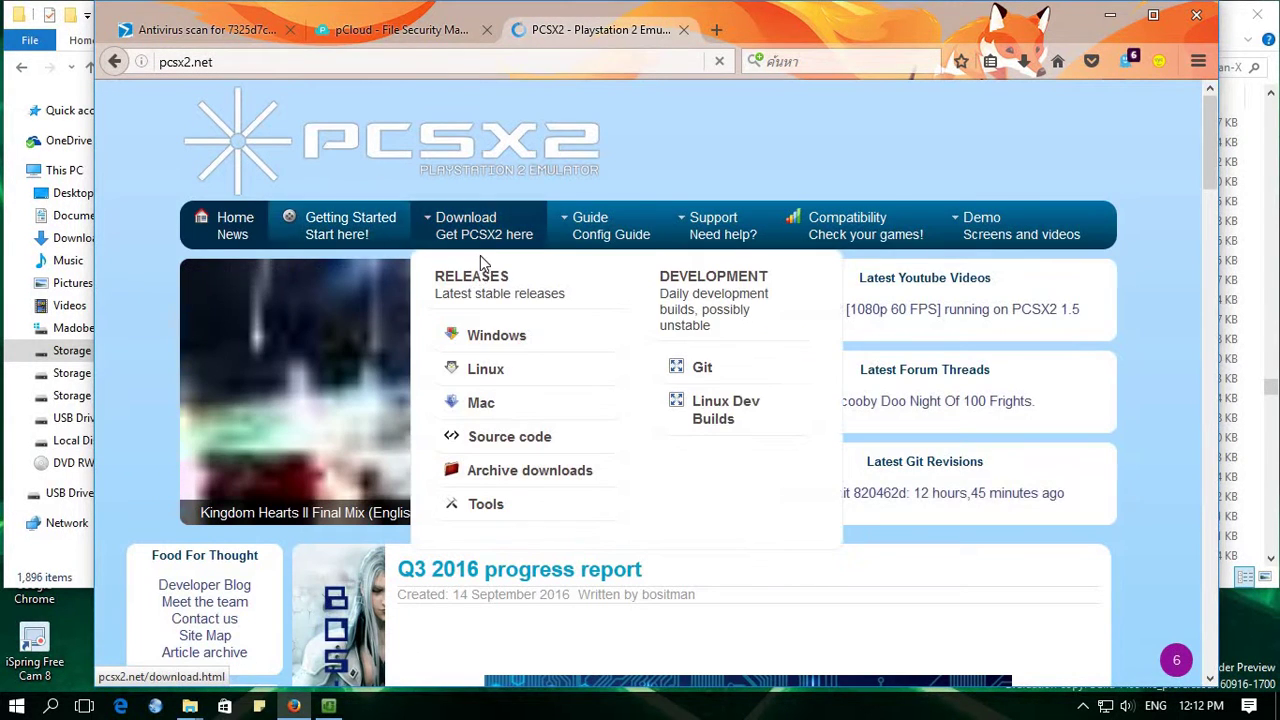
Open the Windows category of the PCSX2 downloads and check which release versions are offered
click(483, 238)
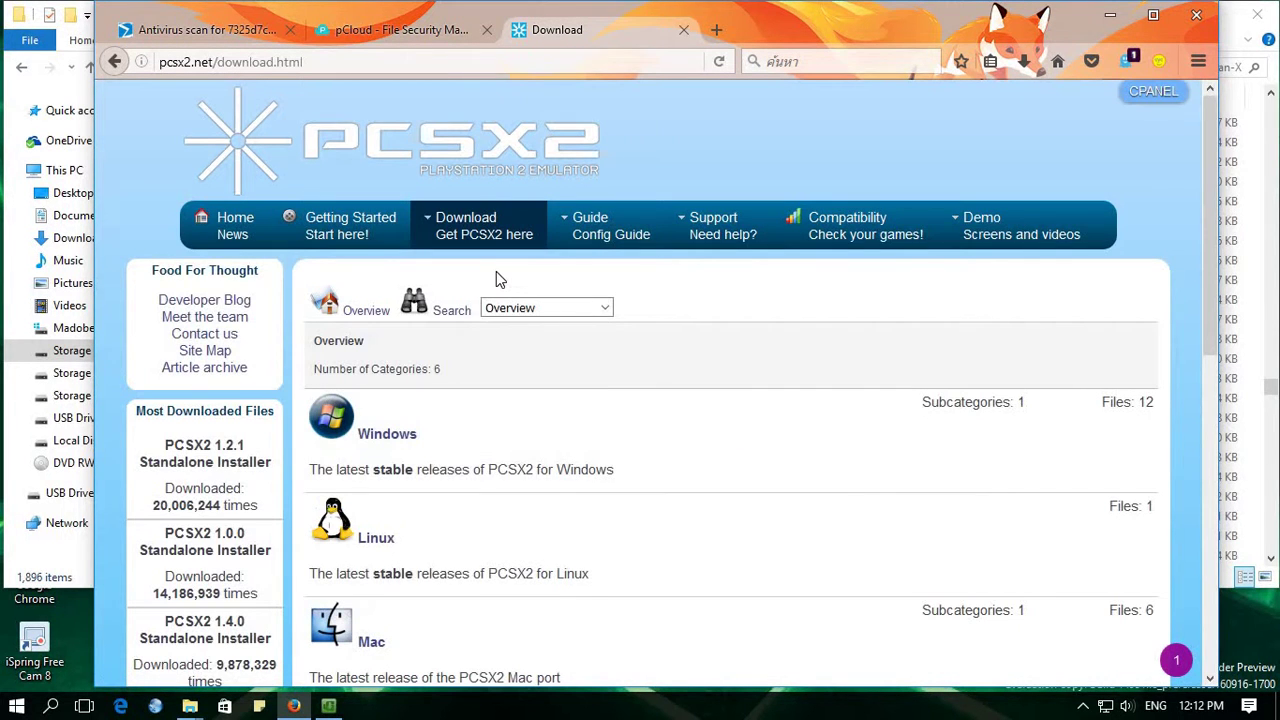
scroll(335, 325, down, 1)
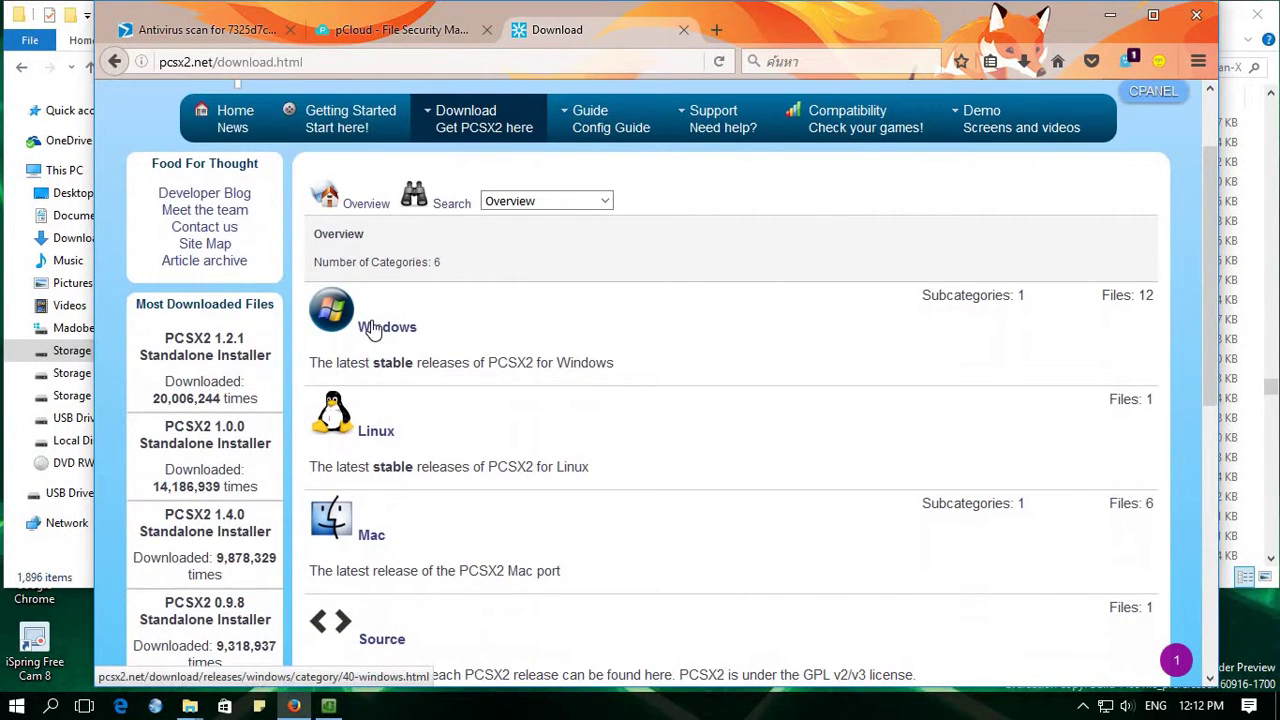
click(372, 332)
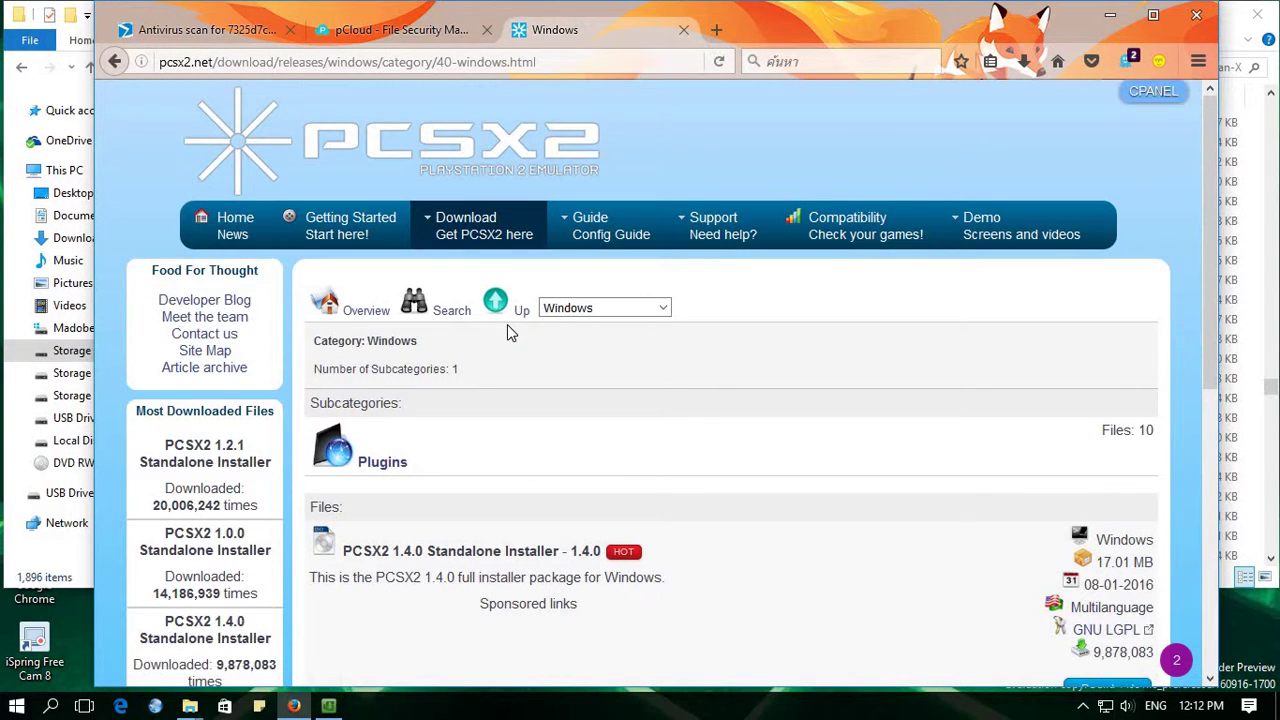
scroll(507, 330, down, 2)
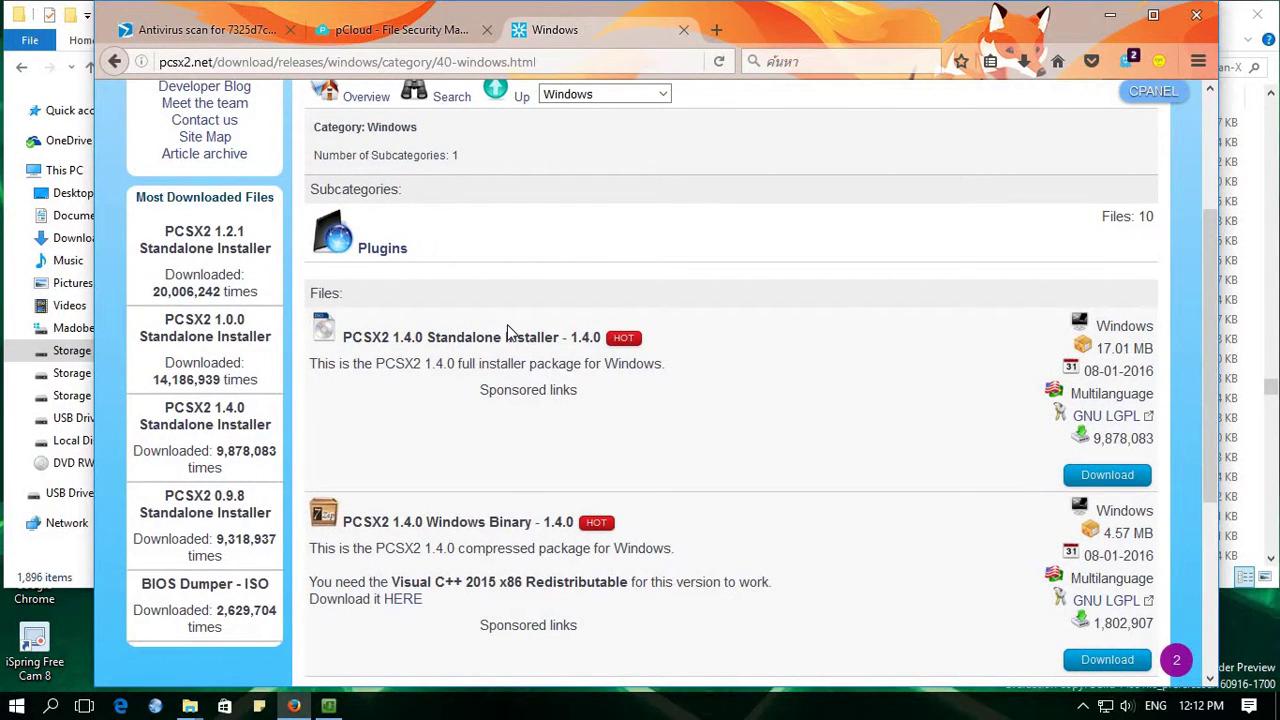
Write "Hmm nothing new update here -_-" on a sticky note
click(259, 707)
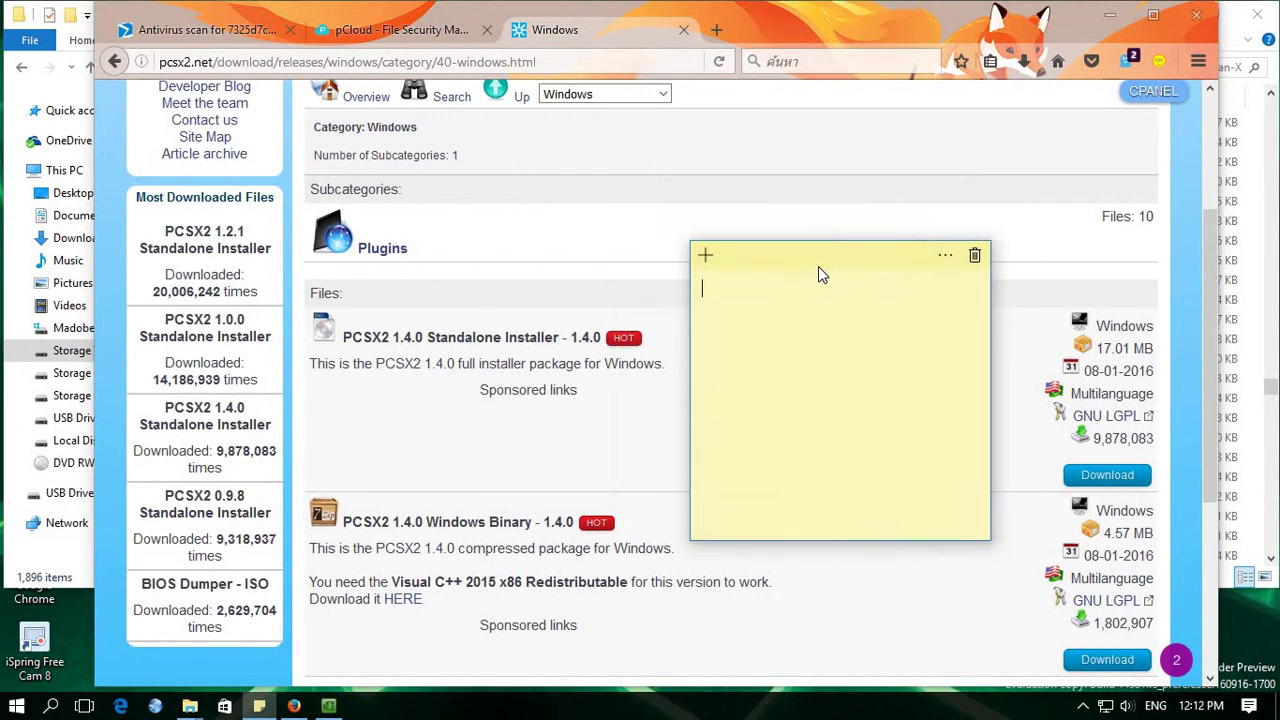
text(Hmm nothing new update here -_-)
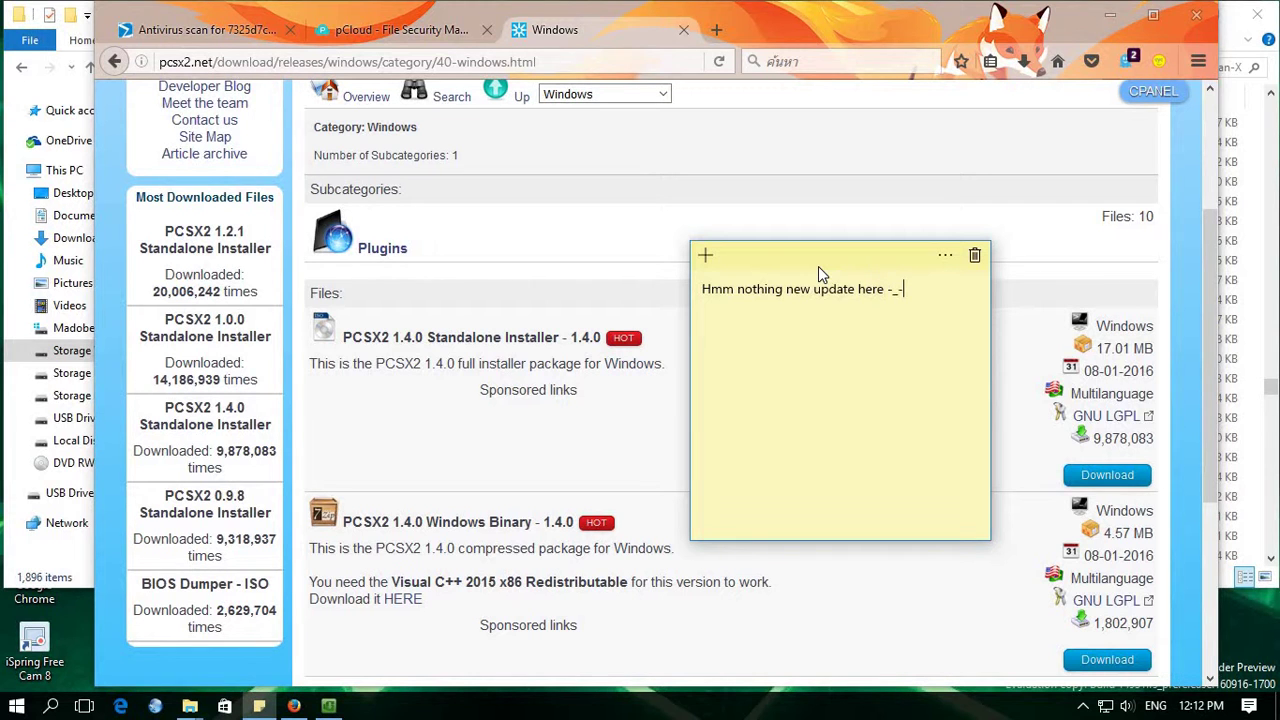
Return to the PCSX2 download overview and bring up the Cross-Linux For Windows folder to check its package list
click(112, 64)
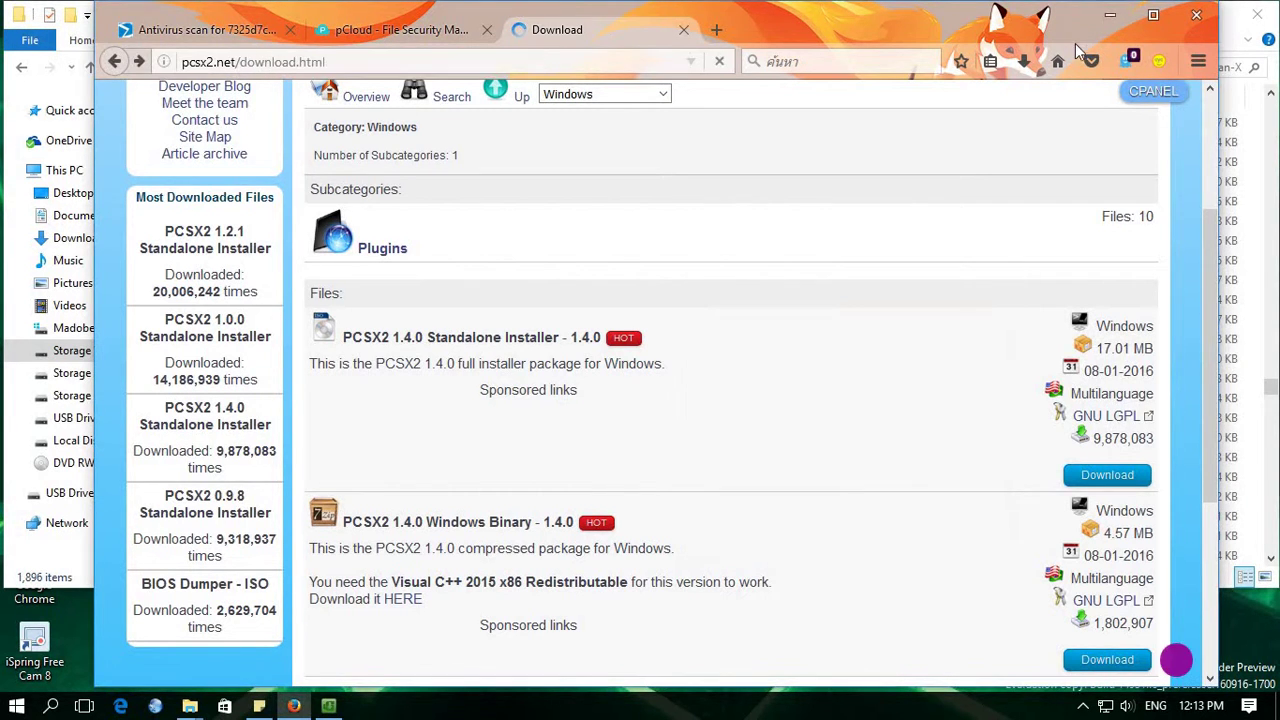
click(293, 706)
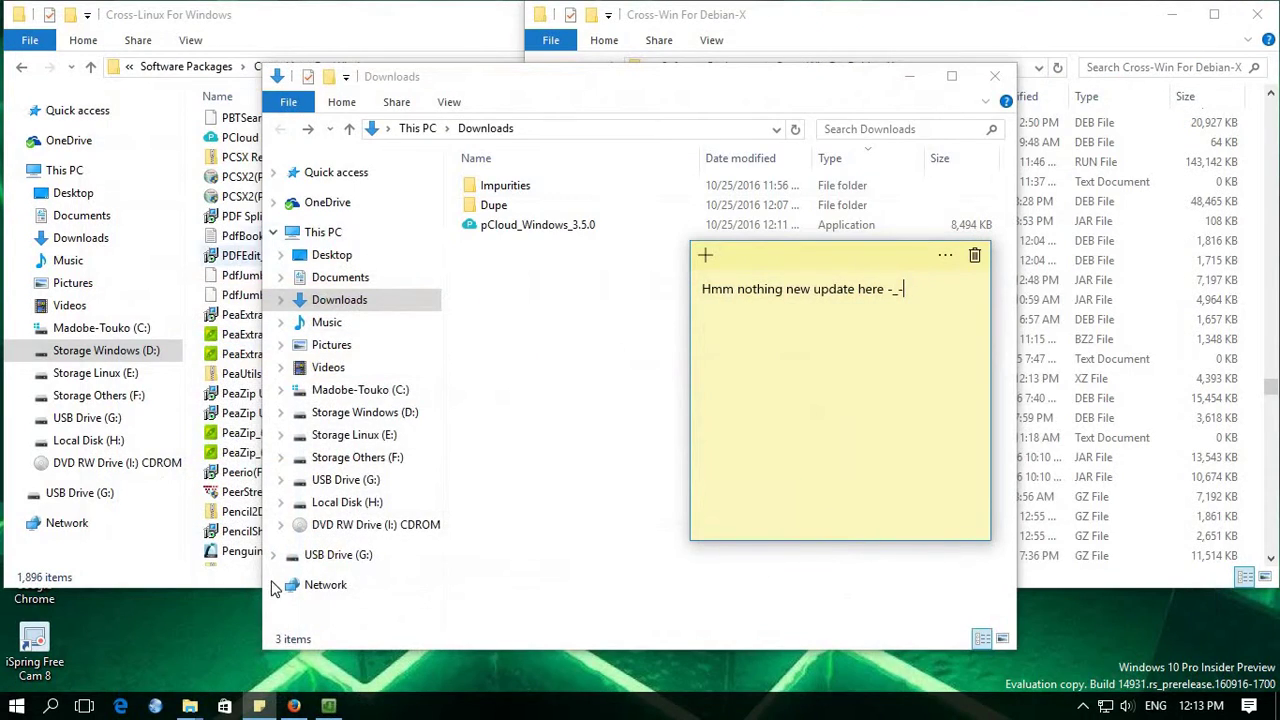
click(198, 577)
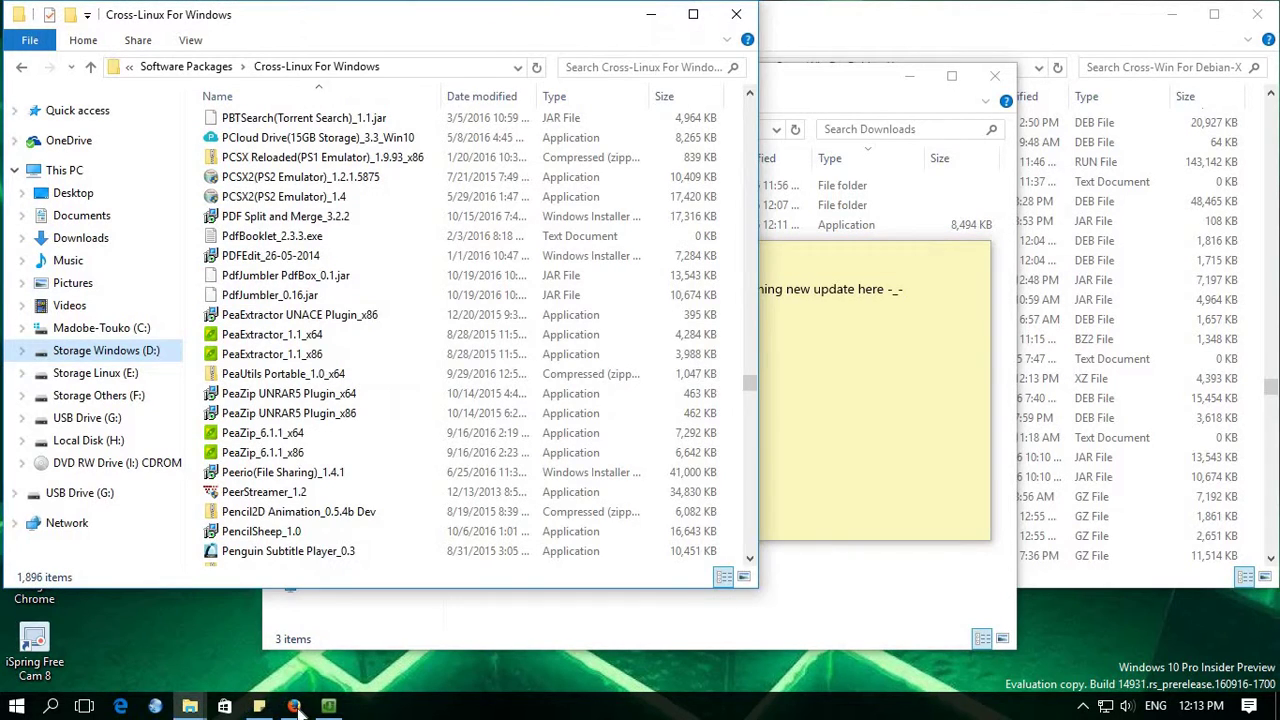
Switch back to Firefox, search for ppsspp and open the downloads page of the official PPSSPP site
click(293, 706)
click(542, 55)
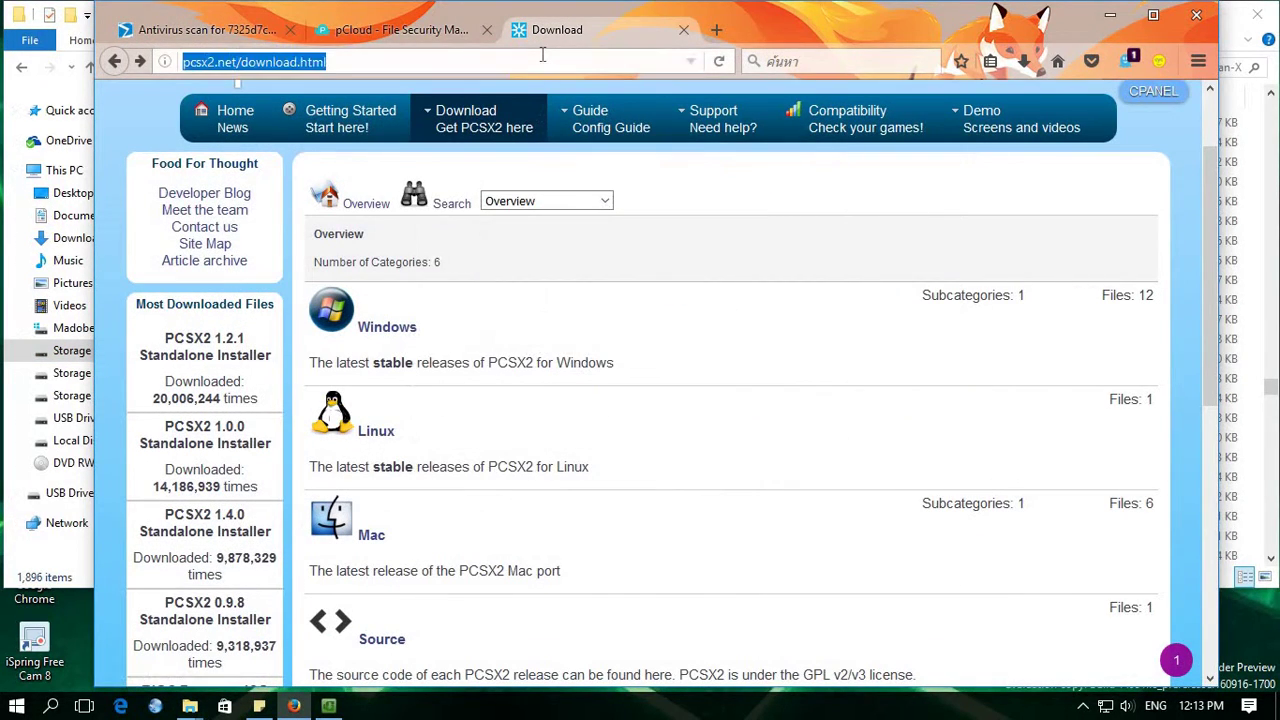
text(ppsspp)
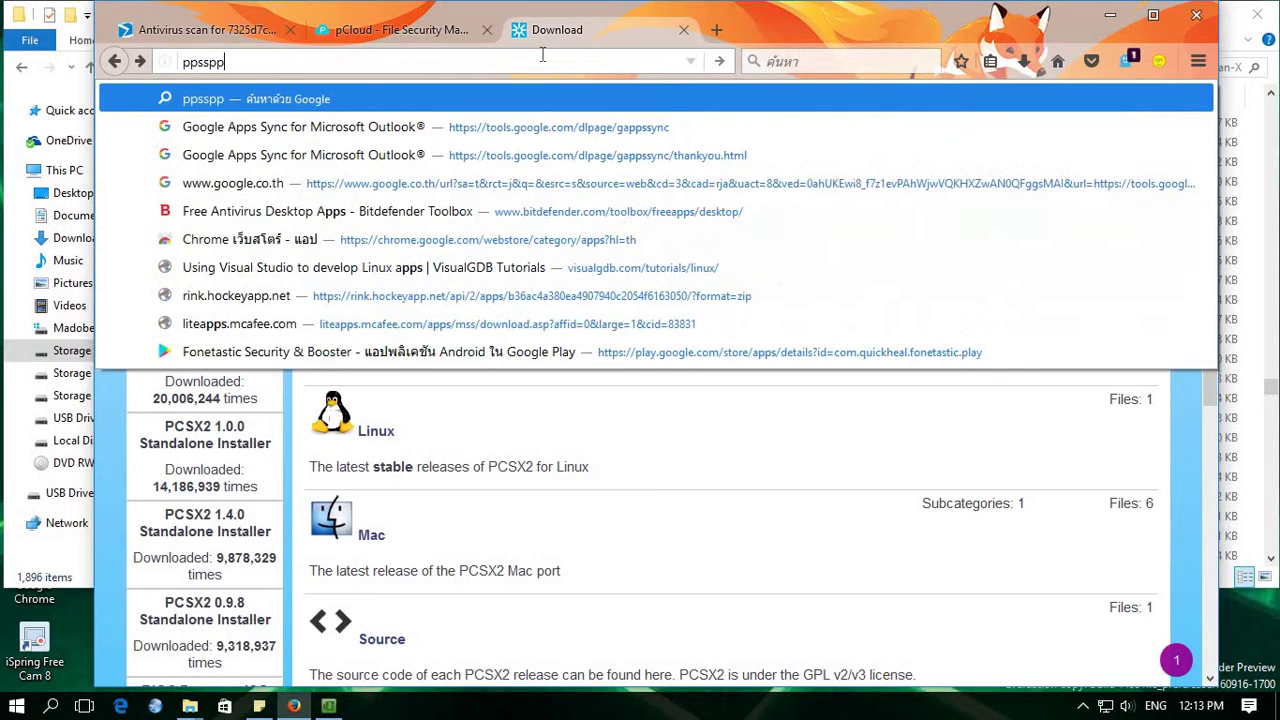
key(Return)
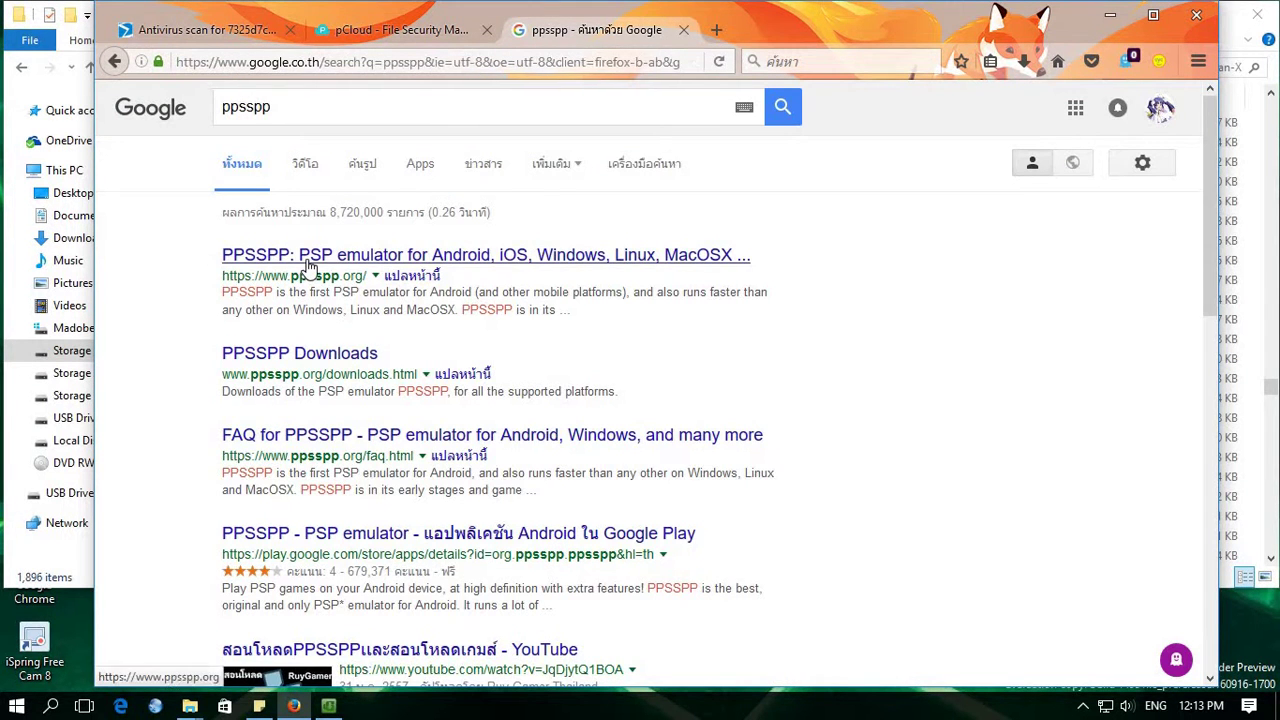
click(323, 258)
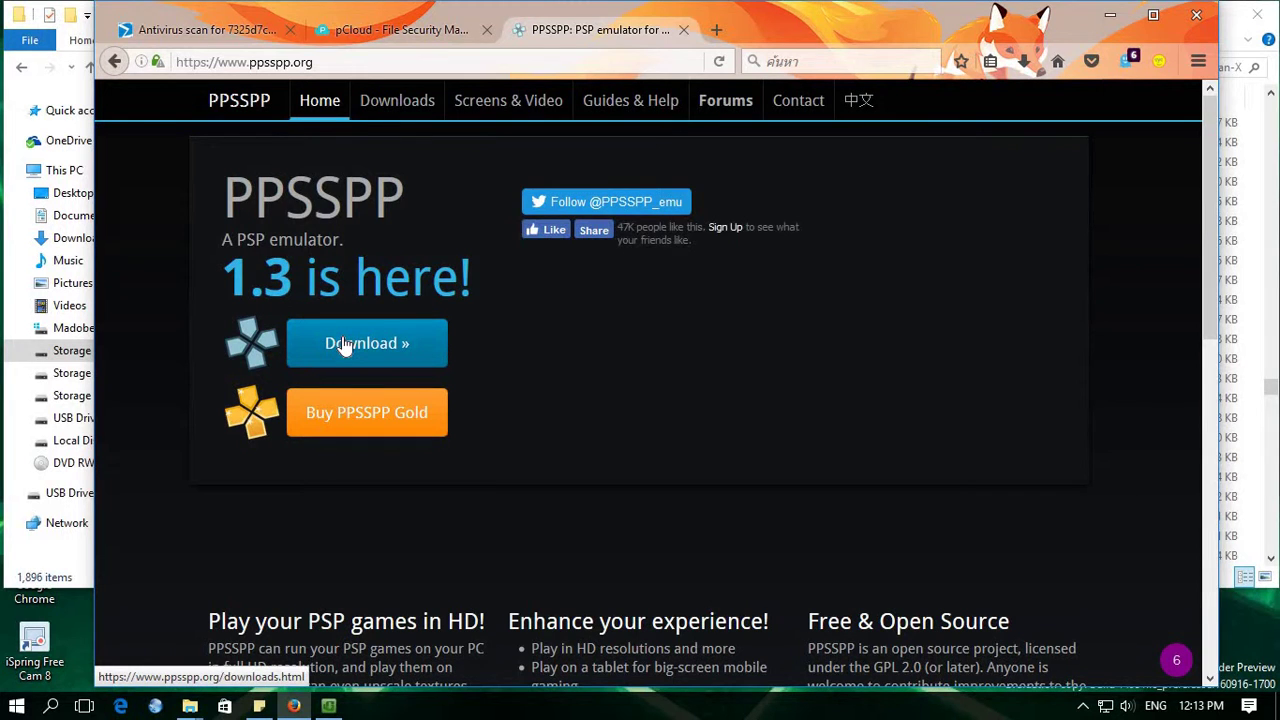
click(343, 345)
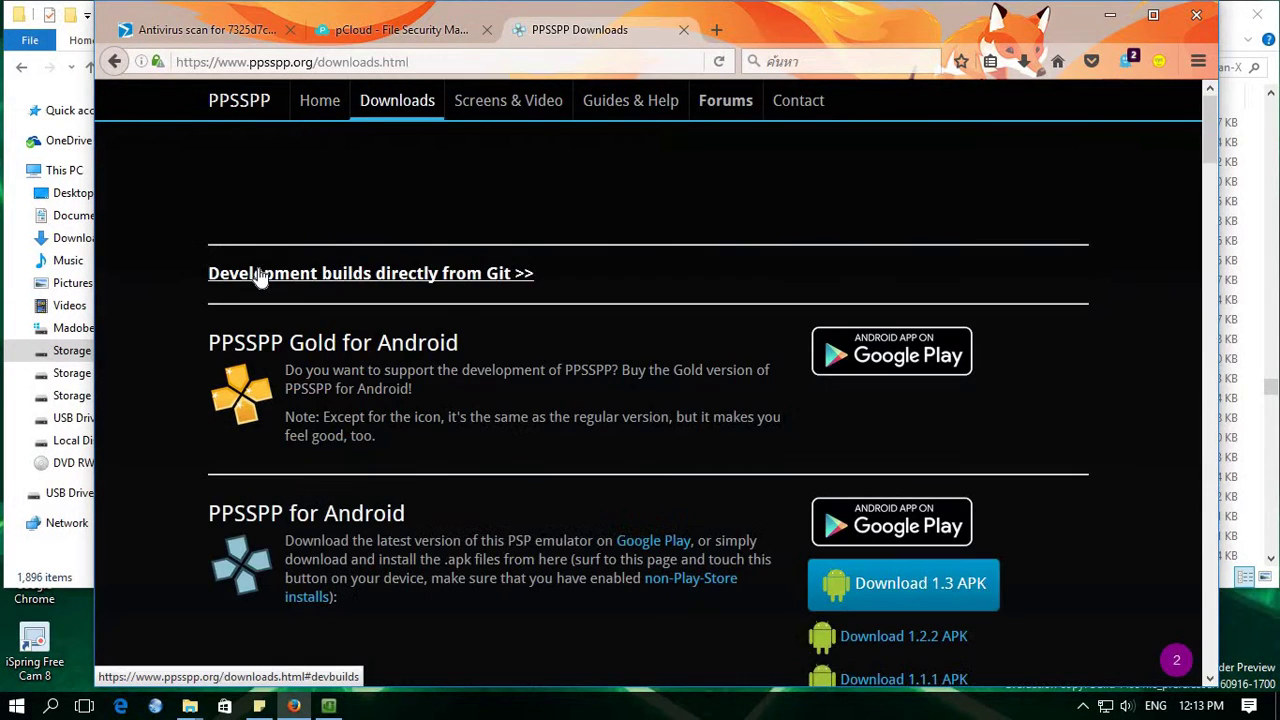
Download the PPSSPP 1.3 zip for Windows using FlashGot with UGet
scroll(358, 470, down, 5)
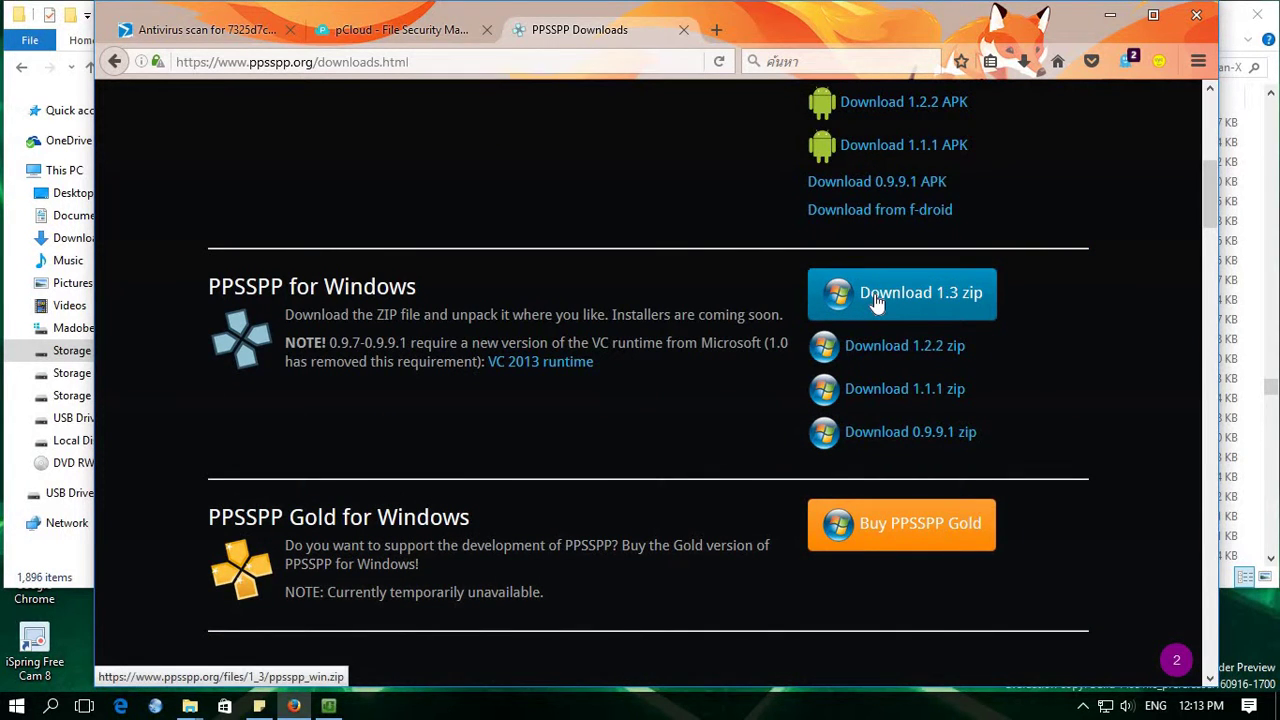
click(933, 305)
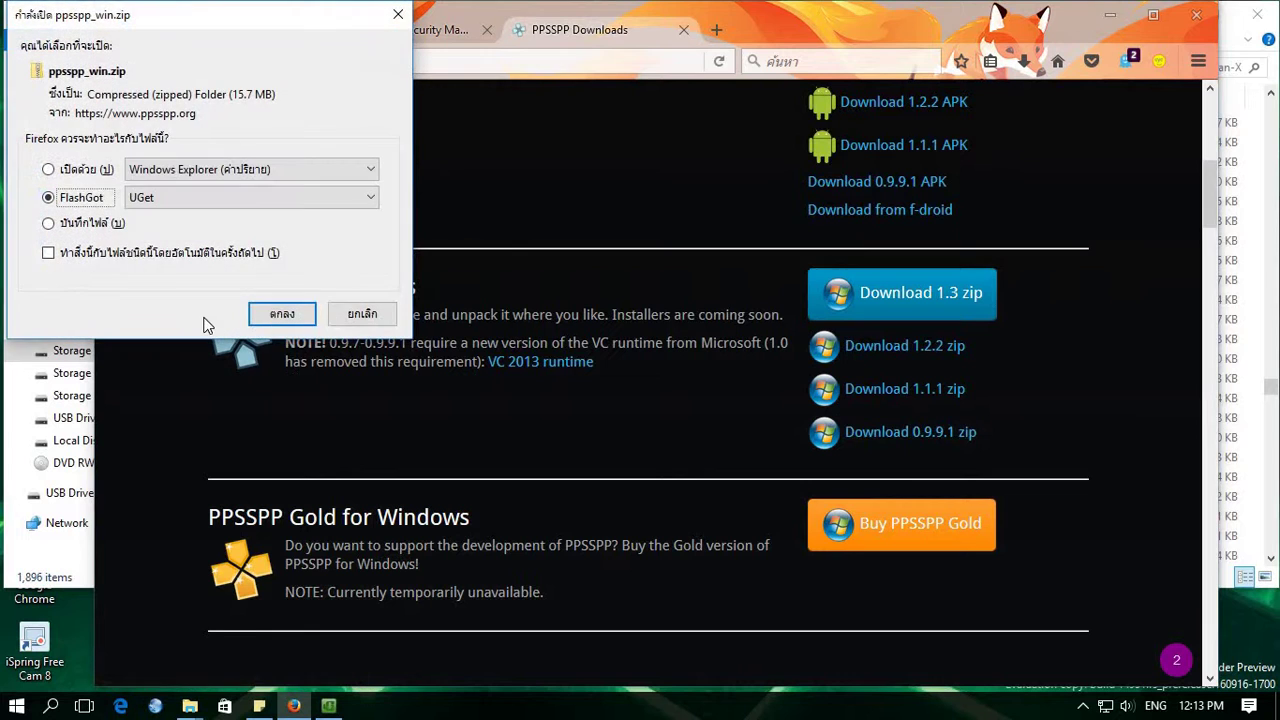
click(280, 320)
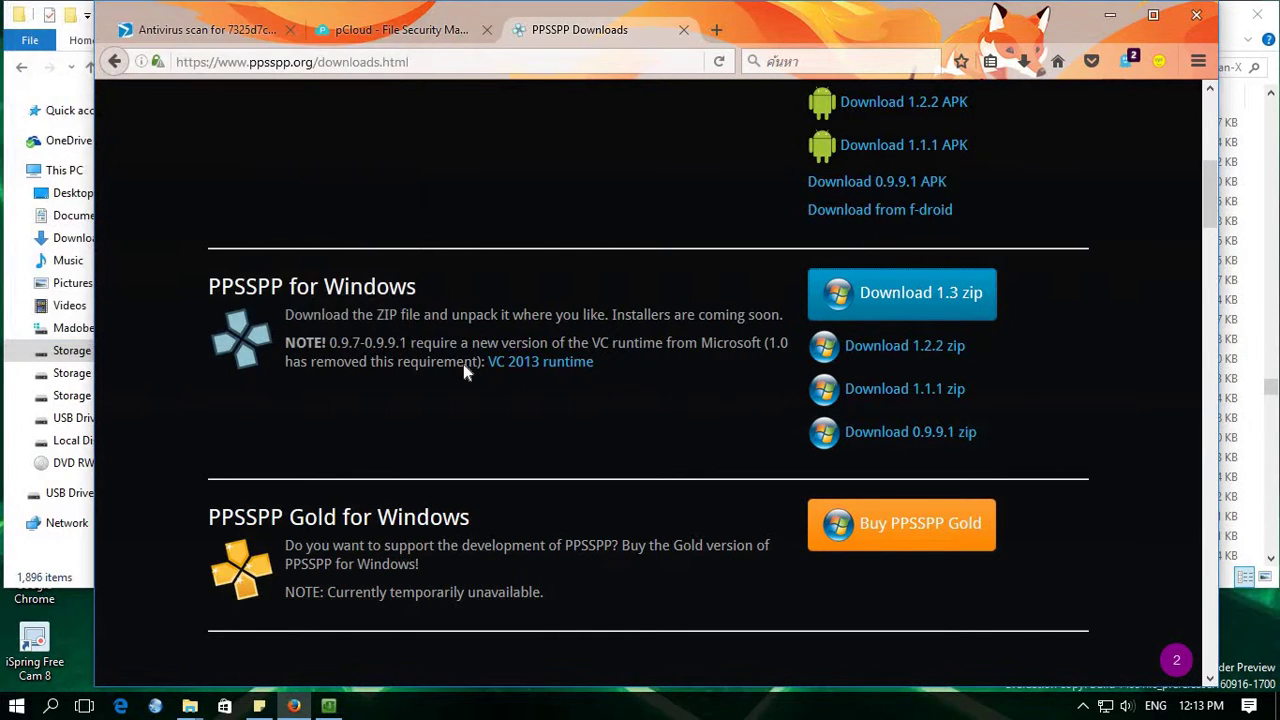
click(617, 436)
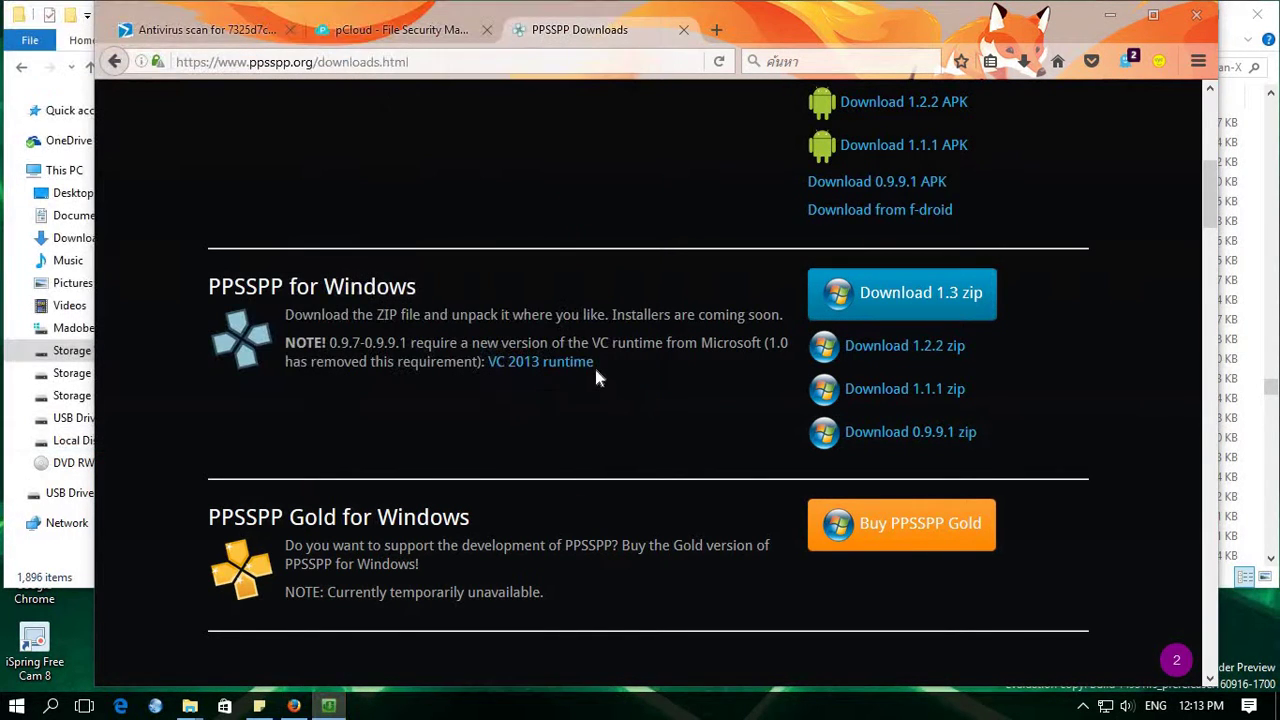
Find the PPSSPP for Linux section on the downloads page and open its Linux builds link in a new tab
scroll(593, 383, down, 4)
scroll(593, 383, down, 10)
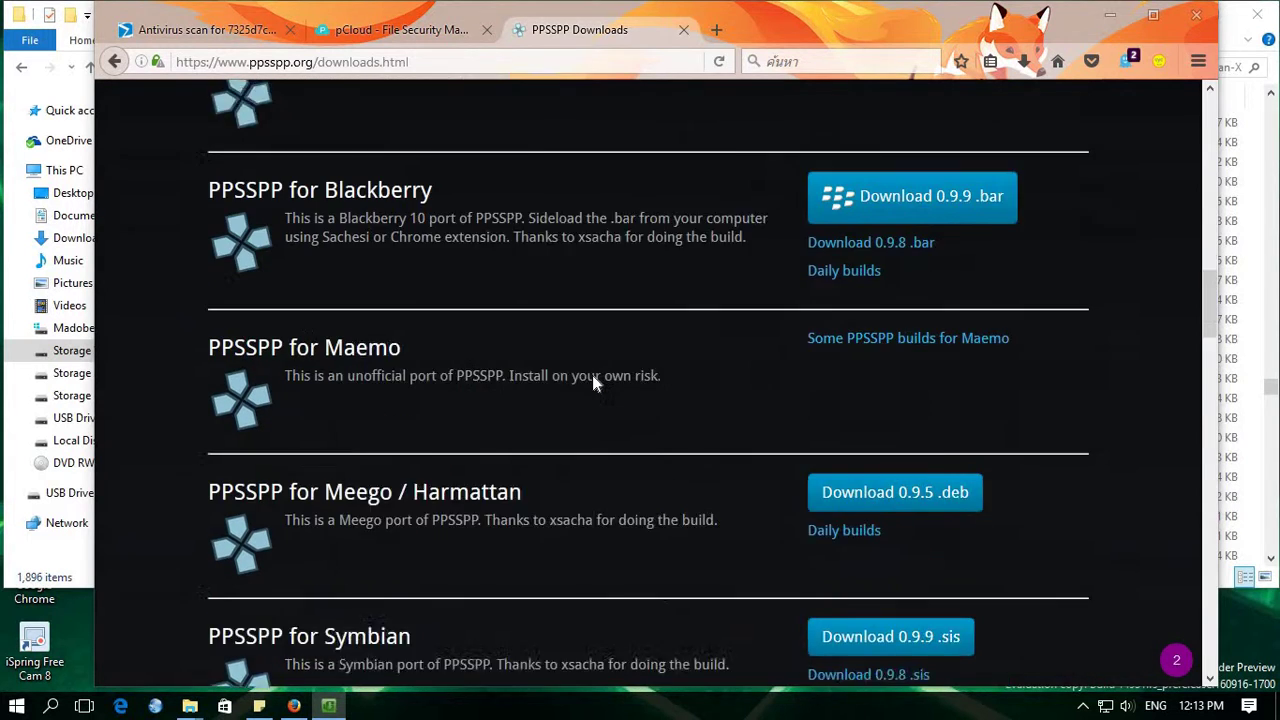
scroll(593, 383, down, 1)
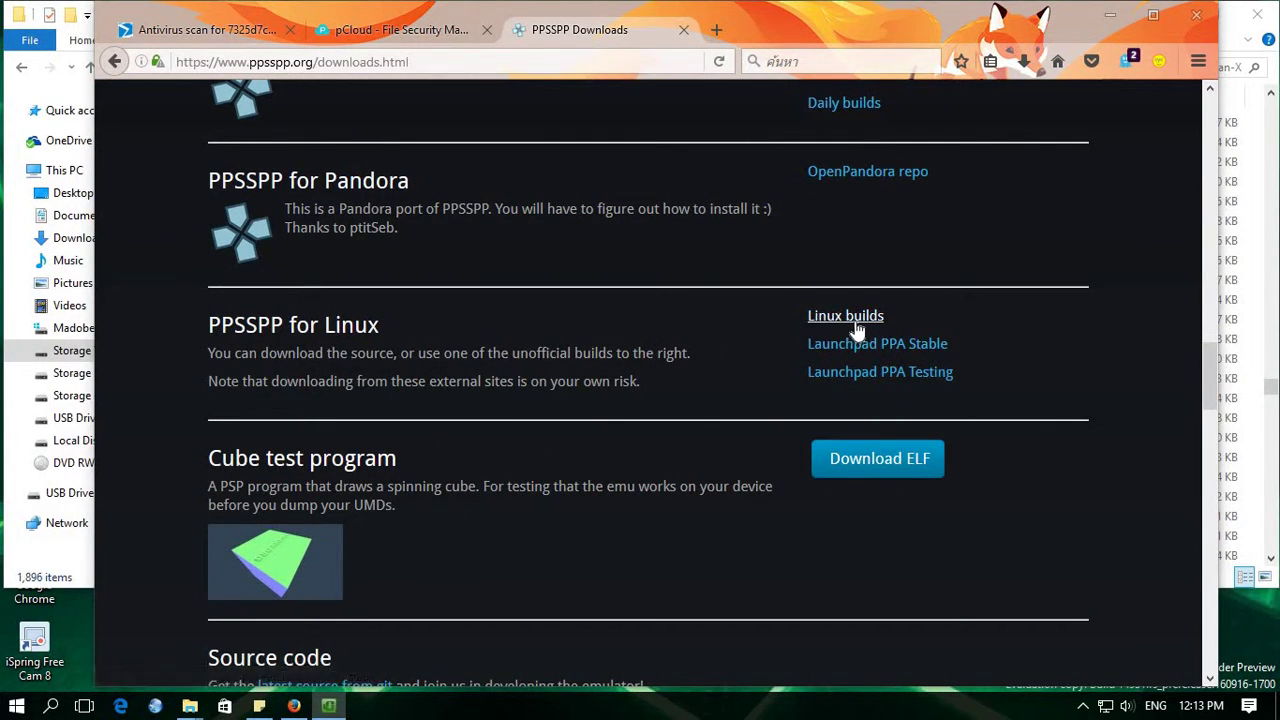
right_click(857, 320)
click(886, 338)
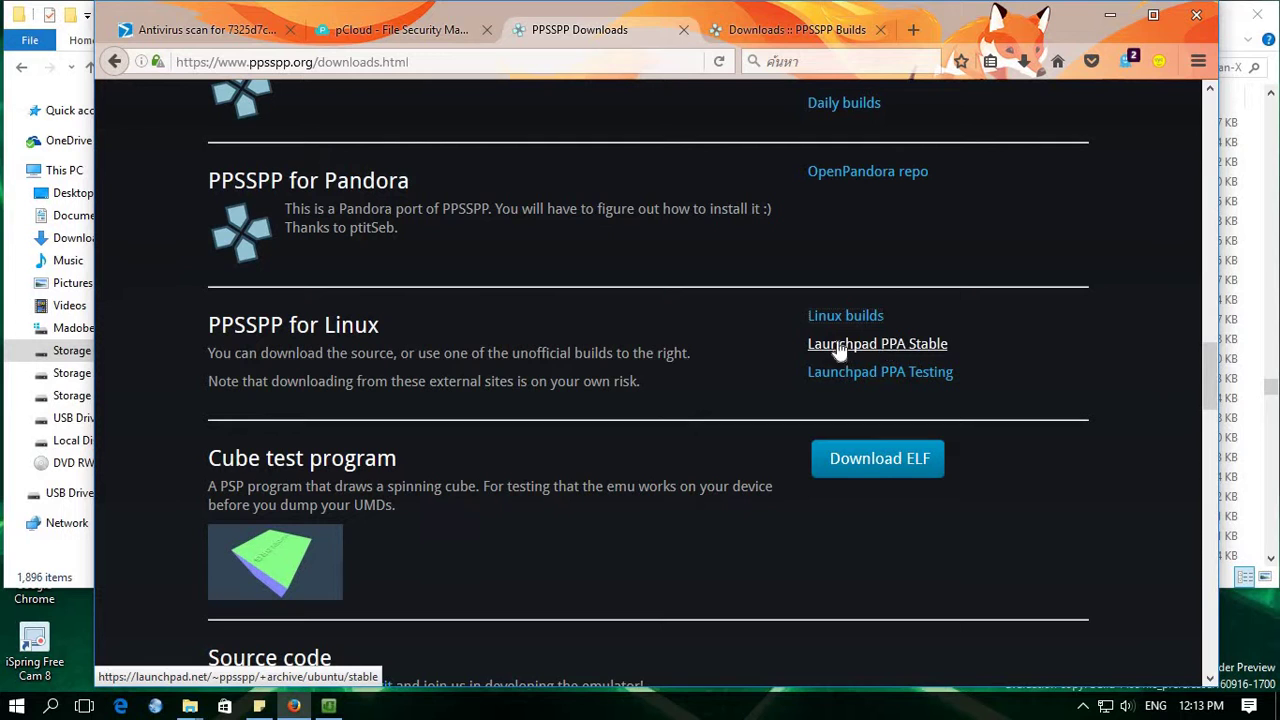
Move the sticky note clear of the Linux download links and replace its text with "Ubuntu's luck you've PPA to install"
click(259, 706)
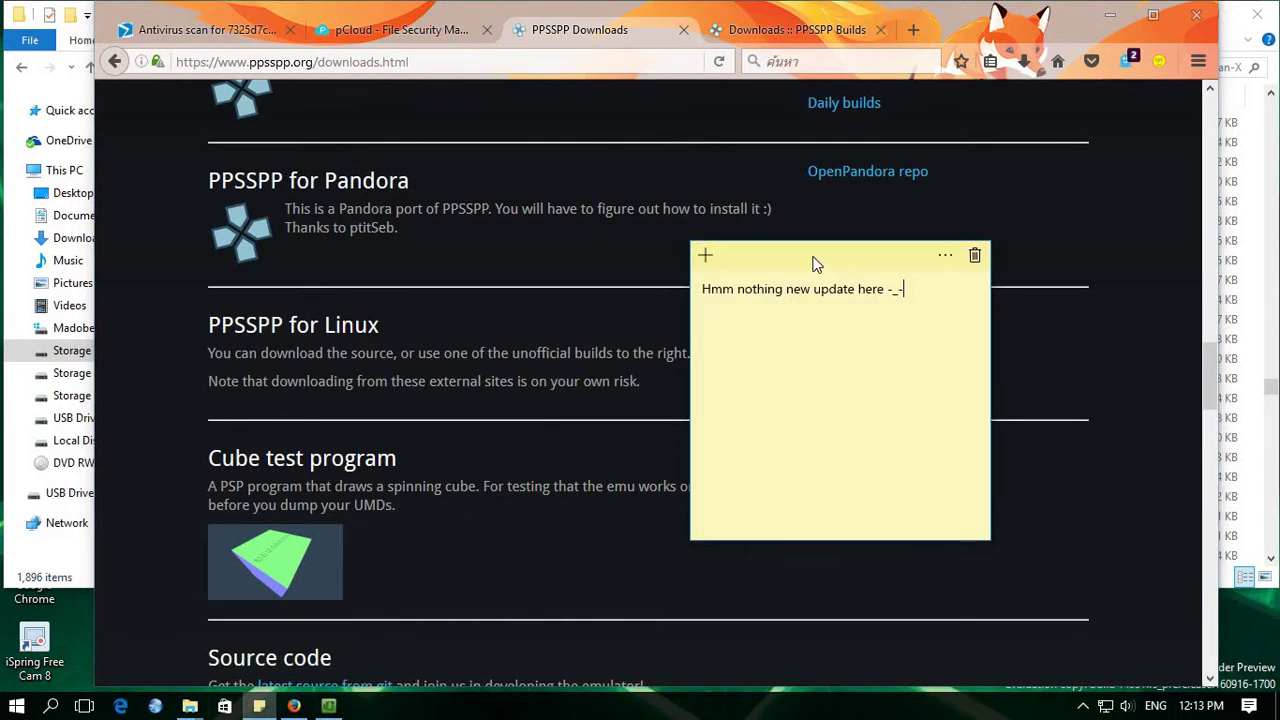
drag(760, 255, 507, 280)
key(ctrl+a)
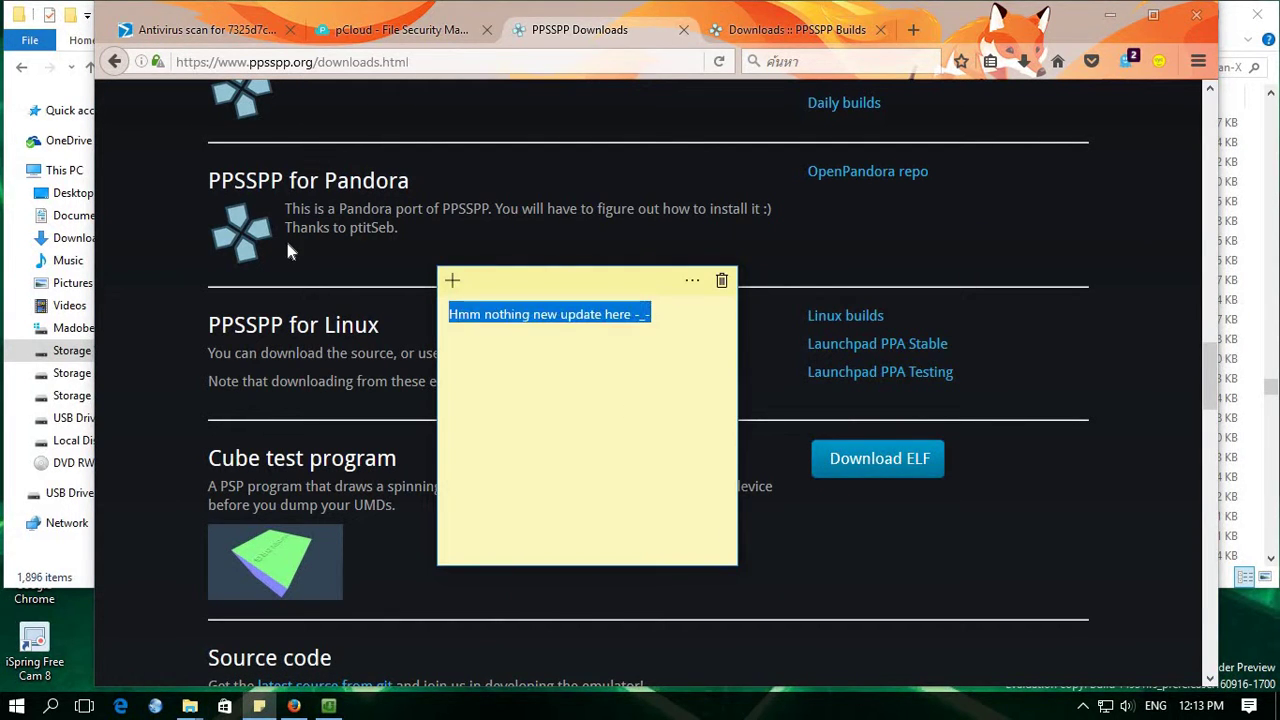
text(Ubuntu's luck you've PPA to install)
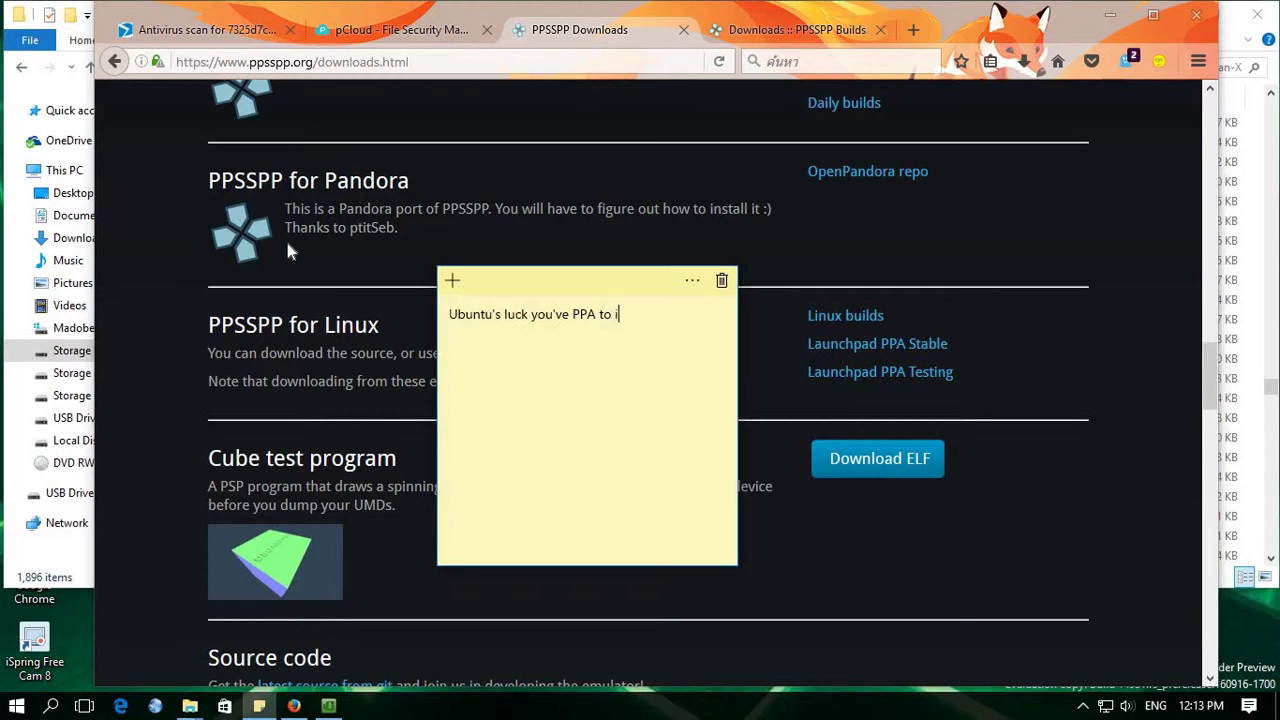
Open the Launchpad PPA Stable link in a new tab and view the PPA's installation commands and published packages
right_click(888, 343)
click(915, 347)
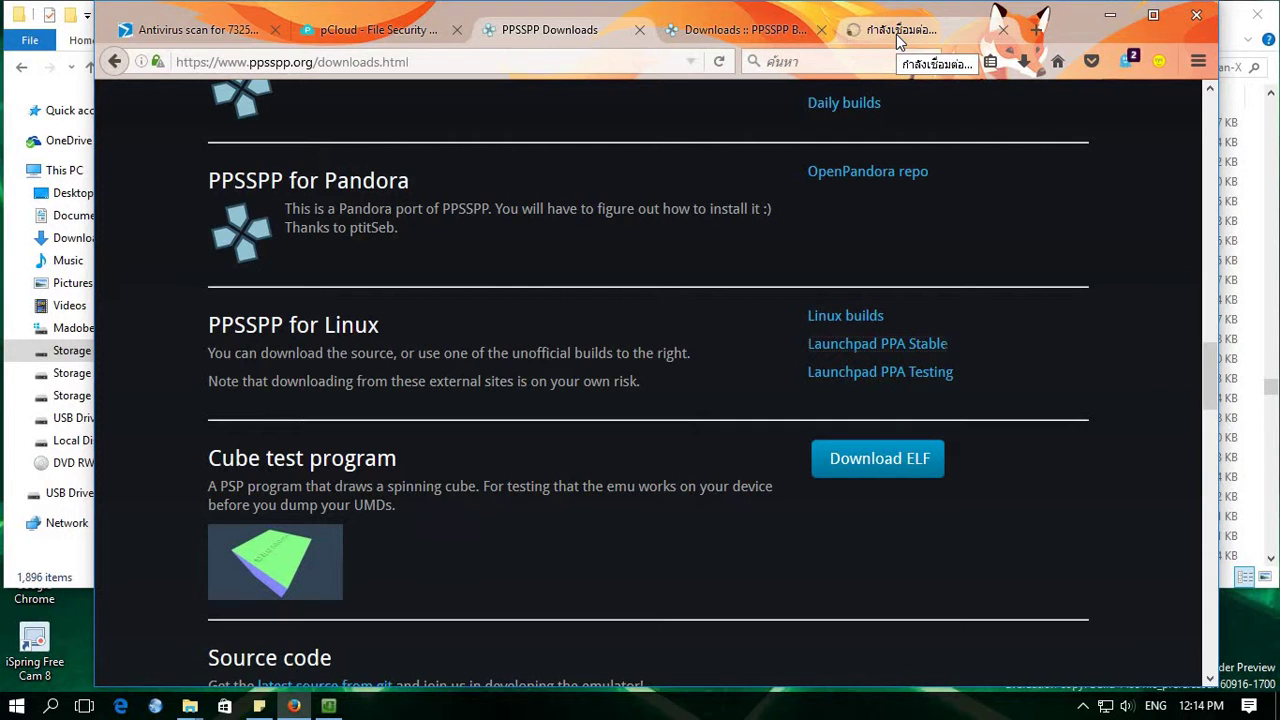
click(896, 34)
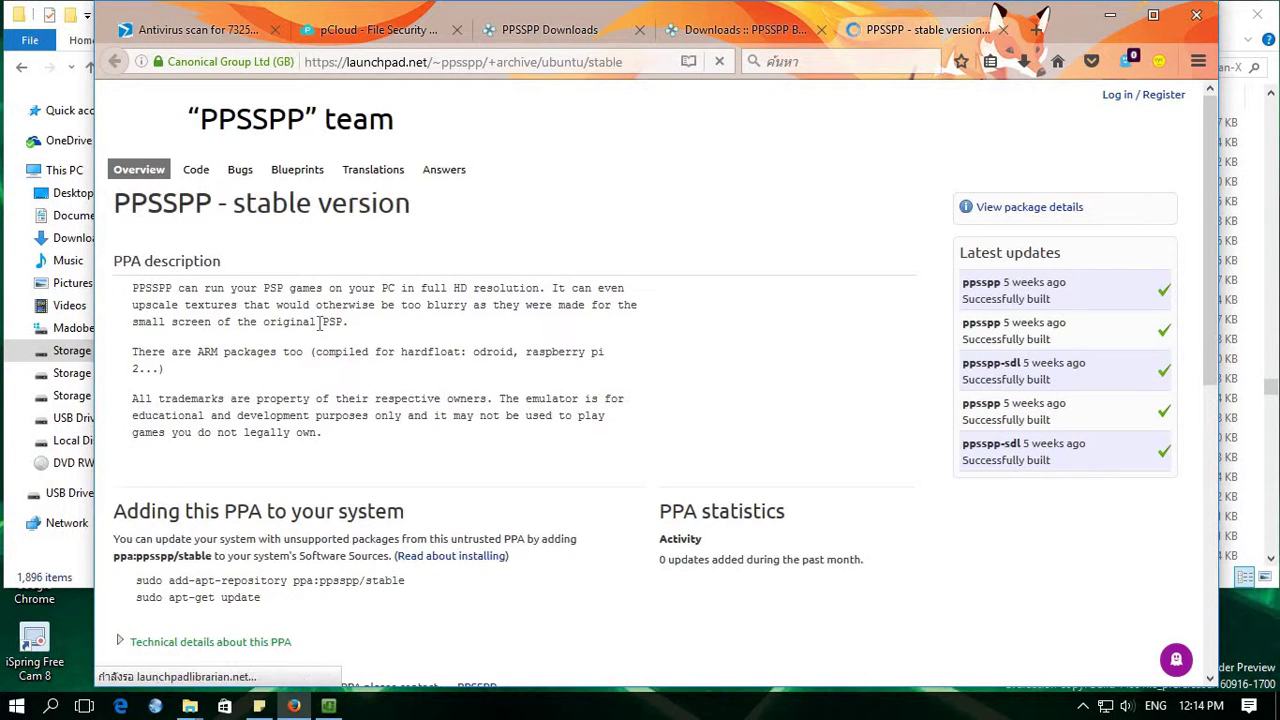
scroll(313, 326, down, 2)
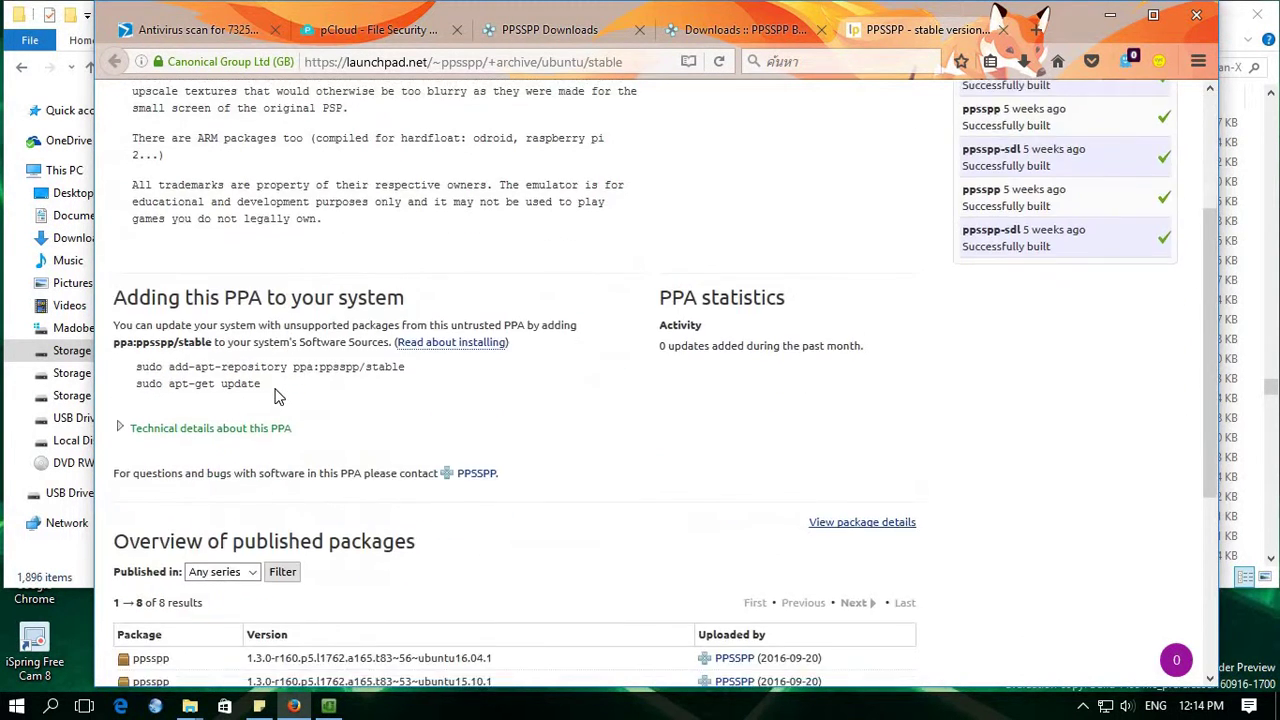
Copy the two sudo commands for adding the PPA and check the Ubuntu 16.04.1 entry among the published packages
drag(262, 386, 138, 367)
right_click(158, 369)
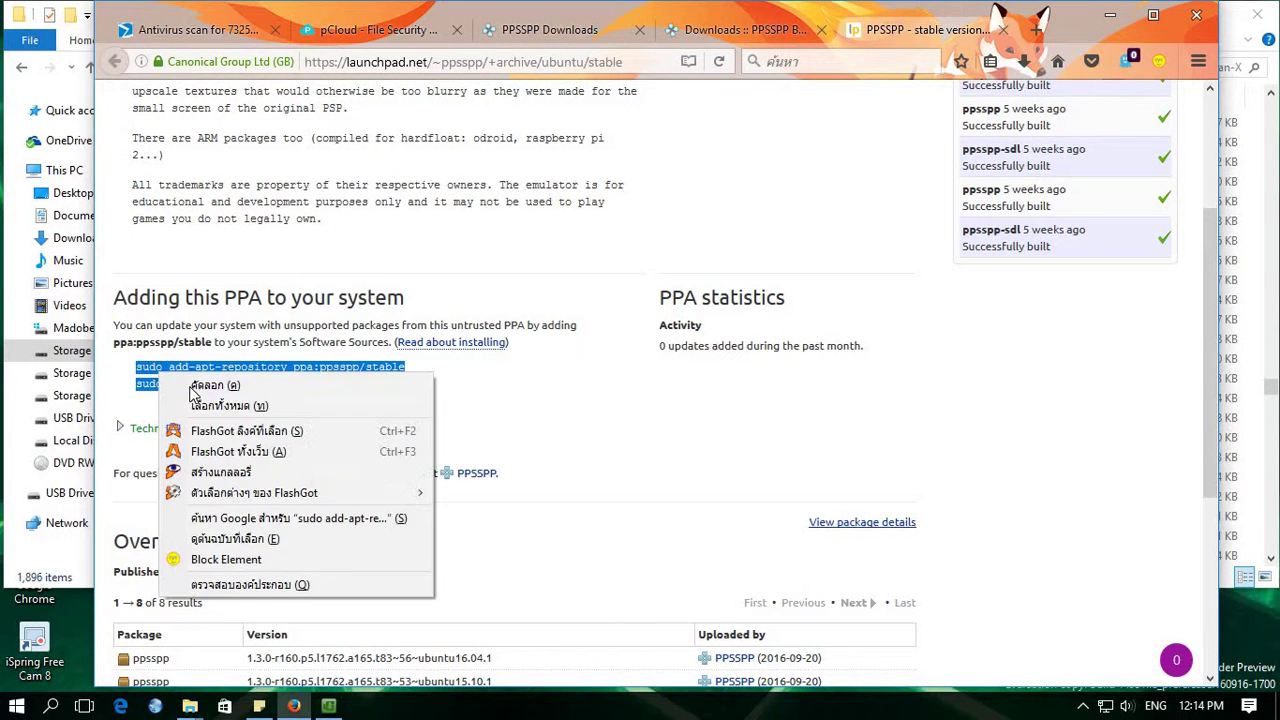
click(195, 385)
scroll(252, 450, down, 3)
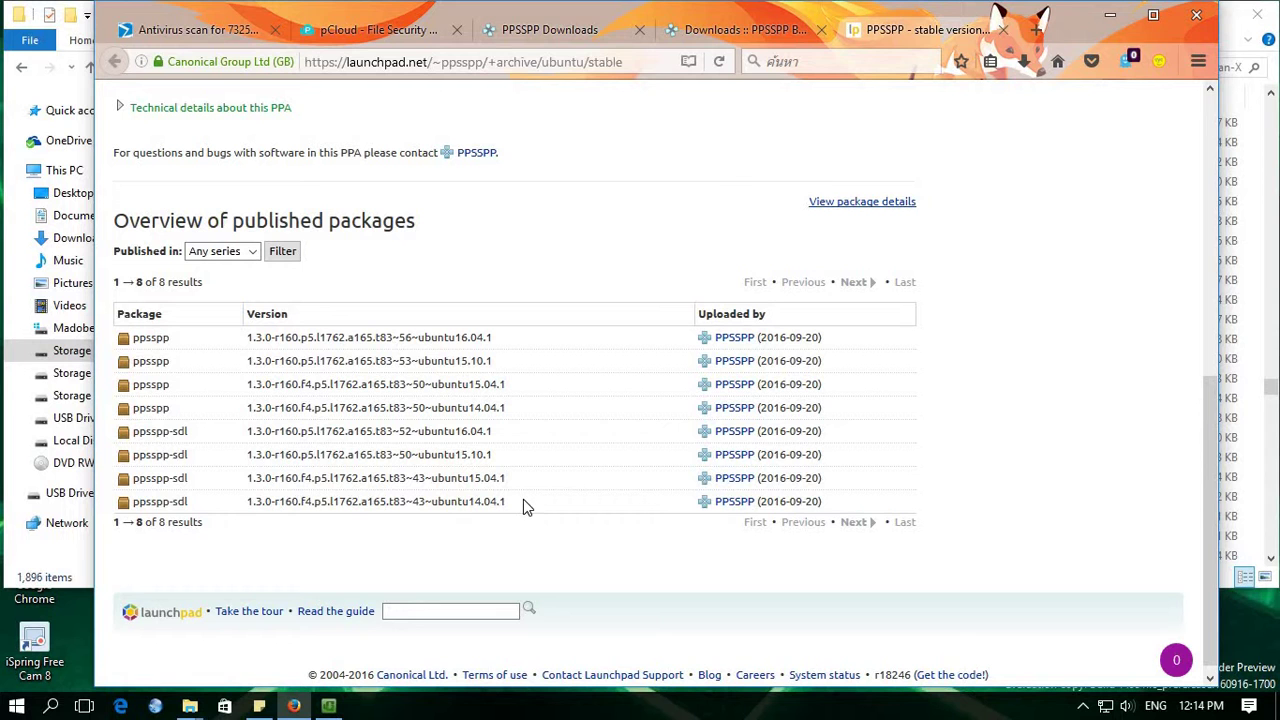
drag(424, 338, 493, 338)
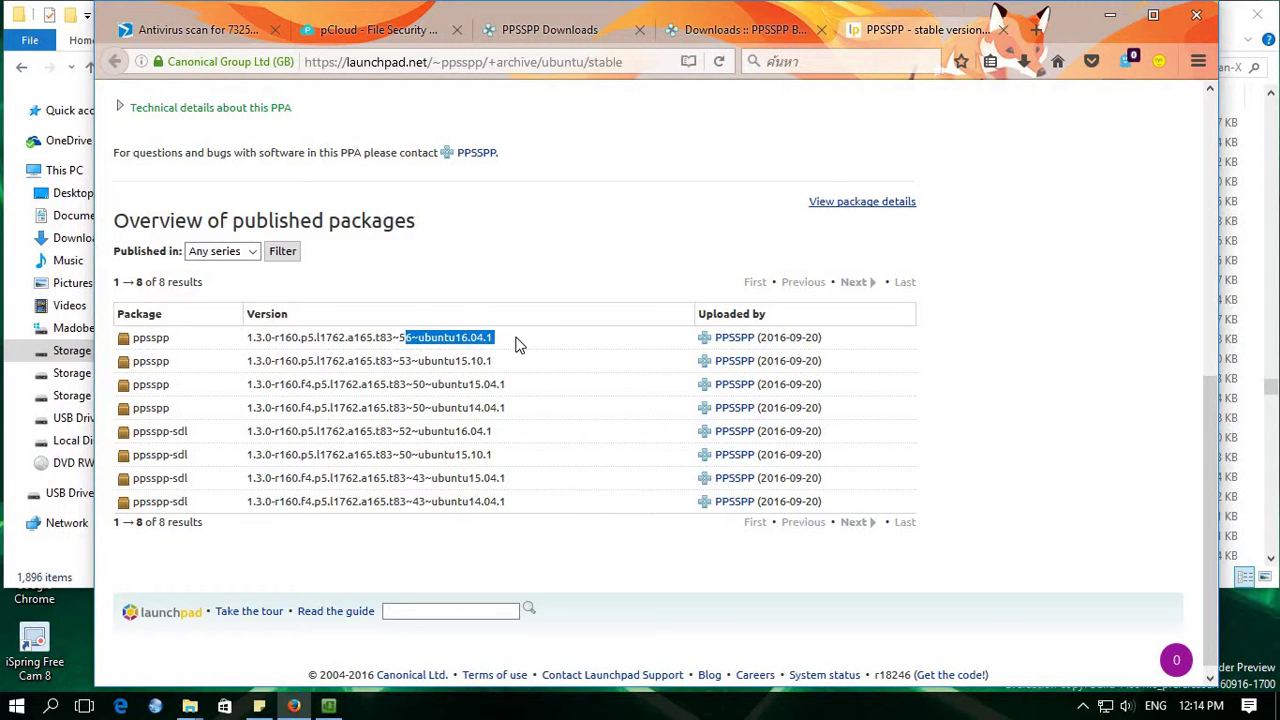
click(517, 343)
scroll(517, 343, up, 6)
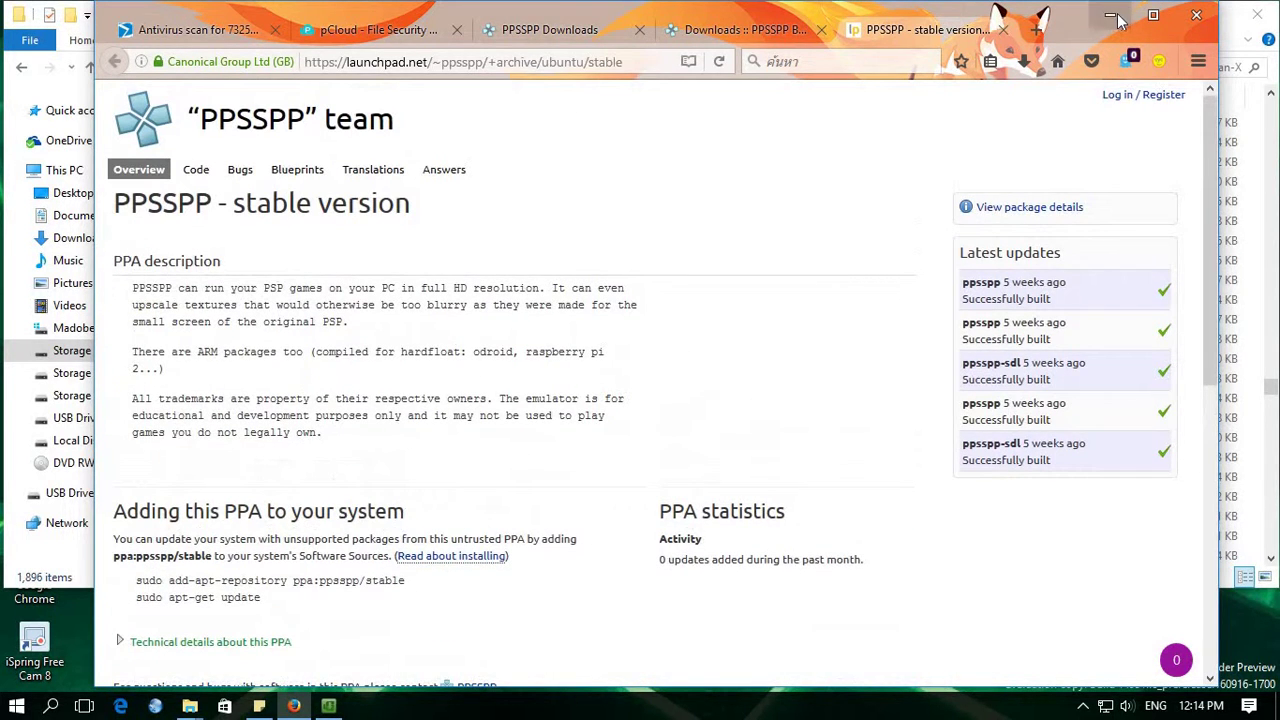
In the Cross-Win For Debian-X folder, rename the PPSSPP 1.2.2 PPA text file to "PPSSPP(PSP Emulator)_1.3 PPA"
click(1114, 20)
click(1257, 318)
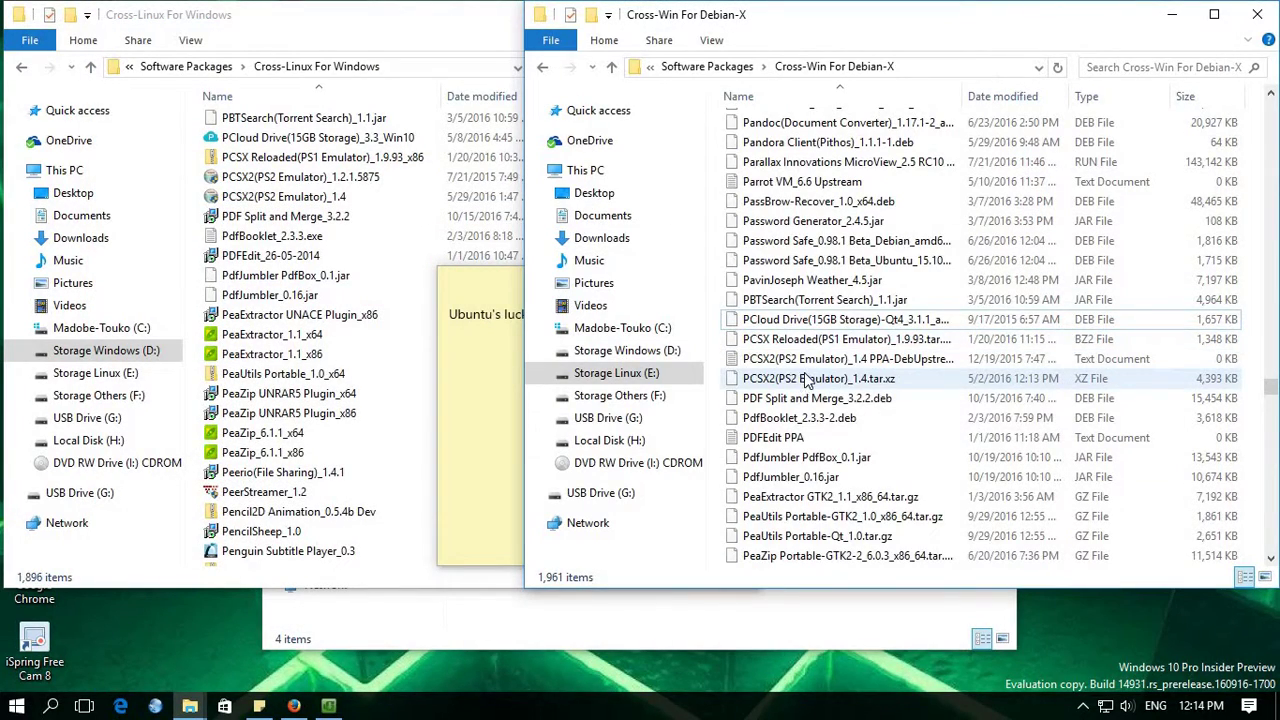
scroll(805, 383, down, 9)
scroll(806, 381, down, 6)
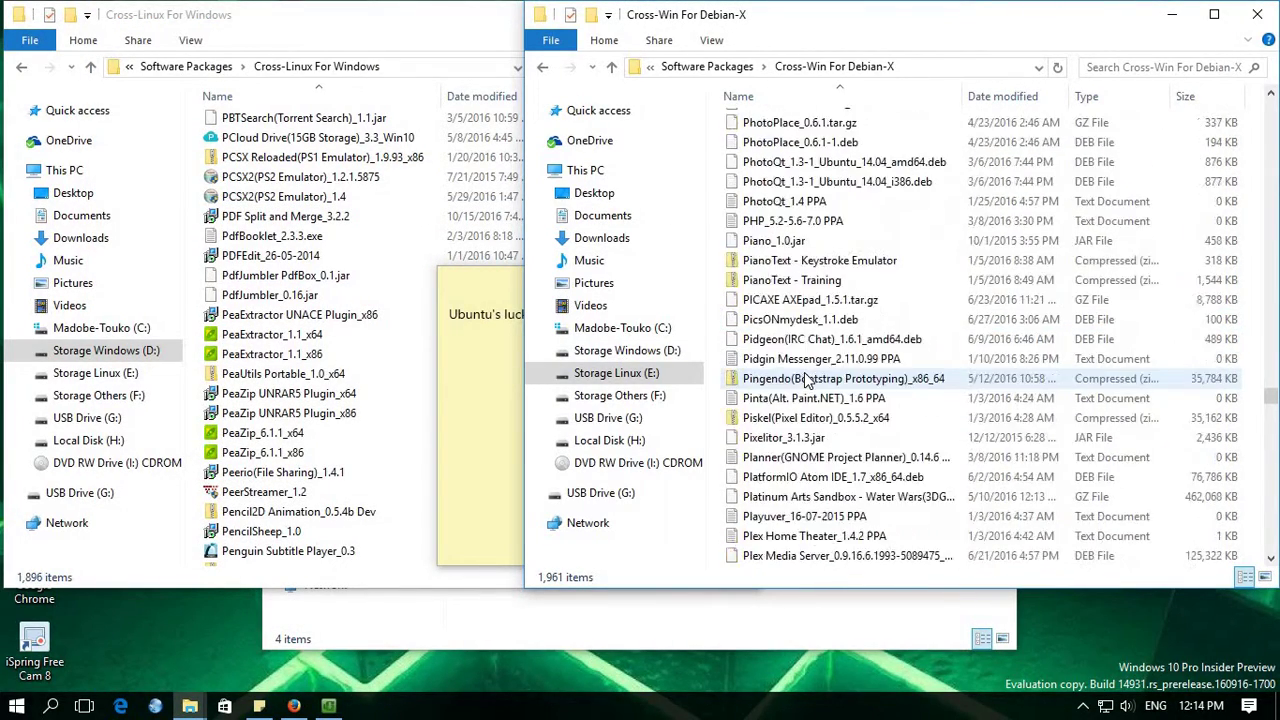
scroll(806, 381, down, 13)
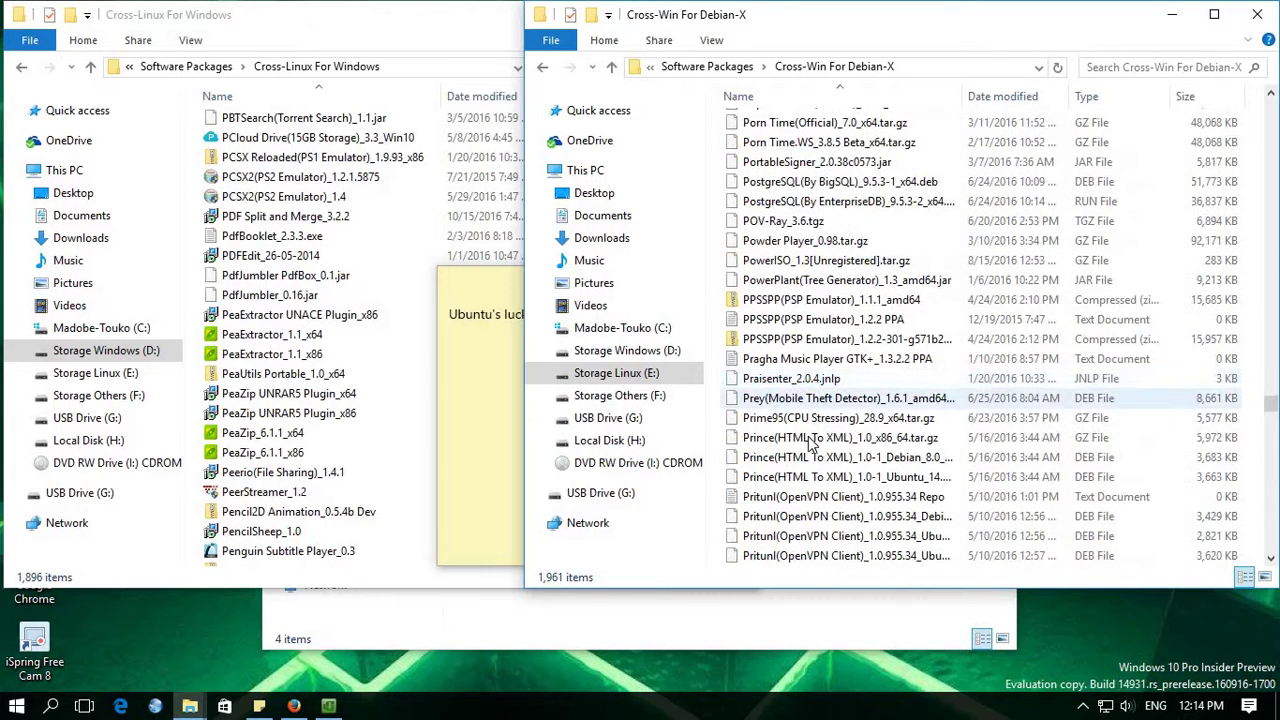
right_click(828, 319)
click(881, 578)
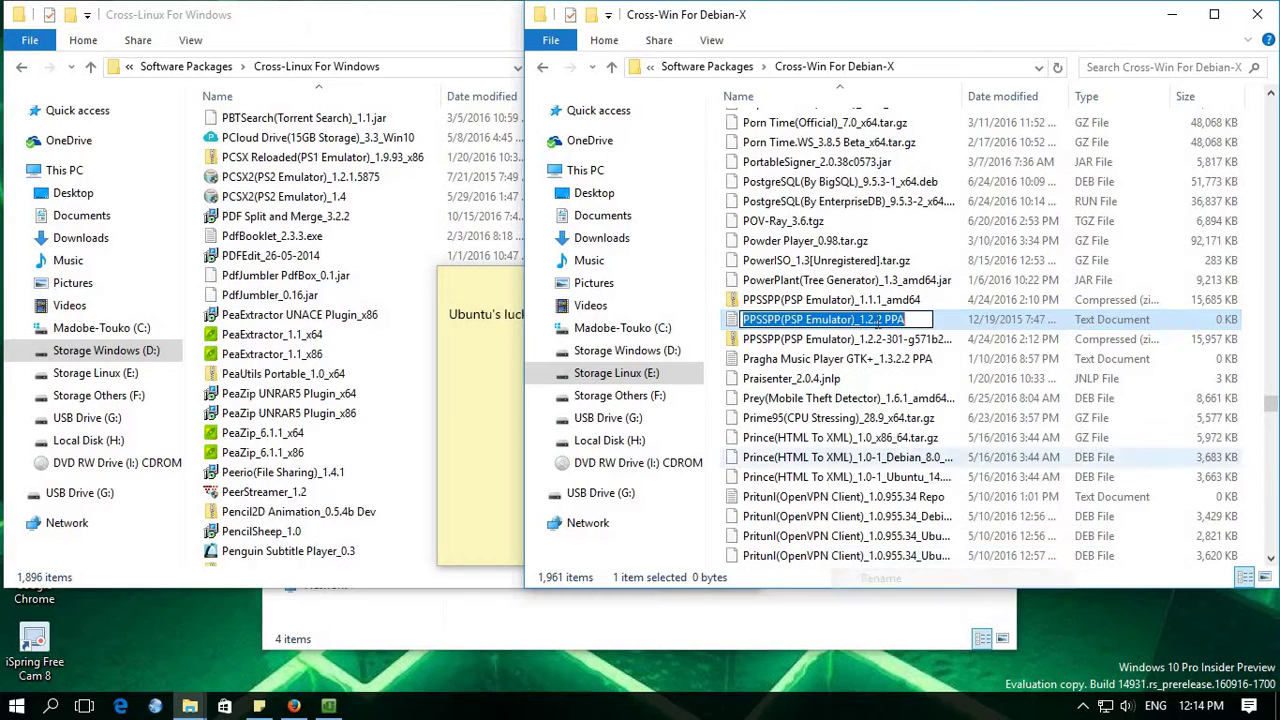
click(880, 319)
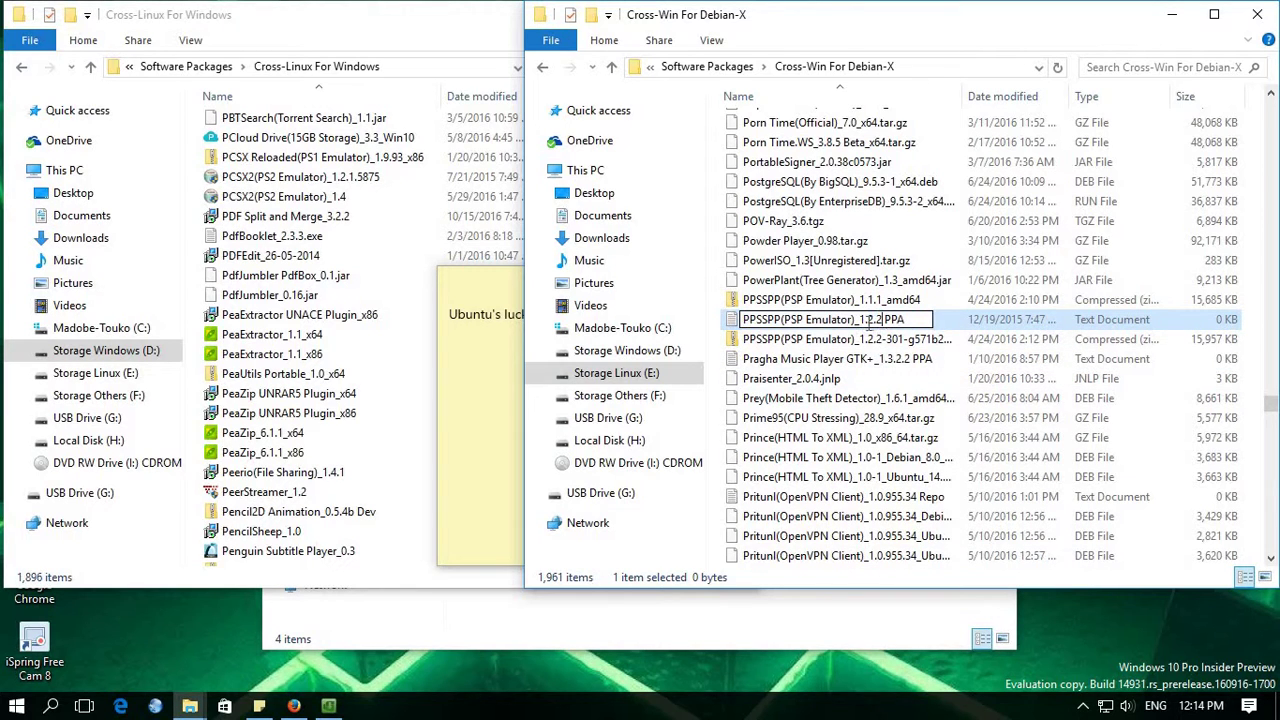
drag(884, 320, 868, 320)
text(3)
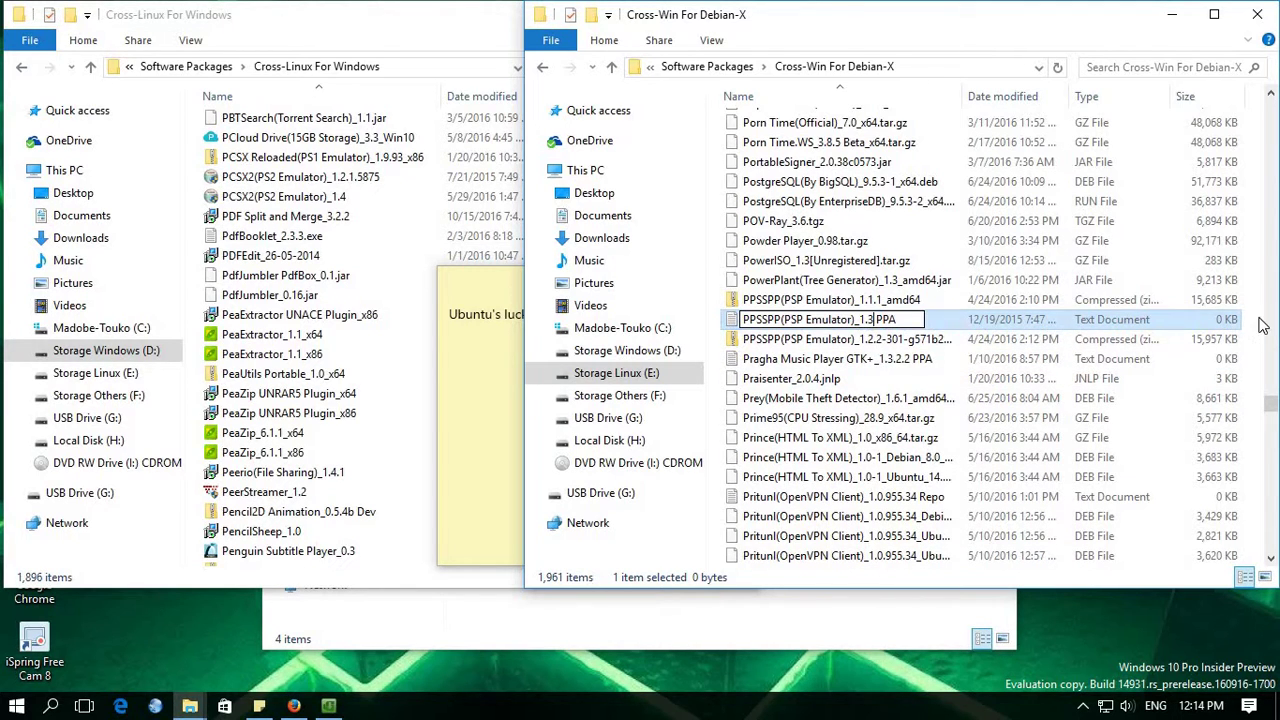
key(Return)
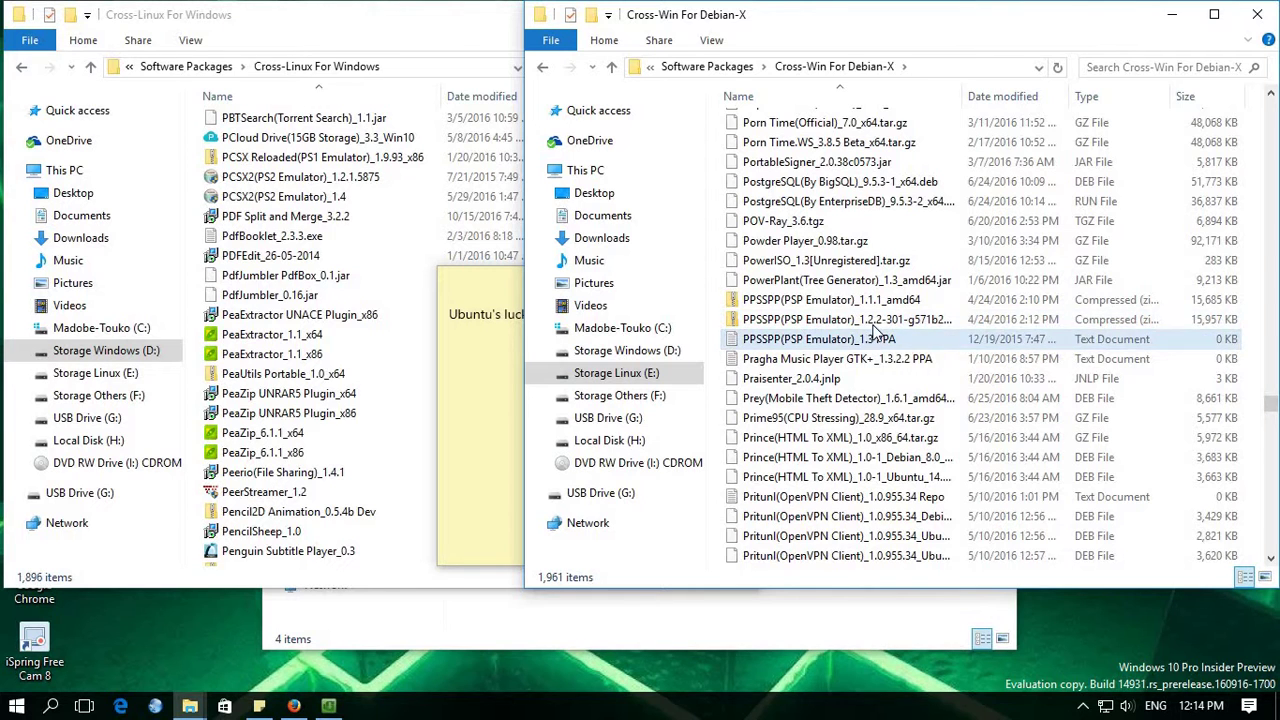
Open the renamed PPSSPP PPA text file in Notepad, minimize the folder windows and place the sticky note beside it
click(874, 339)
double_click(874, 339)
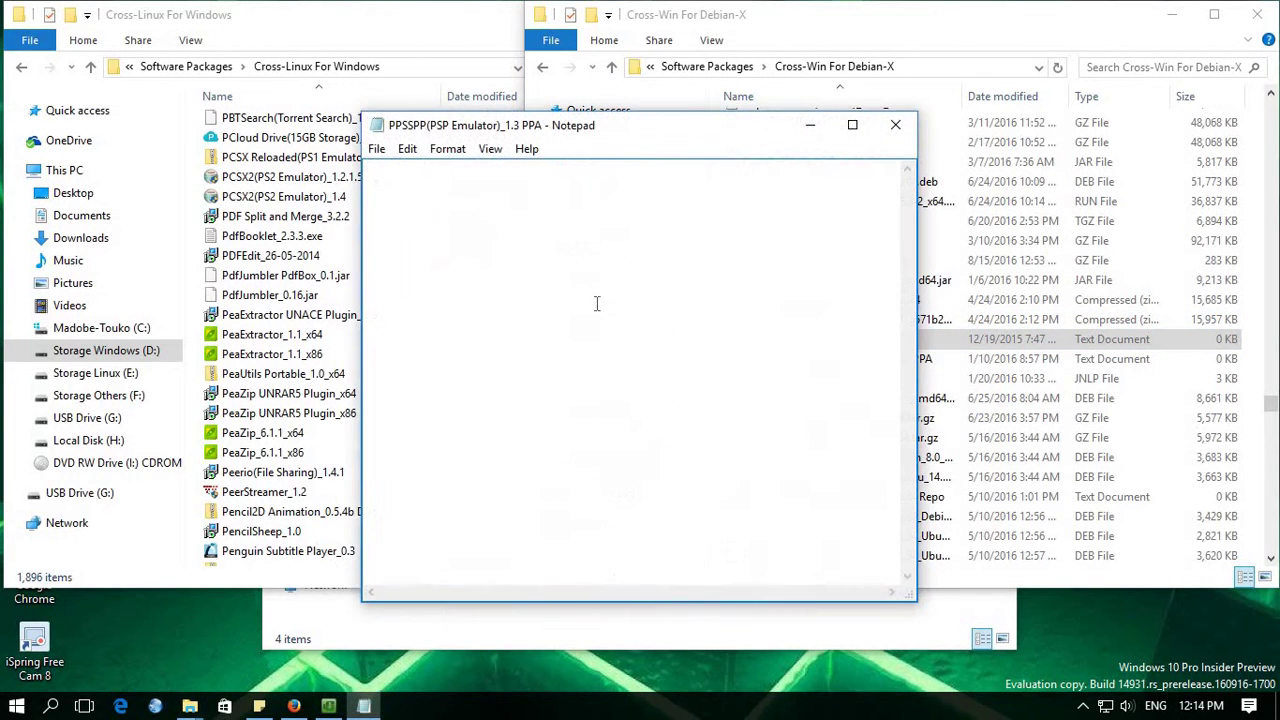
click(1172, 15)
click(662, 16)
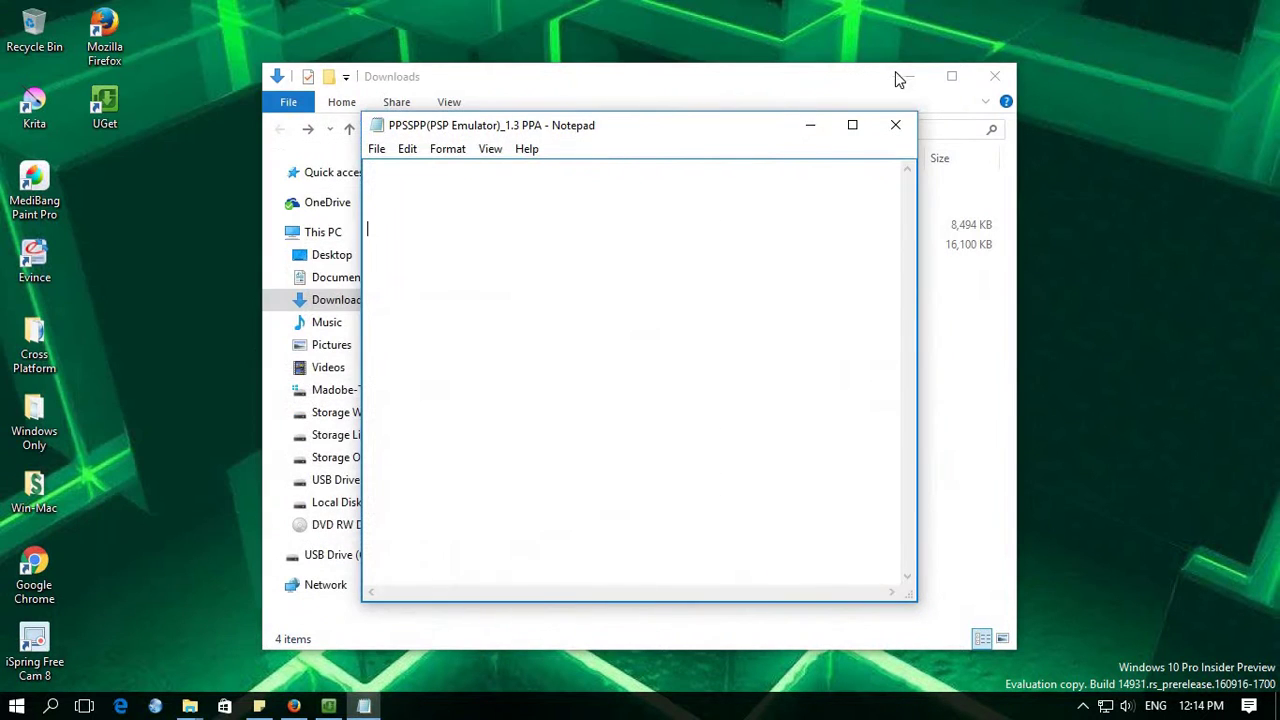
click(259, 706)
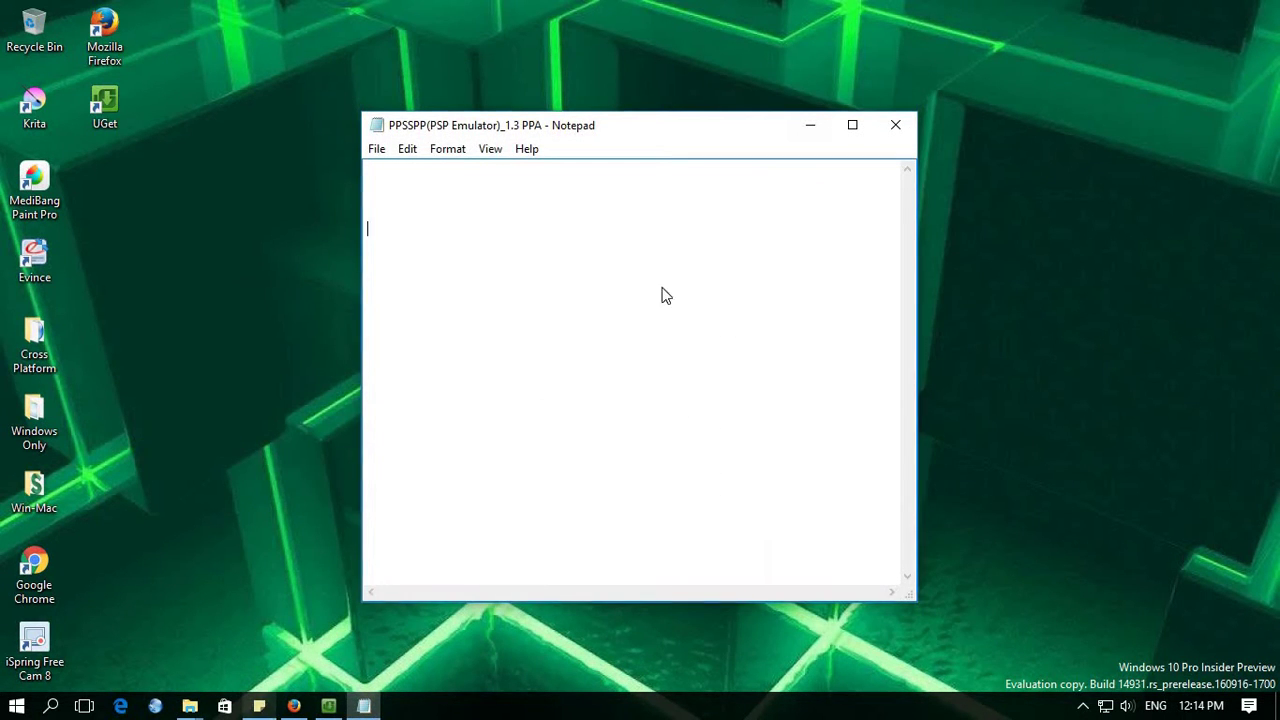
drag(641, 284, 1143, 229)
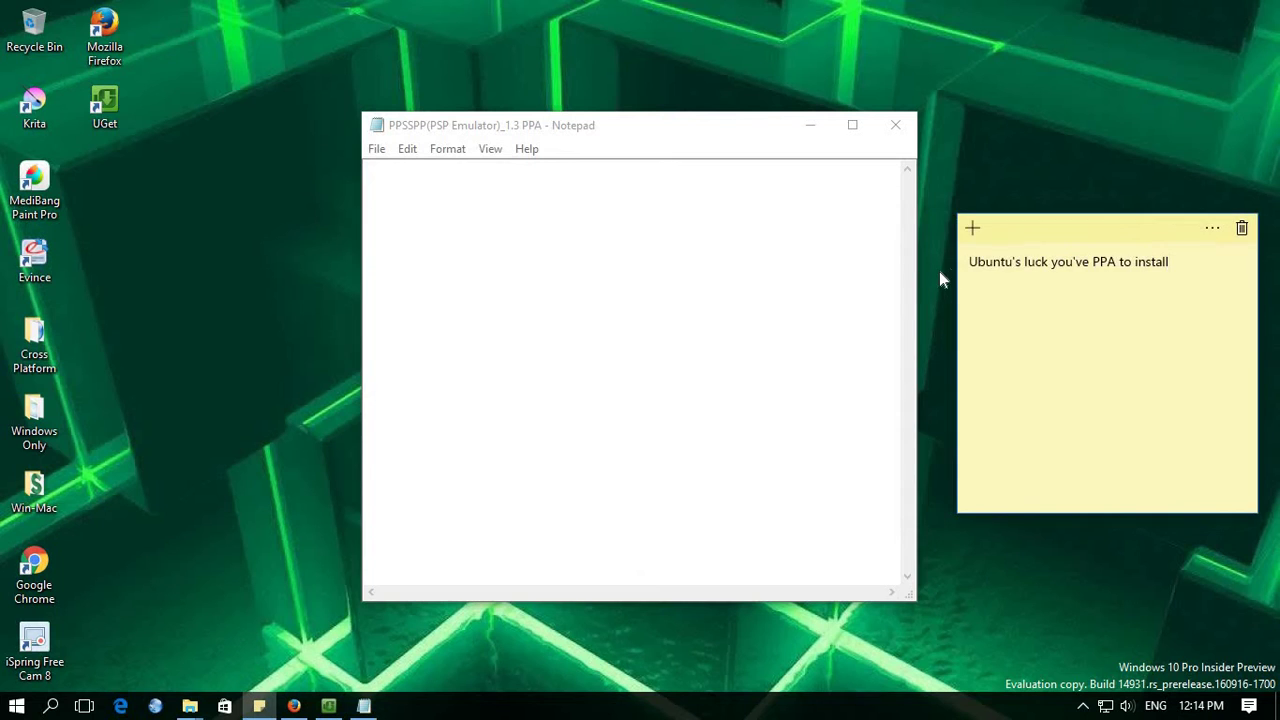
Replace the sticky note's text with "Copy that 2 sudo spells from that ppsspp PPA & paste it in text to save for Ubuntu later on."
key(ctrl+a)
text(Co)
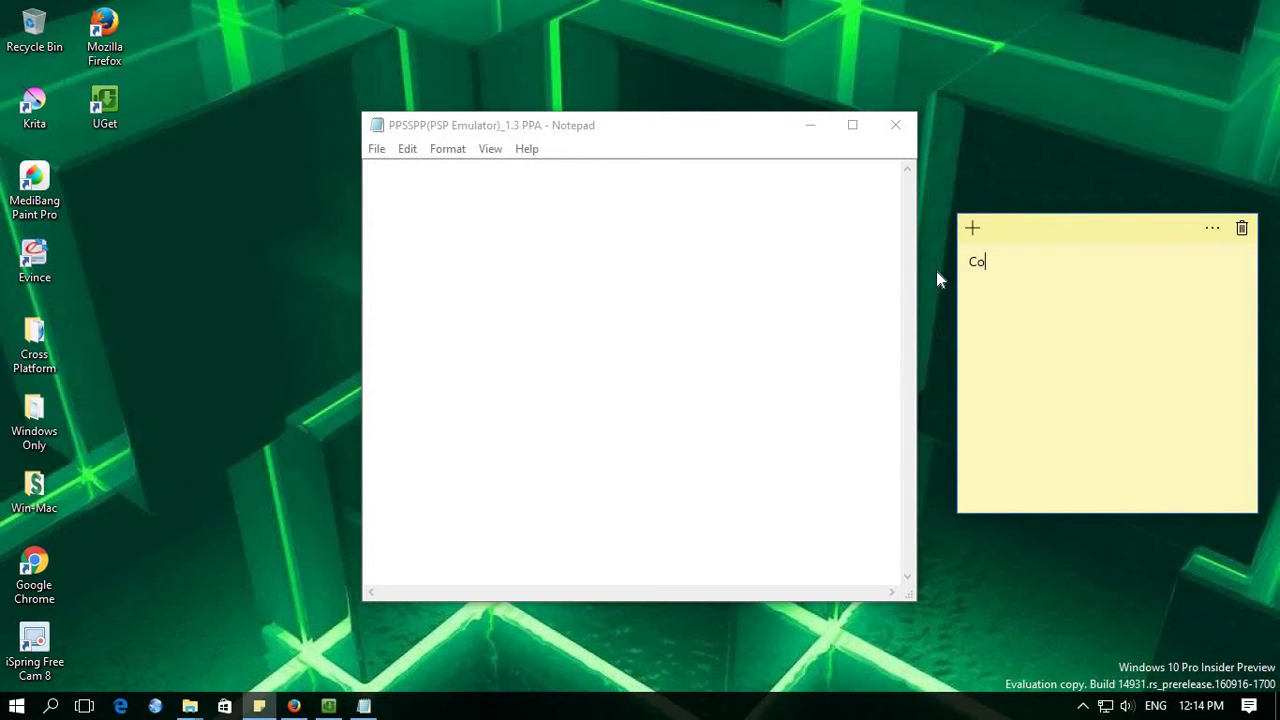
text(py that 2 sudo spe)
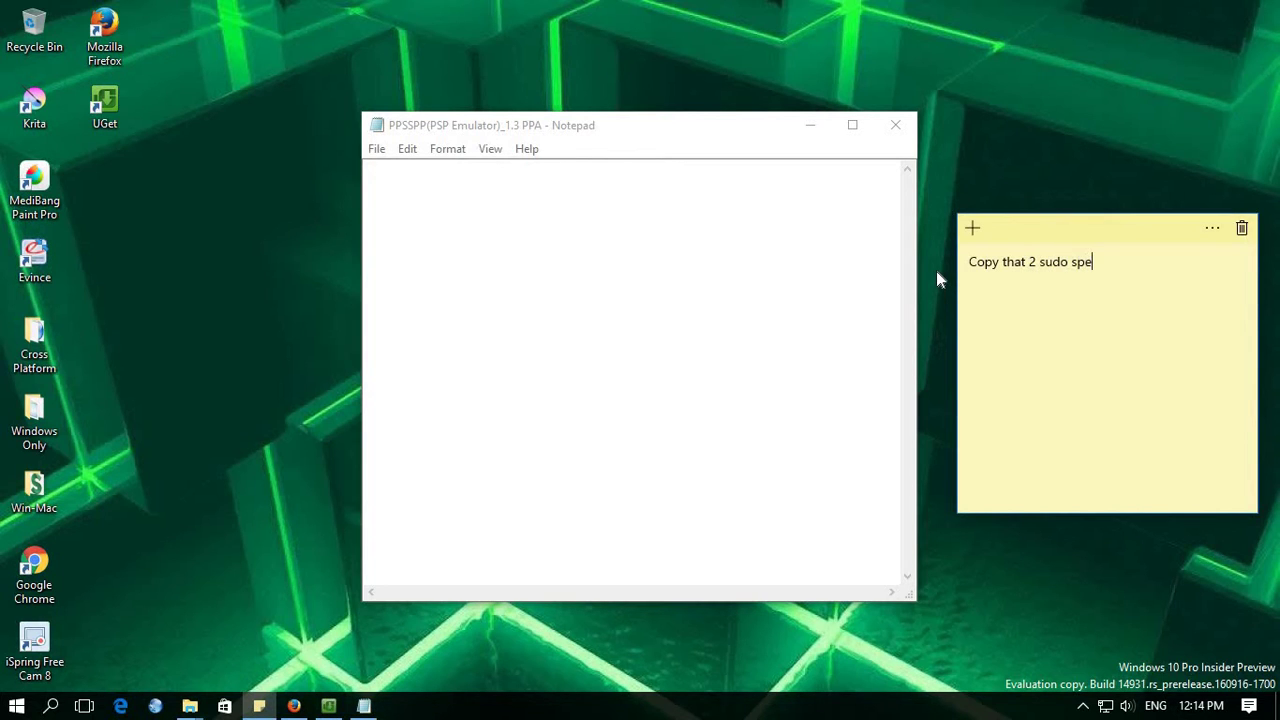
text(lls from that ppsspp )
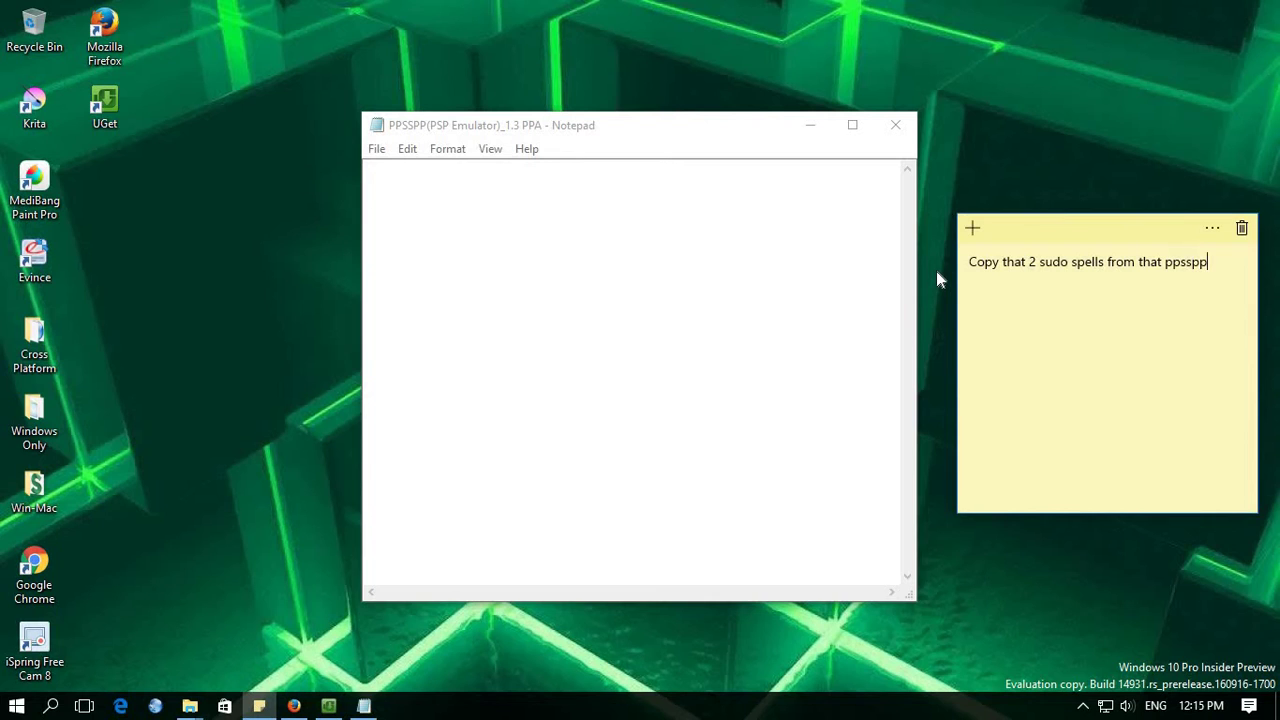
text(PPA & paste it in text to sav)
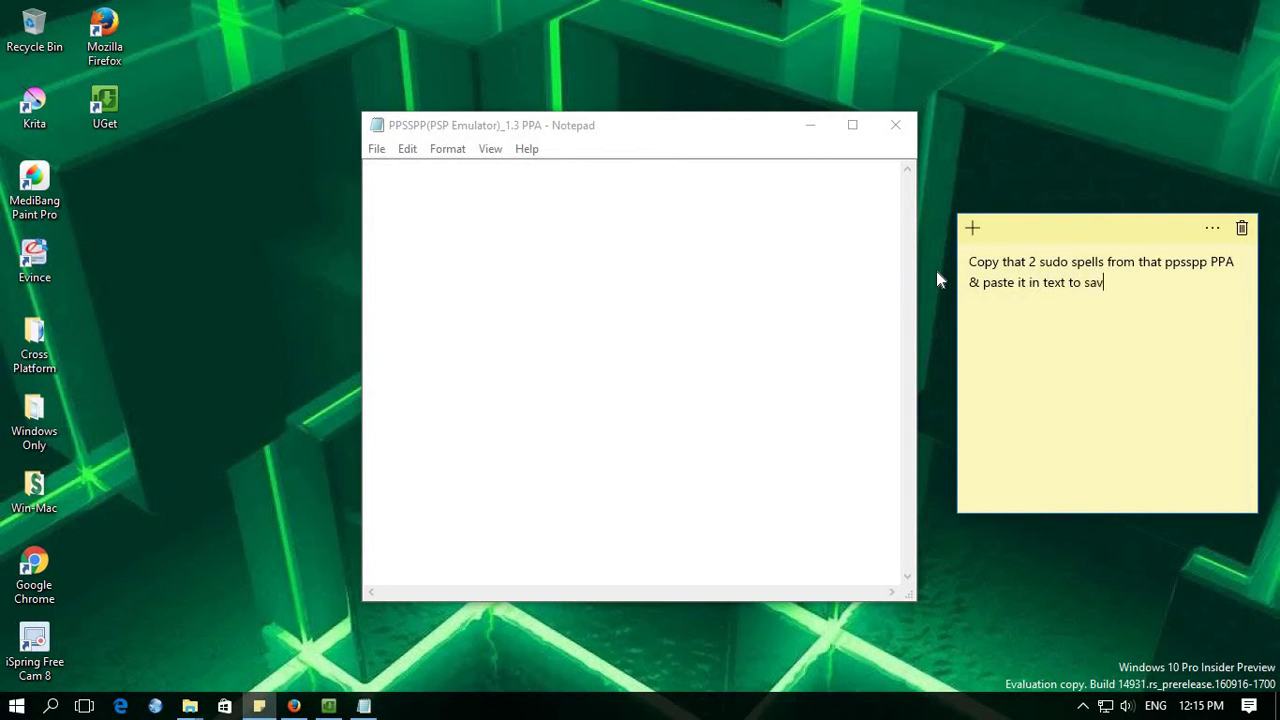
text(e for Ubuntu later on.)
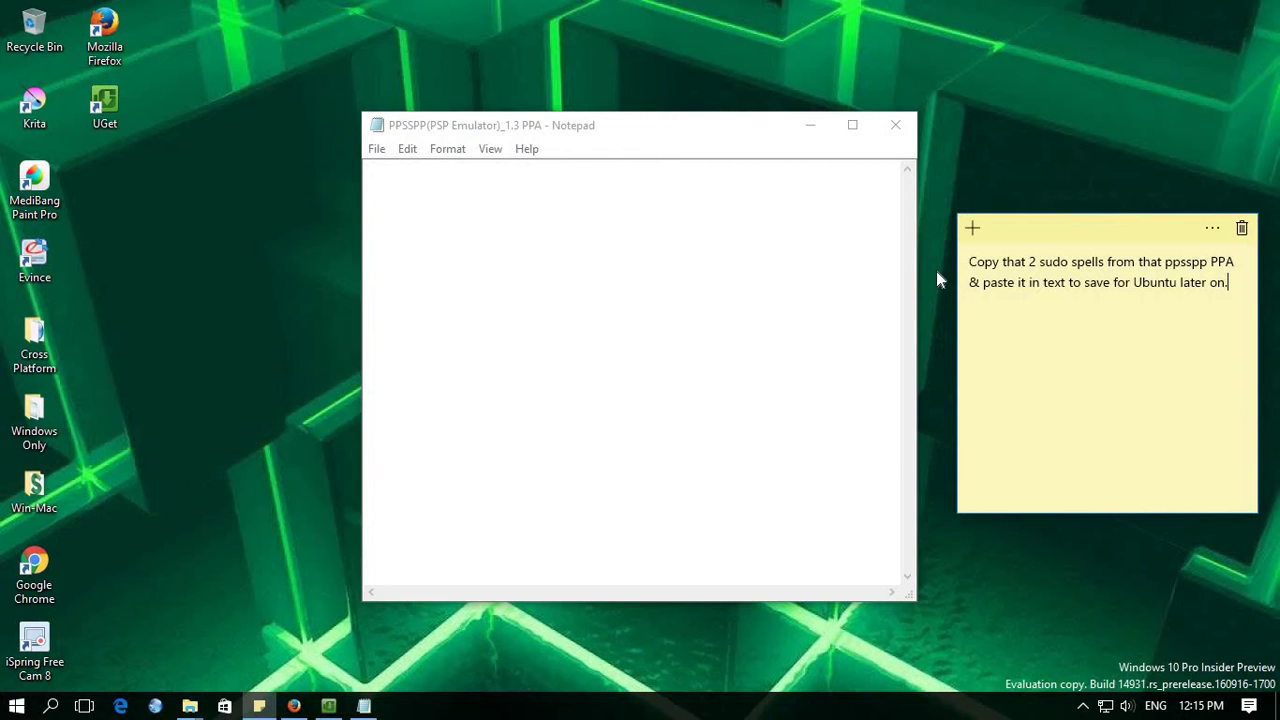
Paste the copied sudo commands into the text file and add "& don't forget to make" and "apt-get install ppsspp" to the sticky note
right_click(709, 371)
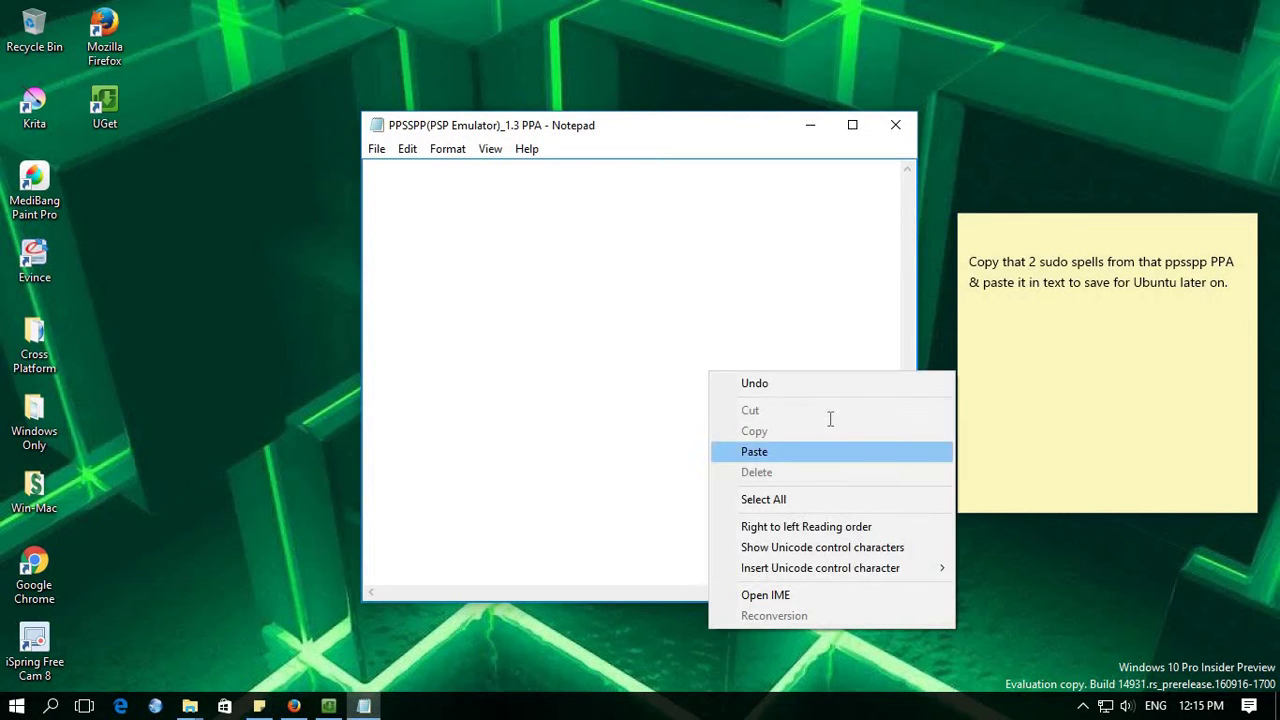
click(755, 457)
click(1243, 308)
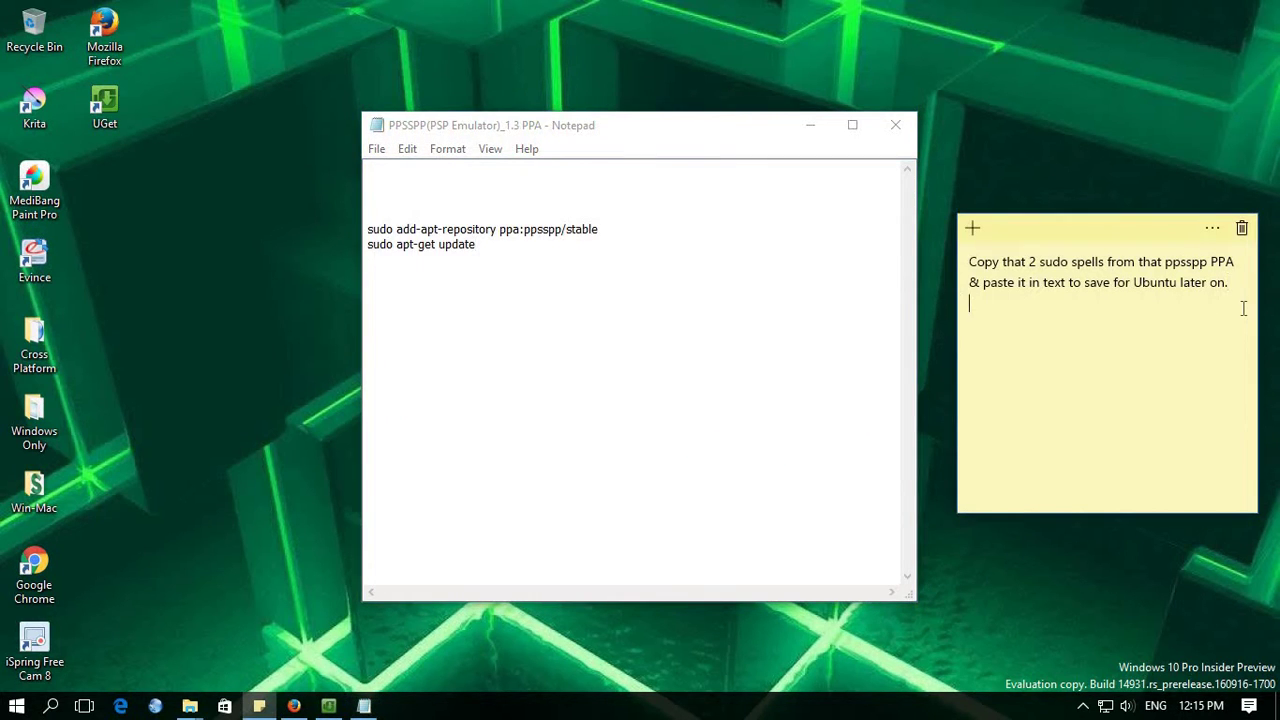
text(& don't forget to make ap)
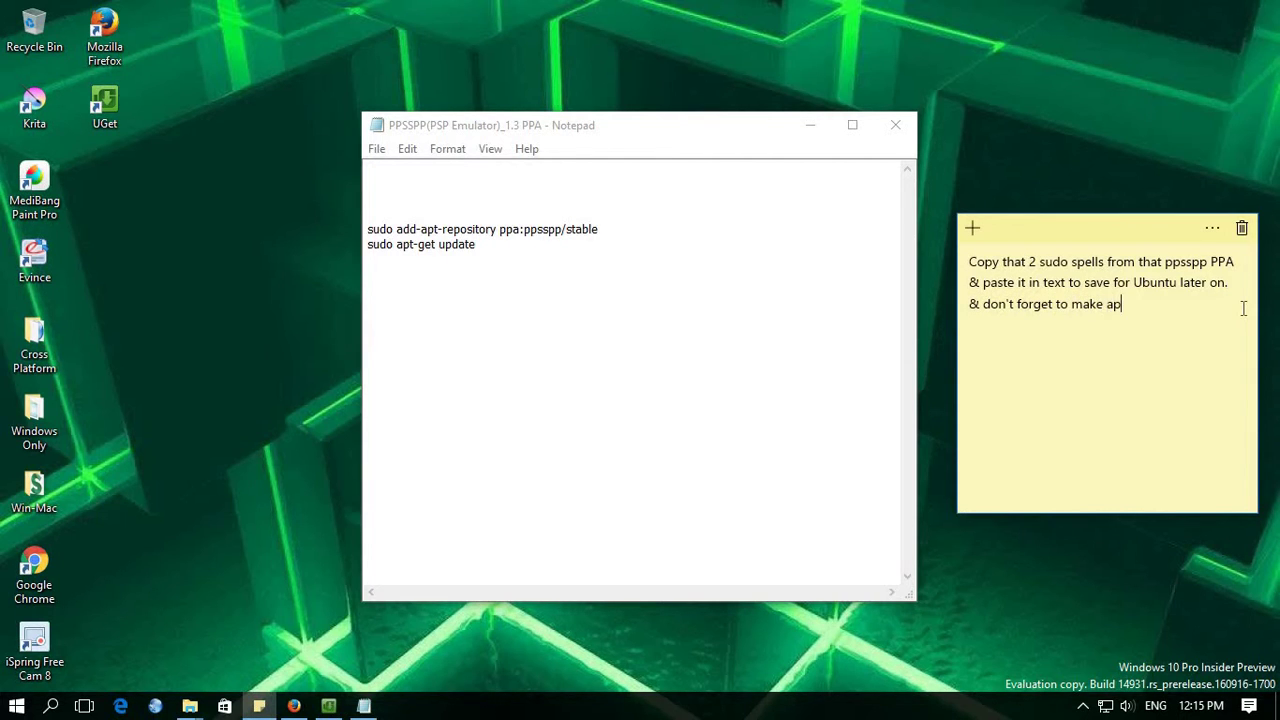
key(Return)
key(Return)
text(t-get install ppsspp)
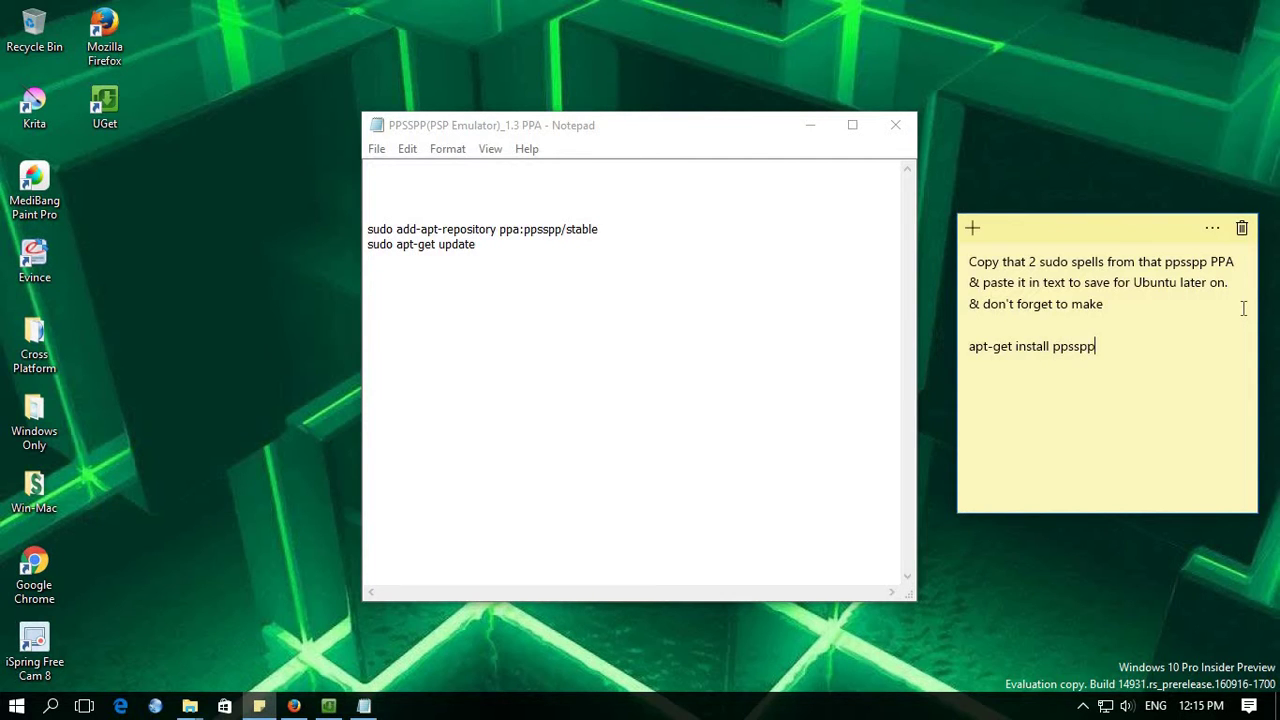
Open the package details of the PPSSPP PPA in Firefox and examine the built packages of the ppsspp Ubuntu 16.04.1 entry
click(294, 706)
scroll(210, 409, down, 3)
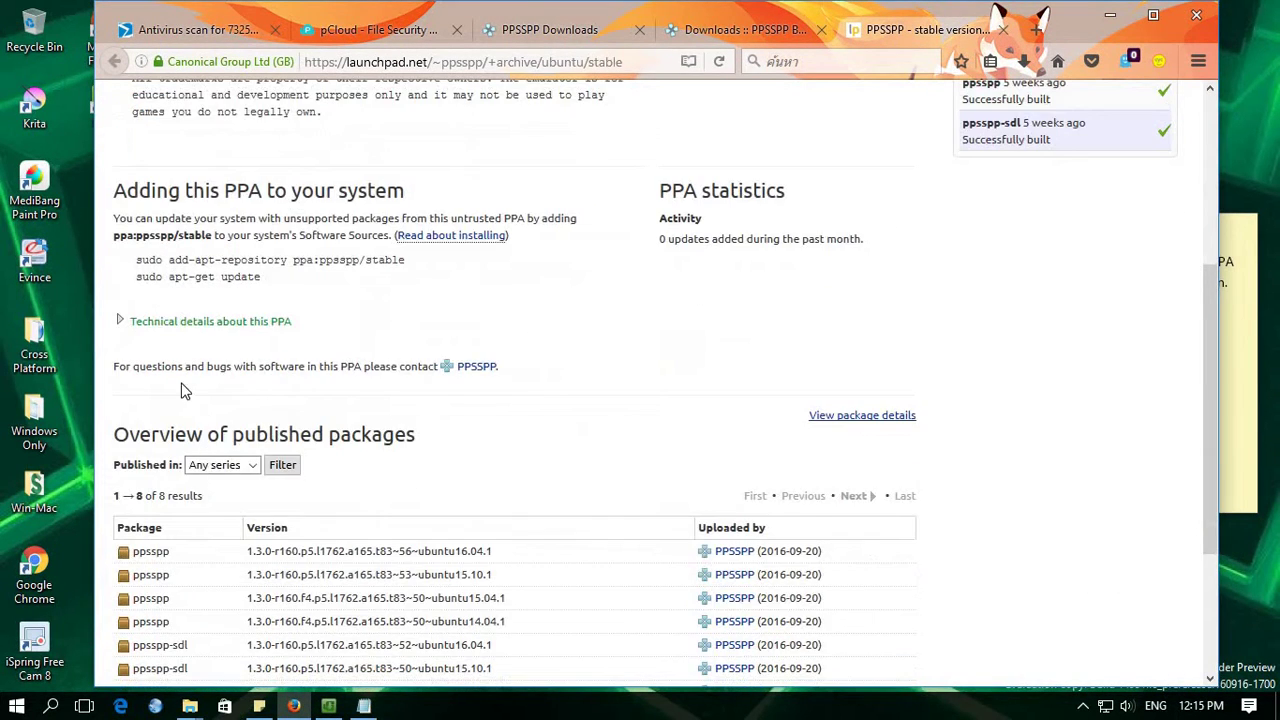
scroll(170, 343, down, 3)
drag(130, 338, 176, 342)
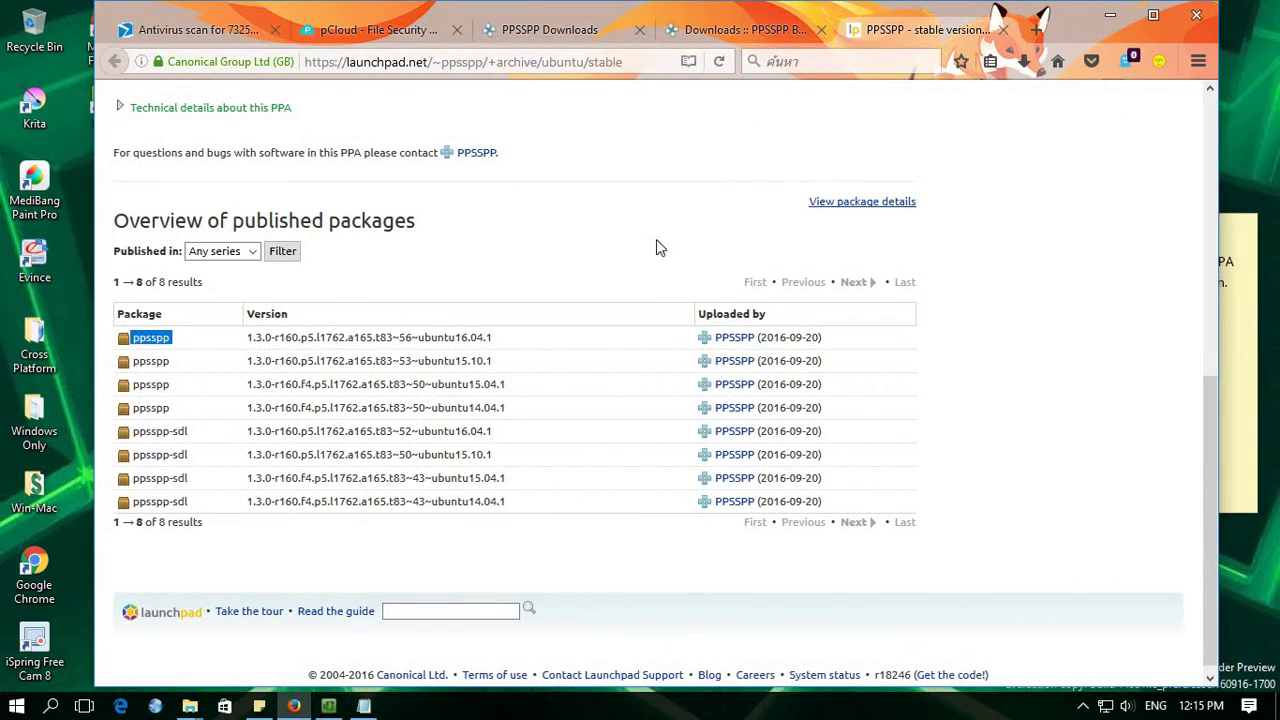
click(857, 208)
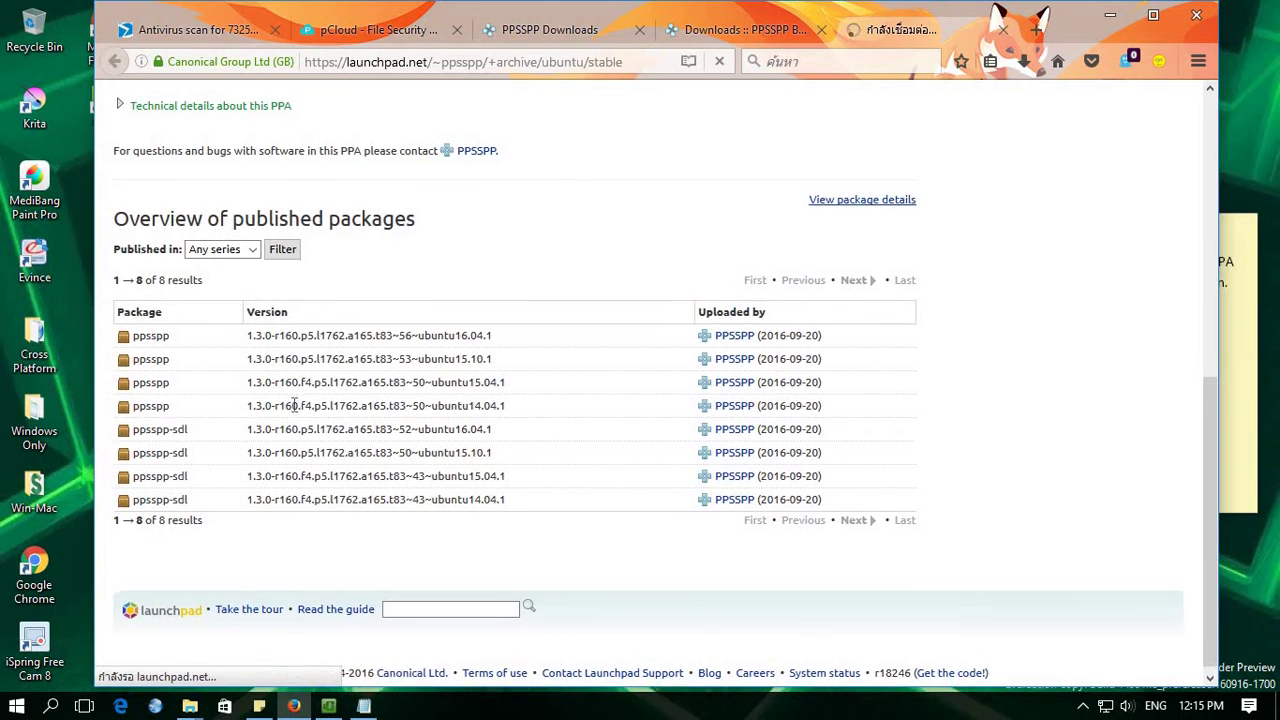
scroll(180, 410, down, 5)
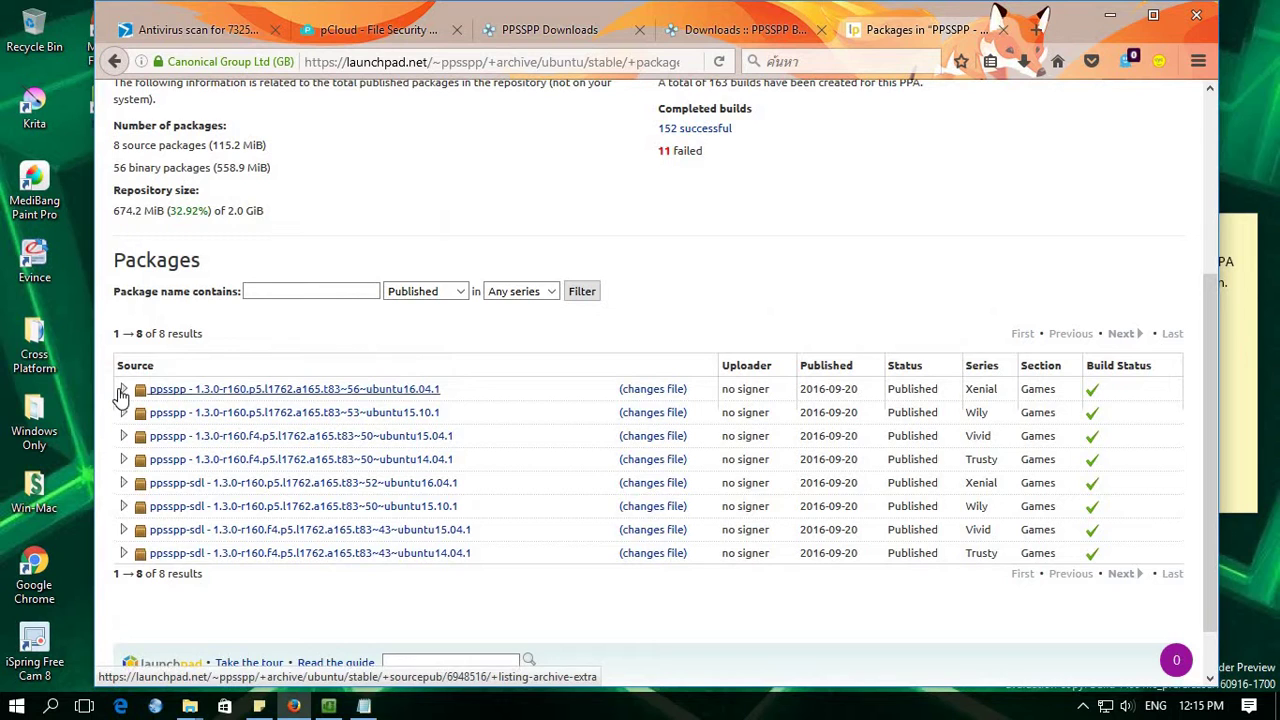
click(123, 390)
scroll(350, 405, down, 8)
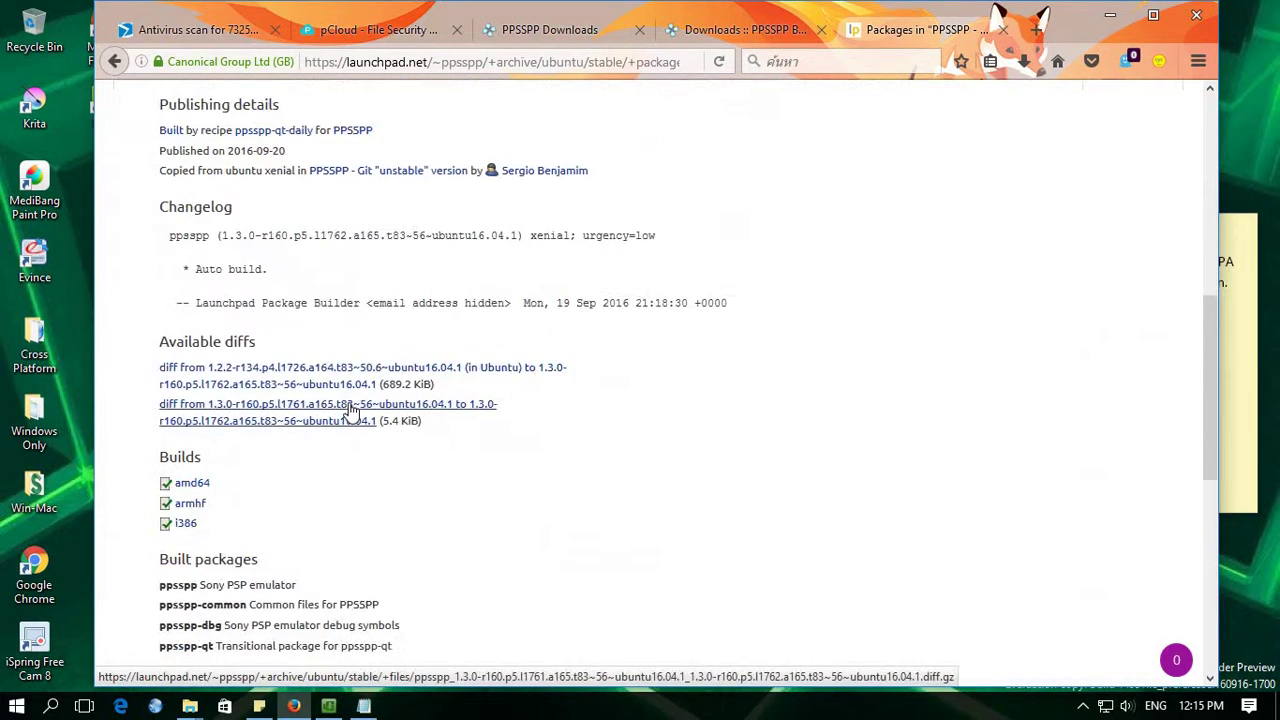
scroll(833, 410, up, 2)
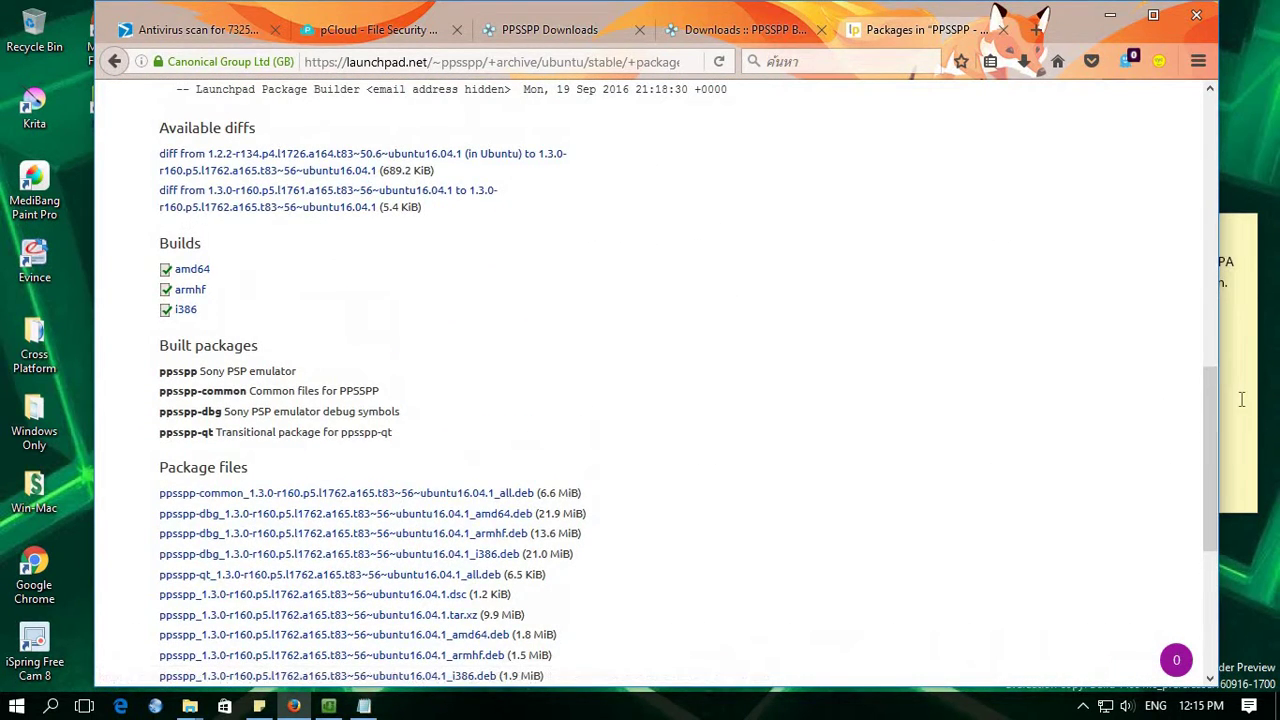
Change the sticky note's command to ppsspp-qt and add "sometimes check in view detail before type the software names some have -qt -gtk"
click(1240, 400)
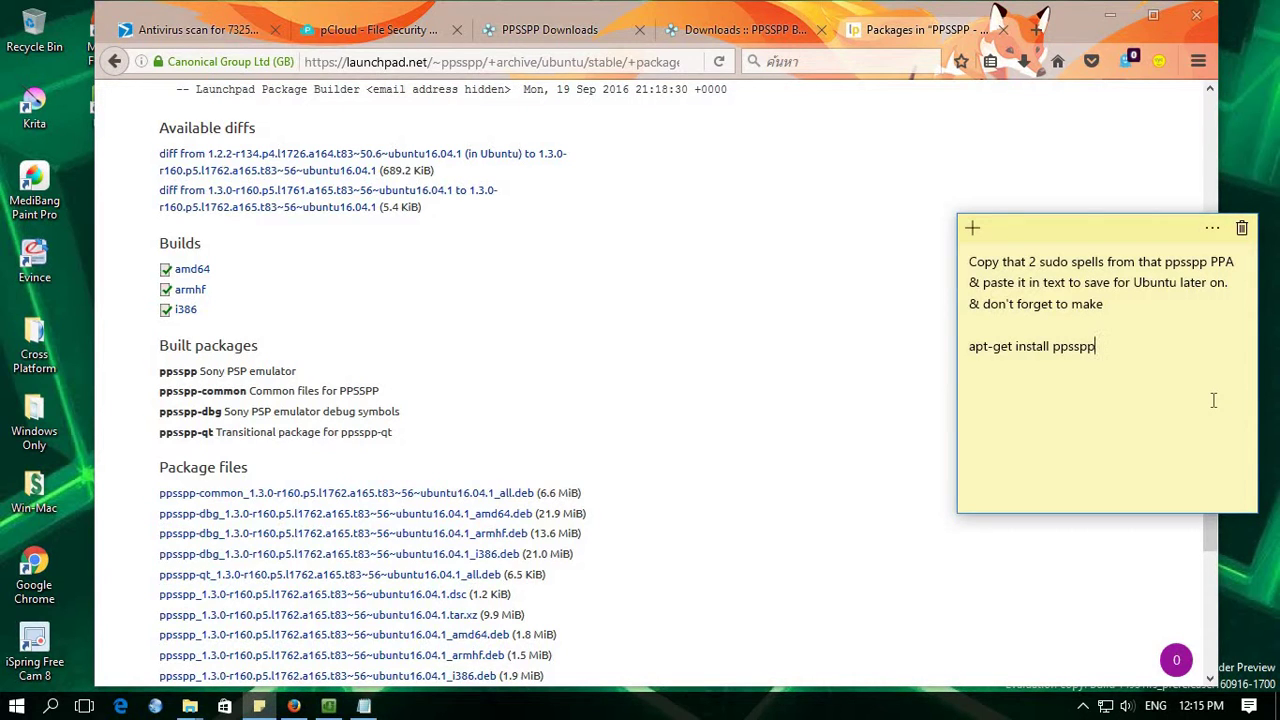
text(-qt  )
text(sometimes )
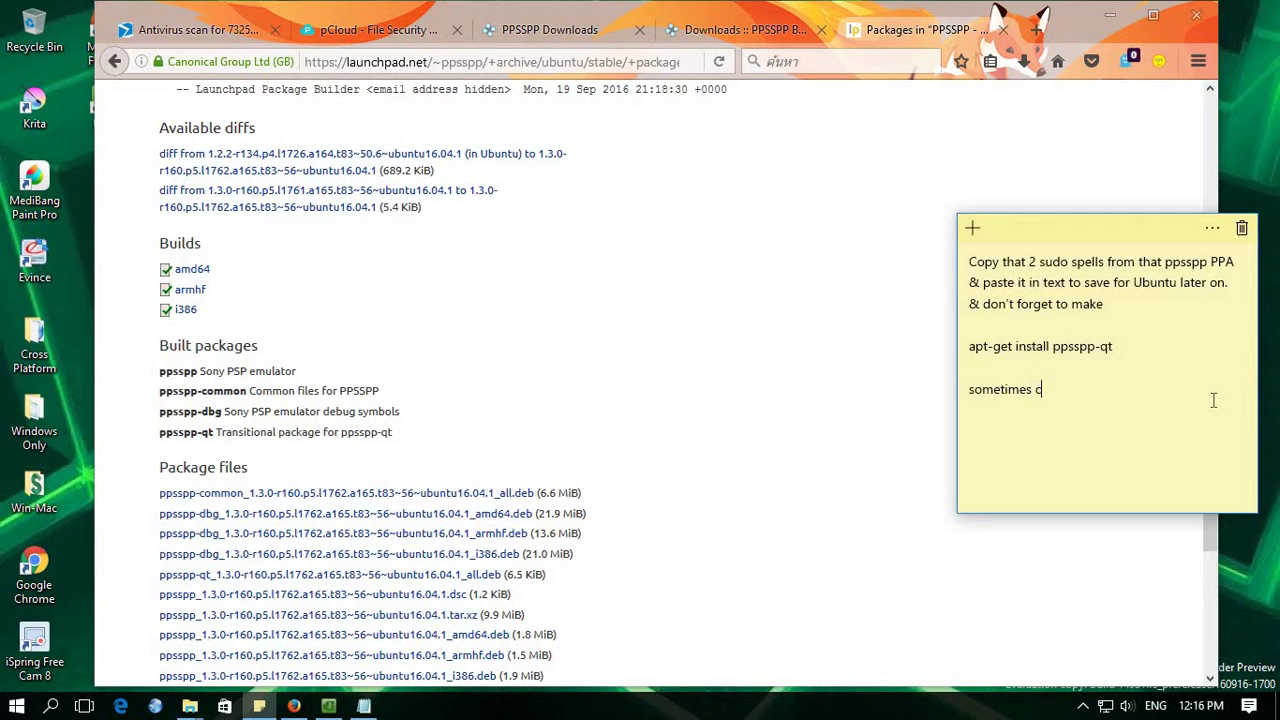
text(check in view detail before)
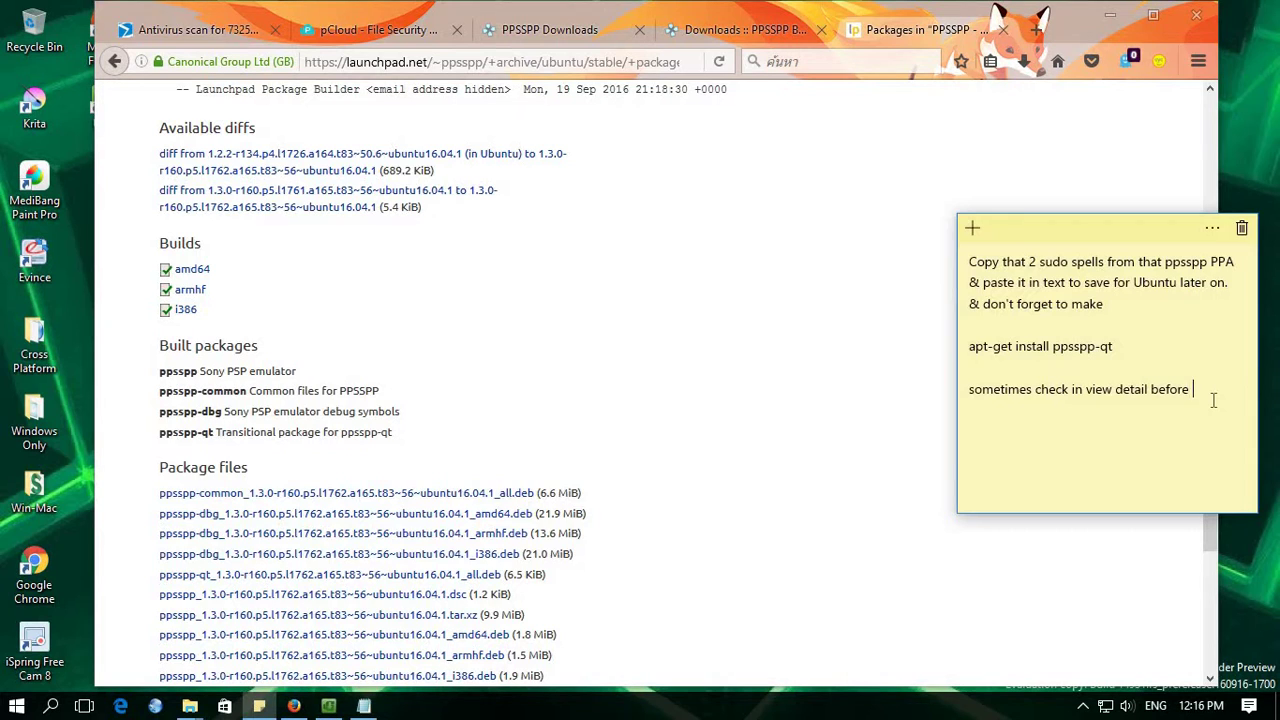
text( type the software names some ha)
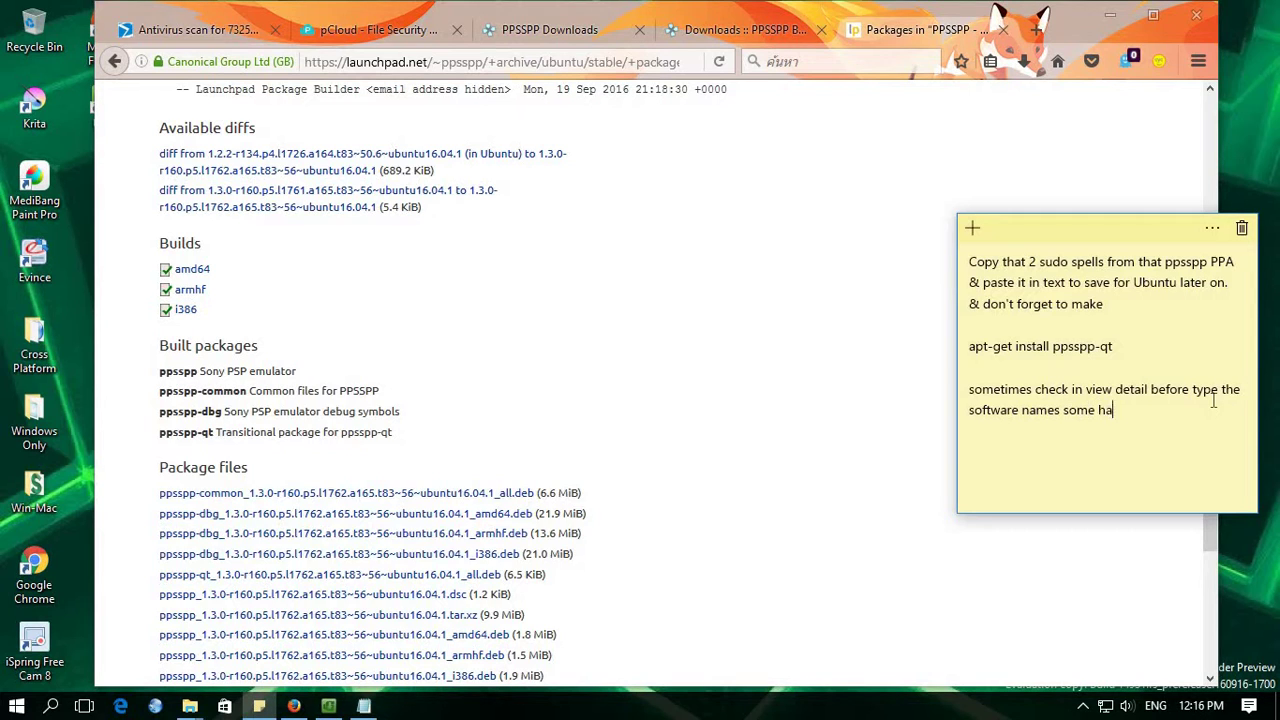
text(ve -a)
key(BackSpace)
text(qt -gtk)
key(Return)
Add to the note that this sample has -qt, the Qt GUI for ppsspp, and that omitting qt gets the command-line version
text(For this sample i)
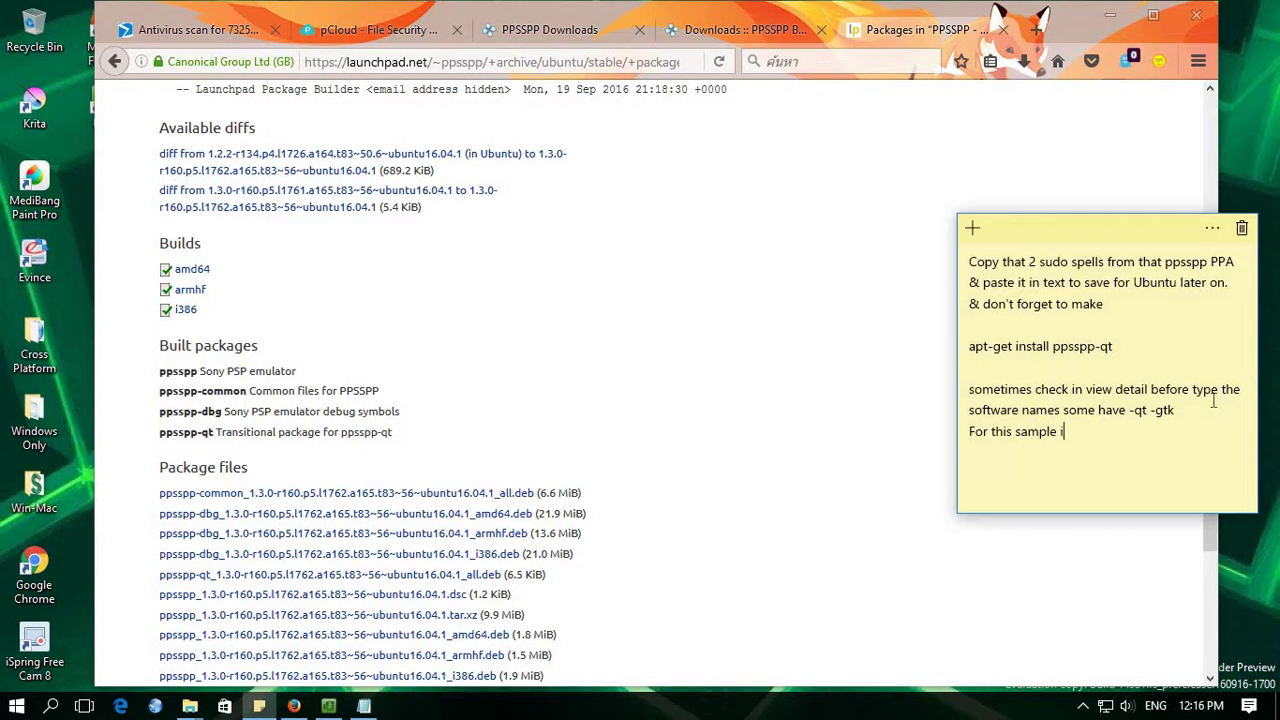
text(t have -qt which is GUI)
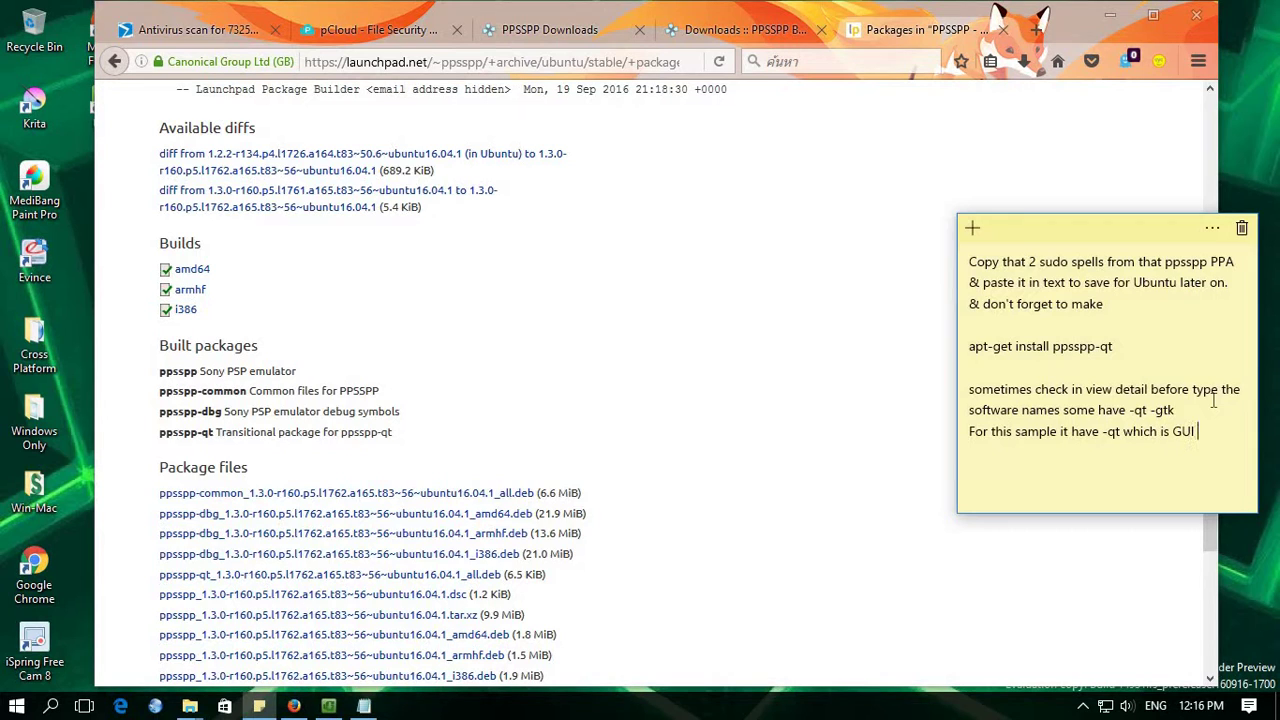
text( Qt for ppsspp. If you ju)
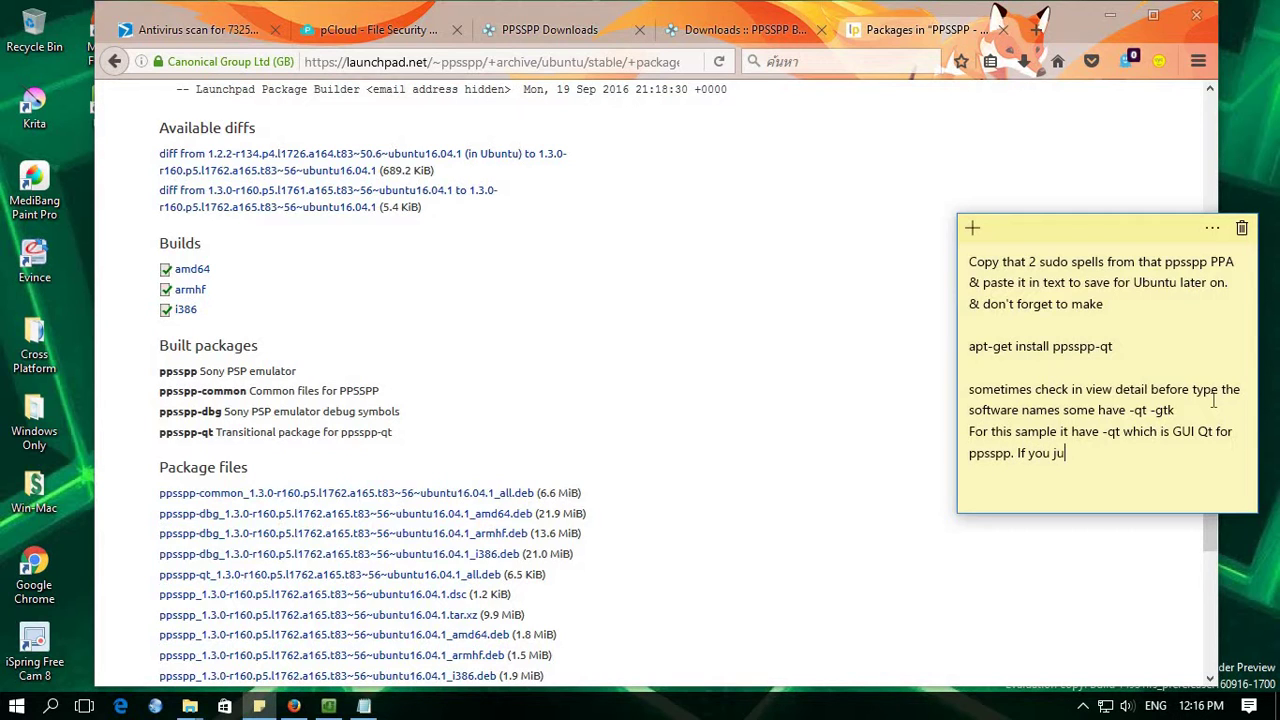
text(st type ppsspp without qt. )
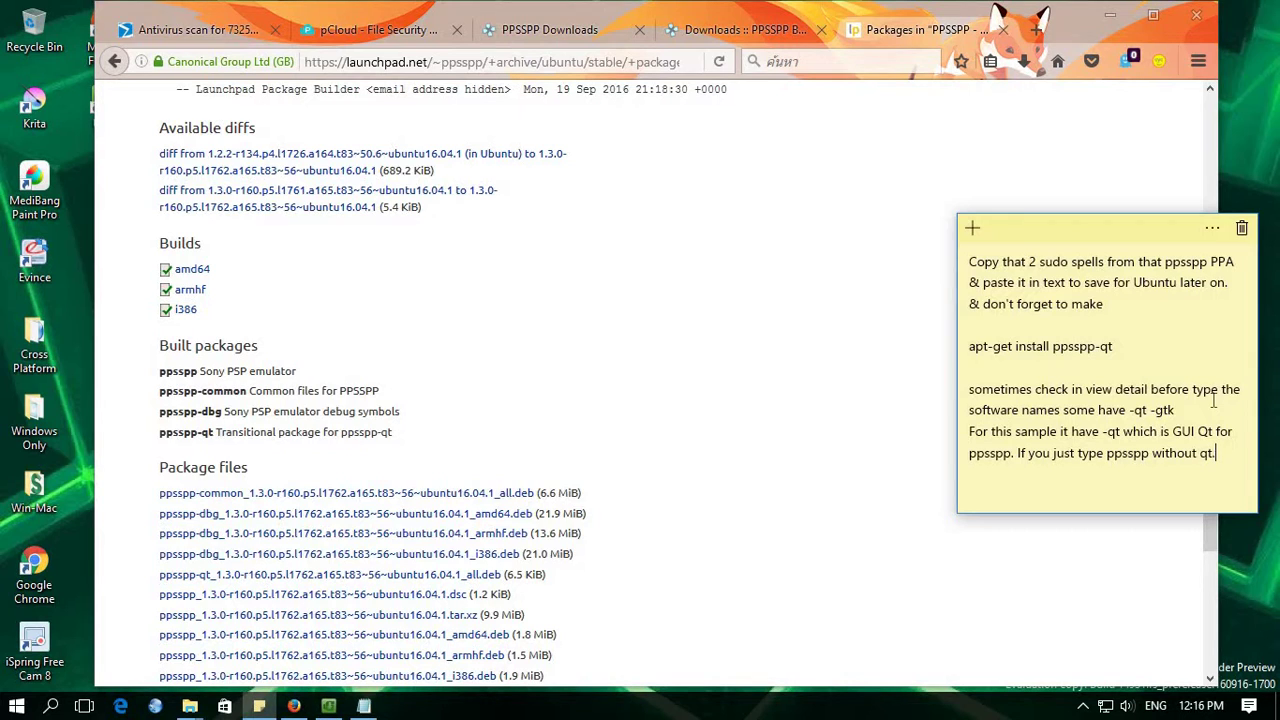
text(You'll get command li)
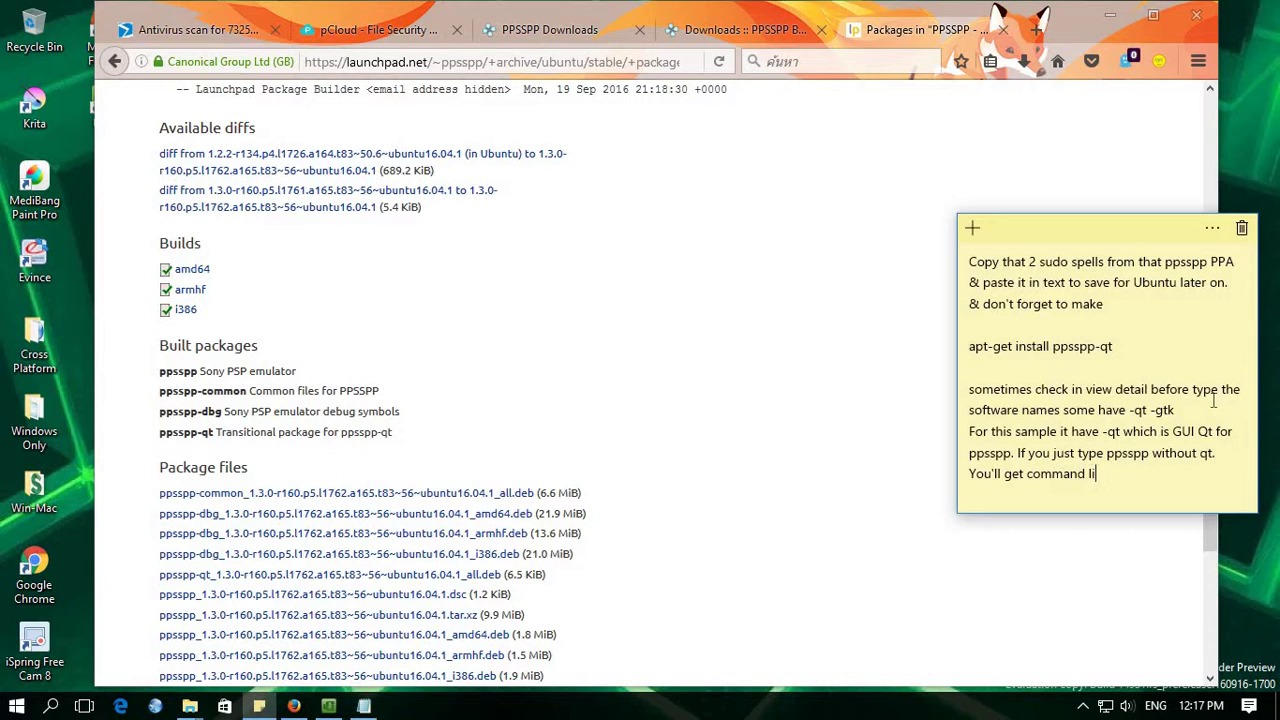
text(ne vrsion of PPSSPP)
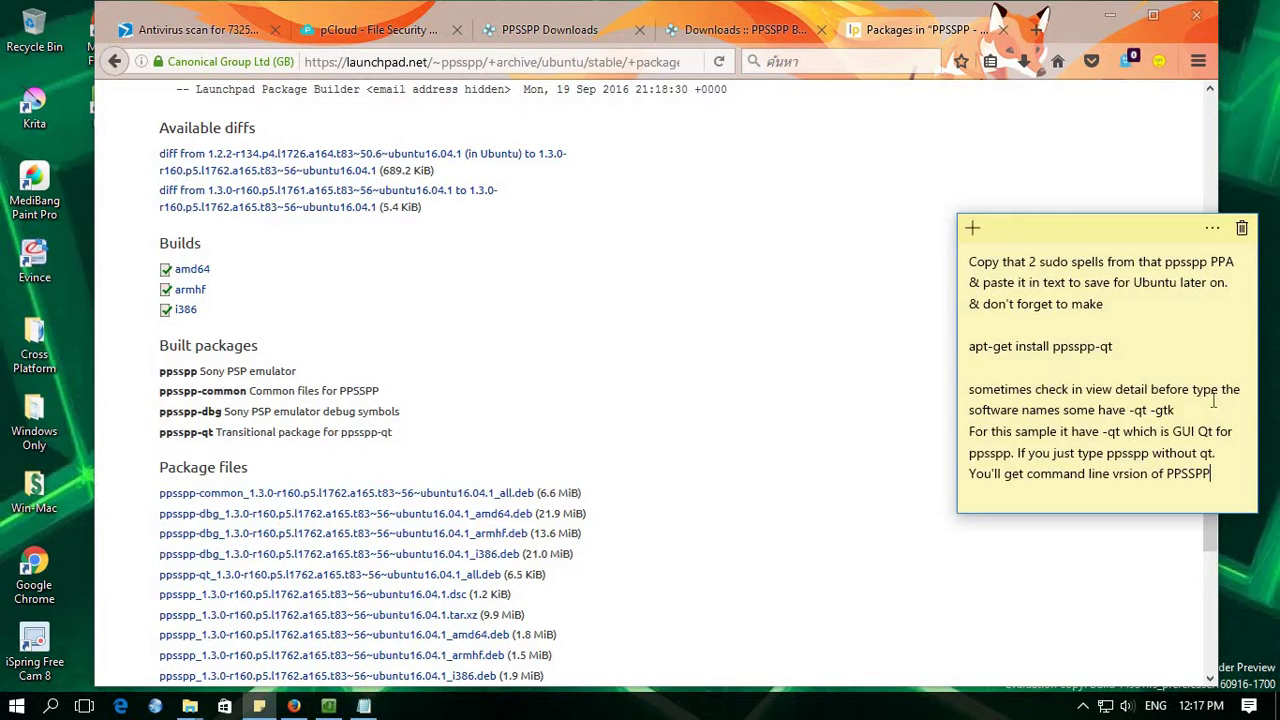
Delete the note's -qt/-gtk explanation, end the remaining text with "imstead -_-" and put "sudo" before the apt-get install command
drag(1016, 454, 972, 390)
key(BackSpace)
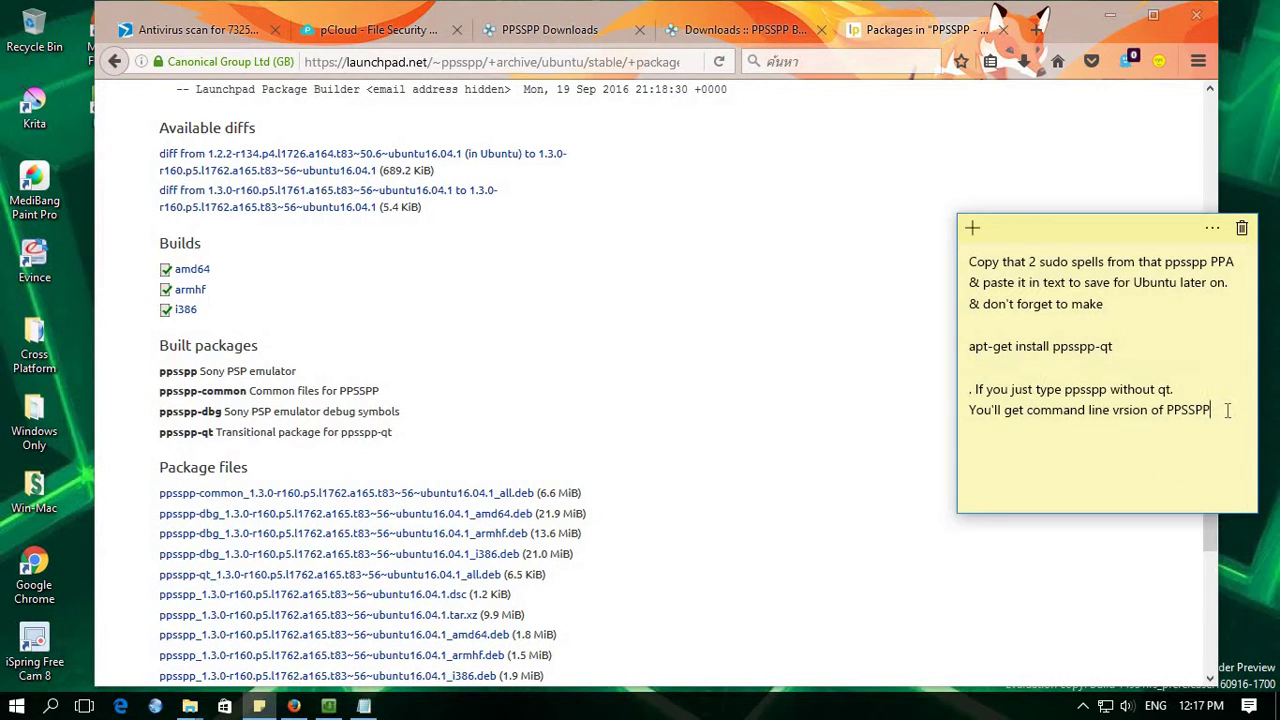
text(imstead -_-)
click(971, 350)
text(sudo)
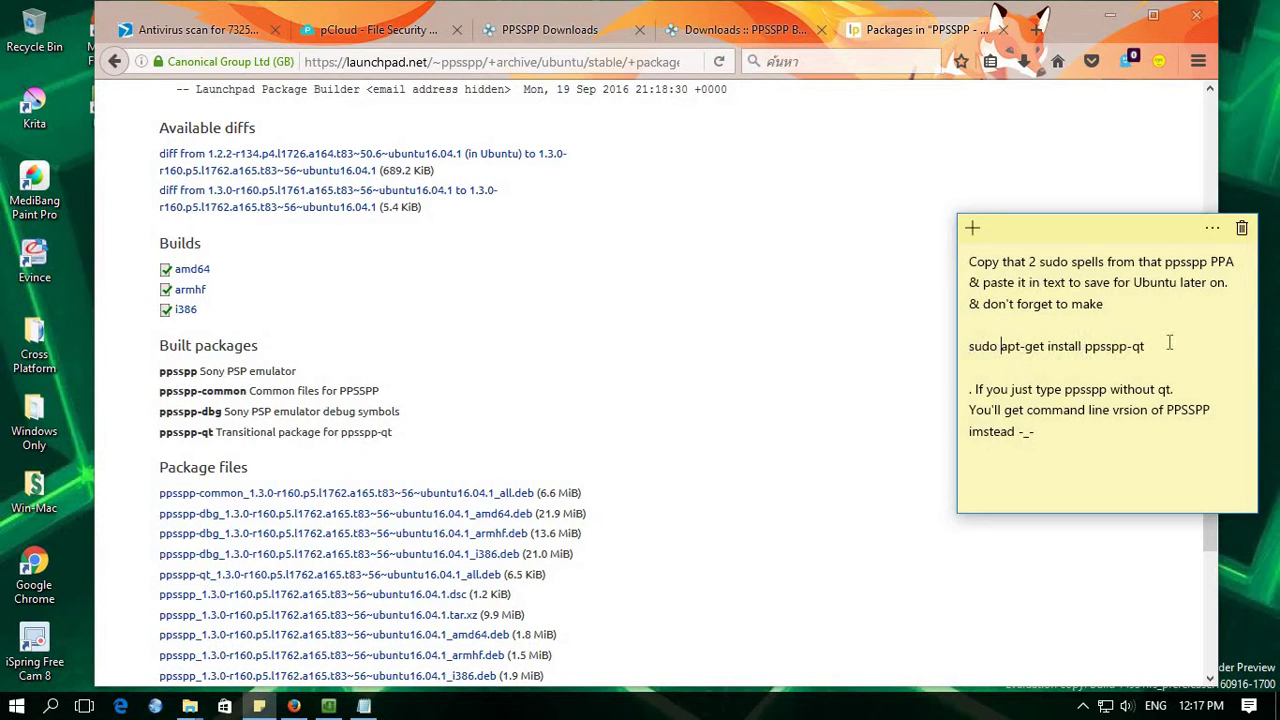
Trim the sticky note to "don't forget to make" and the sudo apt-get install ppsspp-qt command
double_click(1105, 346)
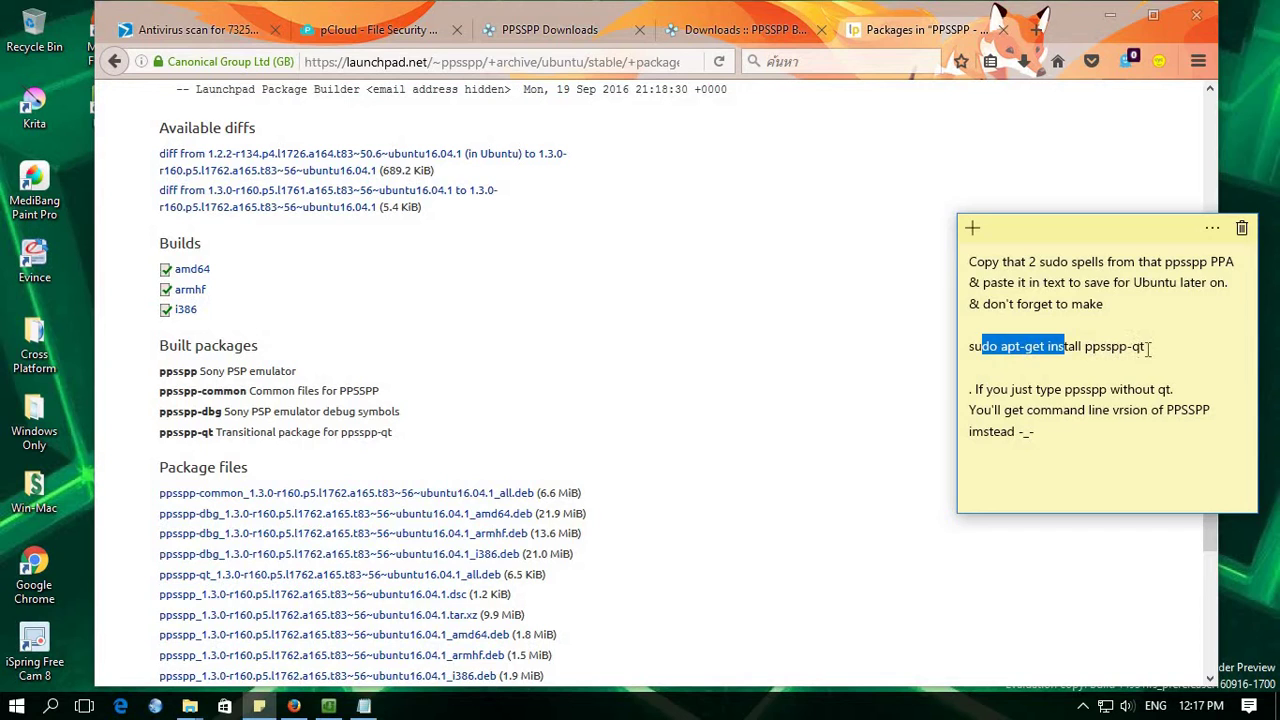
drag(1145, 346, 984, 338)
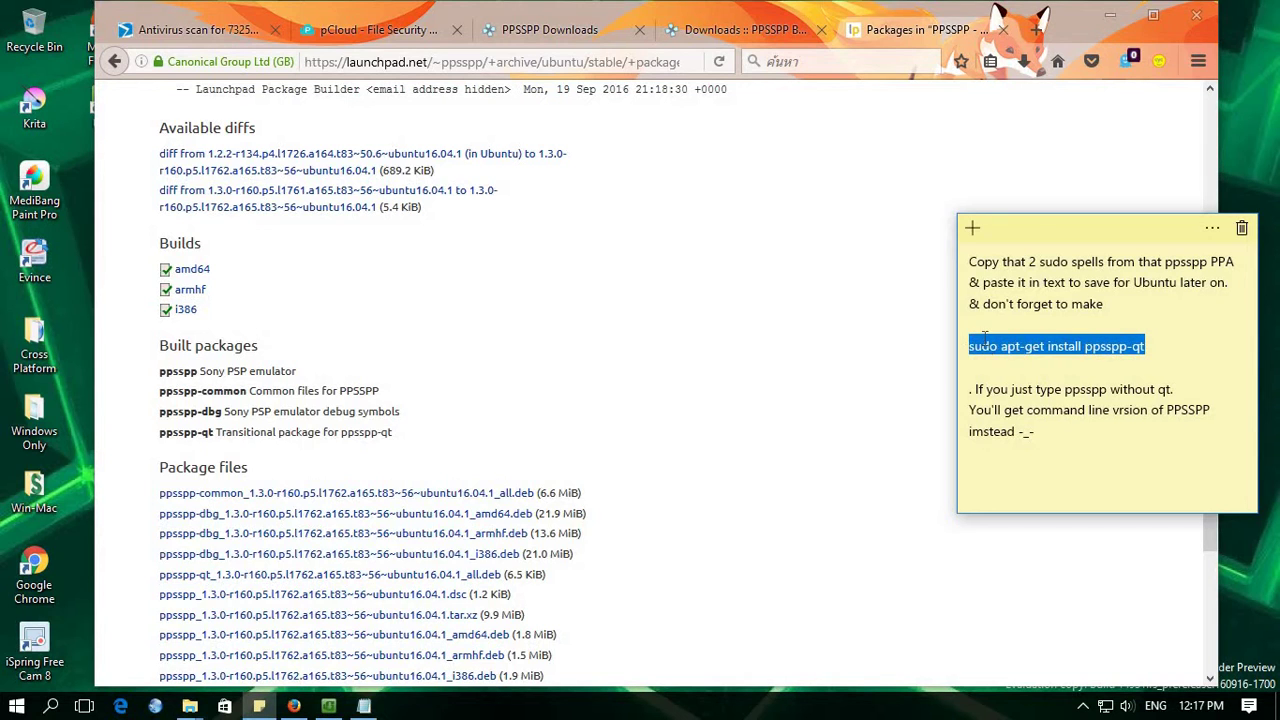
right_click(984, 338)
key(c)
click(955, 391)
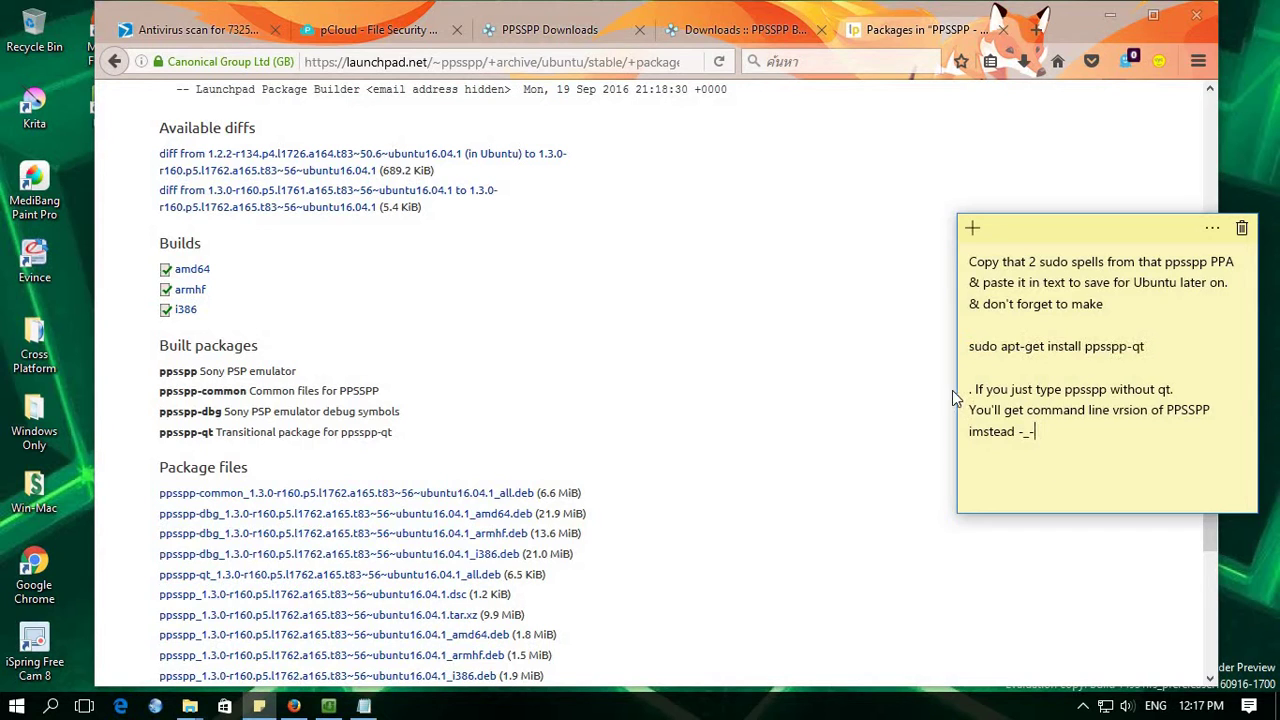
key(ctrl+shift+End)
key(Delete)
drag(955, 262, 983, 304)
key(BackSpace)
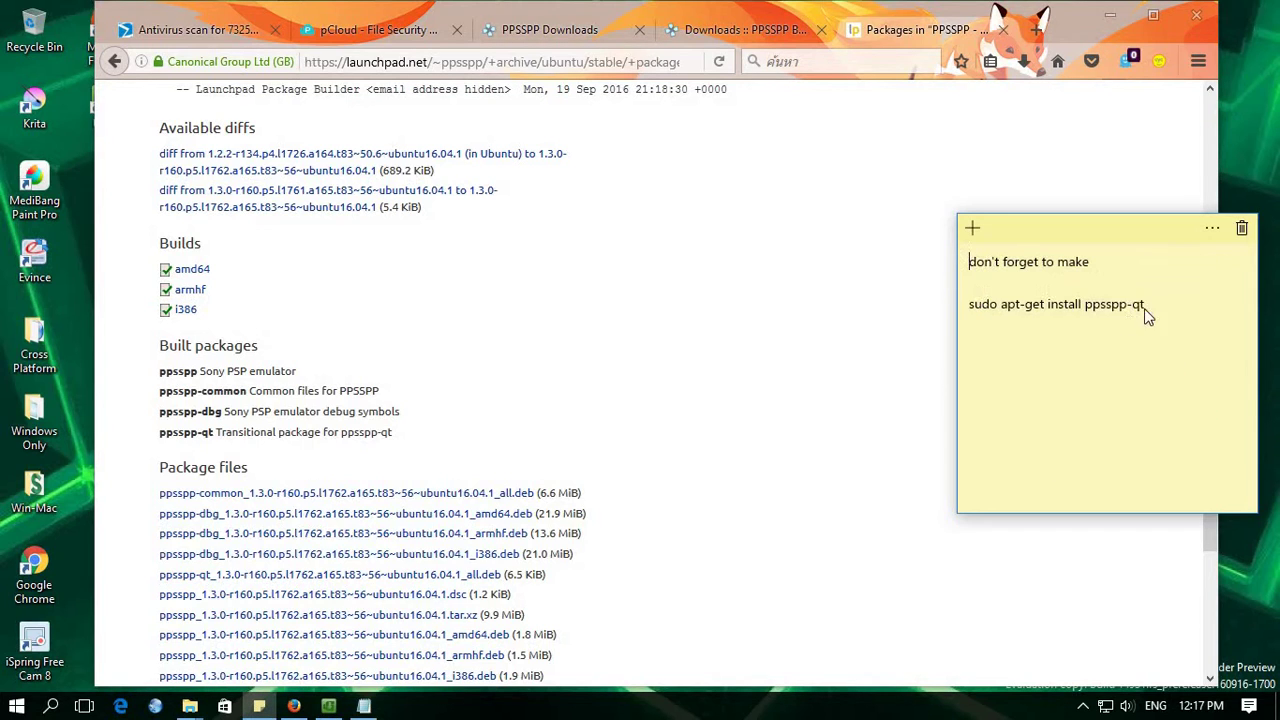
Copy "sudo apt-get install ppsspp-qt" from the note into the Notepad text file, on a new line below sudo apt-get update
triple_click(1010, 303)
key(super+c)
right_click(1014, 300)
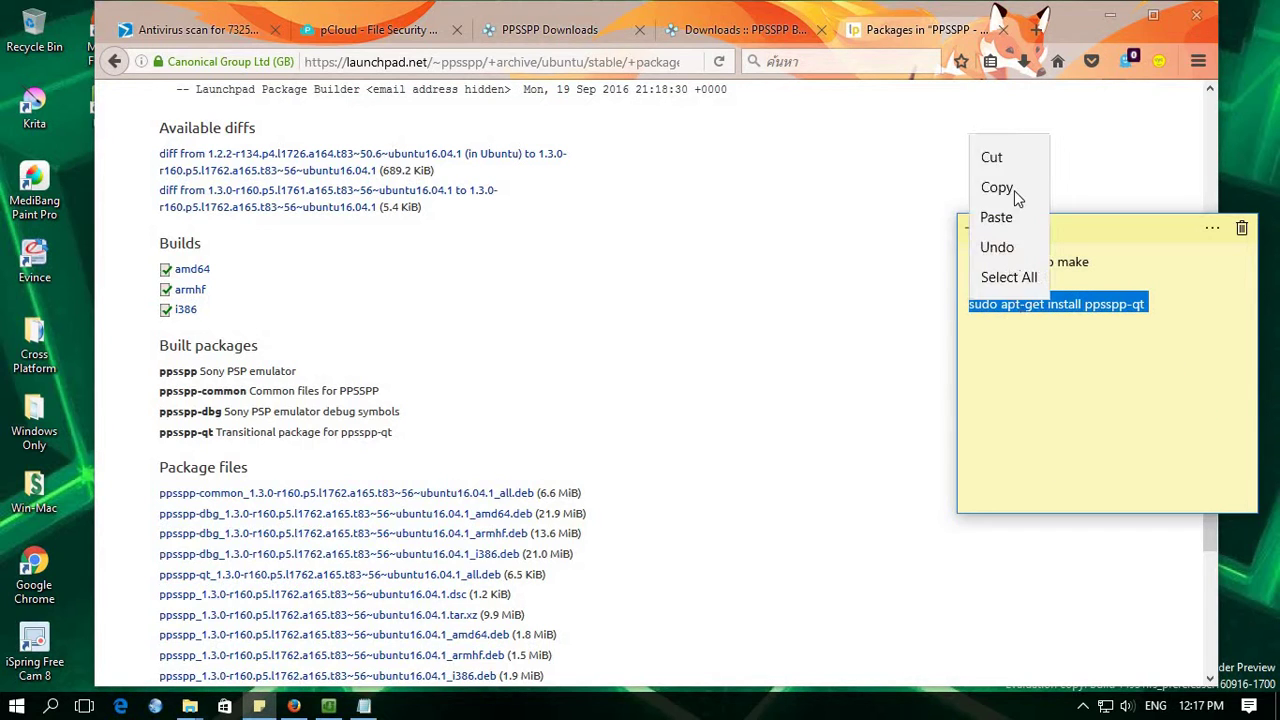
click(997, 187)
click(603, 263)
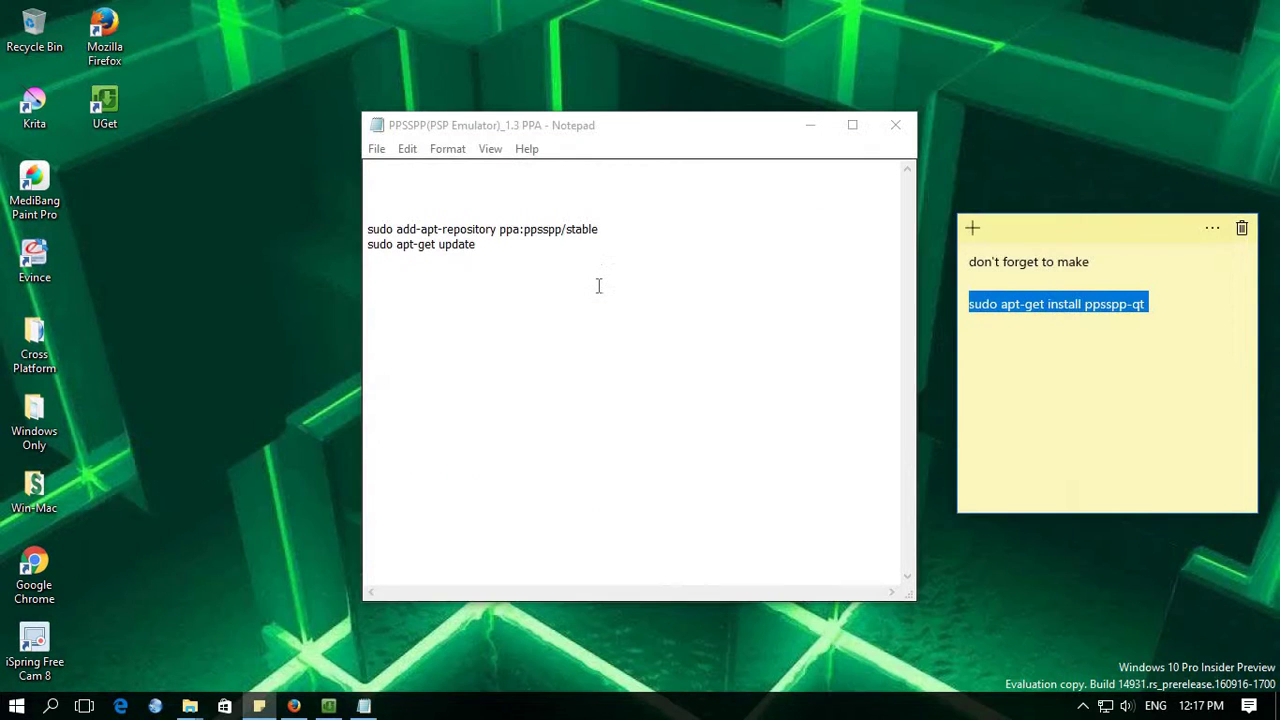
key(Return)
right_click(594, 267)
click(640, 347)
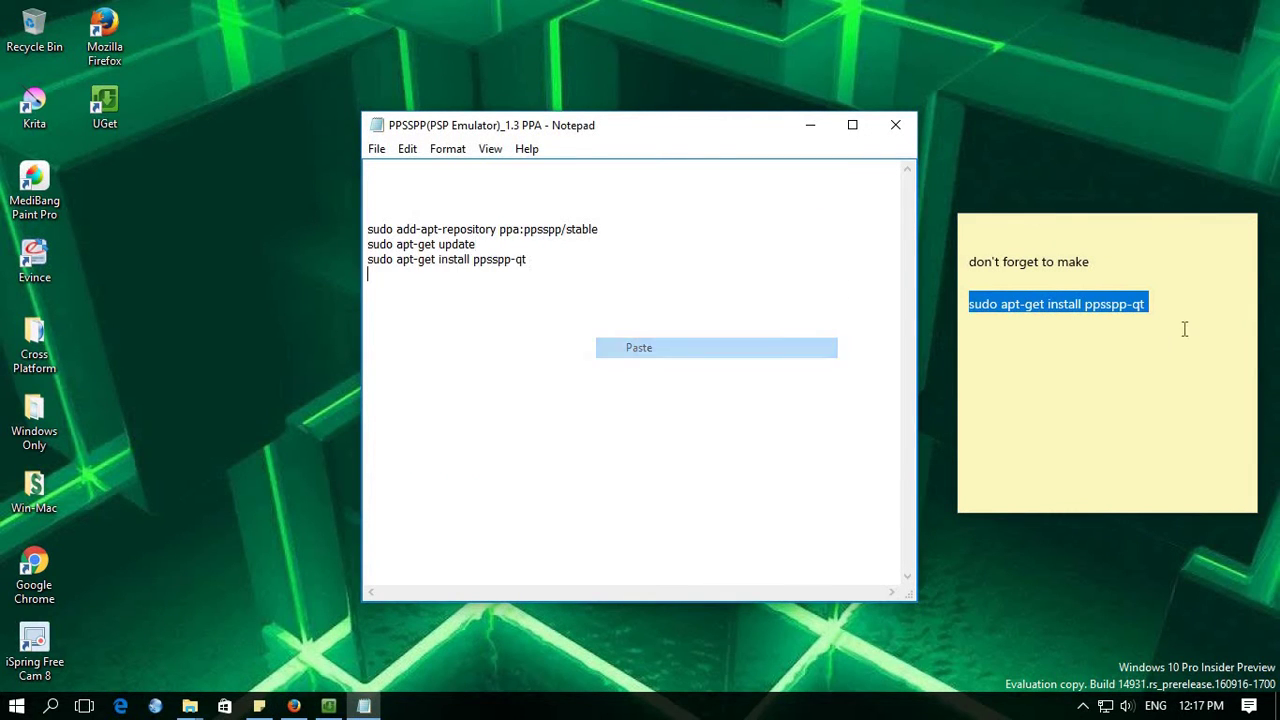
Replace the sticky note's text with "& save to the test to install on terminal for psp games on Ubuntu based."
click(1185, 311)
key(BackSpace)
key(ctrl+a)
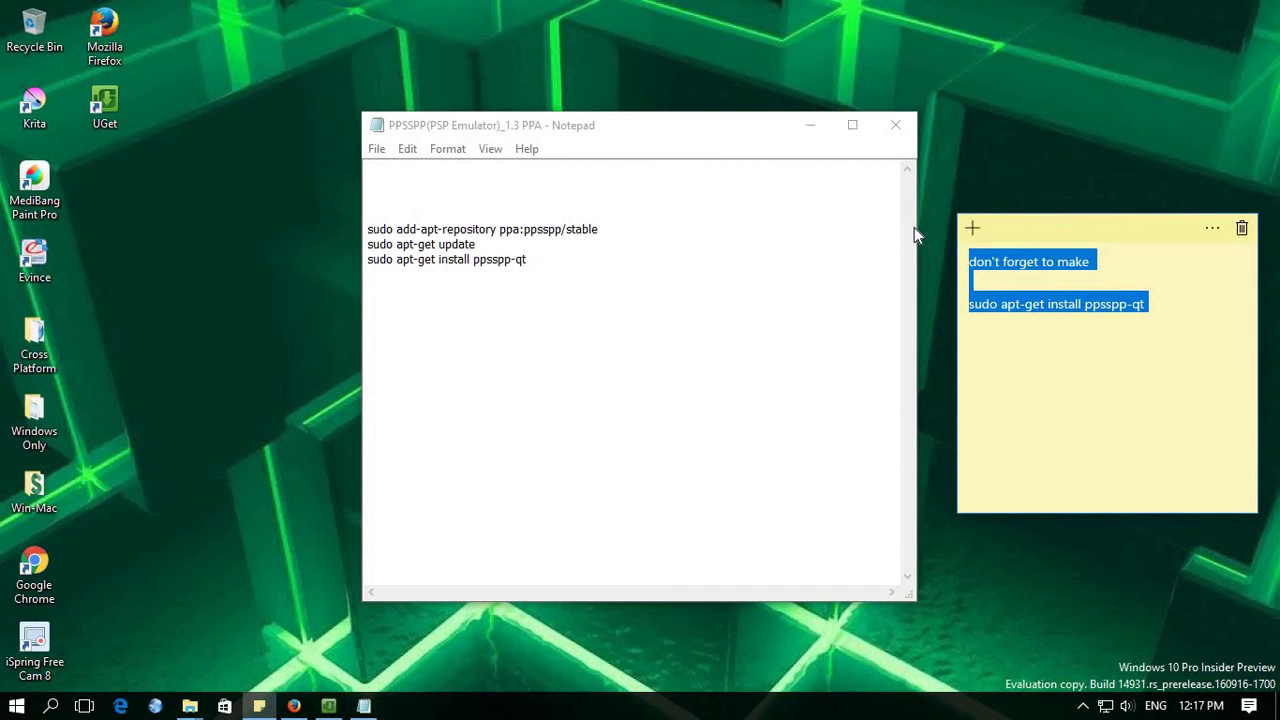
text(& save to t)
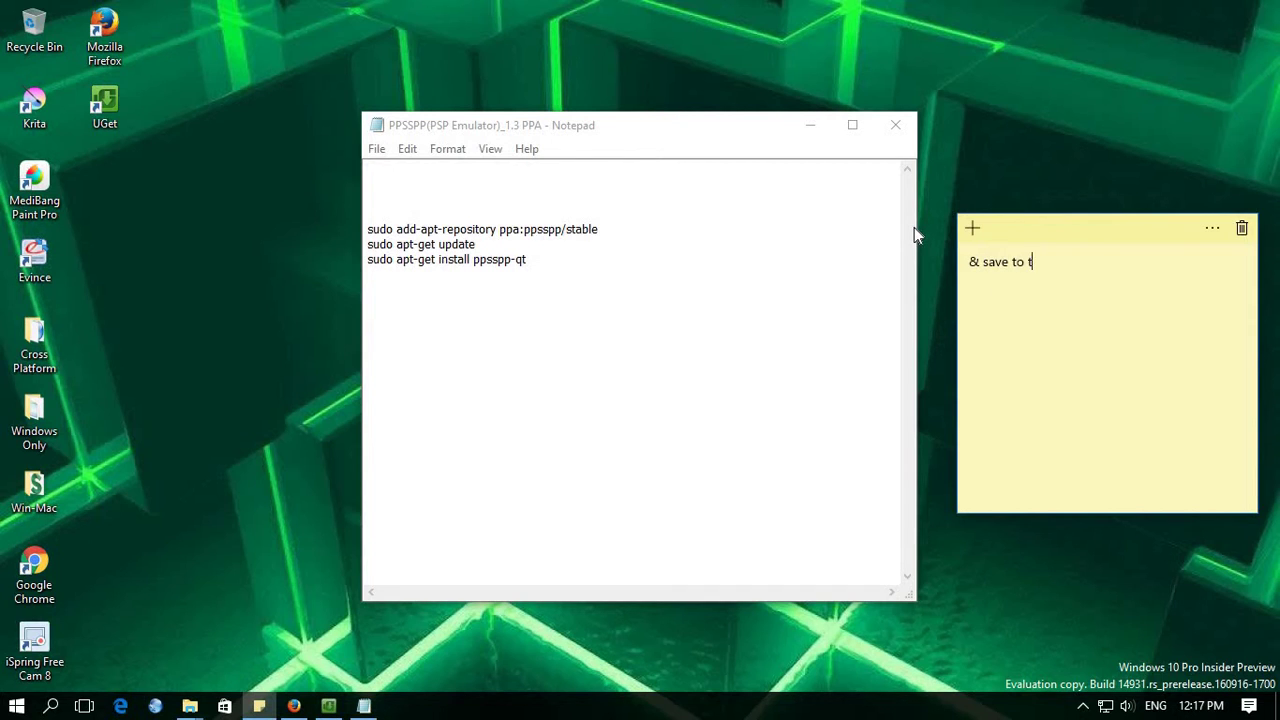
text(he test to install on terminal)
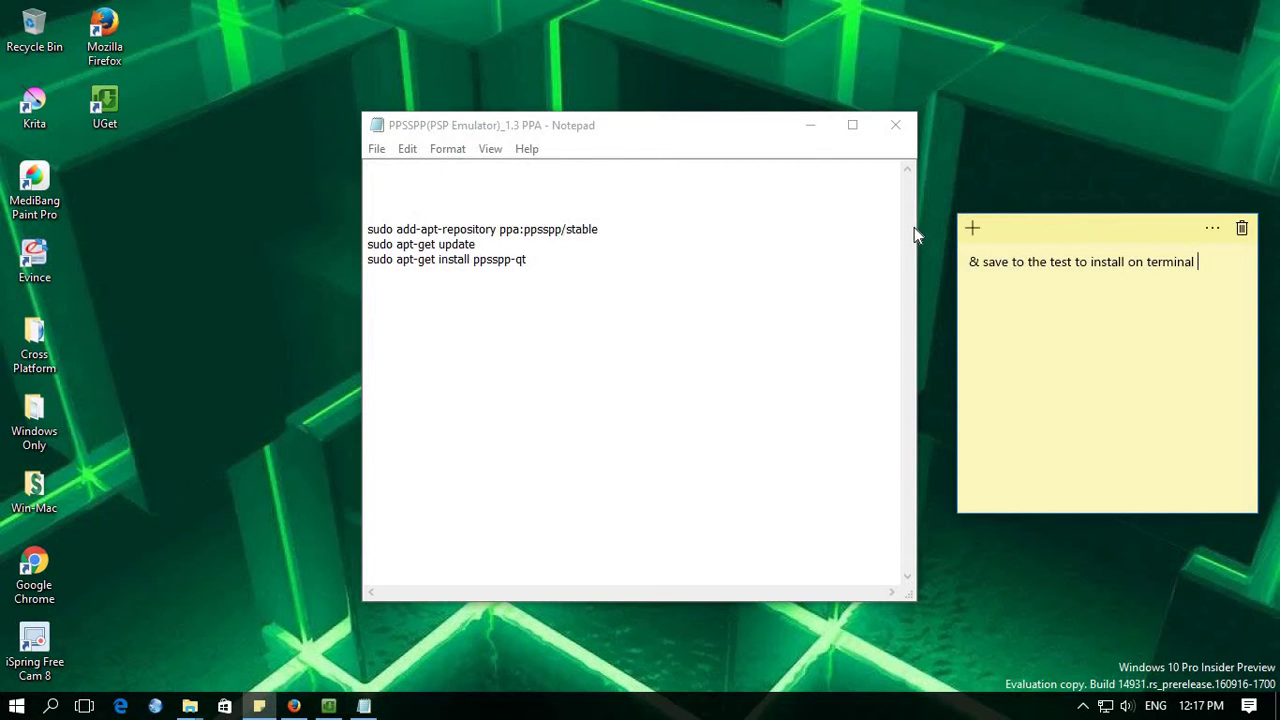
text( for psp games on Ubuntu based.)
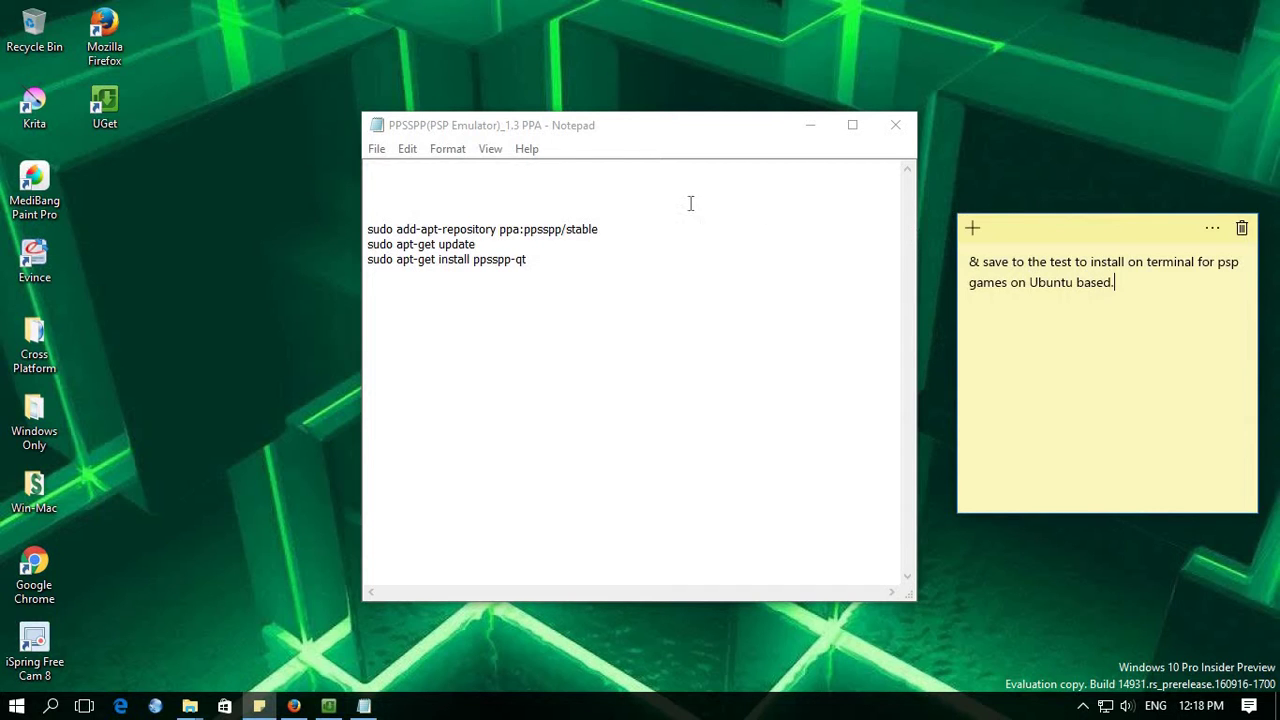
Add the heading "For Xubuntu:" above the sudo commands and "For Debian" a few lines below them in the text file
click(381, 214)
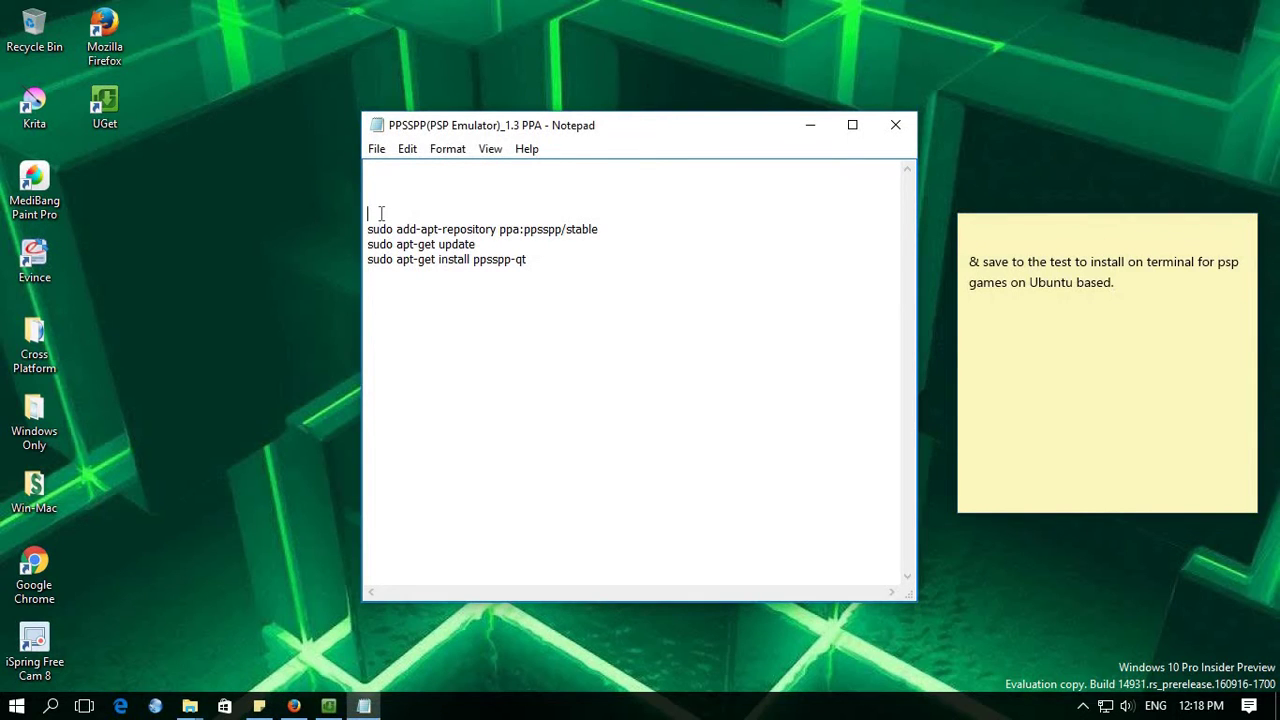
text(For Xubuntu:)
click(603, 326)
key(Return)
key(Return)
key(Return)
text(For Debian)
Add the line "Grab the binary" under the For Debian heading and end that heading with a colon
key(shift+Home)
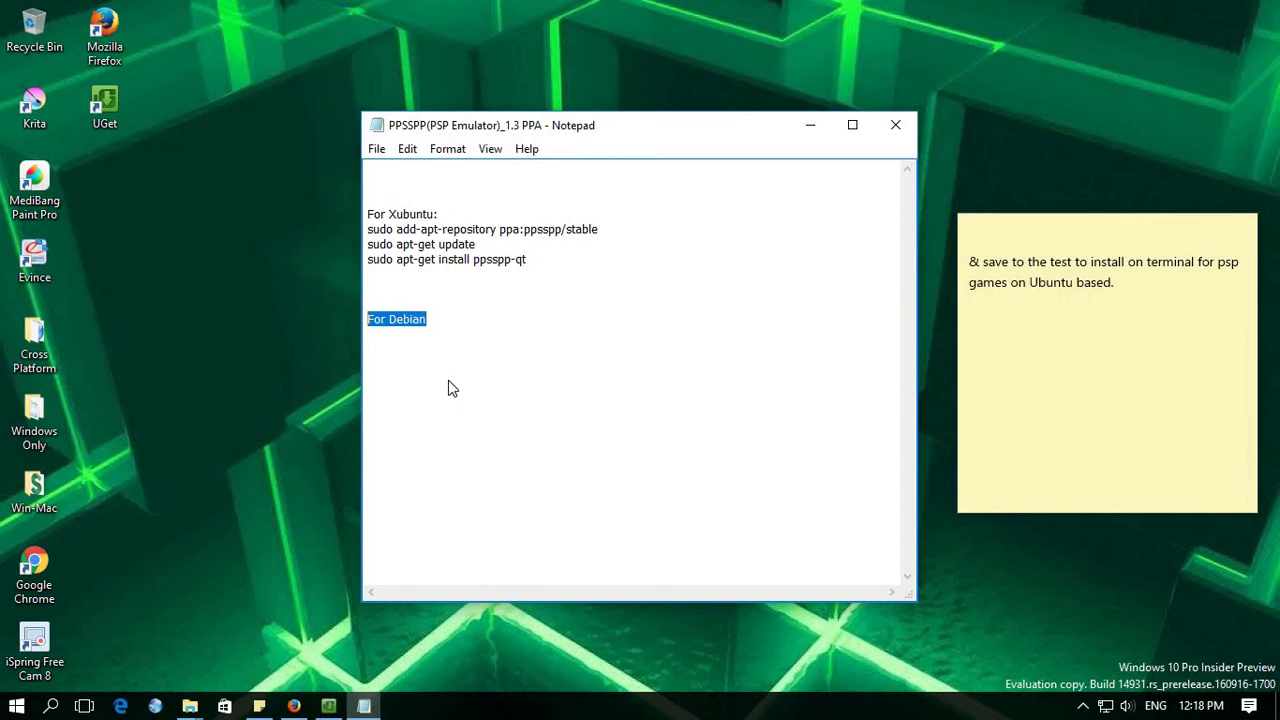
right_click(405, 323)
click(470, 384)
key(End)
key(Return)
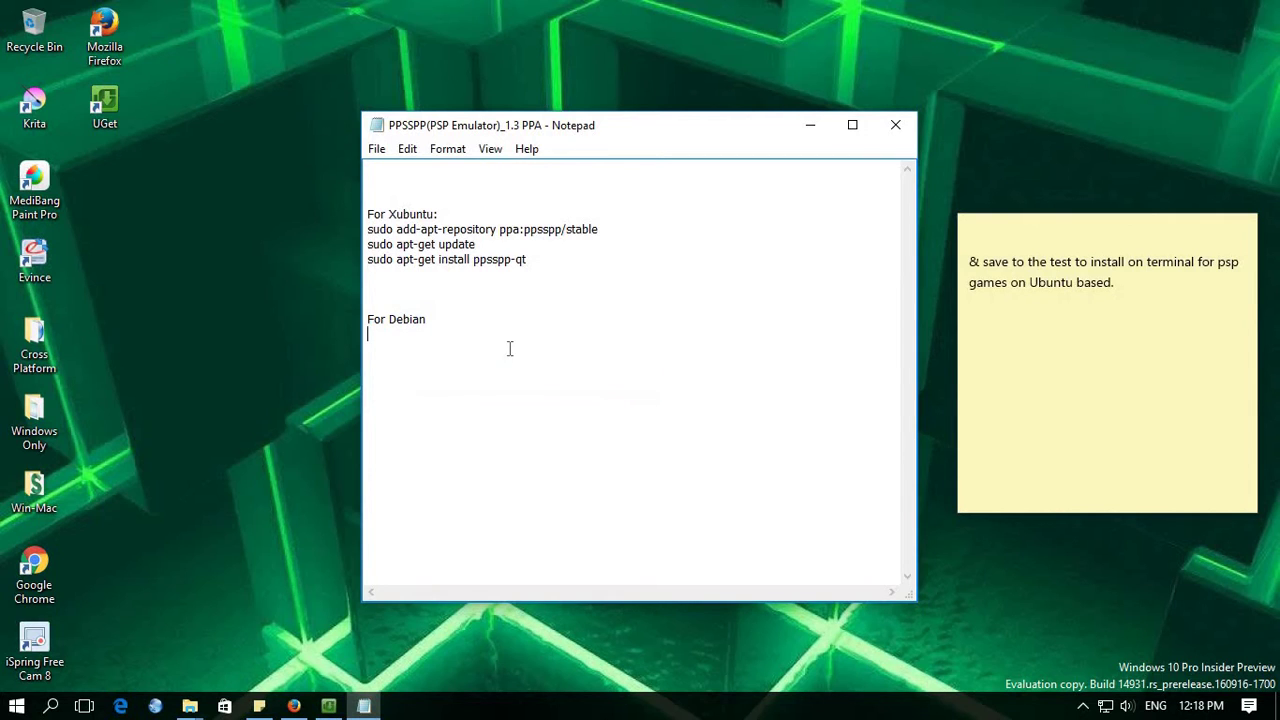
text(Grab the binary)
click(500, 313)
text(:)
Switch to Firefox and close the Launchpad packages and PPSSPP Builds pages to return to the PPSSPP Downloads page
click(294, 706)
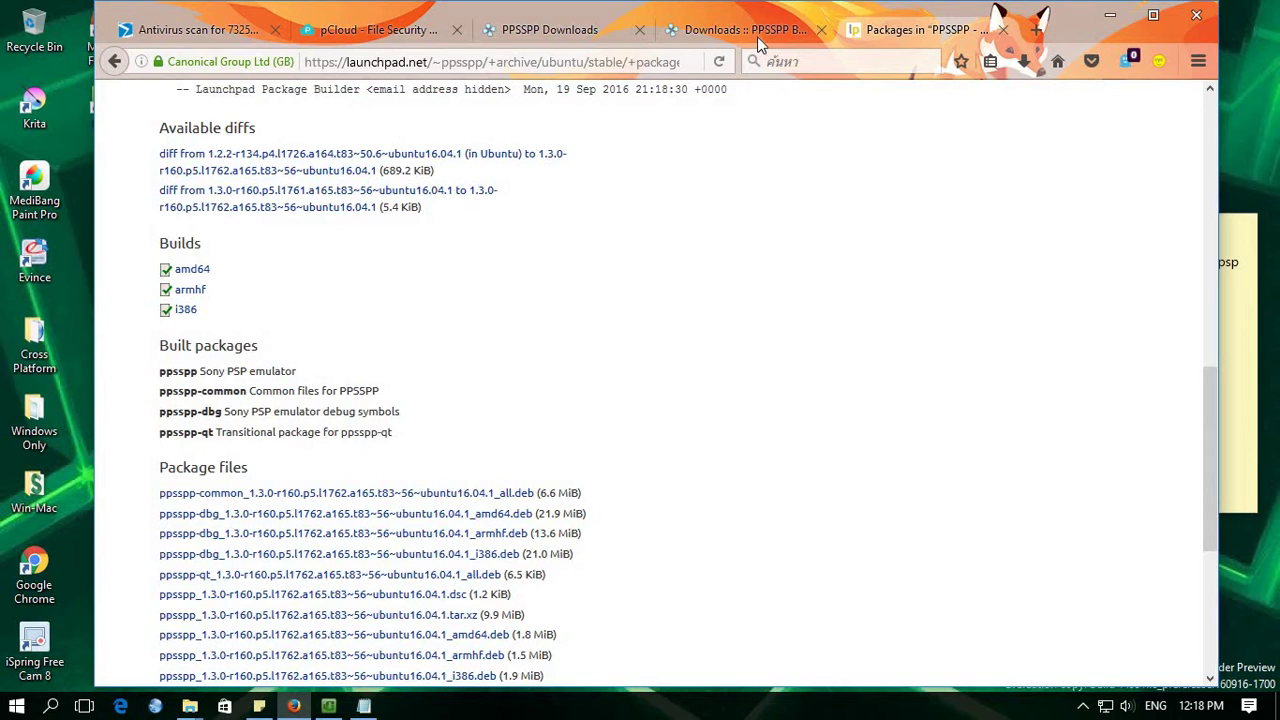
click(745, 29)
scroll(570, 255, up, 5)
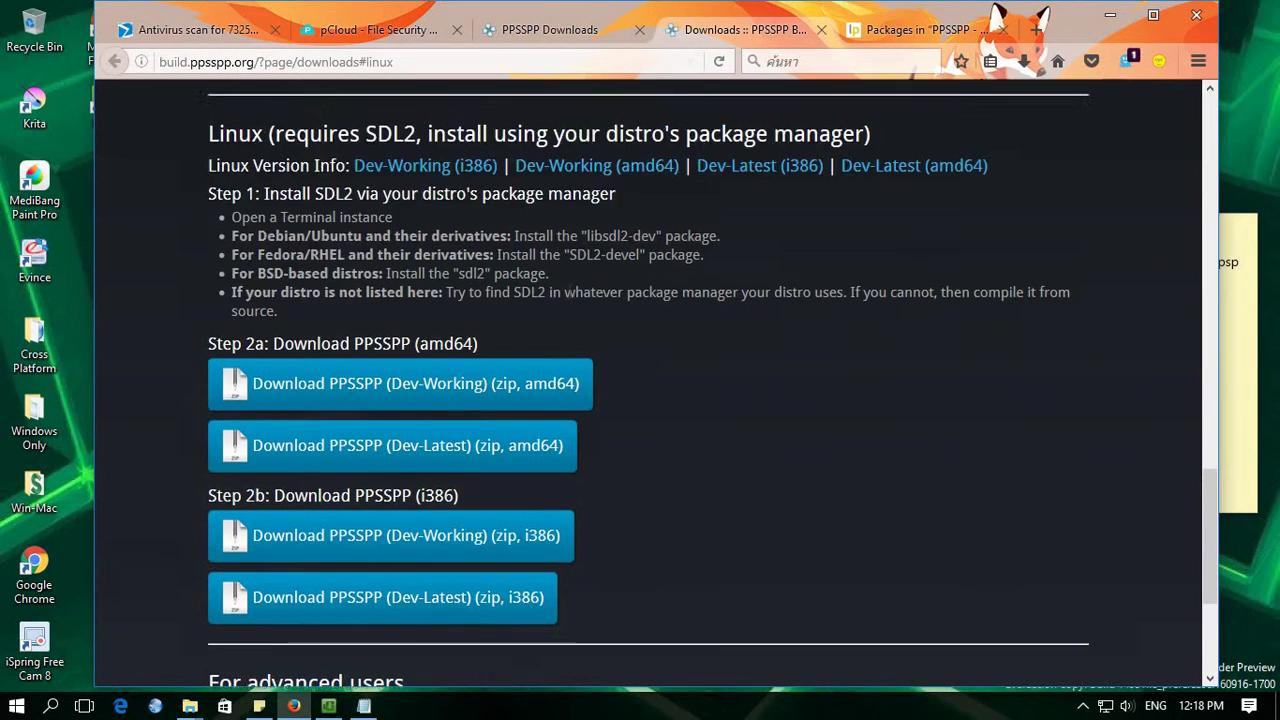
scroll(570, 255, down, 5)
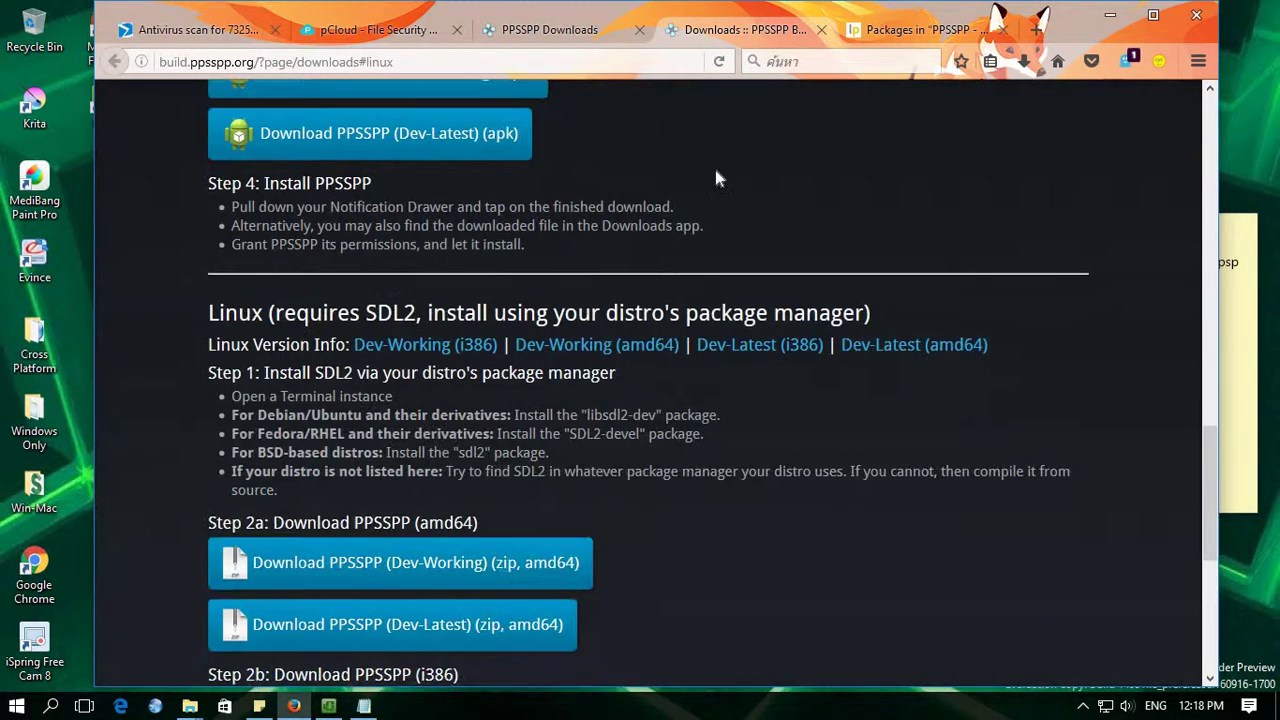
click(995, 32)
click(1000, 30)
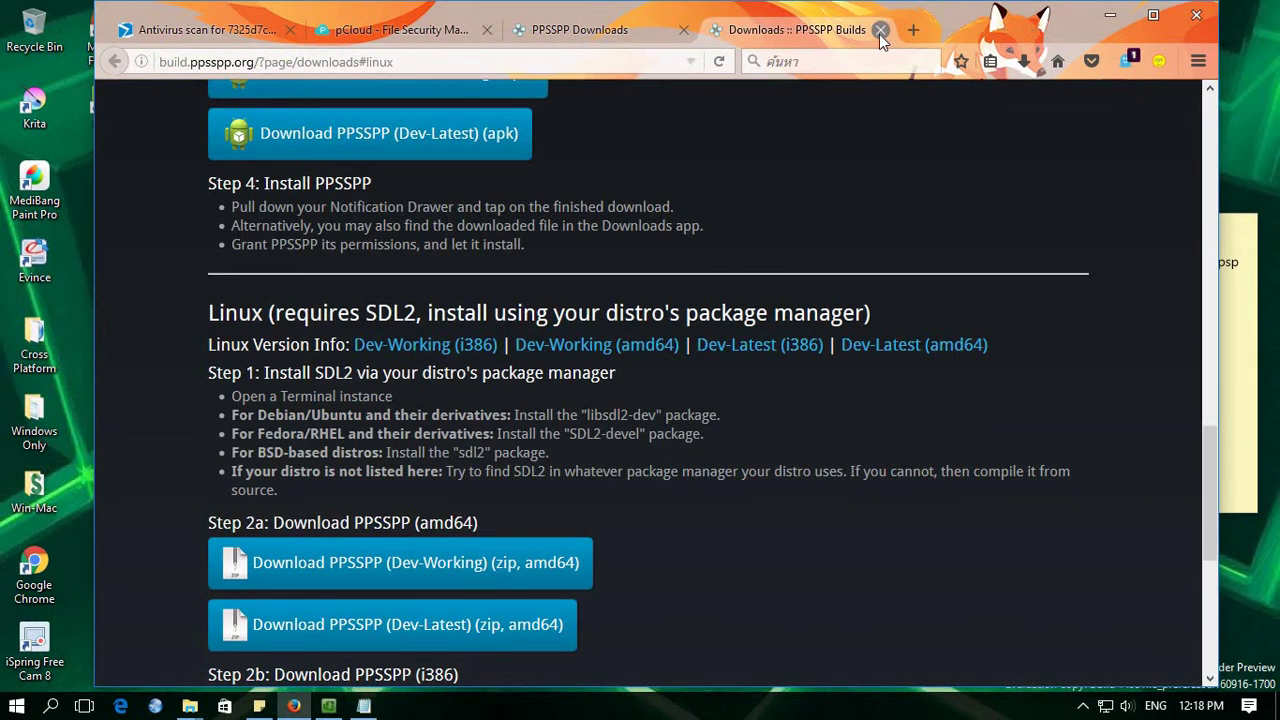
click(818, 30)
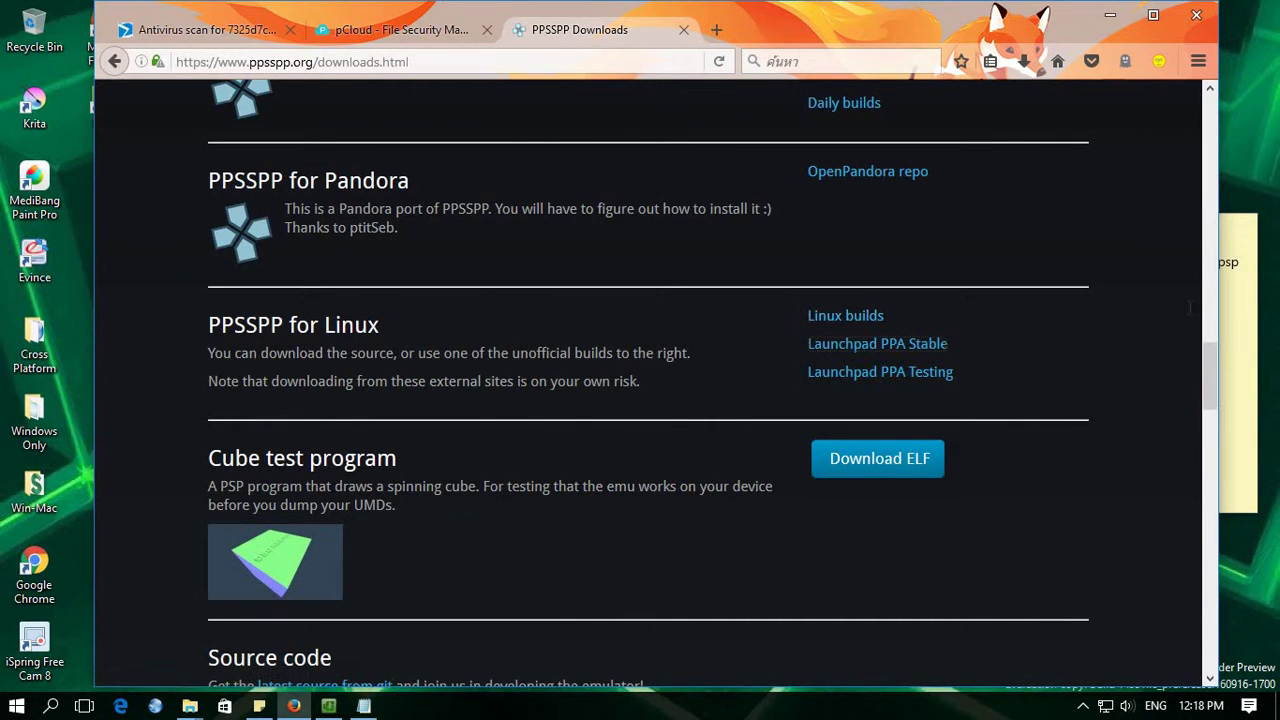
Move the sticky note over the PPSSPP Downloads page and replace its text with "For Debian go to Linux builds & download the binary"
click(1250, 340)
drag(1100, 228, 594, 228)
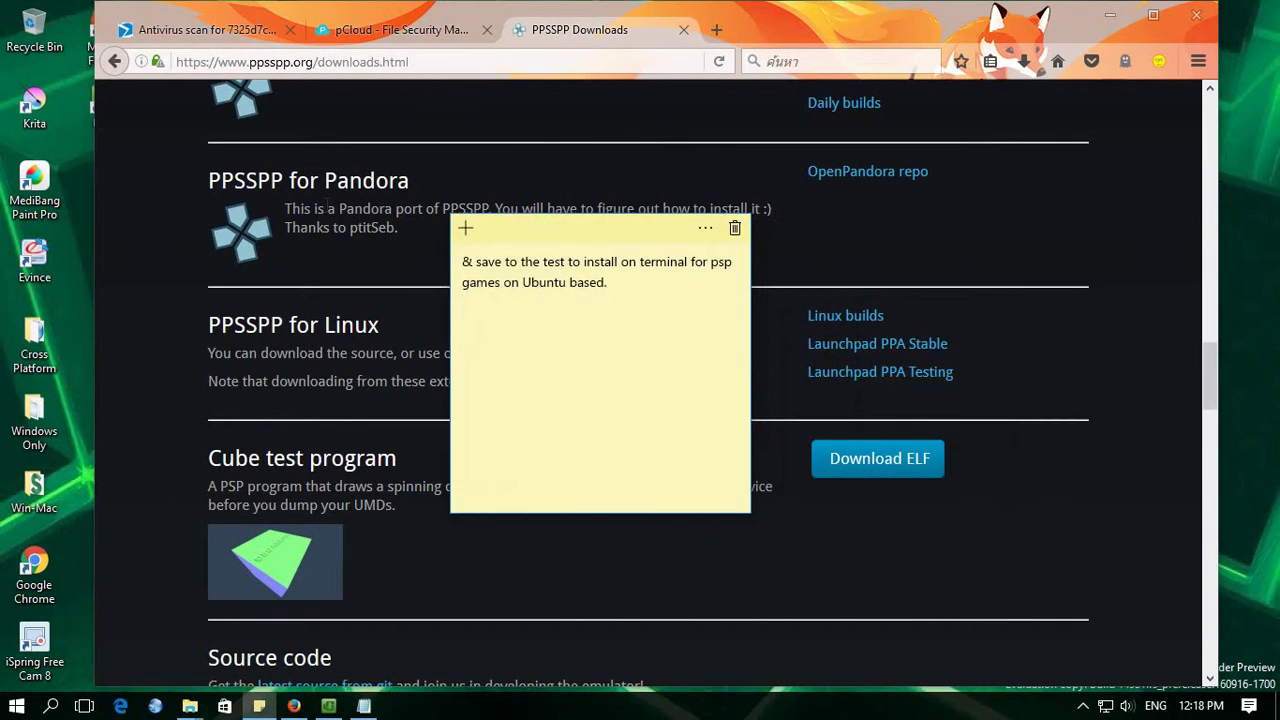
key(ctrl+a)
text(For)
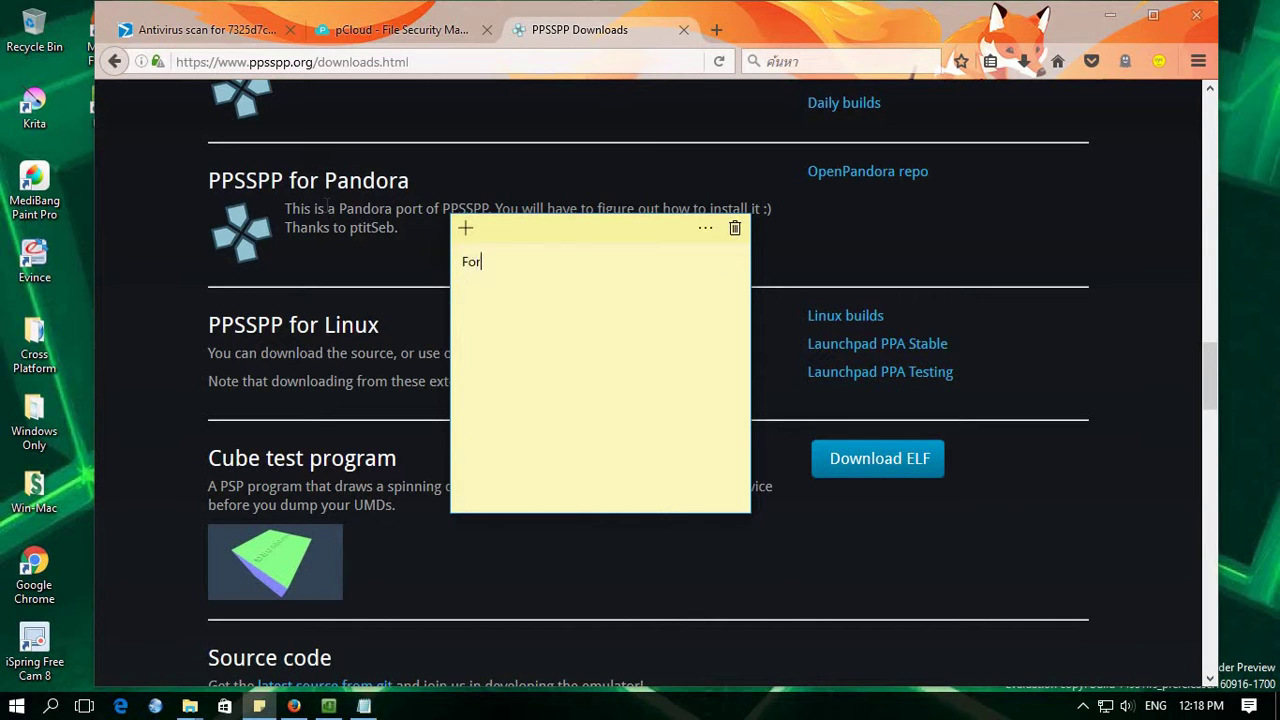
text( Debian f)
key(BackSpace)
text(go to Linux buikl)
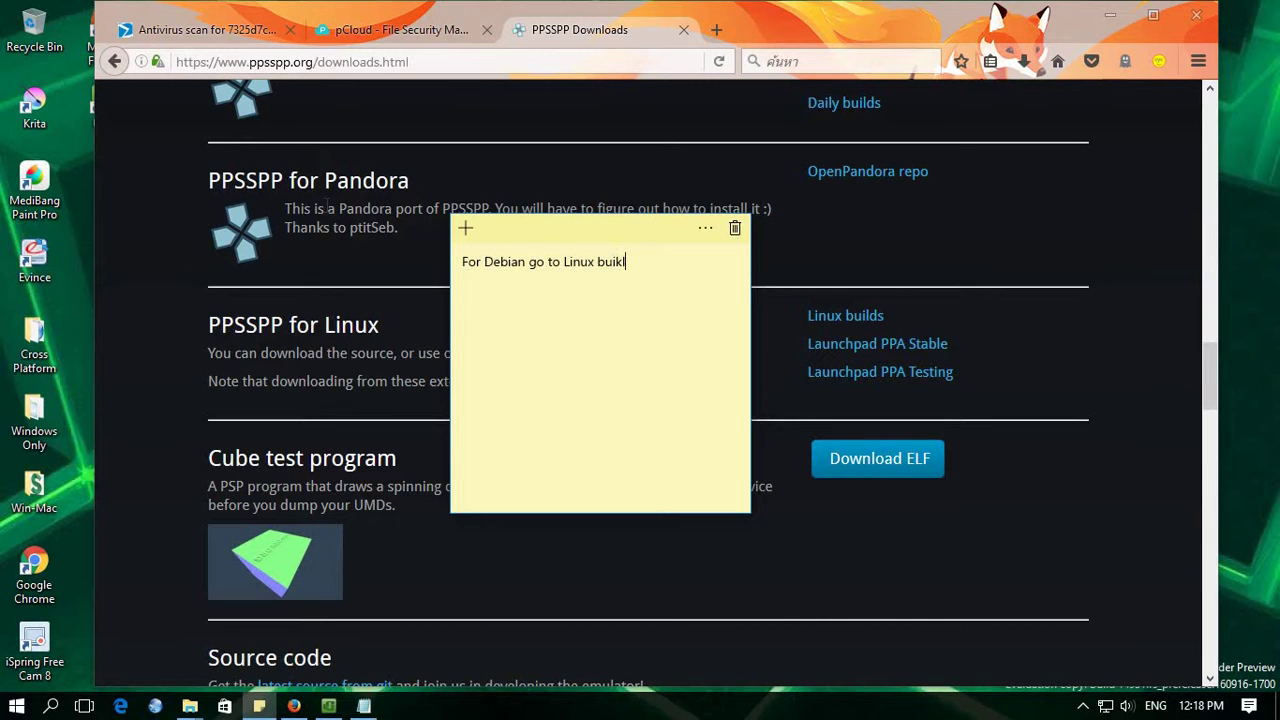
key(BackSpace)
text(lds & download the binary)
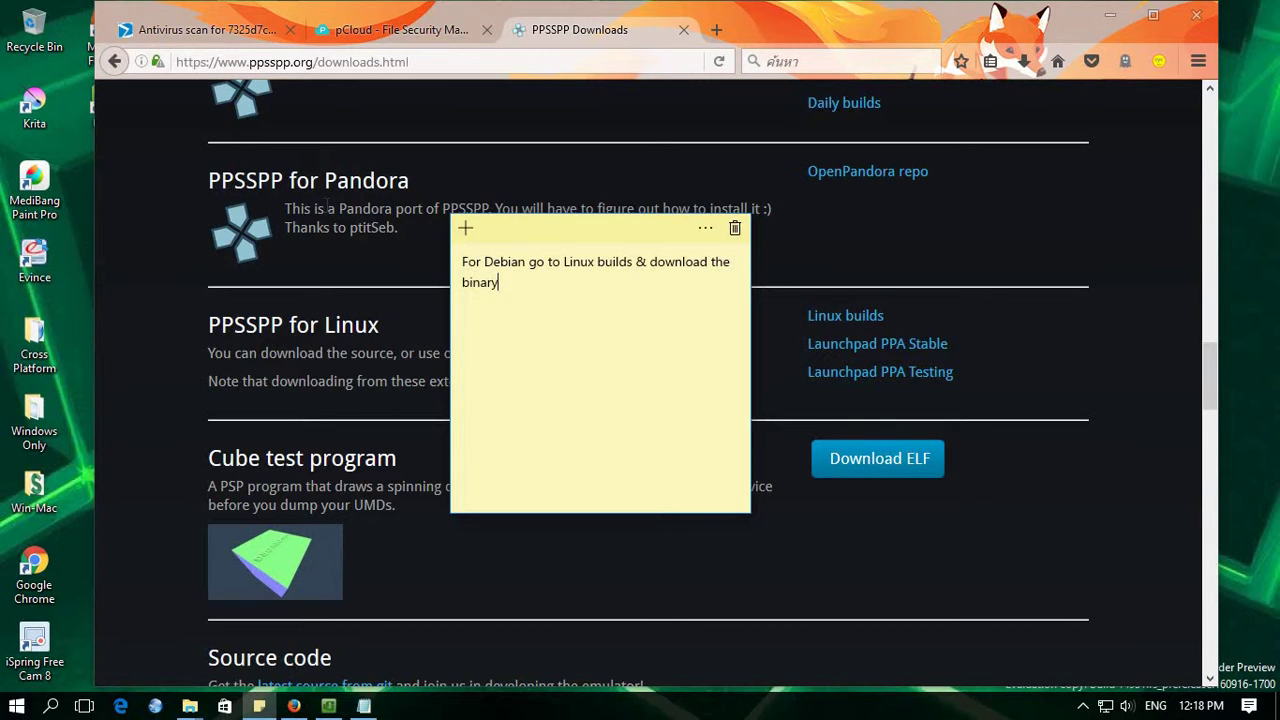
Continue the sticky note with "etract files & folders create laucher shortcut & run like you do with extract zip & run .exe on windows"
text( etract files & folders)
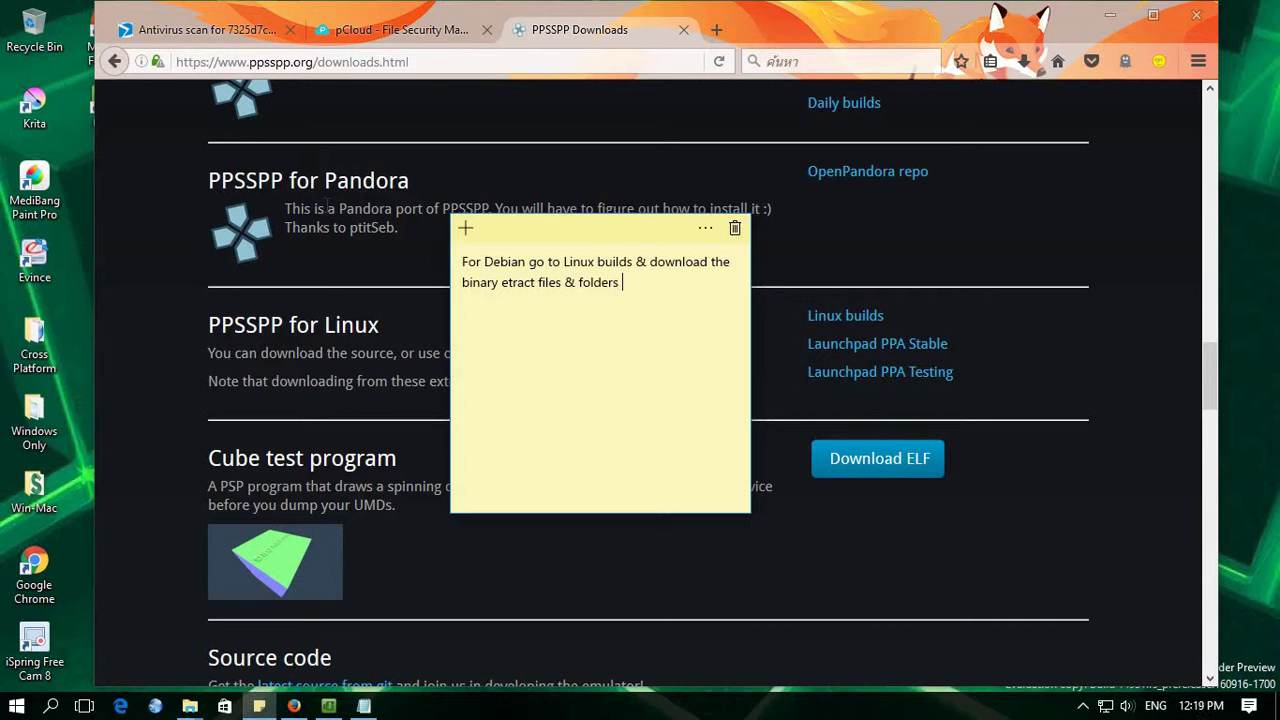
text( create laucher shortc)
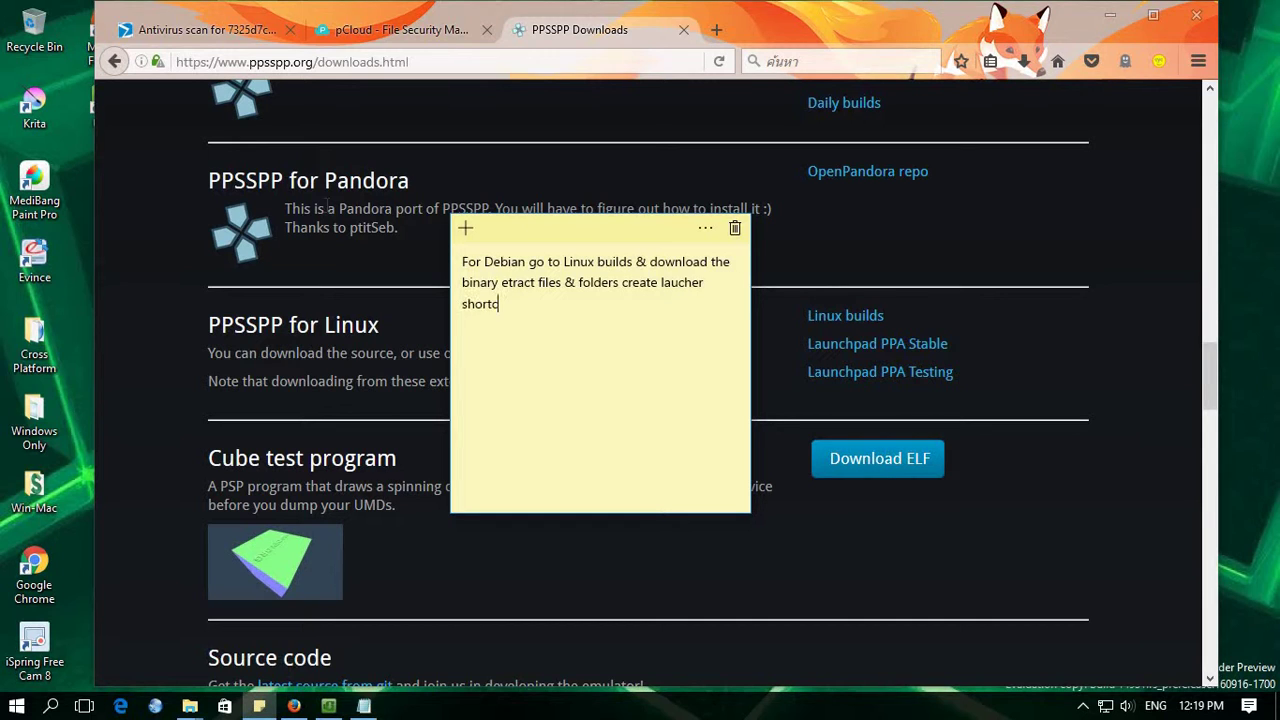
text(ut & run like you do)
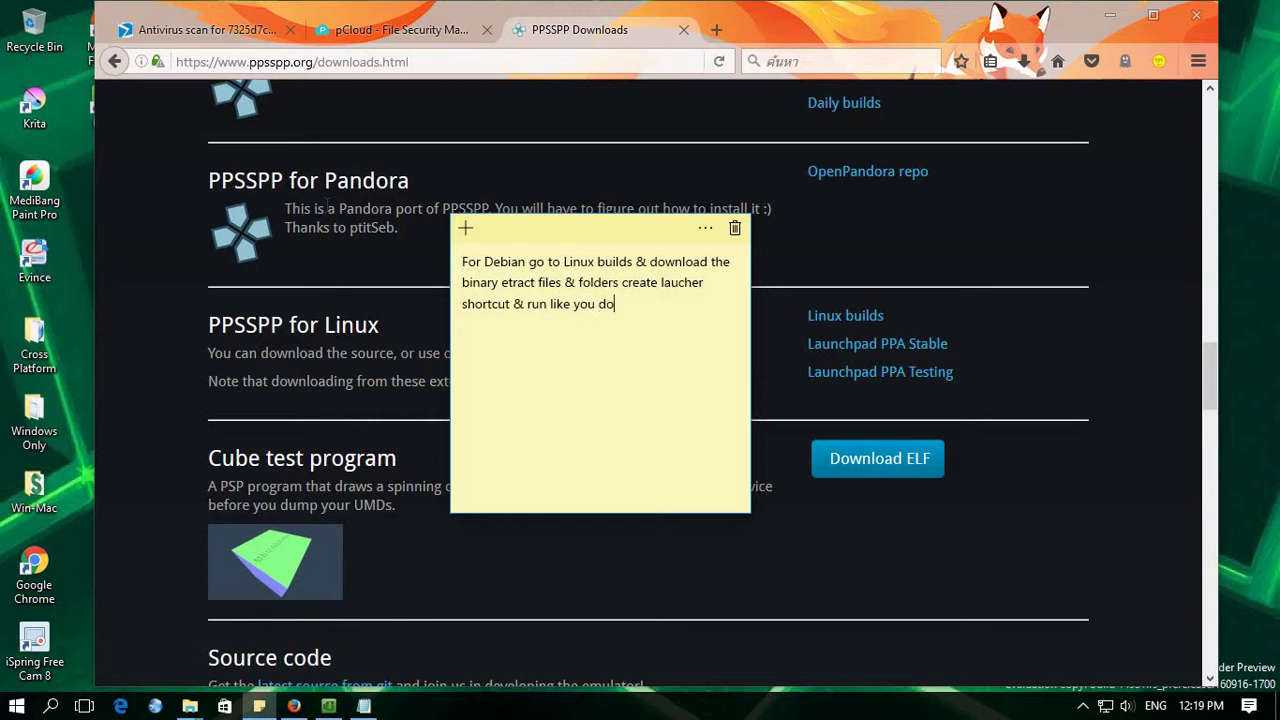
text( with extrac)
text(t x)
text(ip & )
text(run)
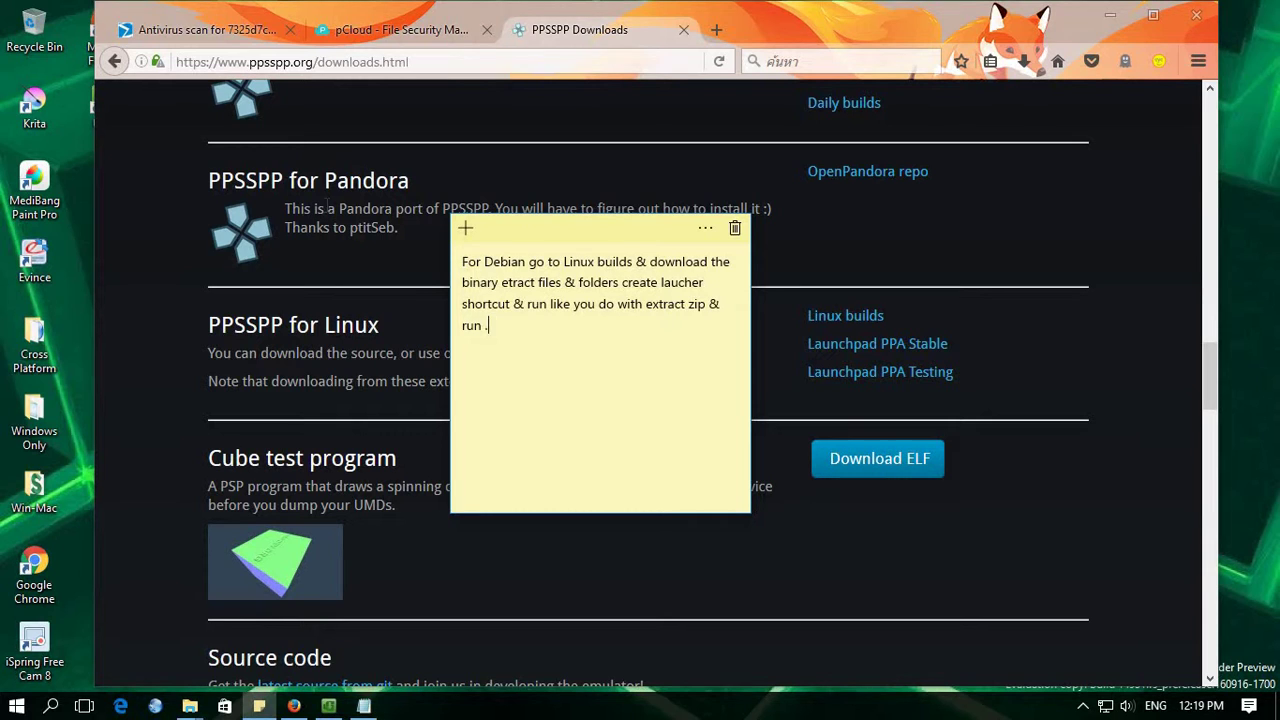
text( .exe on windows)
Open the Linux builds page from the PPSSPP for Linux section of the Downloads page
click(756, 342)
click(845, 316)
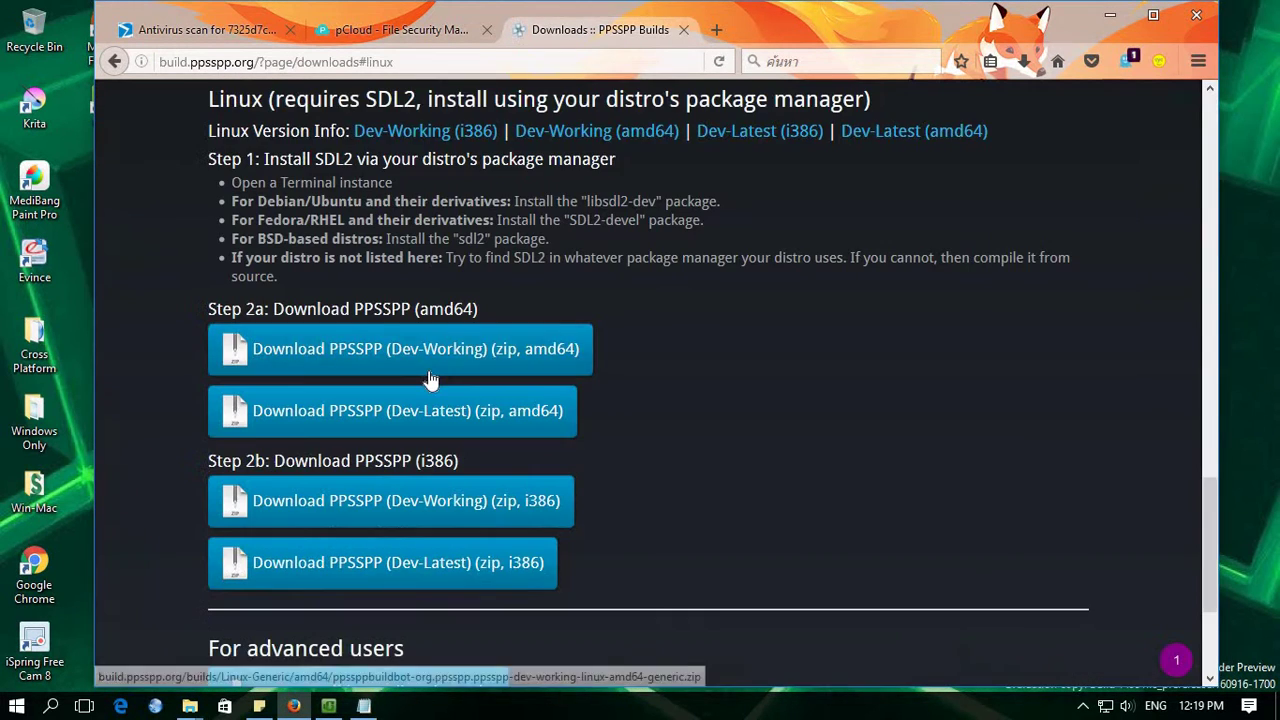
scroll(474, 356, up, 2)
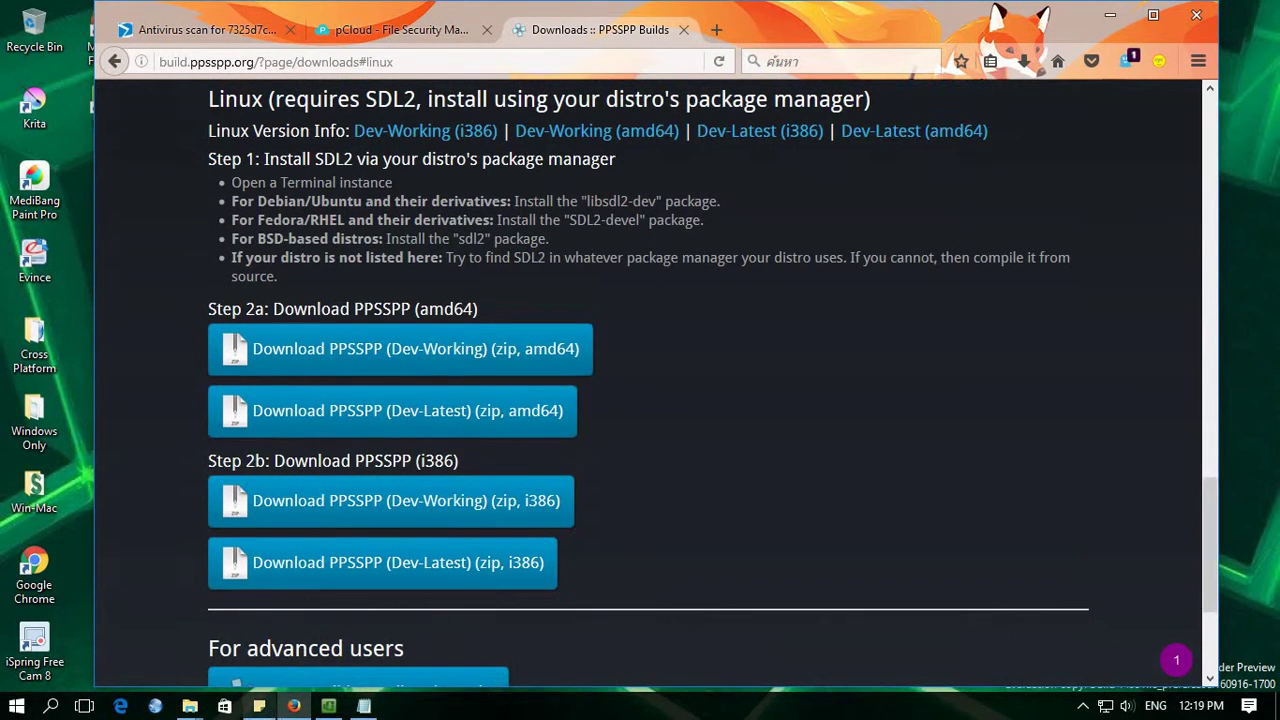
Bring up the sticky note, move it beside the amd64 downloads and add the line "<<<For amd64(64 bits)"
click(259, 706)
drag(621, 229, 834, 195)
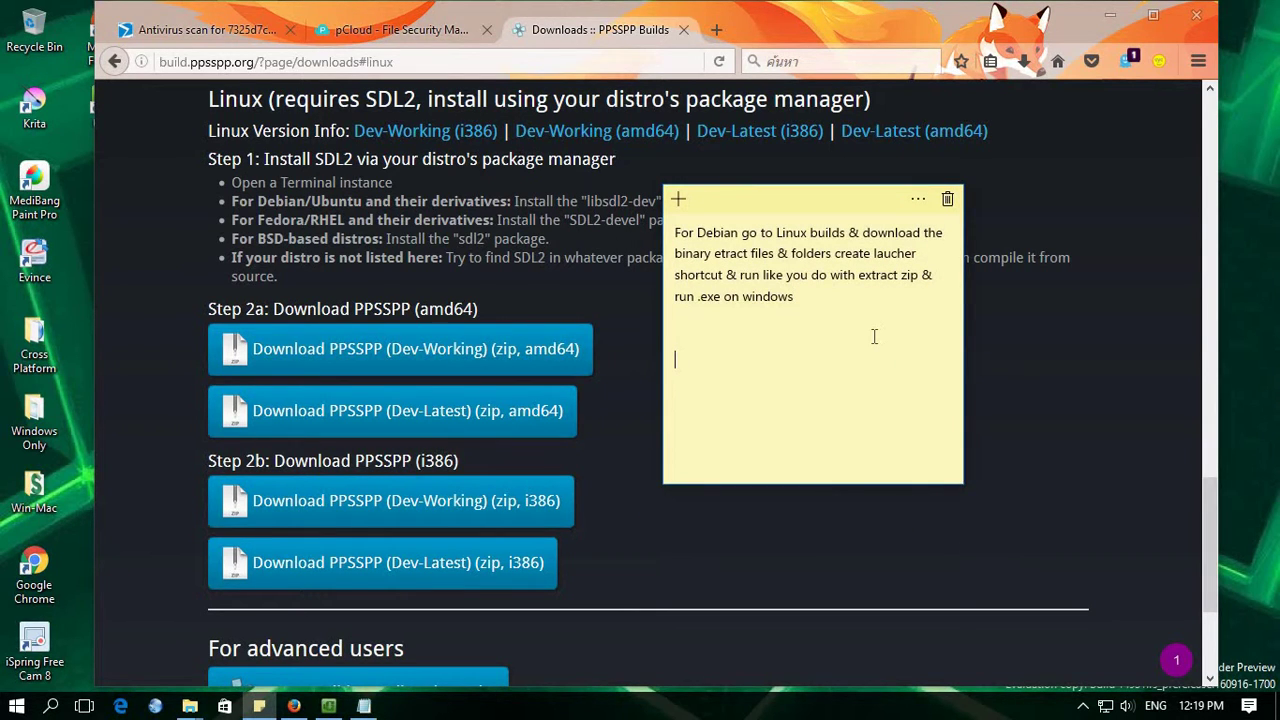
text(For amd64)
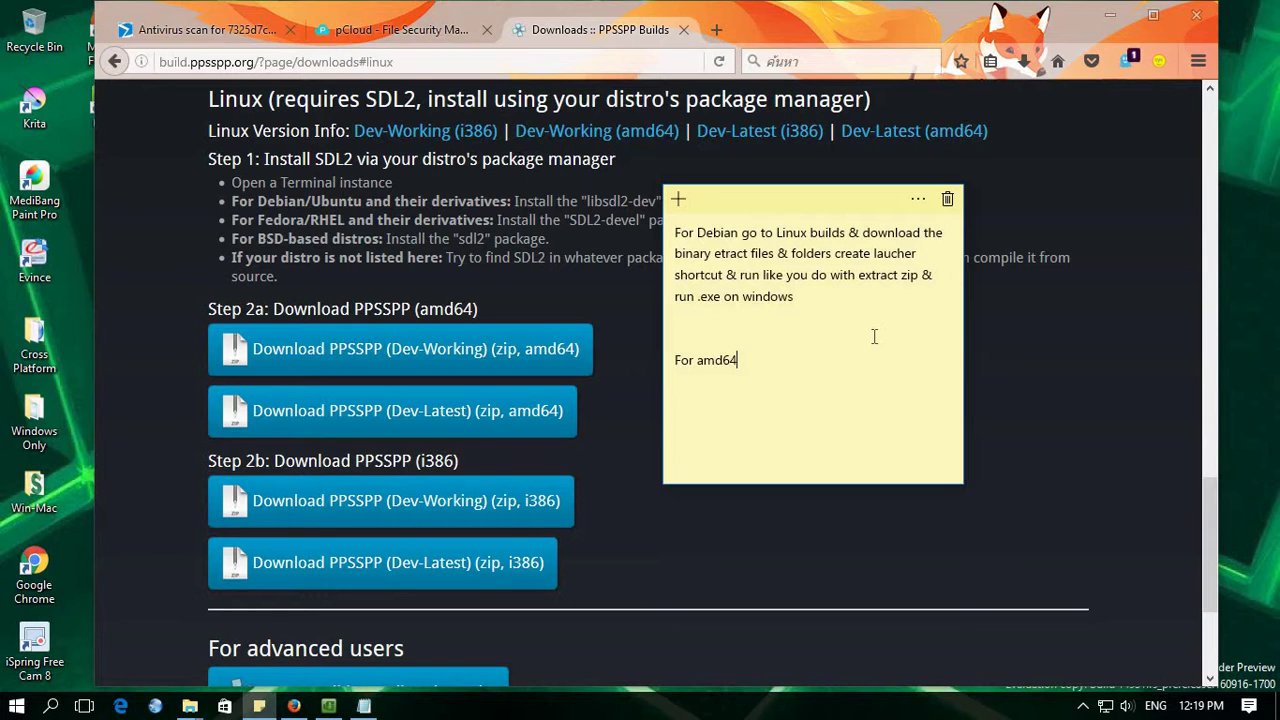
key(Left)
key(Left)
key(Left)
key(Left)
text(>>)
key(BackSpace)
key(BackSpace)
key(BackSpace)
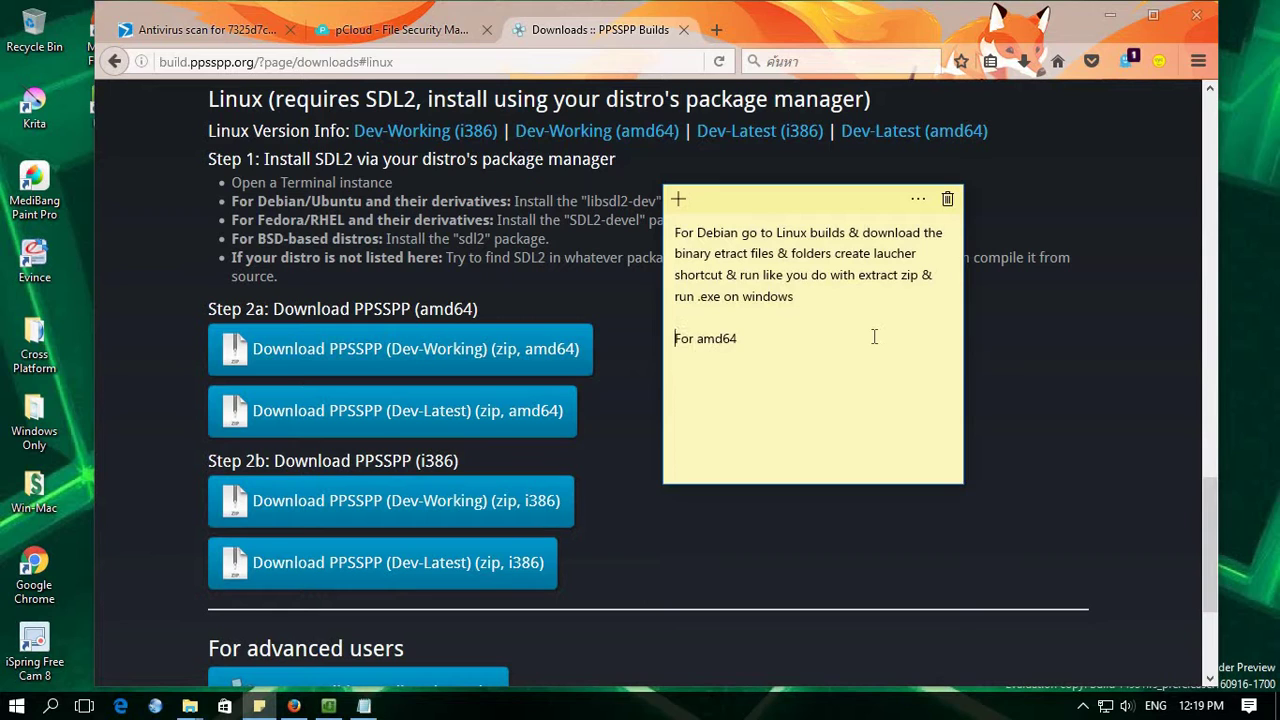
text(<<<)
key(Right)
key(End)
text((64 bits))
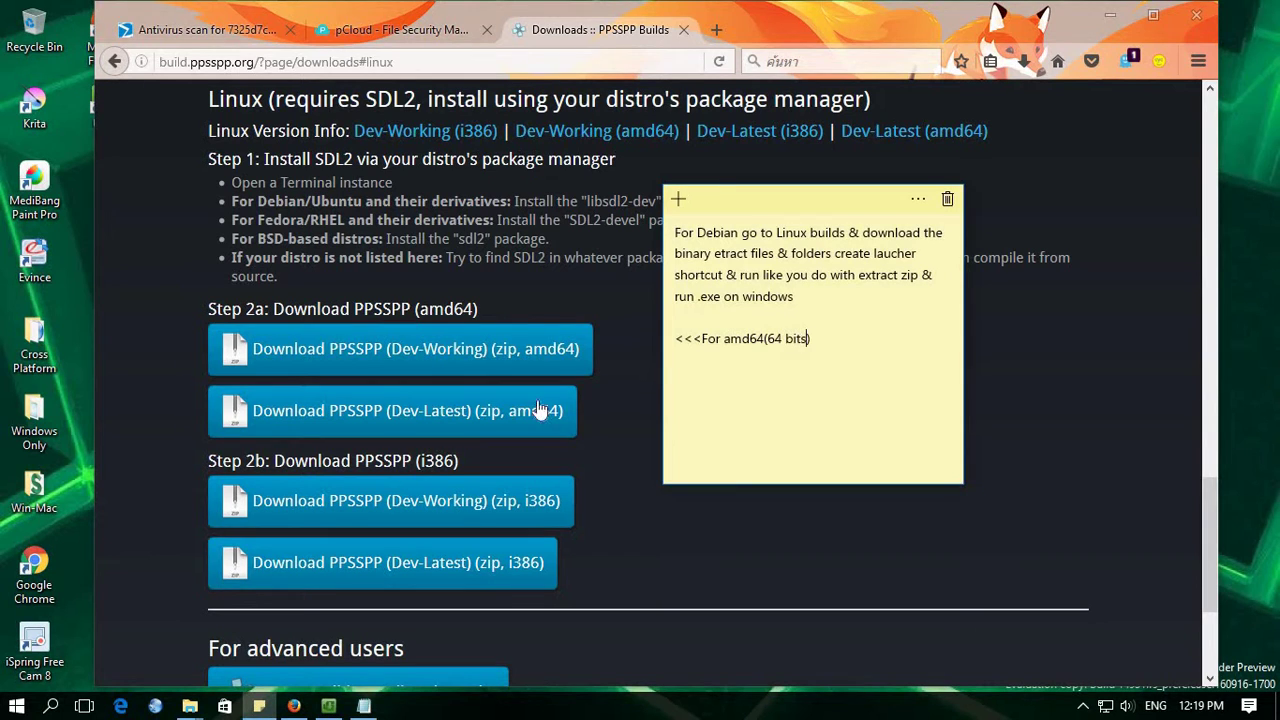
Add the line "You can pick any of these" to the sticky note below the amd64 line
drag(869, 345, 670, 345)
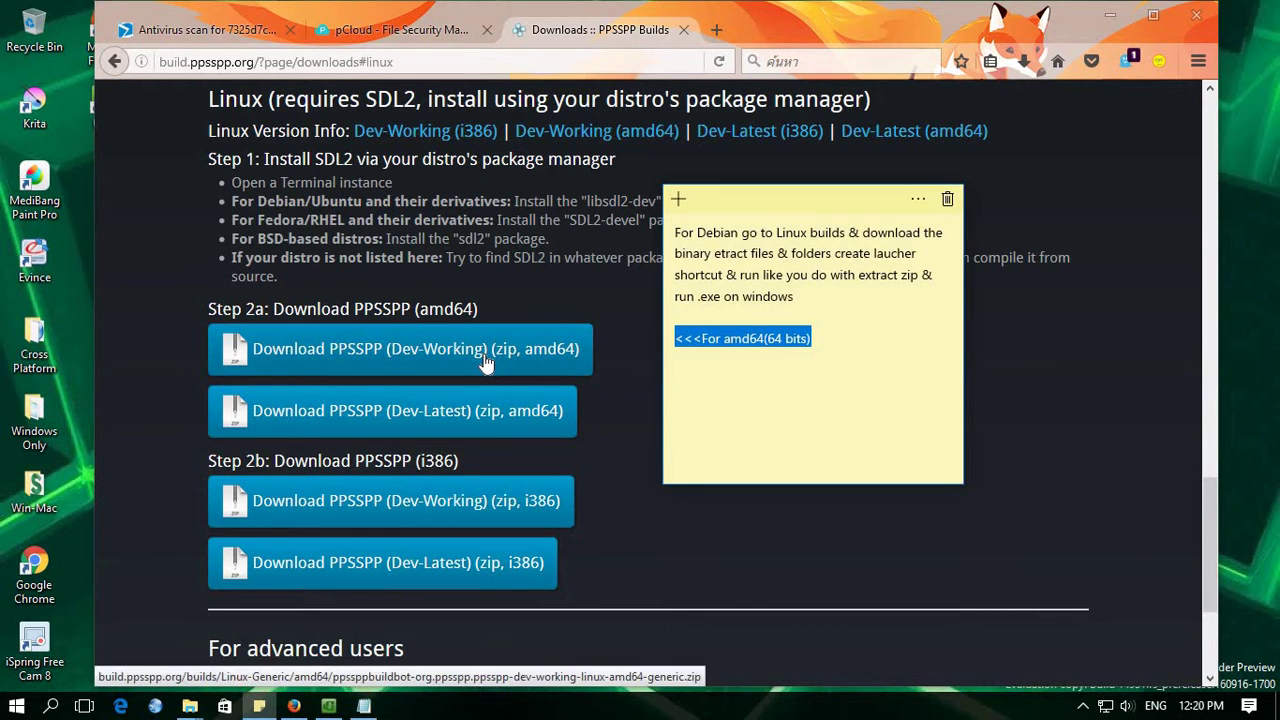
click(858, 350)
text(T)
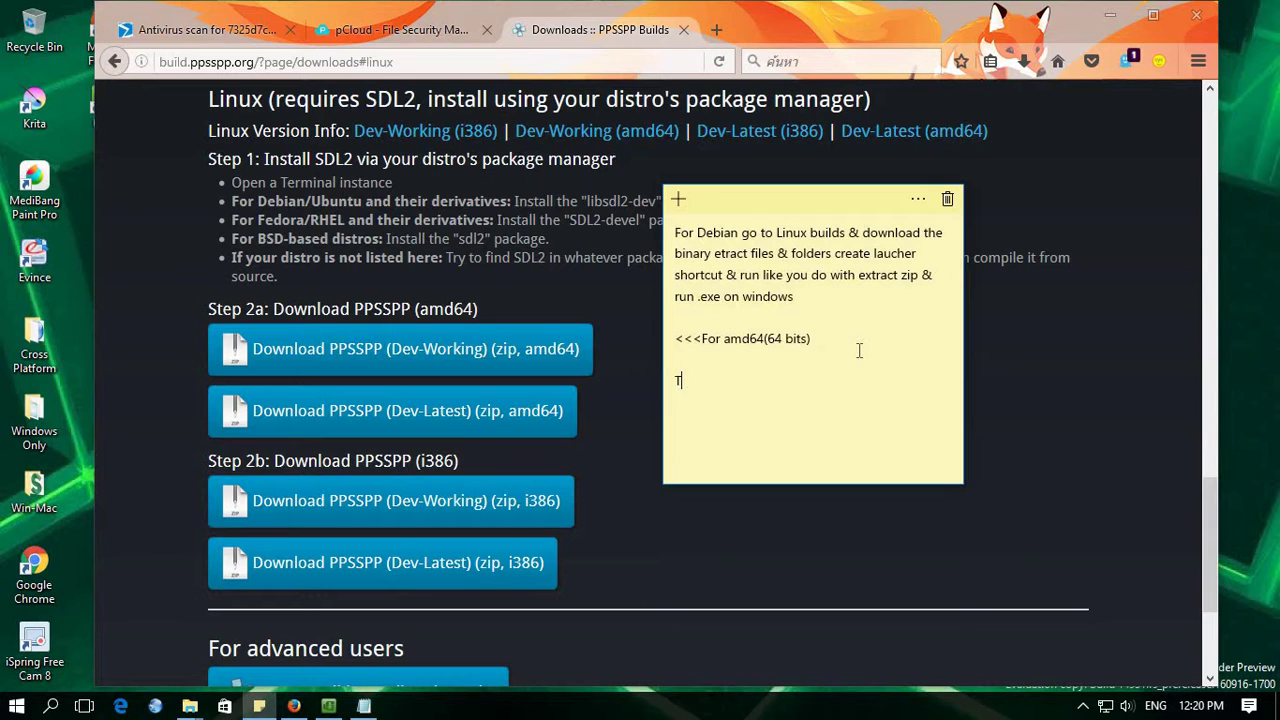
key(BackSpace)
text(You can pick ant)
key(BackSpace)
text(y of these)
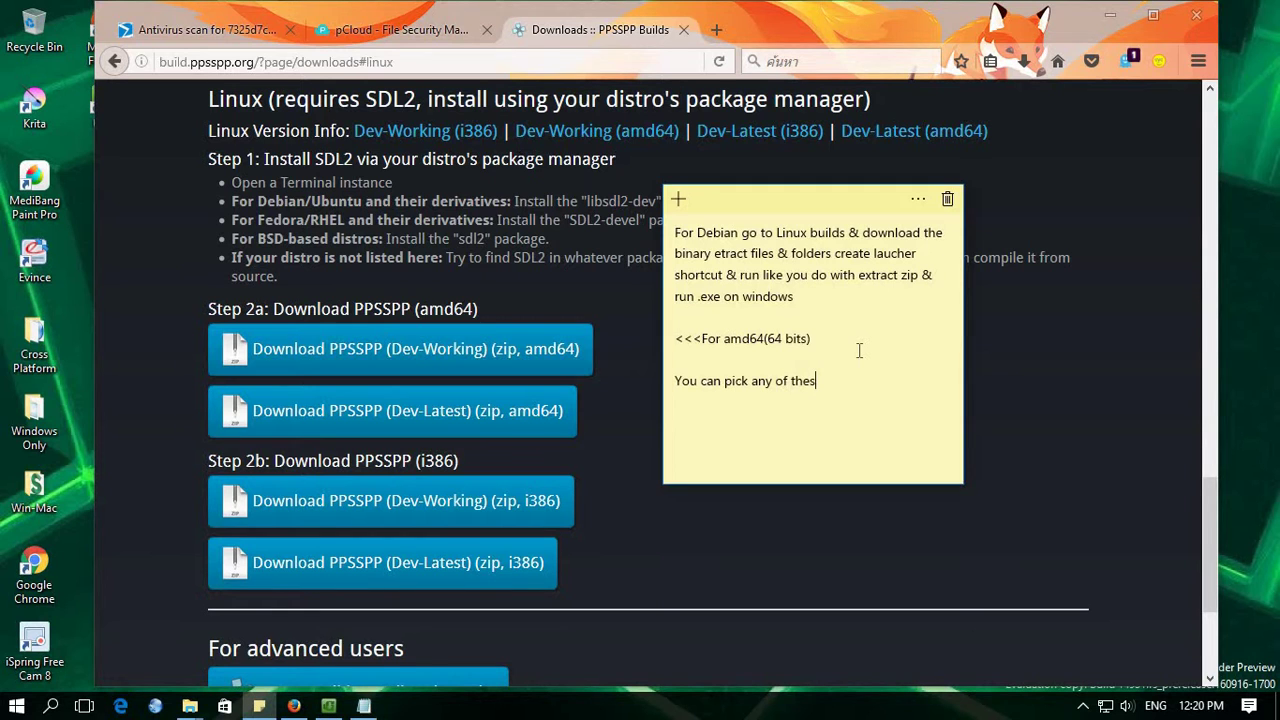
Download the PPSSPP Dev-Latest amd64 zip through FlashGot with uGet into the Downloads folder
click(430, 416)
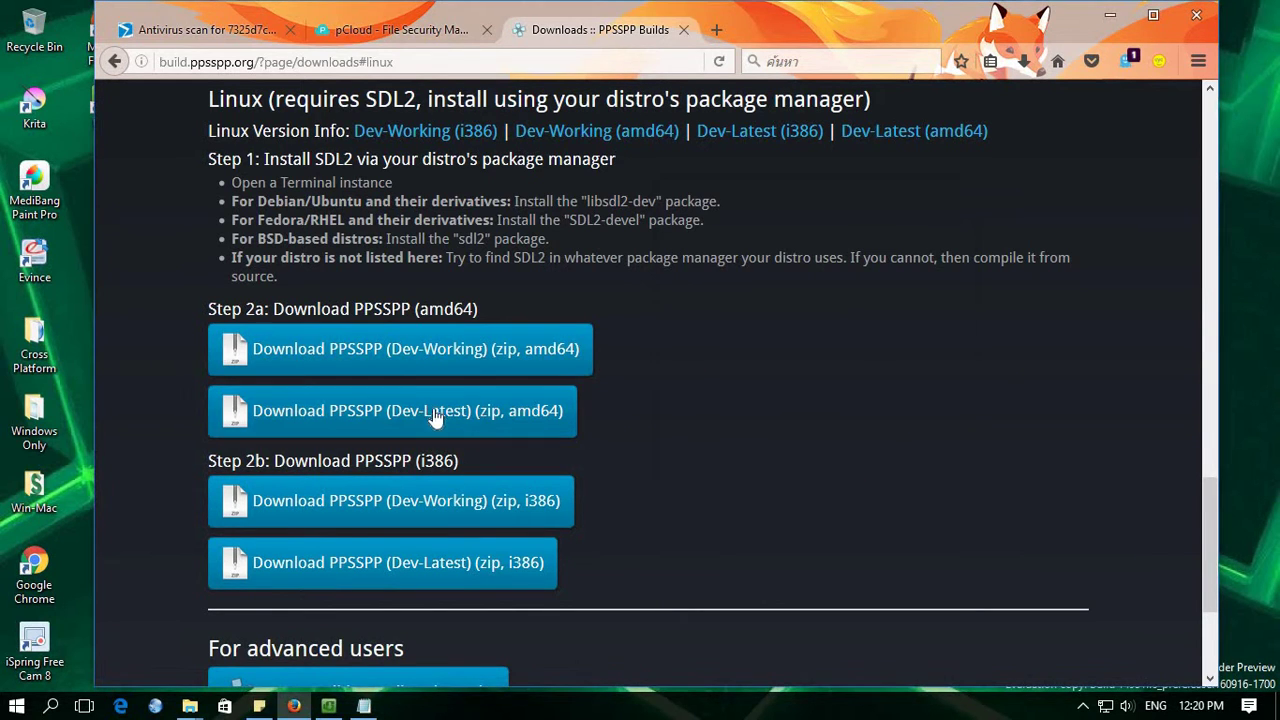
click(430, 414)
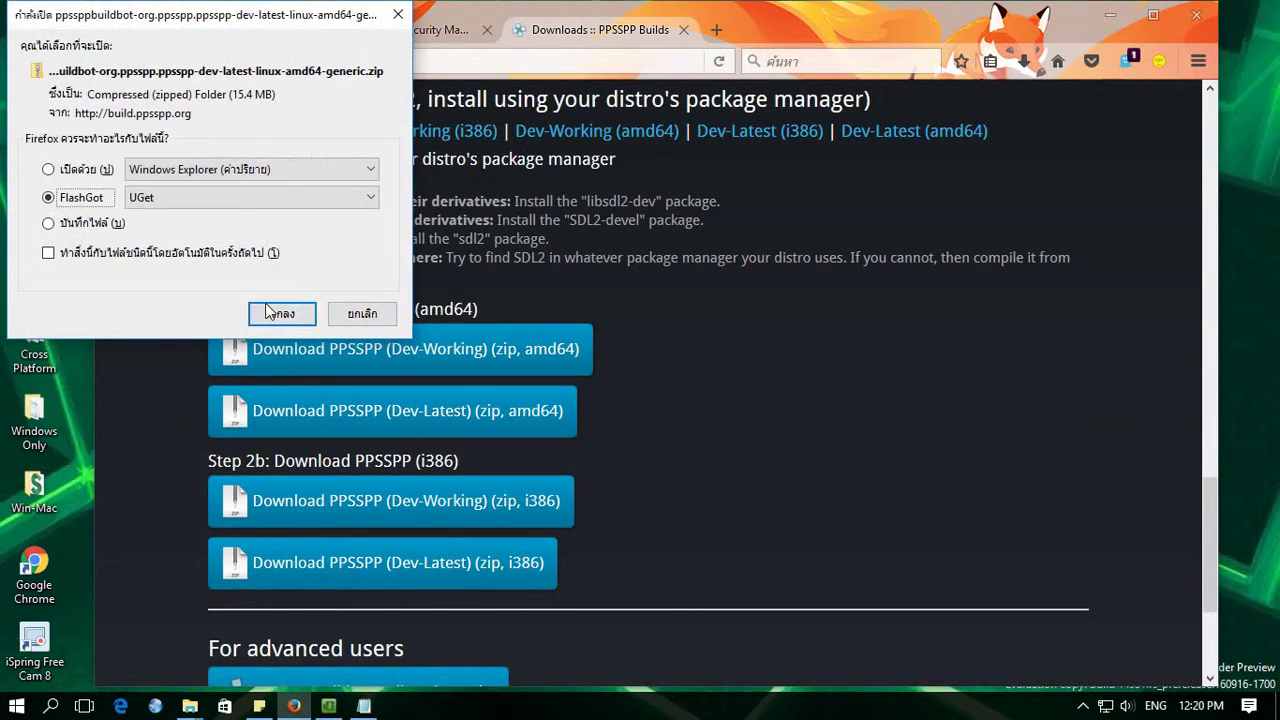
click(275, 316)
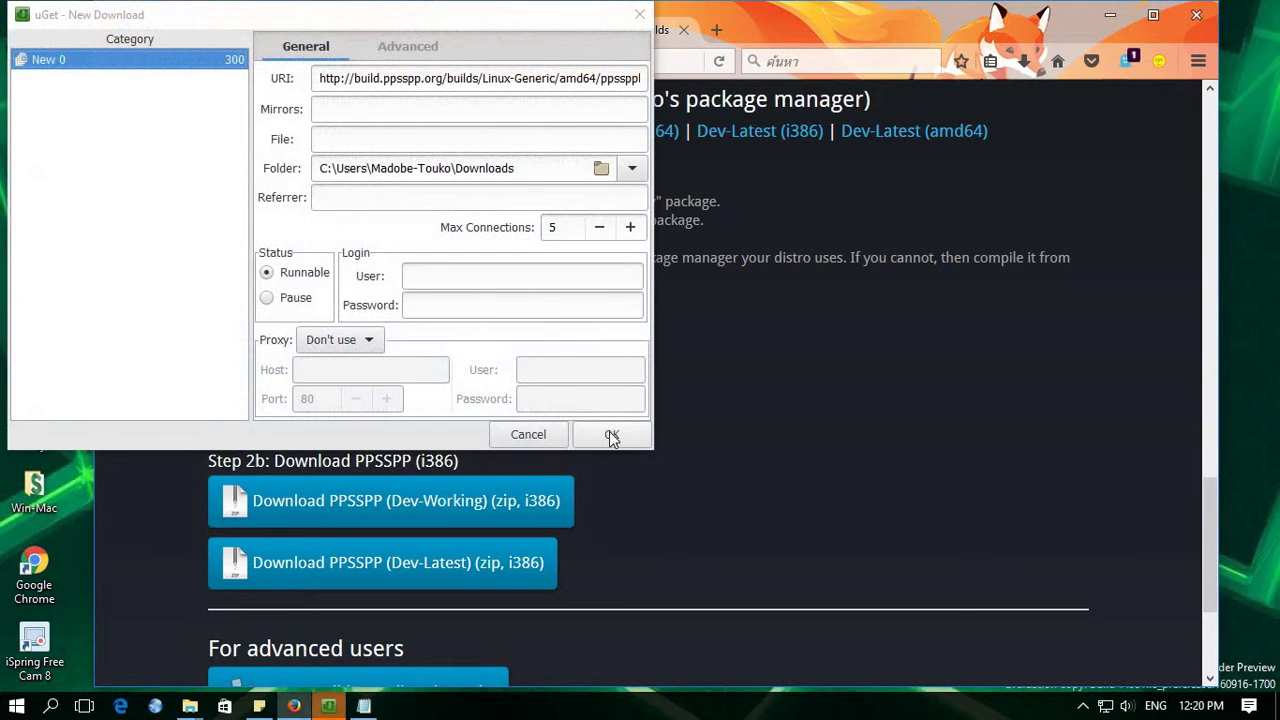
click(609, 433)
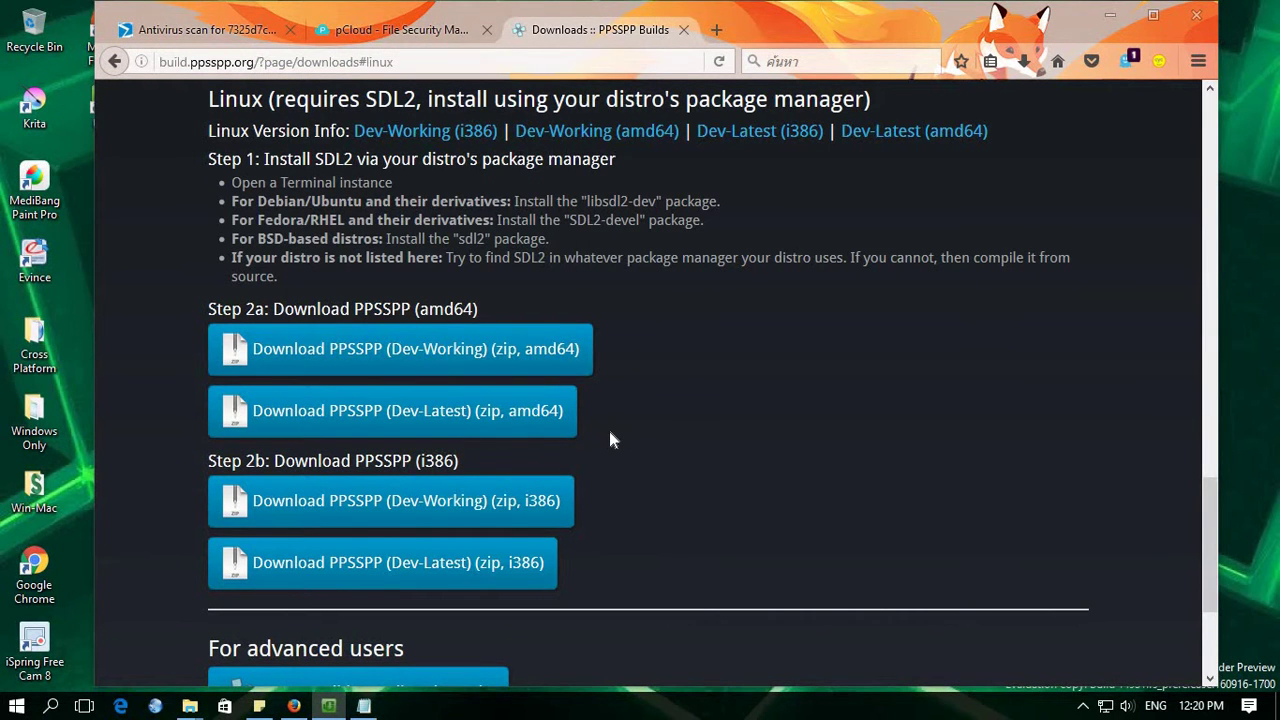
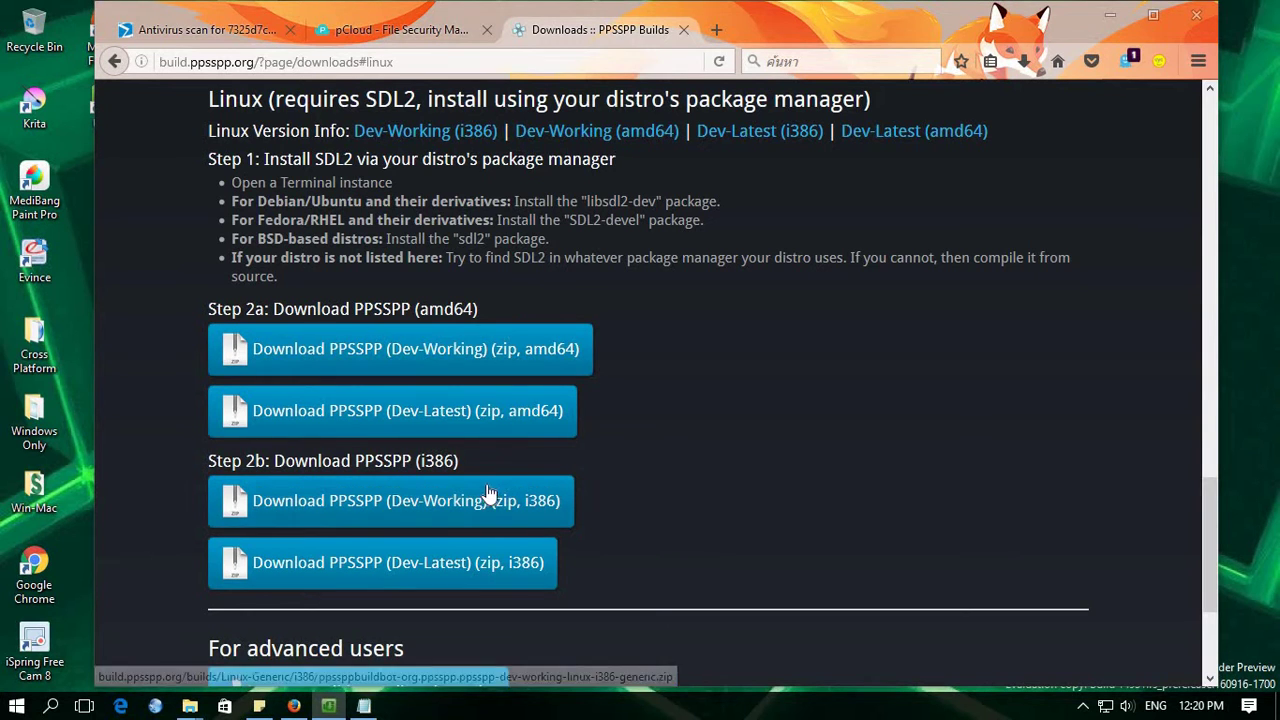
Switch to uGet, minimize Firefox and check the progress of the PPSSPP download
scroll(510, 465, down, 3)
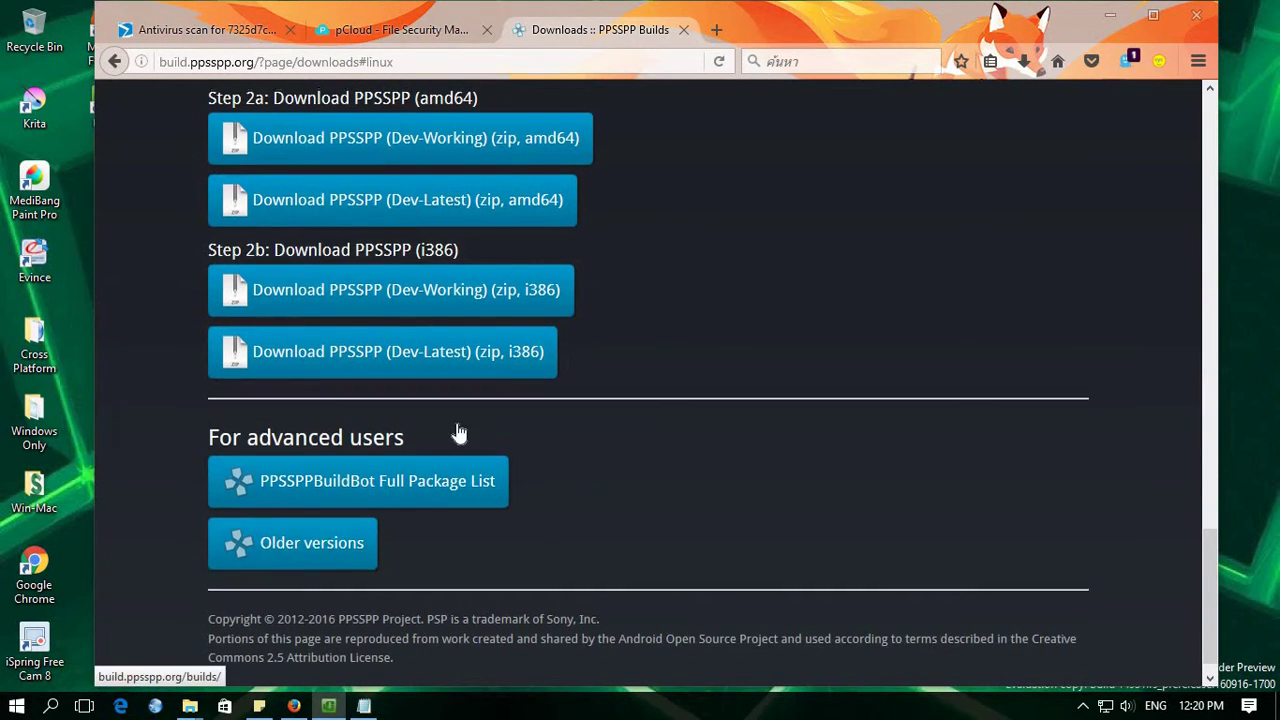
scroll(455, 432, up, 3)
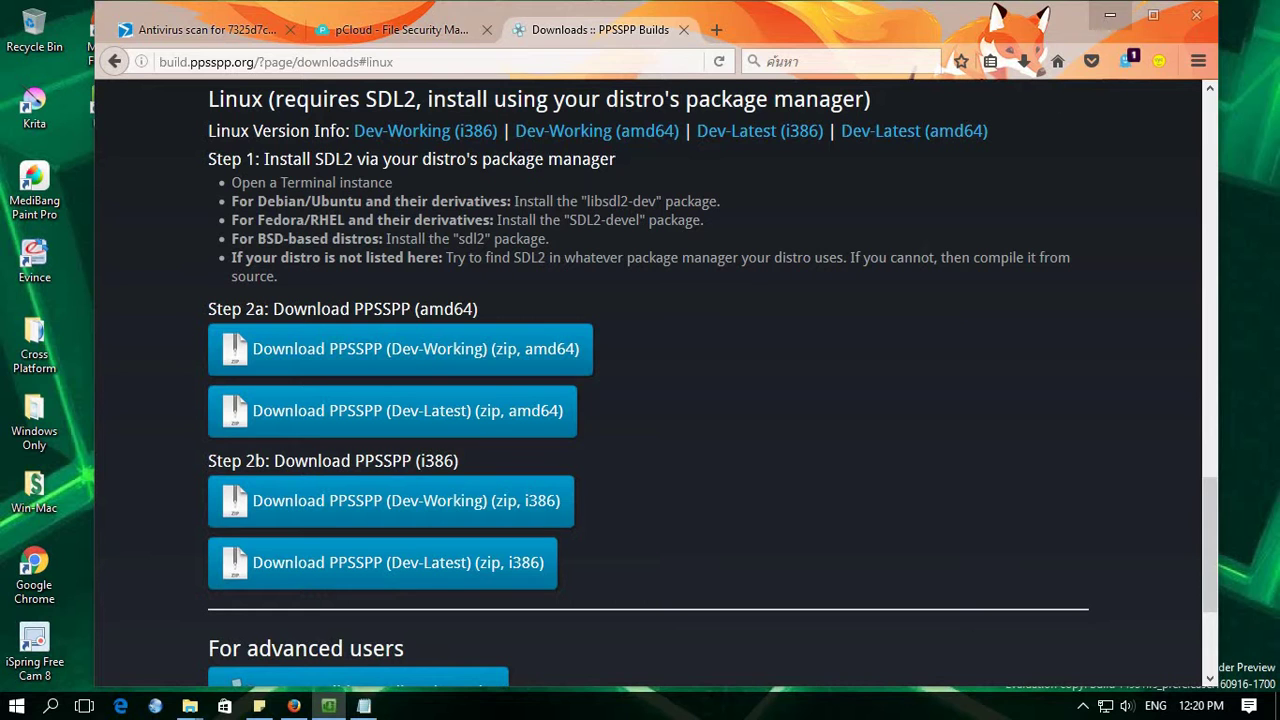
click(328, 706)
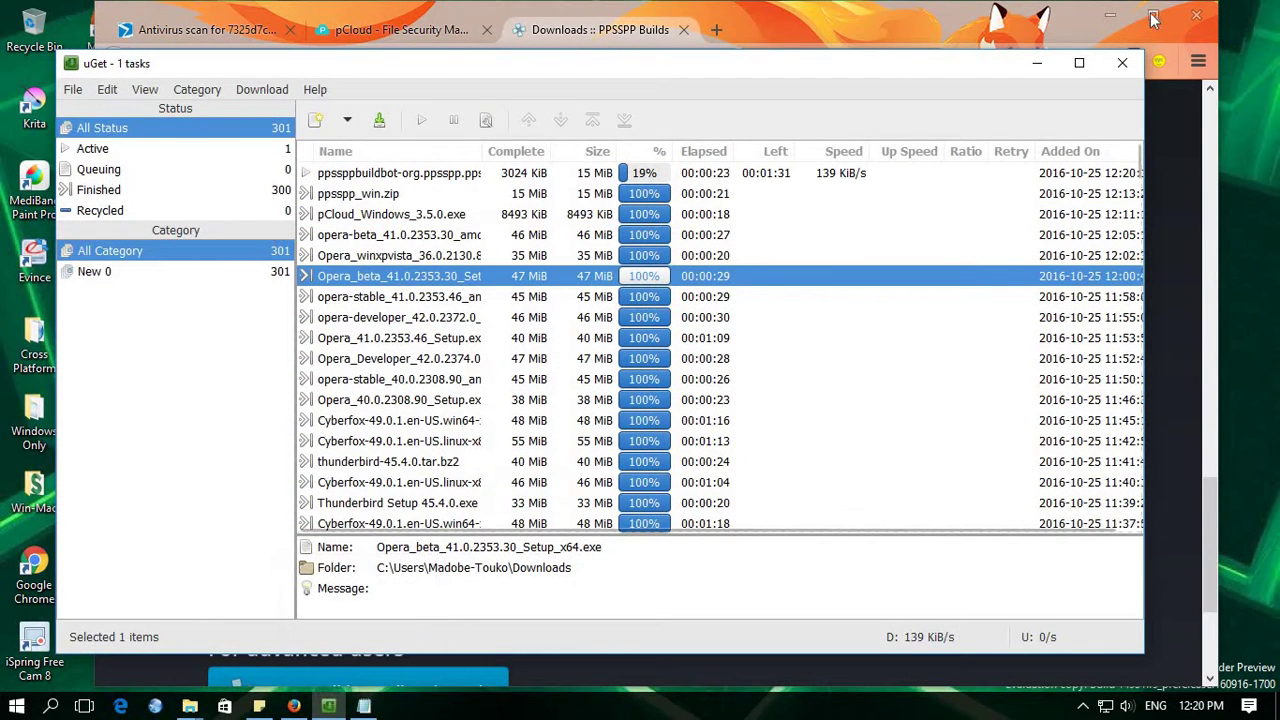
click(1108, 20)
drag(846, 69, 895, 39)
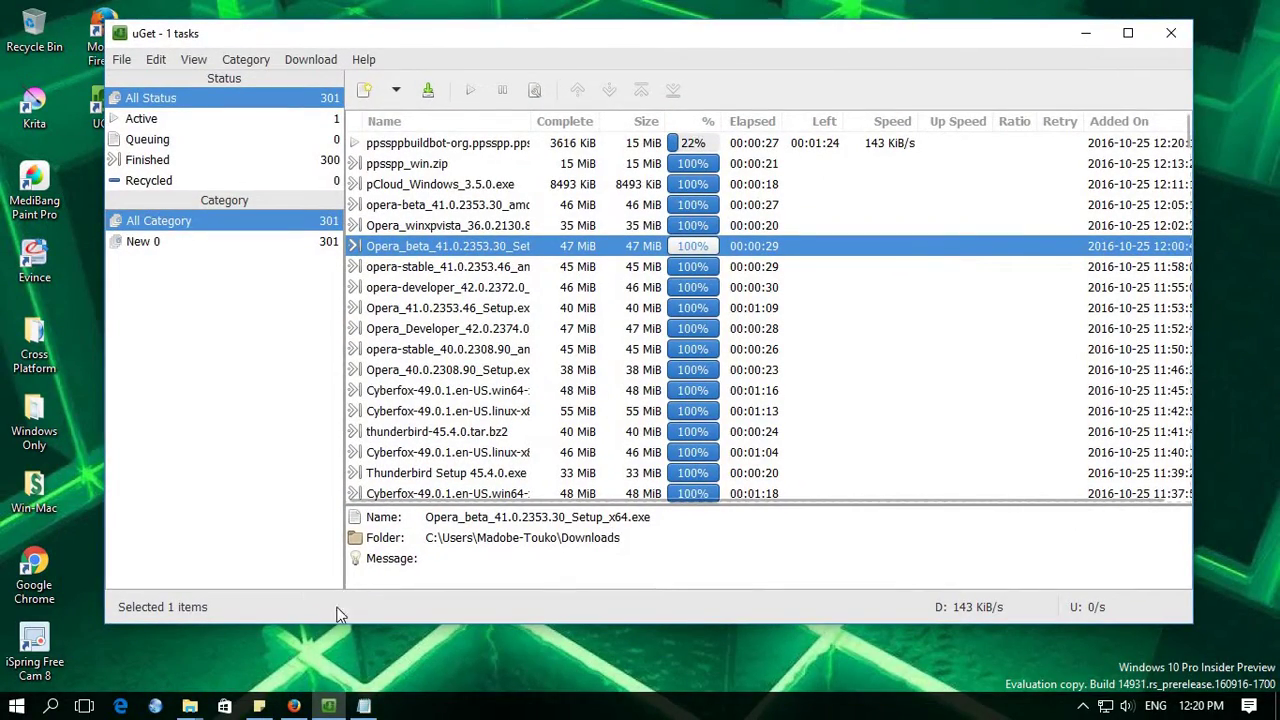
Switch to the VirusTotal report in Firefox and examine the Jiangmin detection for pCloud_Windows_3.5.0.exe
click(294, 706)
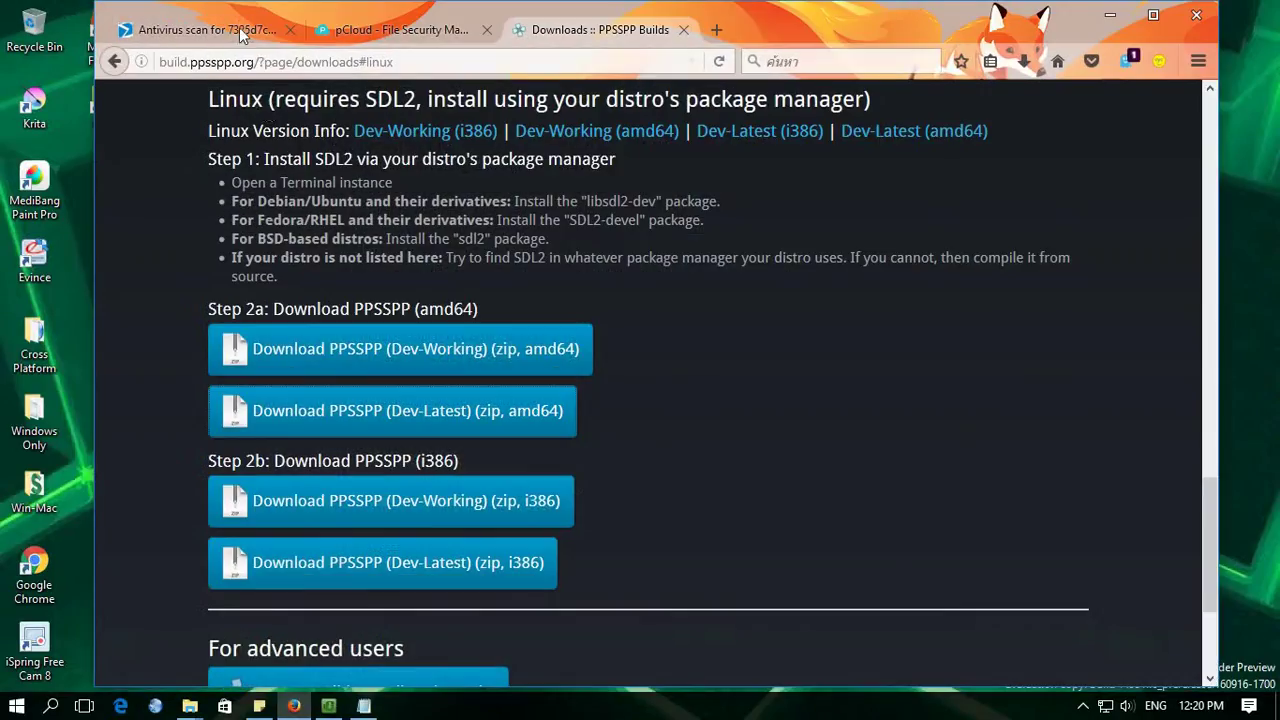
key(ctrl+Tab)
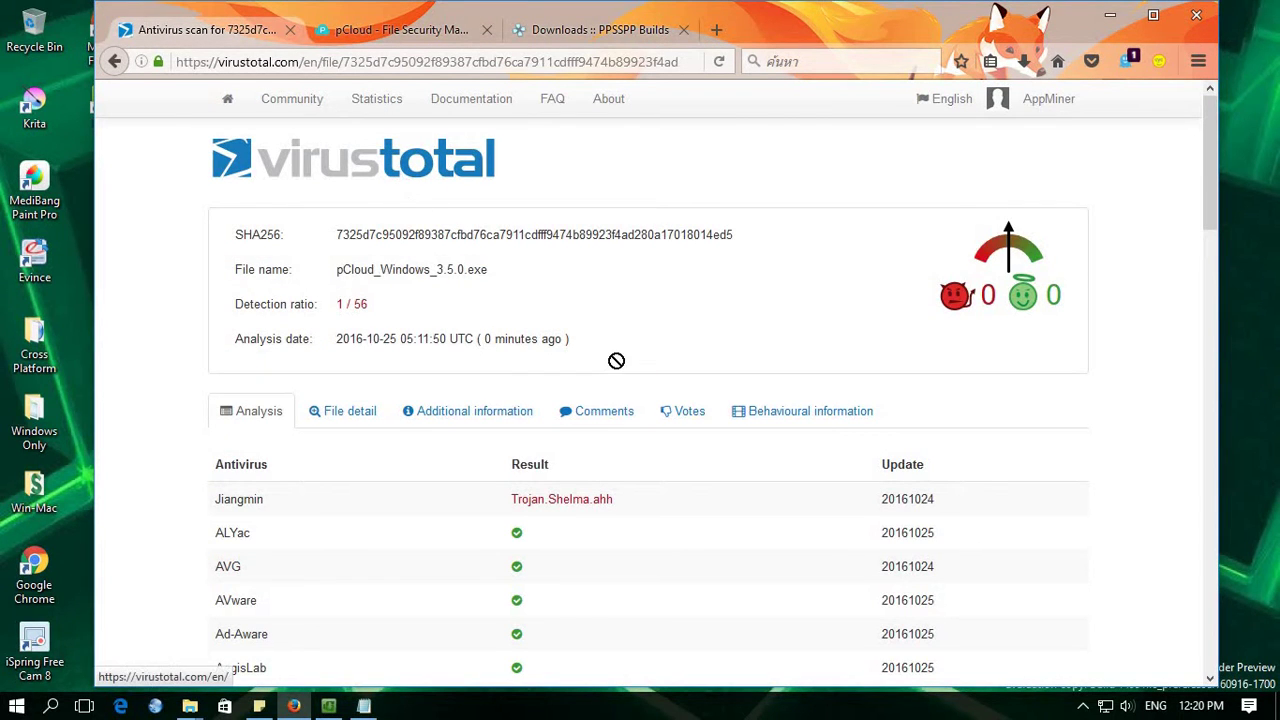
drag(512, 499, 614, 500)
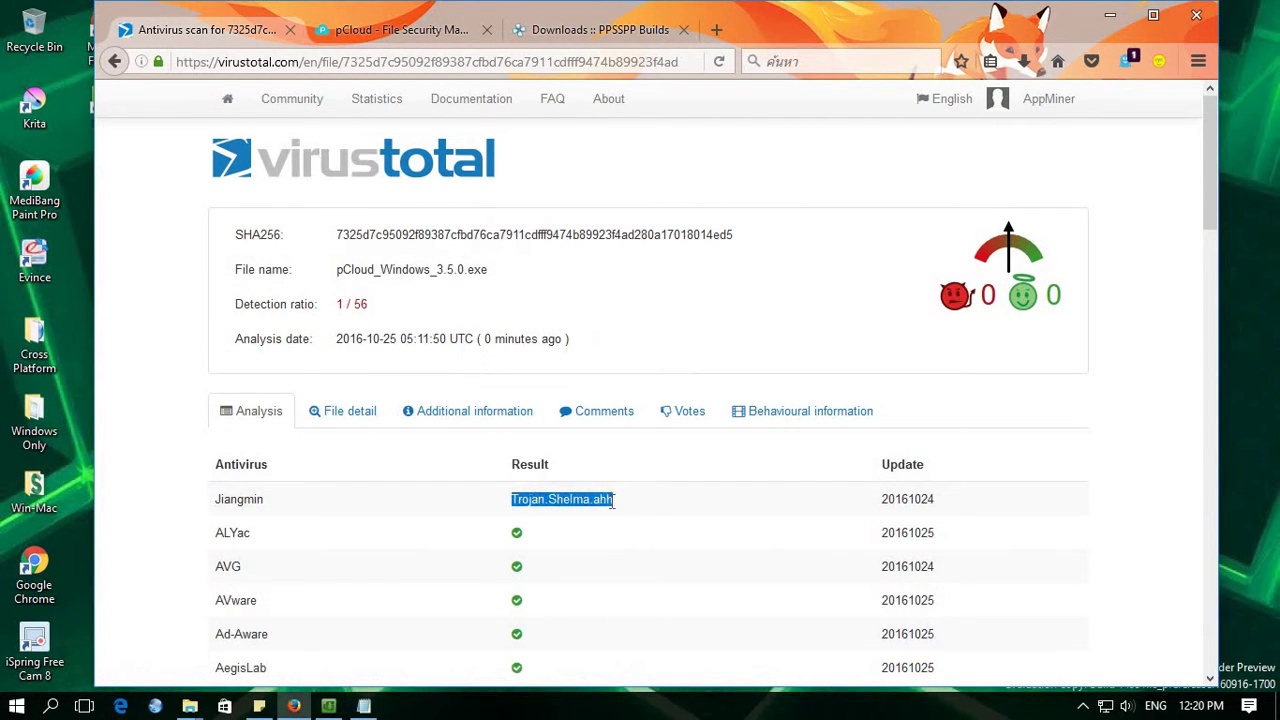
right_click(611, 499)
click(680, 288)
Return to the VirusTotal home page, submit ppsspp_win.zip for scanning and request a reanalysis
click(397, 190)
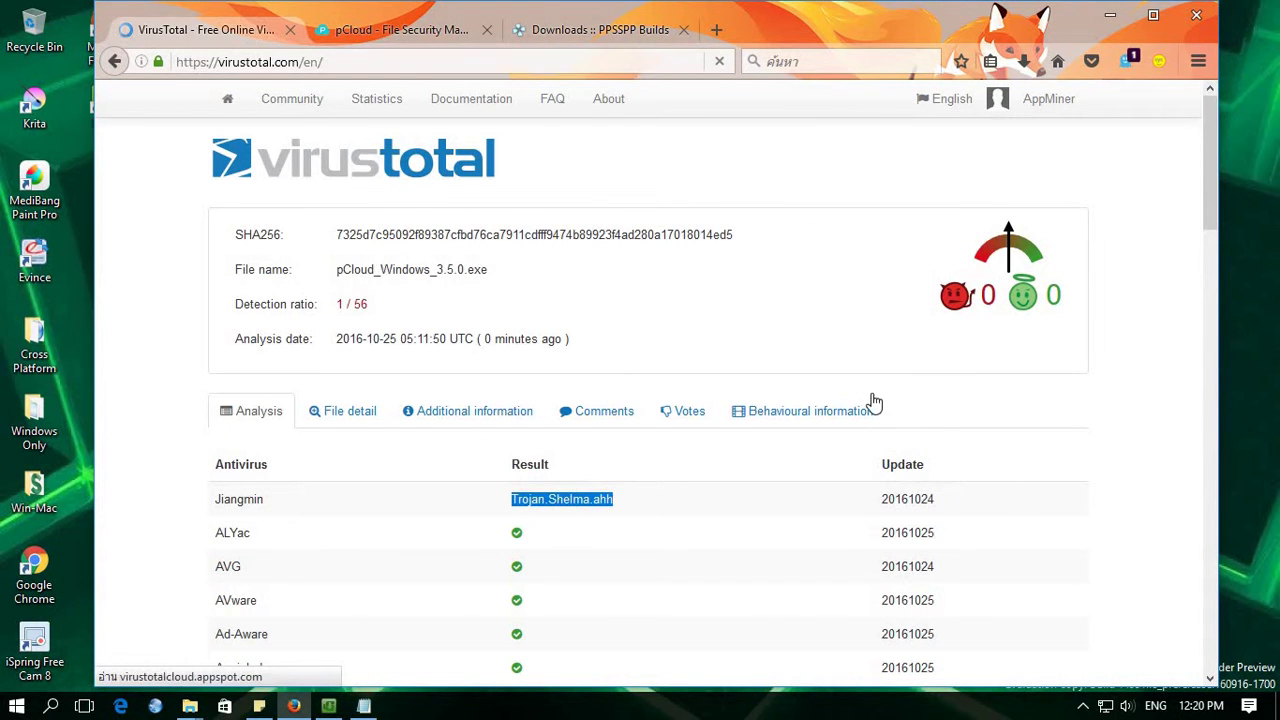
click(864, 396)
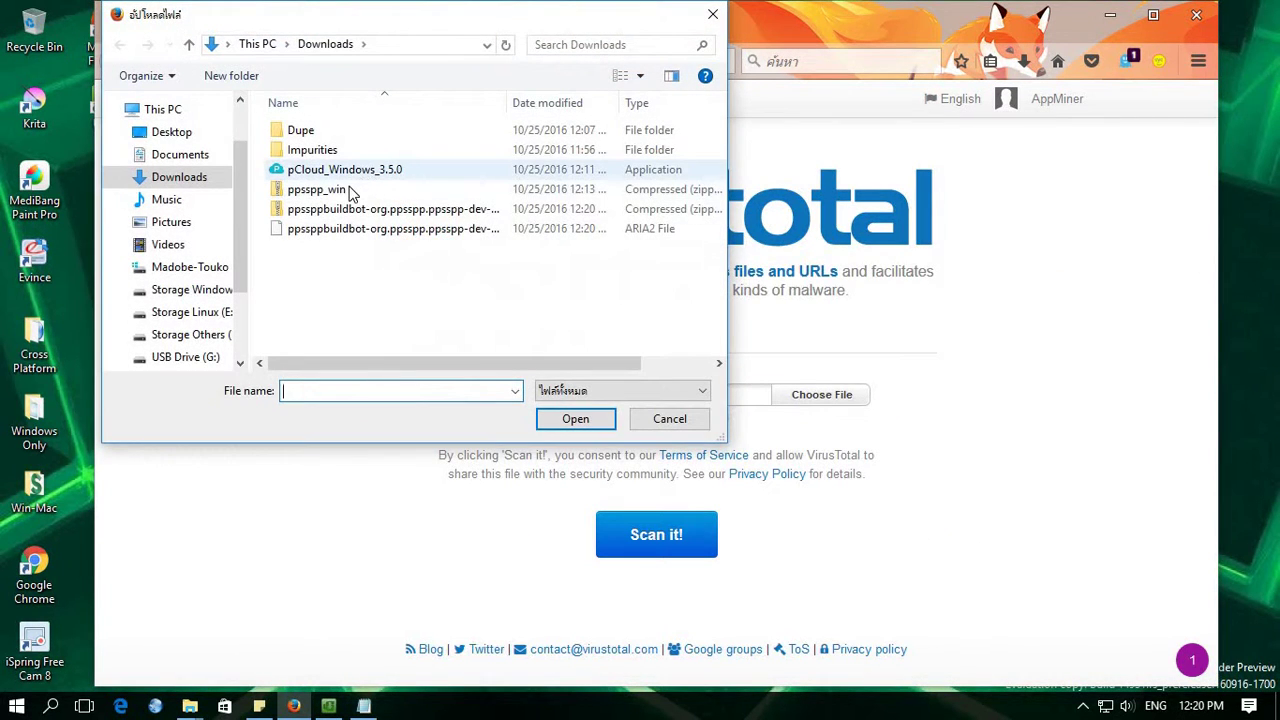
click(349, 190)
click(575, 419)
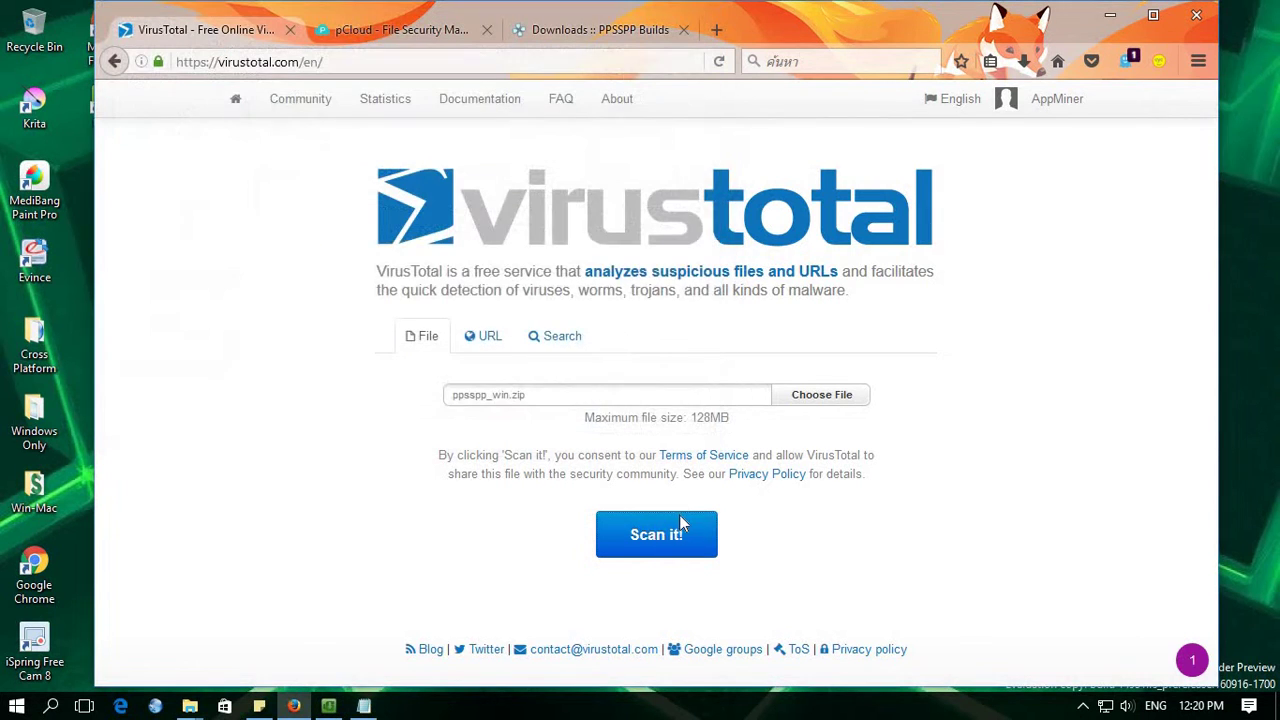
click(679, 517)
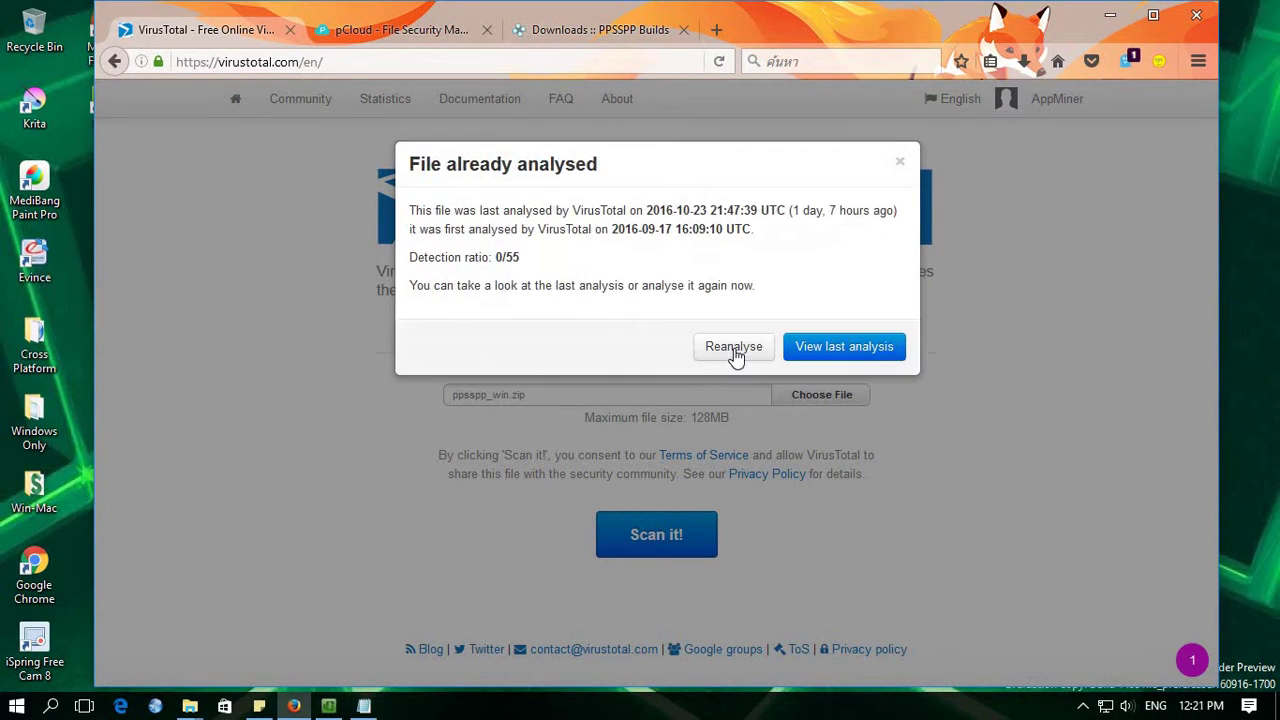
click(733, 346)
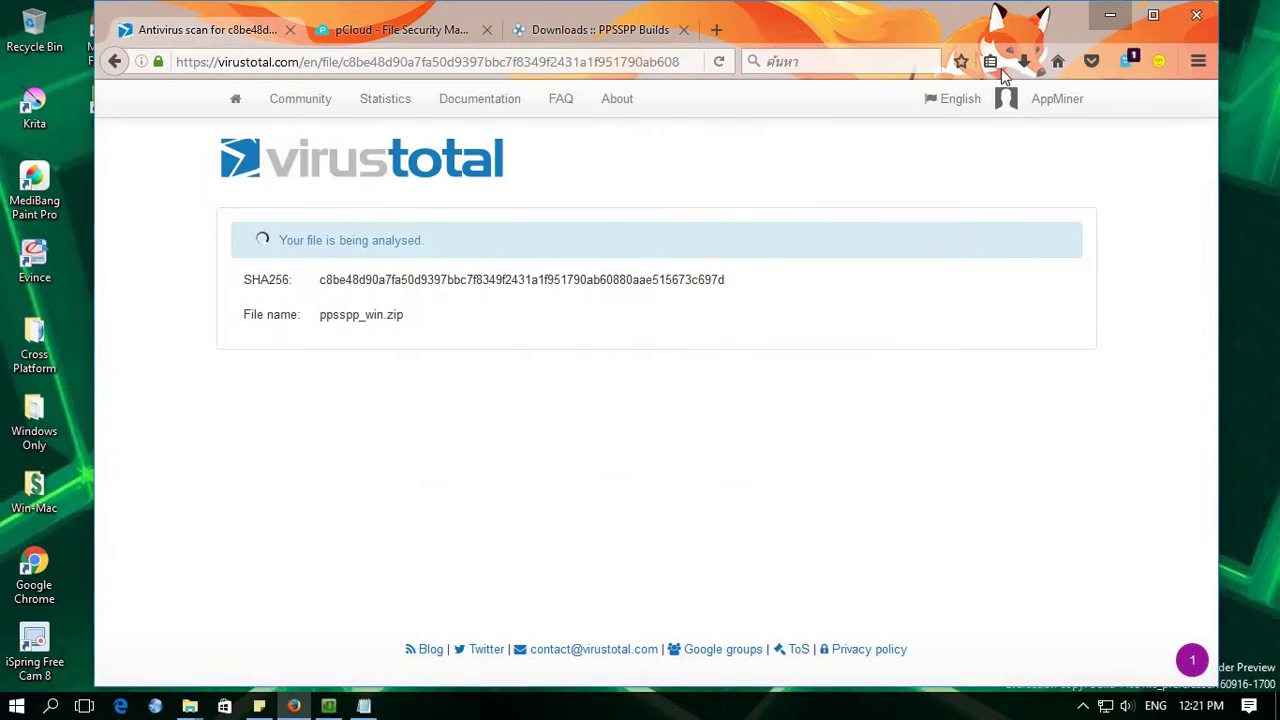
Minimize Firefox and uGet to reach the PPSSPP text file and delete the sticky note covering it
click(1110, 15)
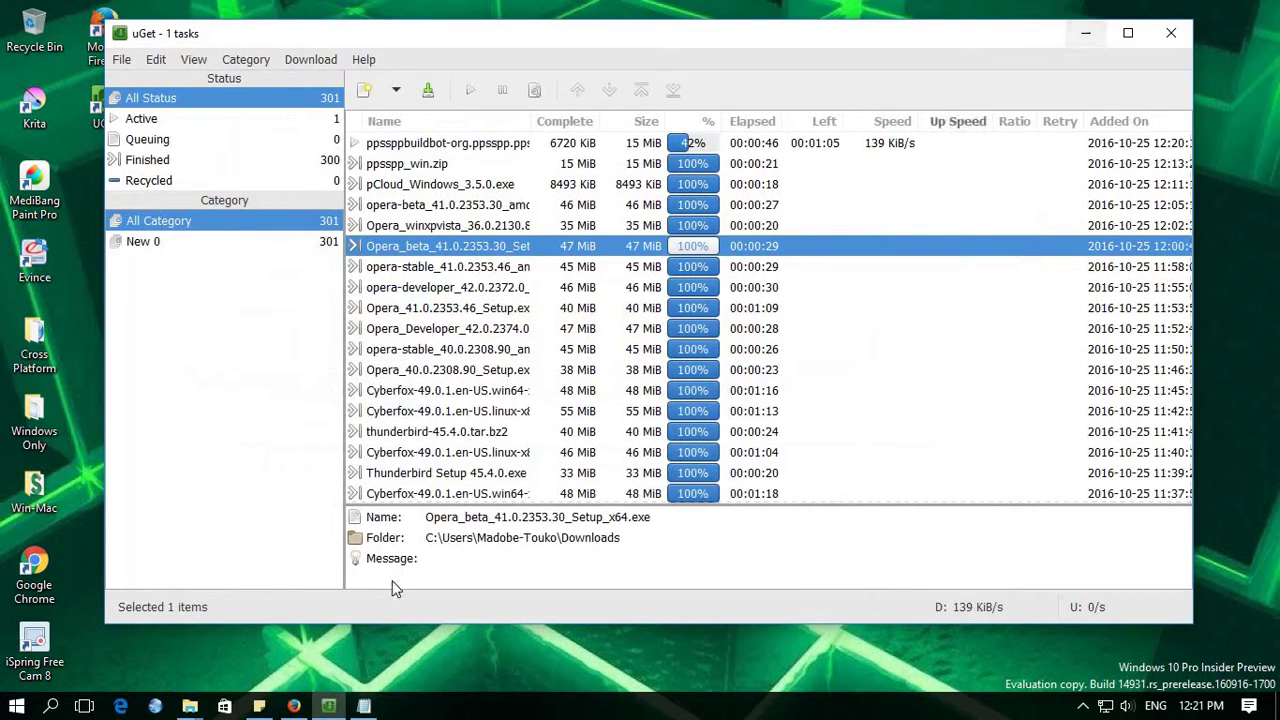
click(1087, 34)
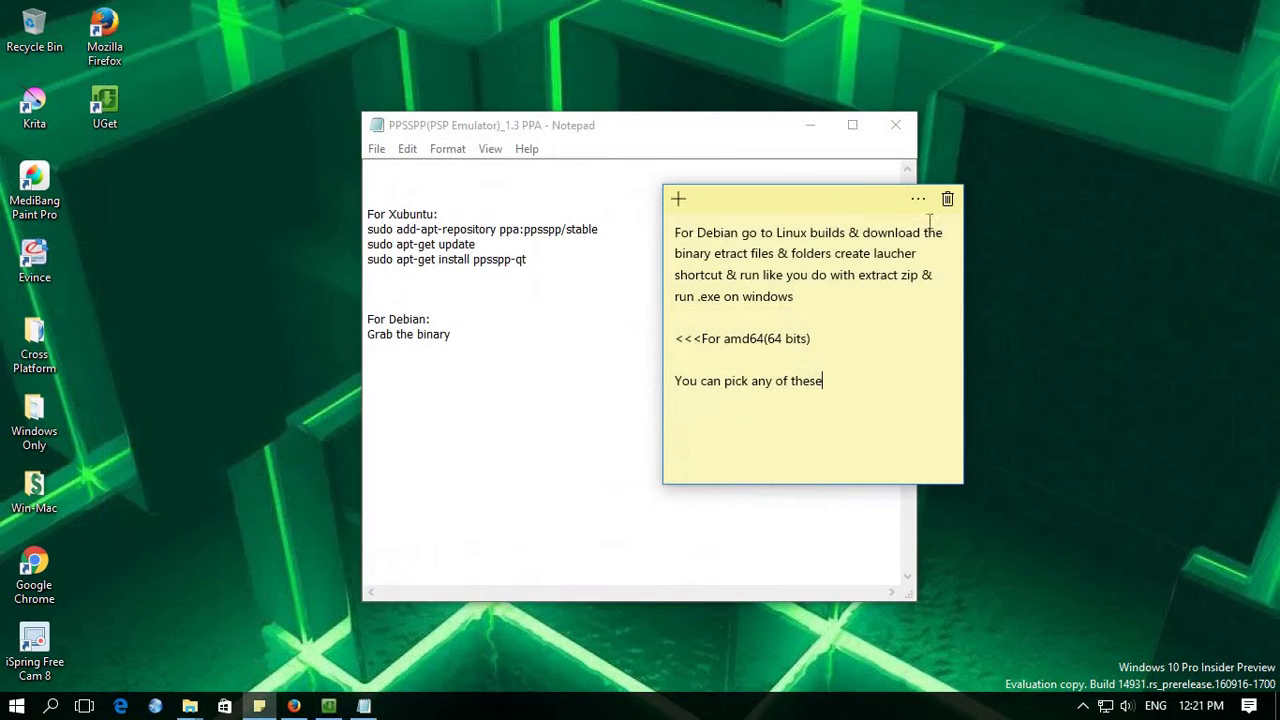
click(948, 201)
click(803, 368)
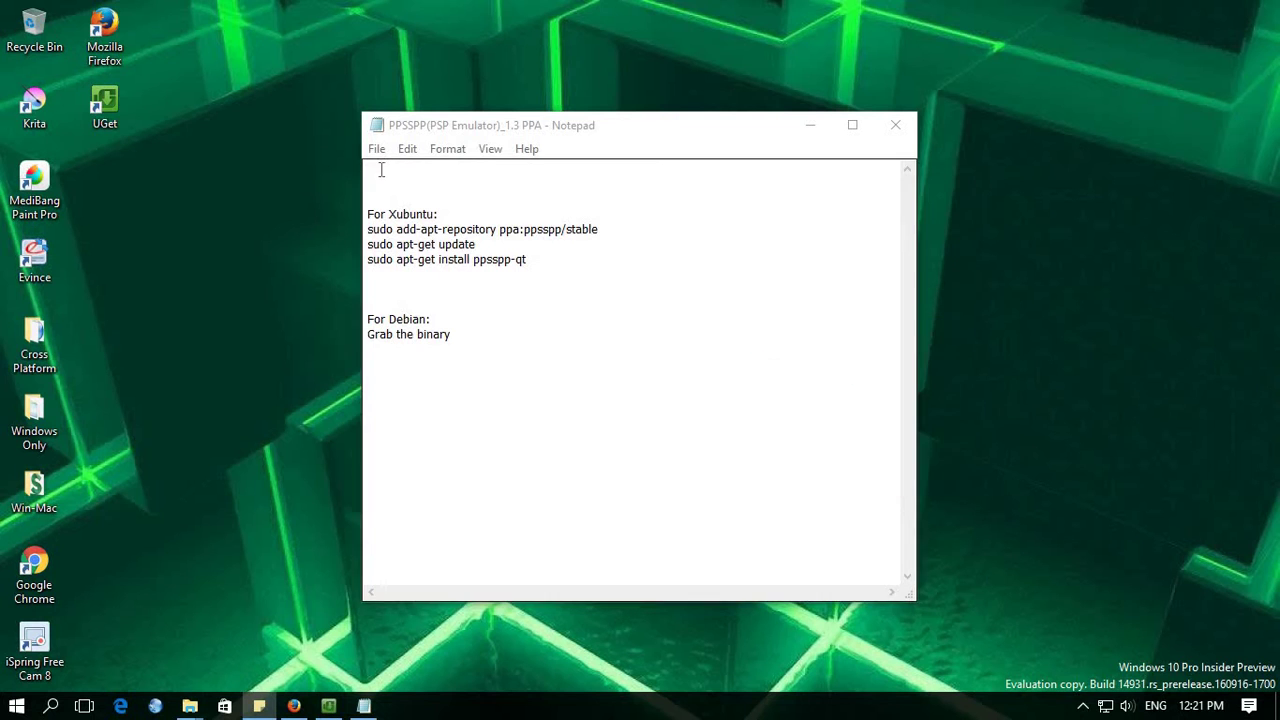
click(294, 706)
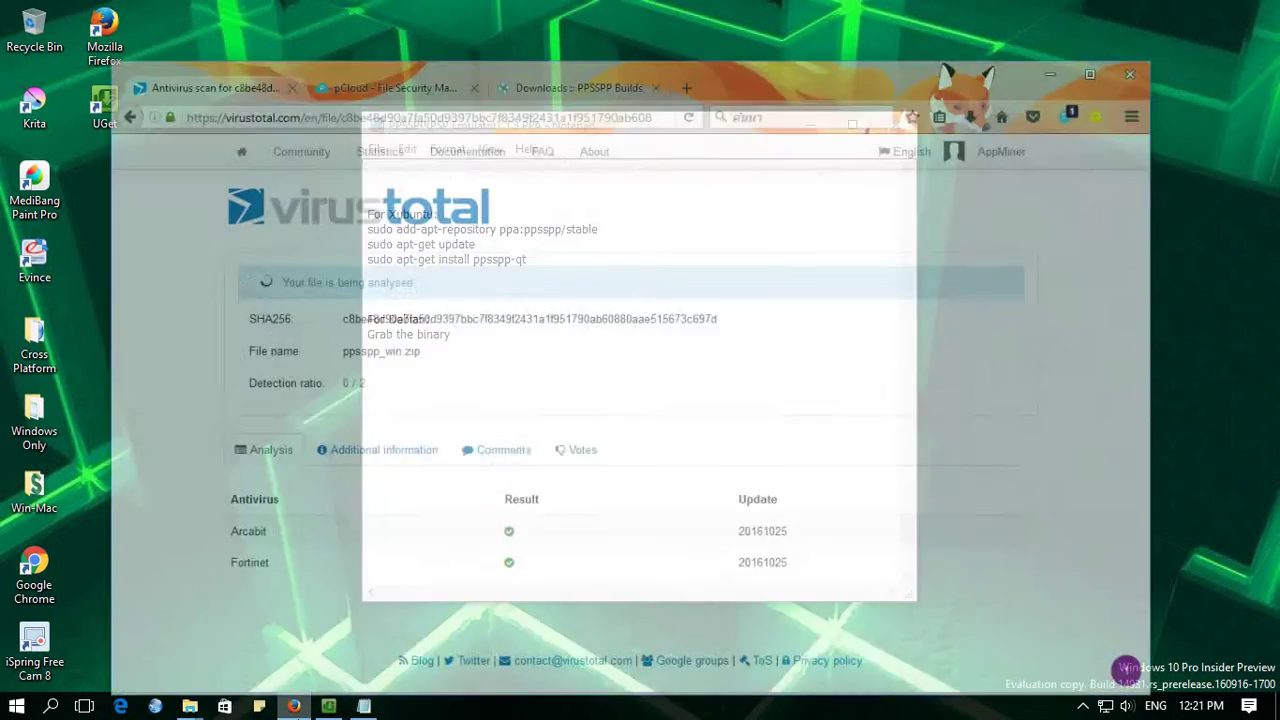
click(294, 706)
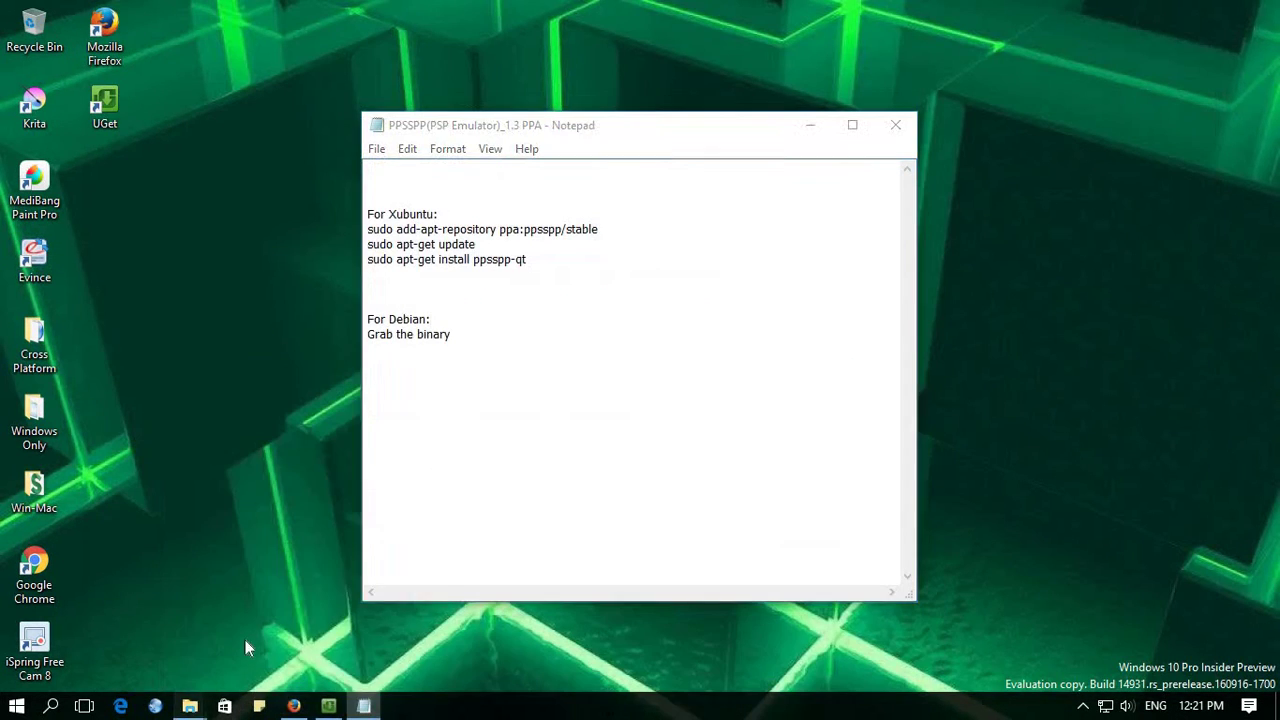
Switch to the Downloads folder and rename pCloud_Windows_3.5.0 as pCloud_3.5[Trojan.Shelma.ahh]
key(alt+Tab)
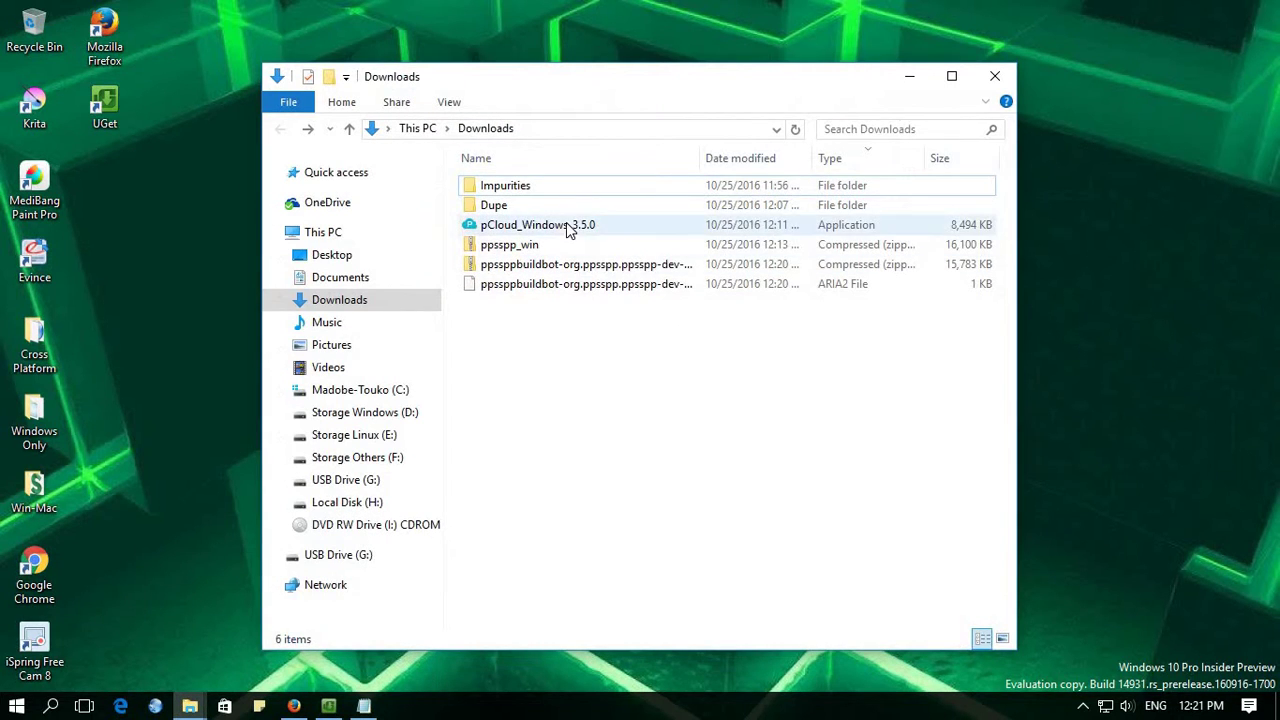
right_click(566, 226)
key(m)
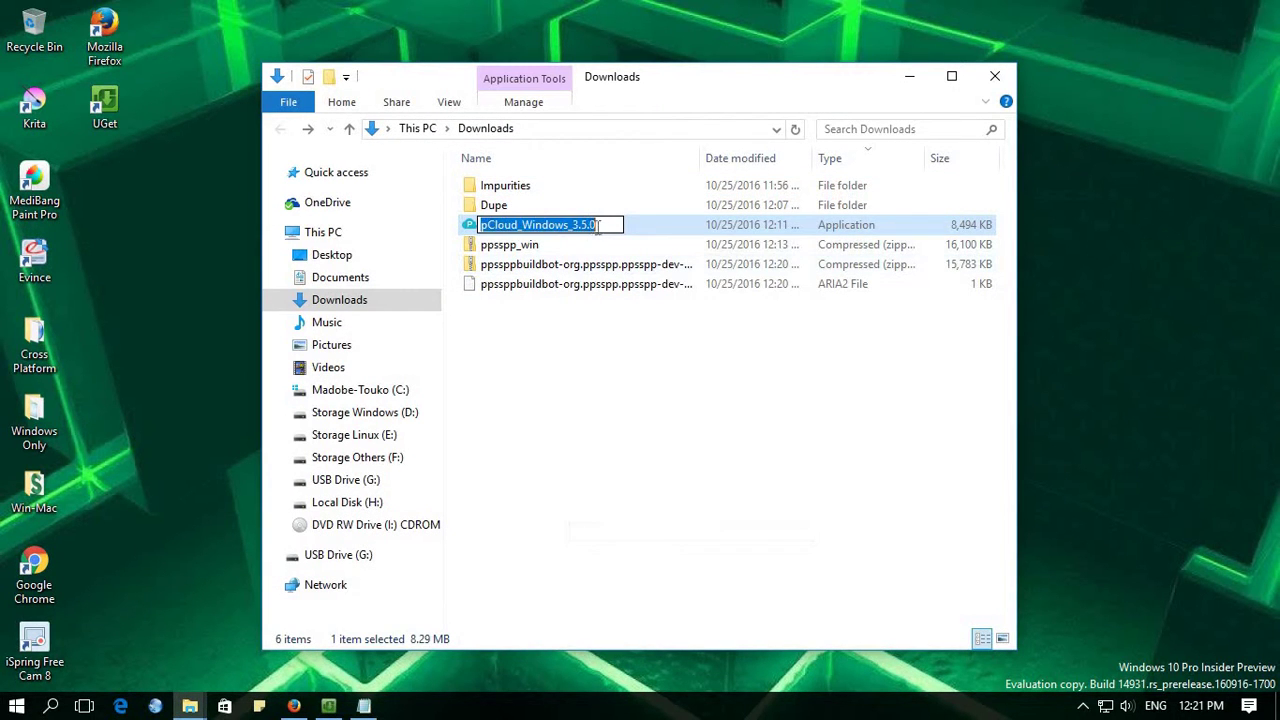
double_click(601, 226)
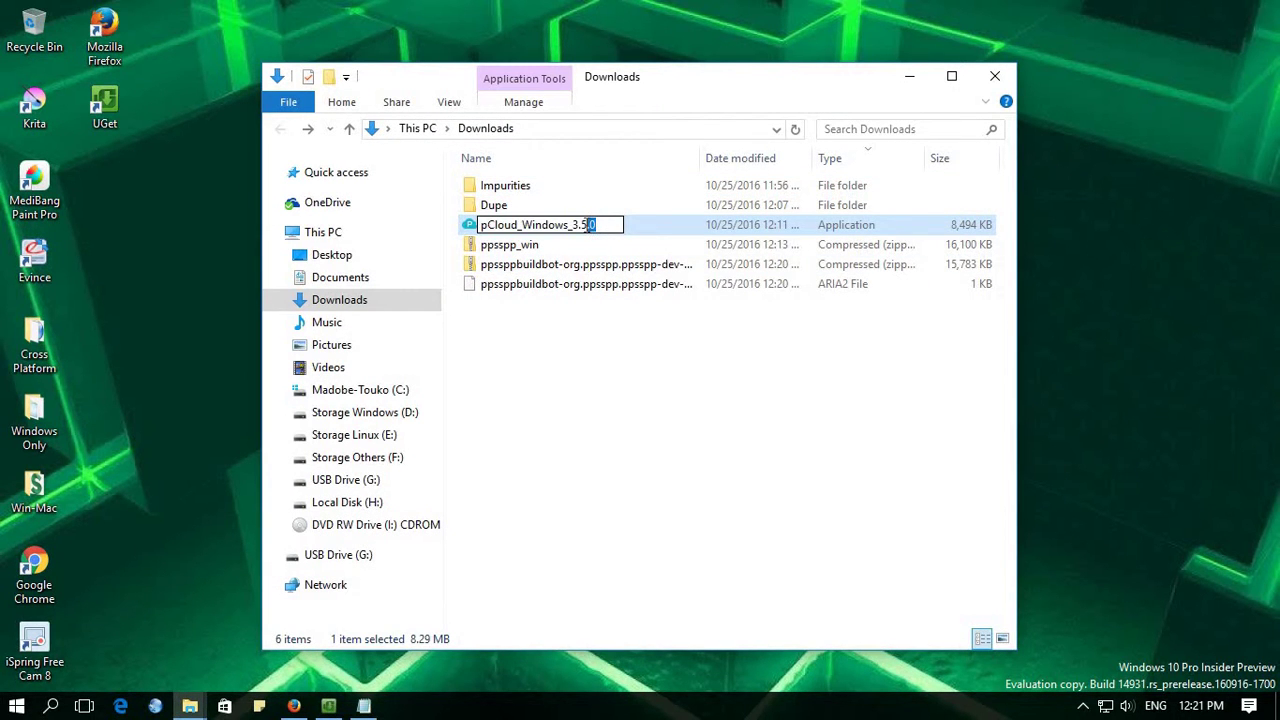
key(BackSpace)
right_click(588, 226)
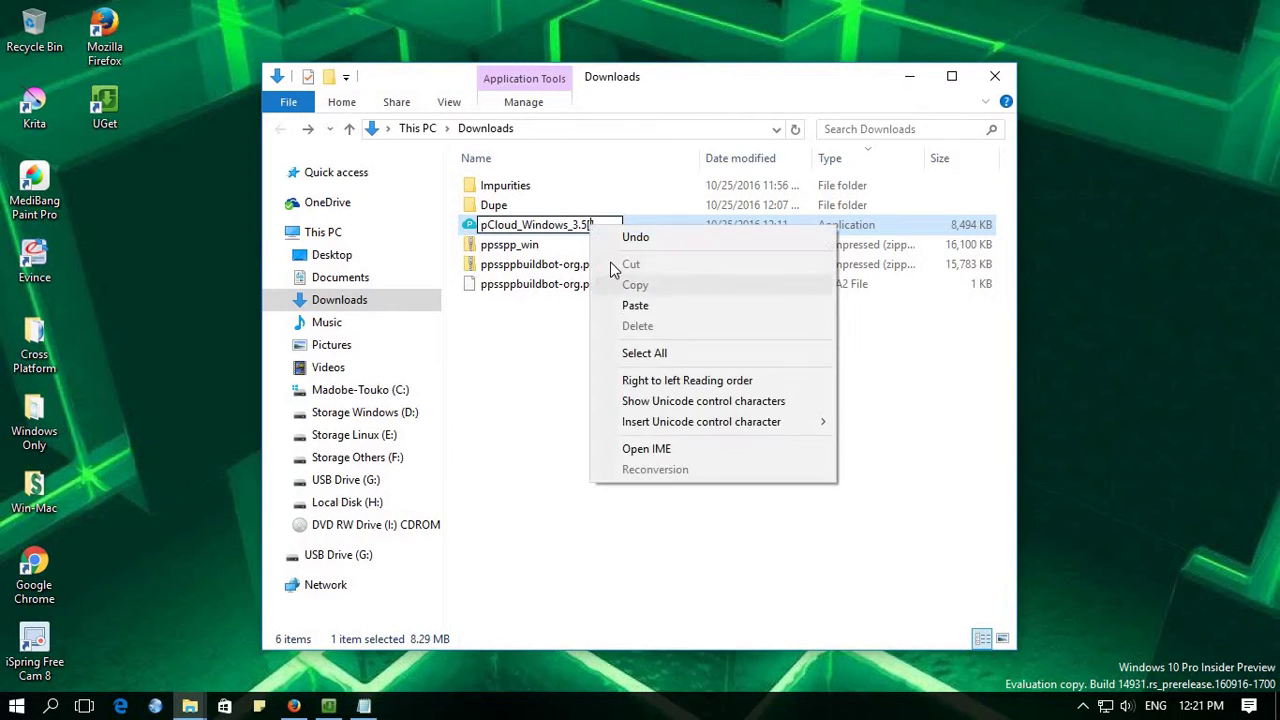
click(640, 302)
drag(571, 226, 520, 230)
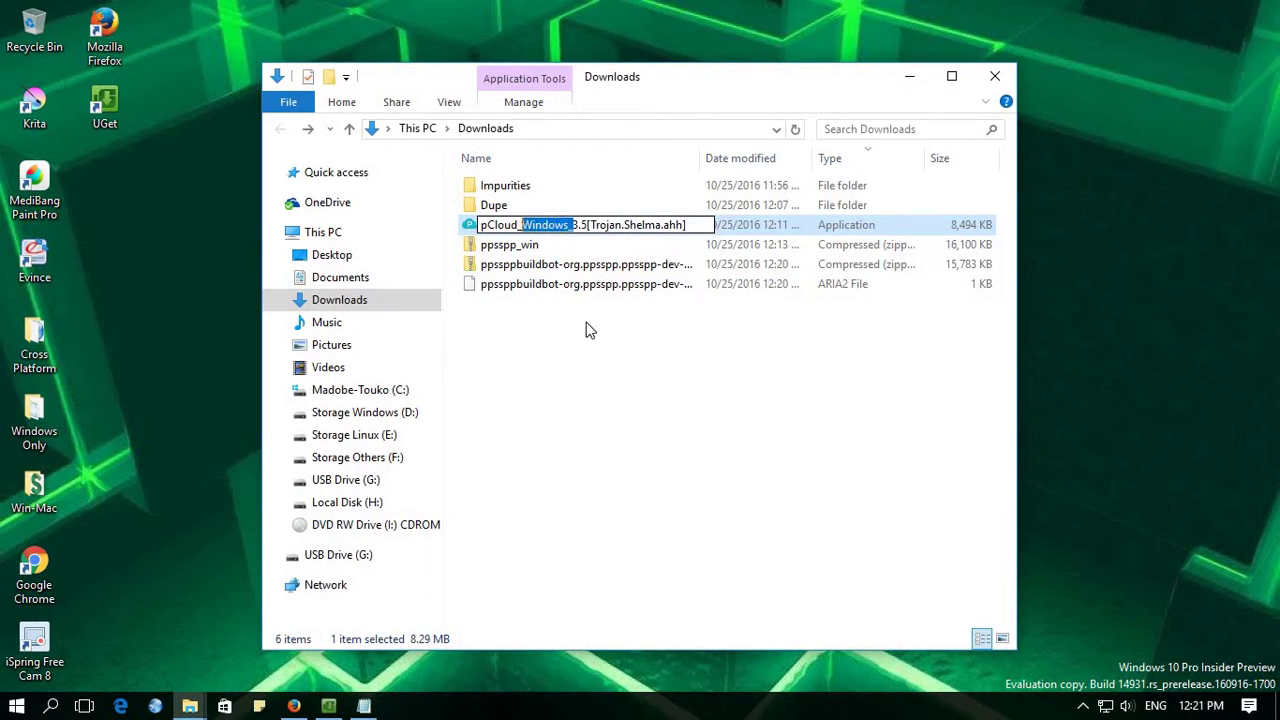
key(BackSpace)
click(597, 372)
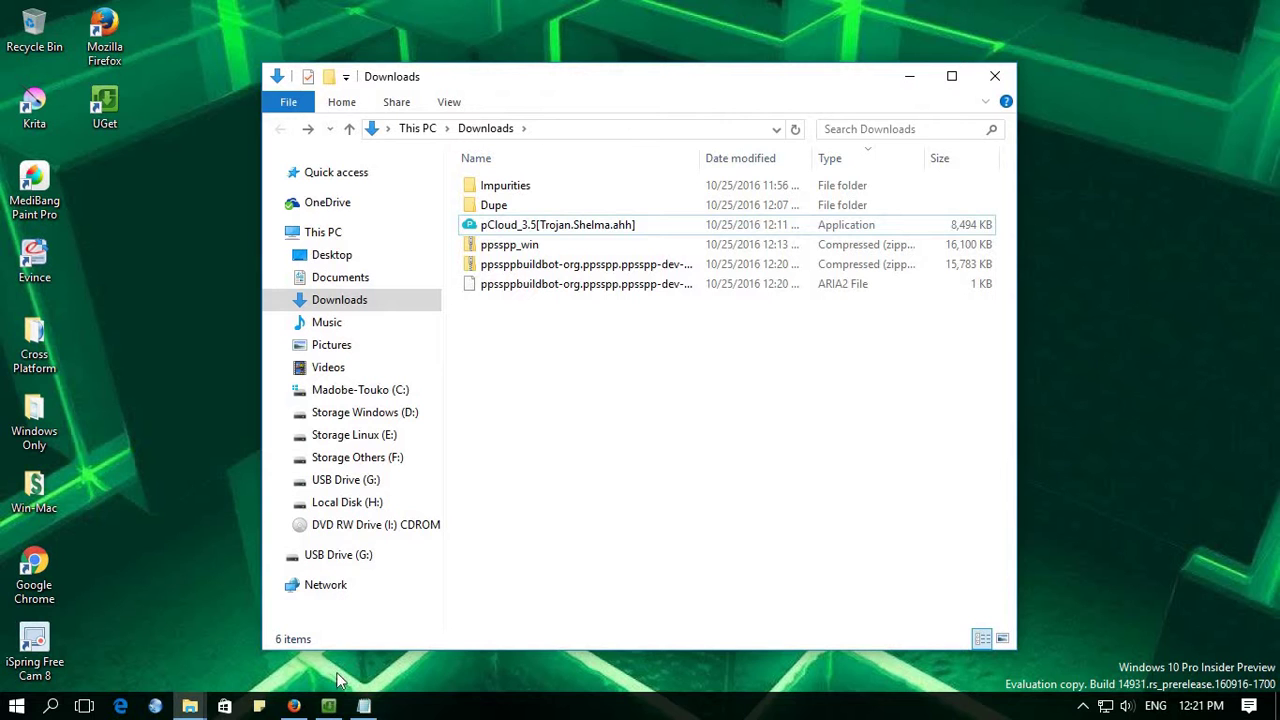
Copy the address of the PPSSPP Linux downloads page from Firefox, and minimize the browser
click(307, 708)
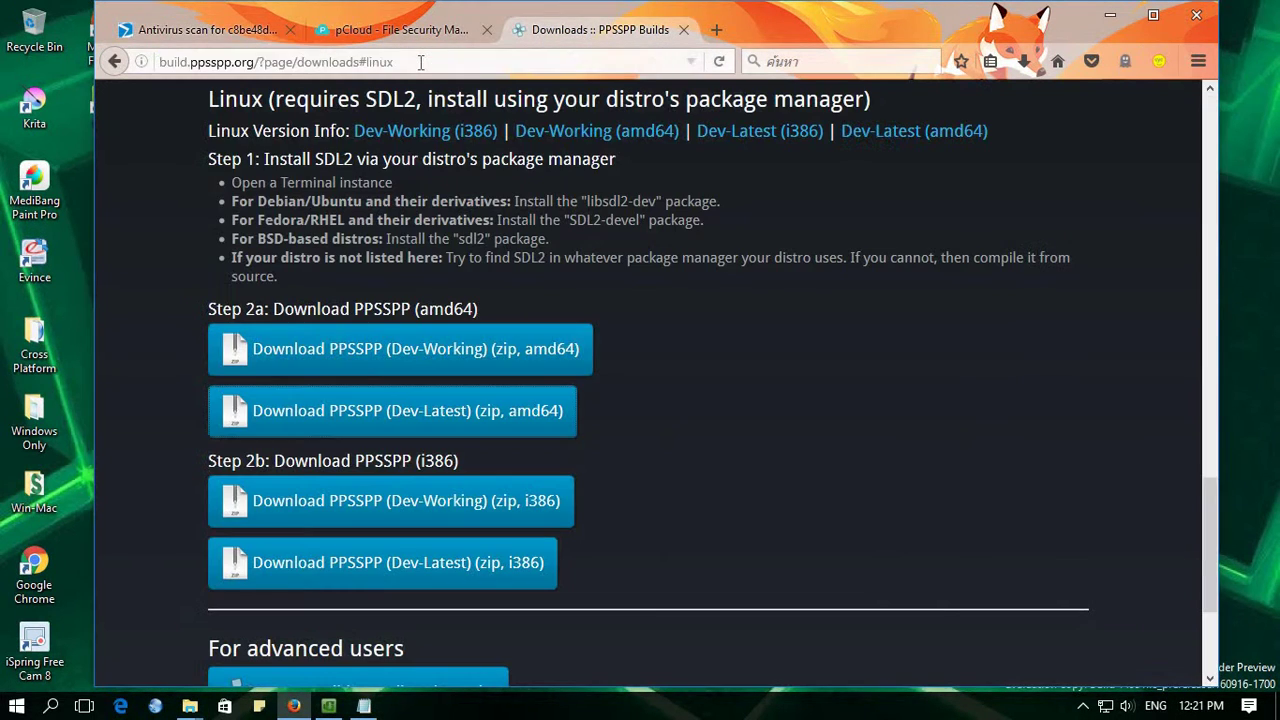
click(465, 62)
right_click(465, 62)
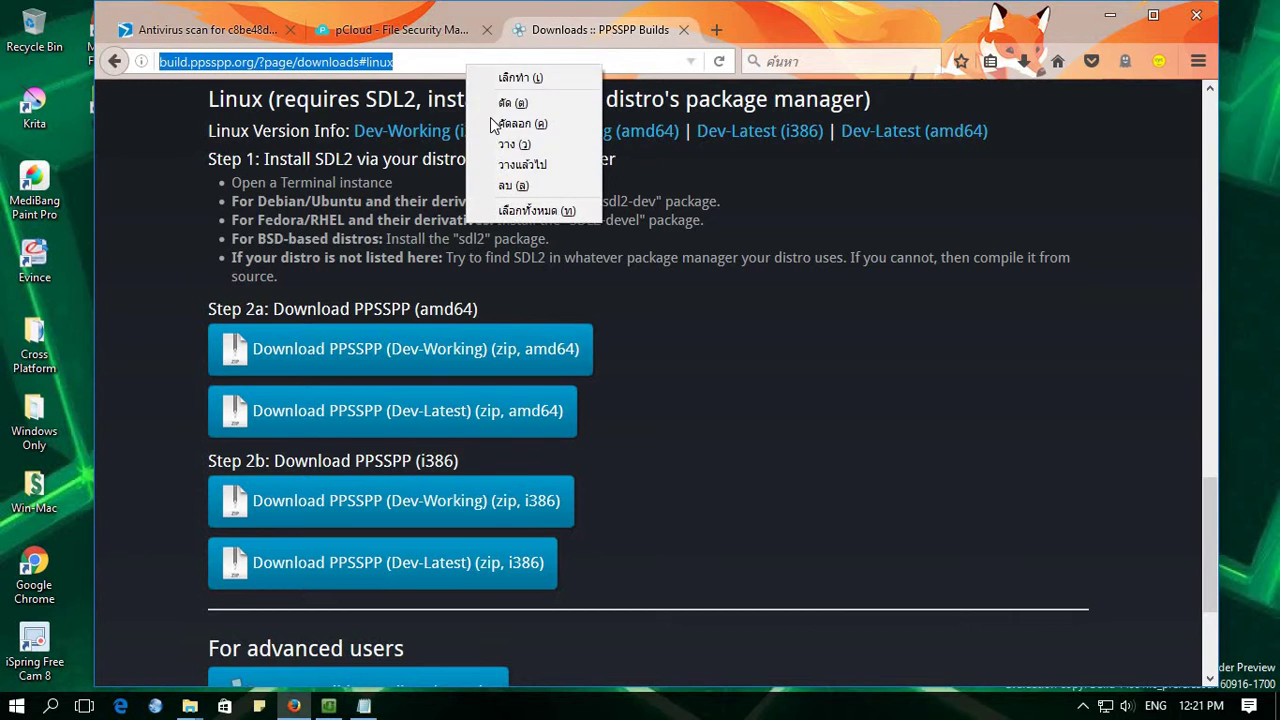
click(566, 124)
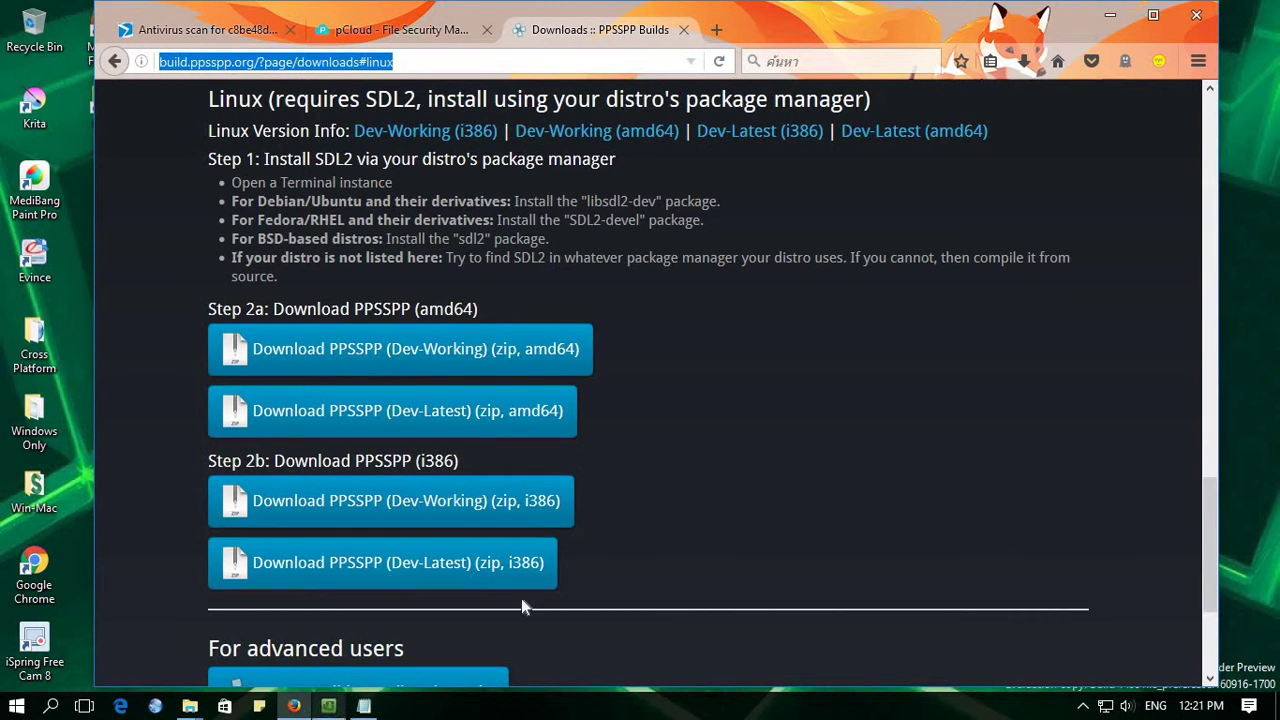
click(294, 706)
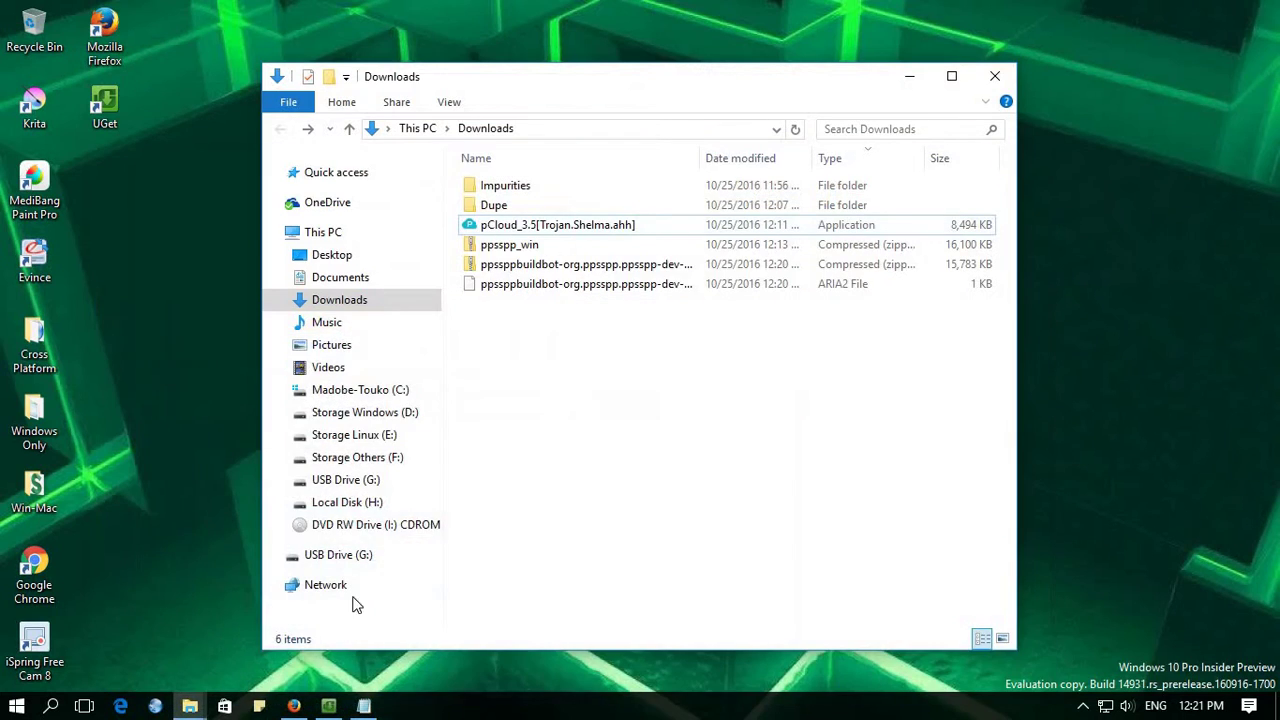
click(363, 706)
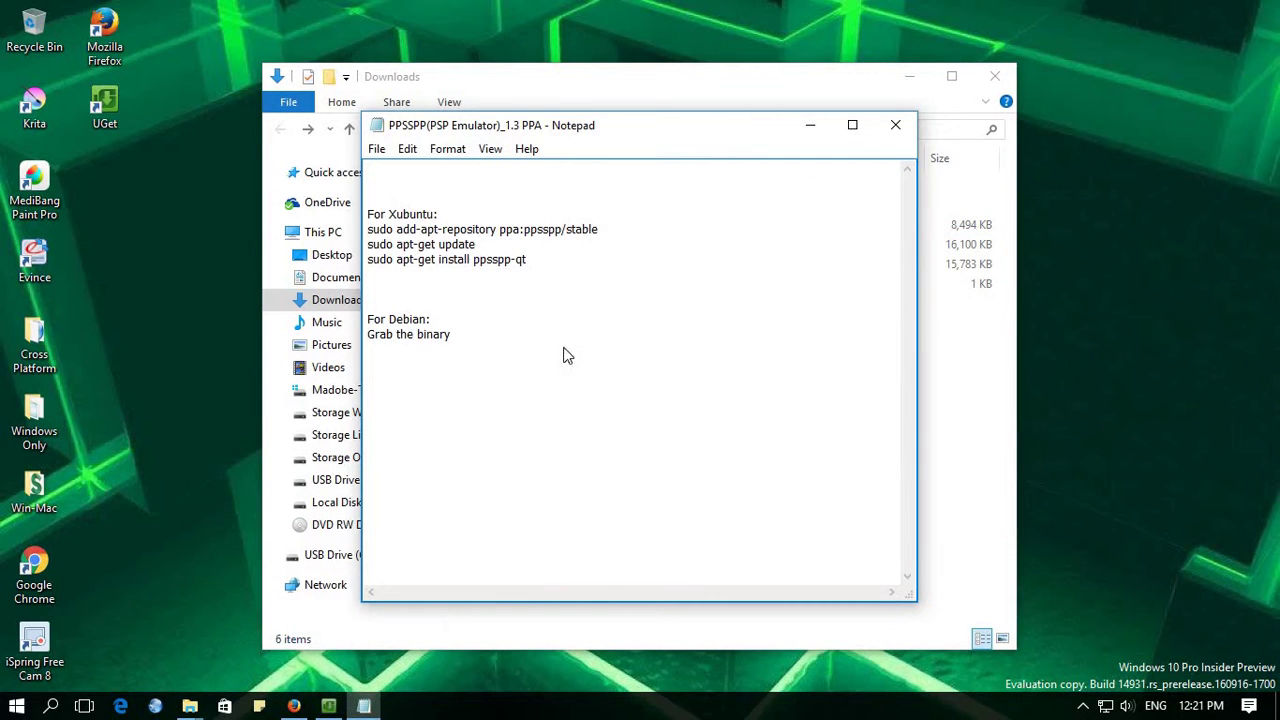
right_click(563, 356)
click(609, 426)
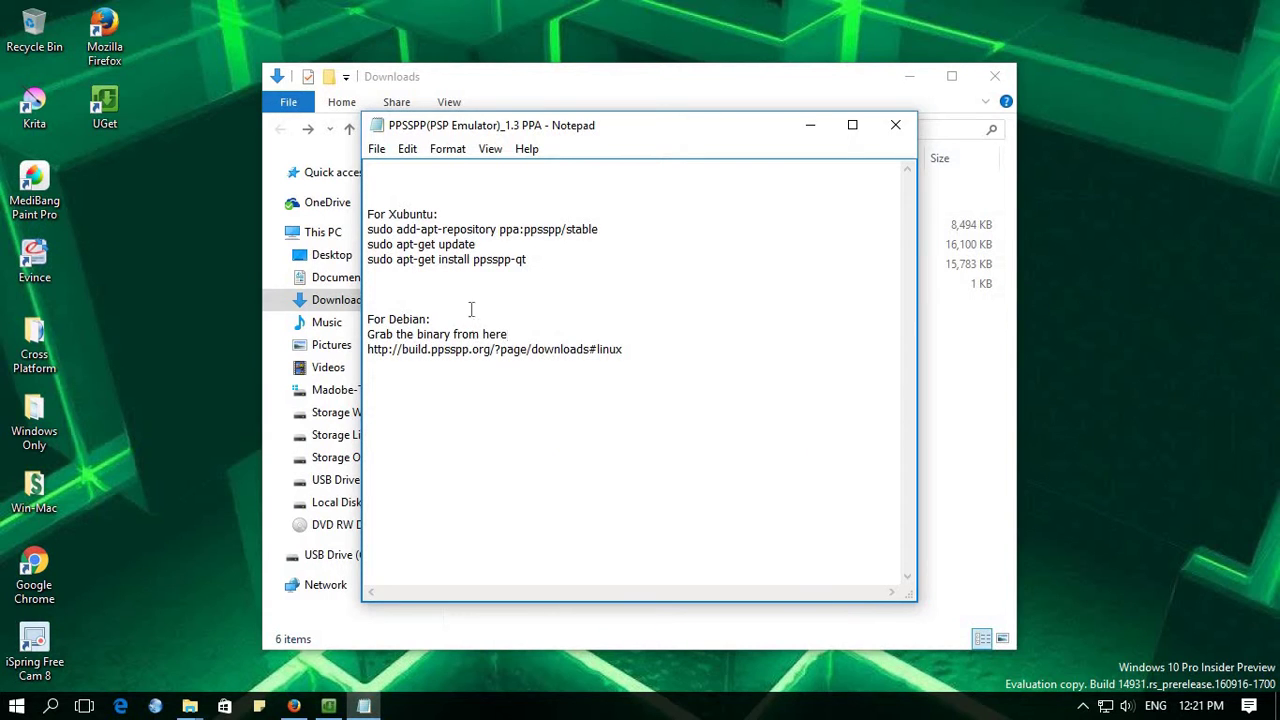
click(383, 148)
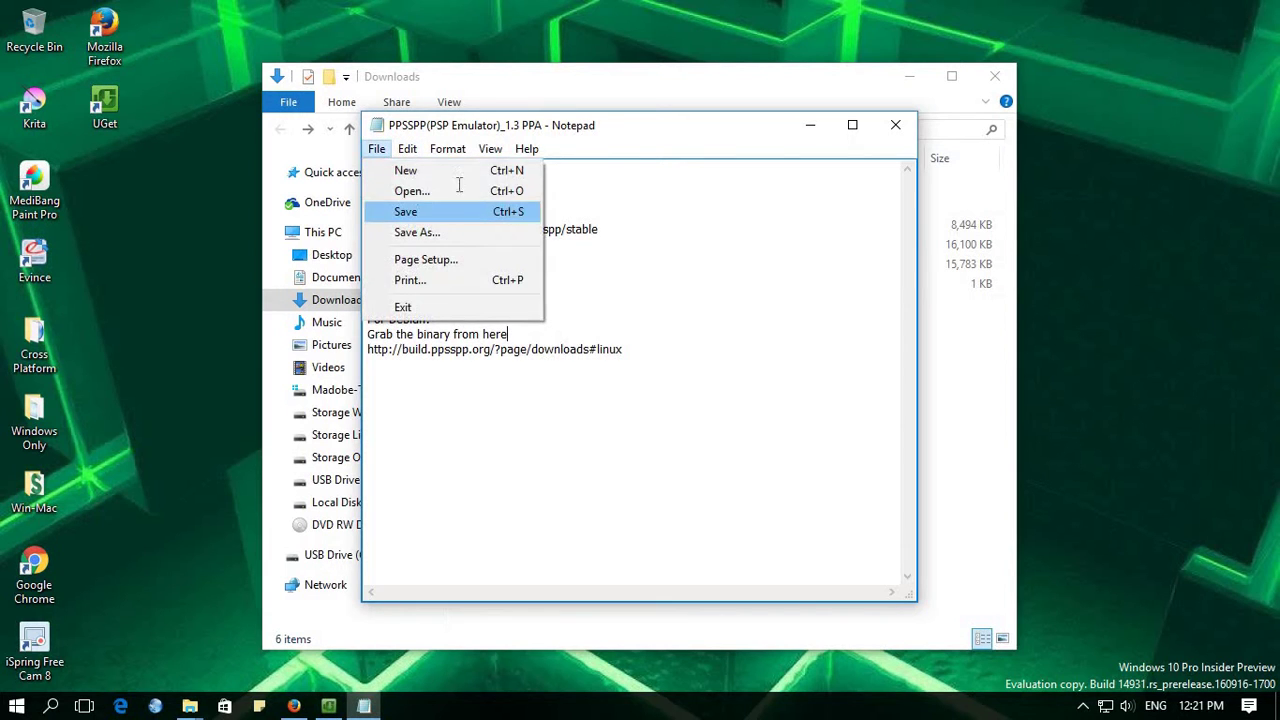
click(405, 208)
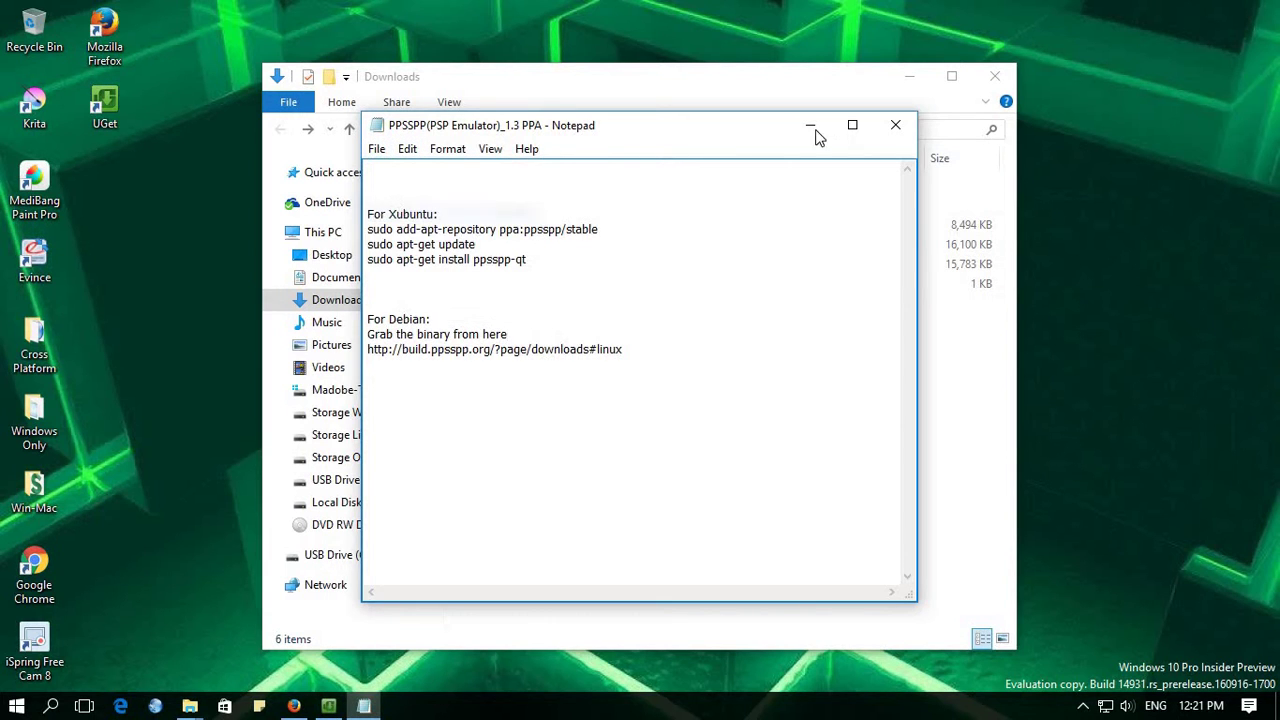
click(897, 125)
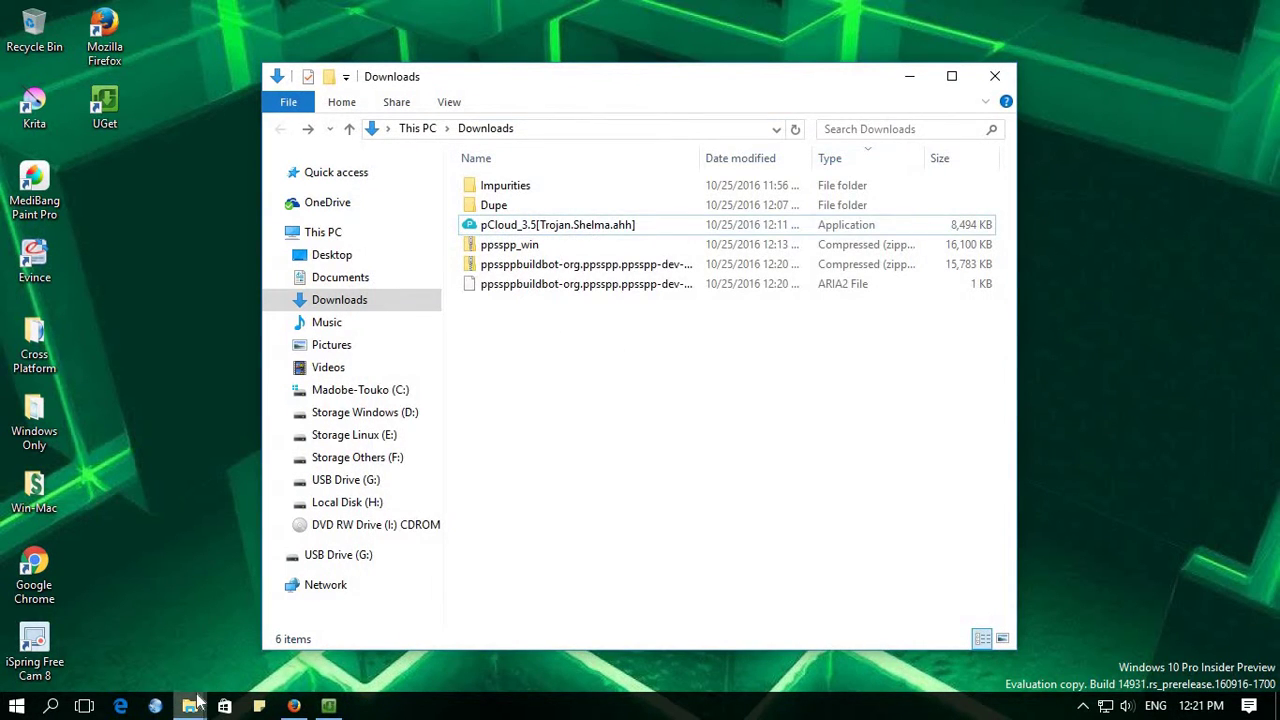
Bring up the Cross-Linux For Windows and Cross-Win For Debian-X folders, with Downloads in front of them
mouse_move(190, 705)
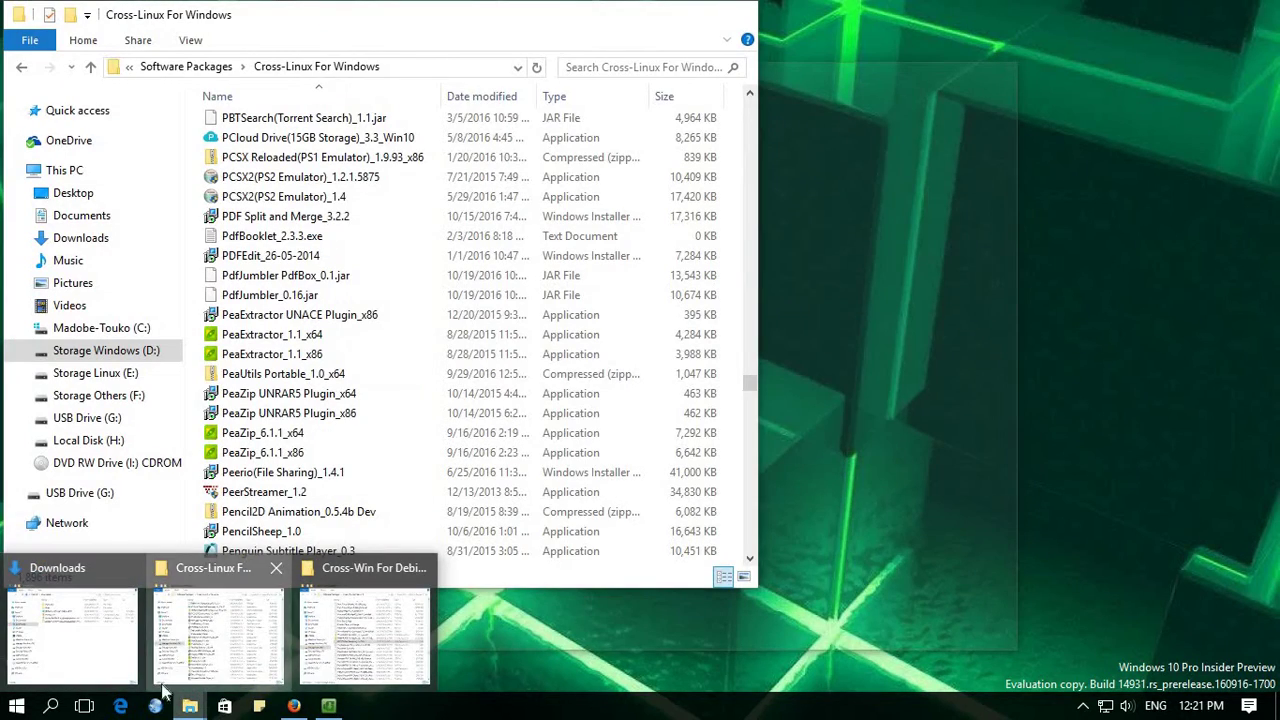
click(180, 665)
mouse_move(190, 705)
click(345, 665)
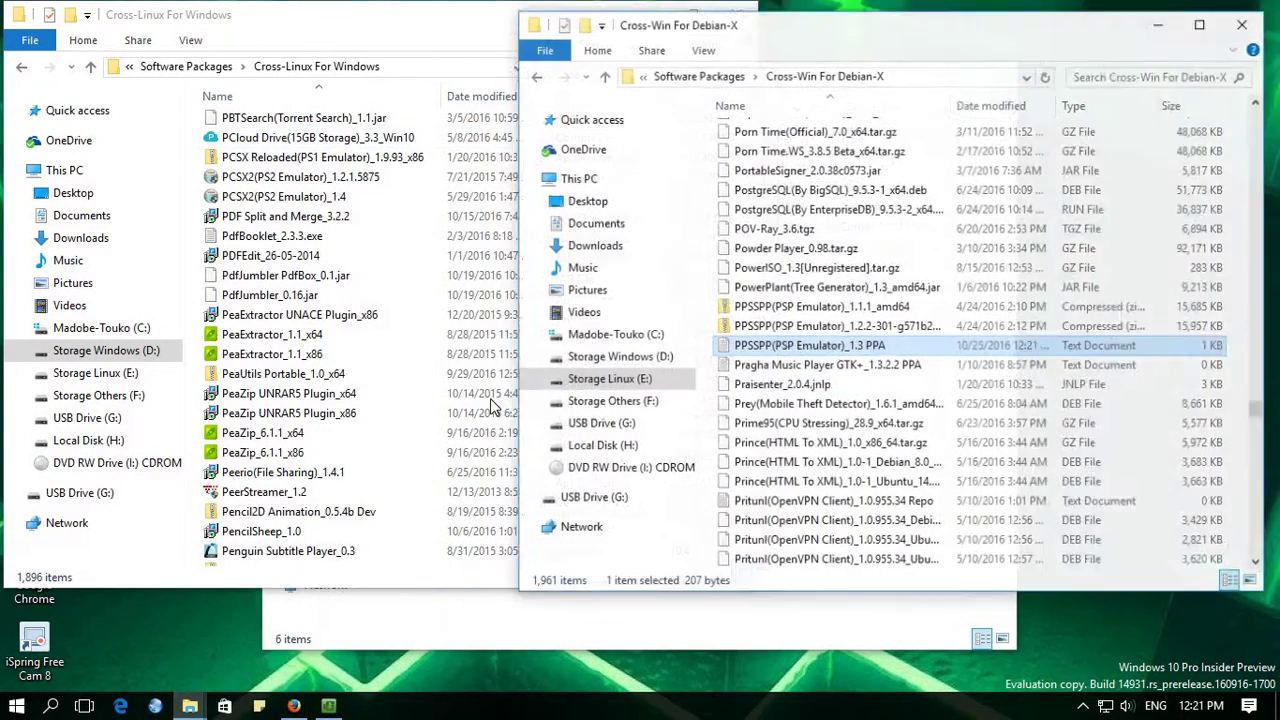
click(815, 626)
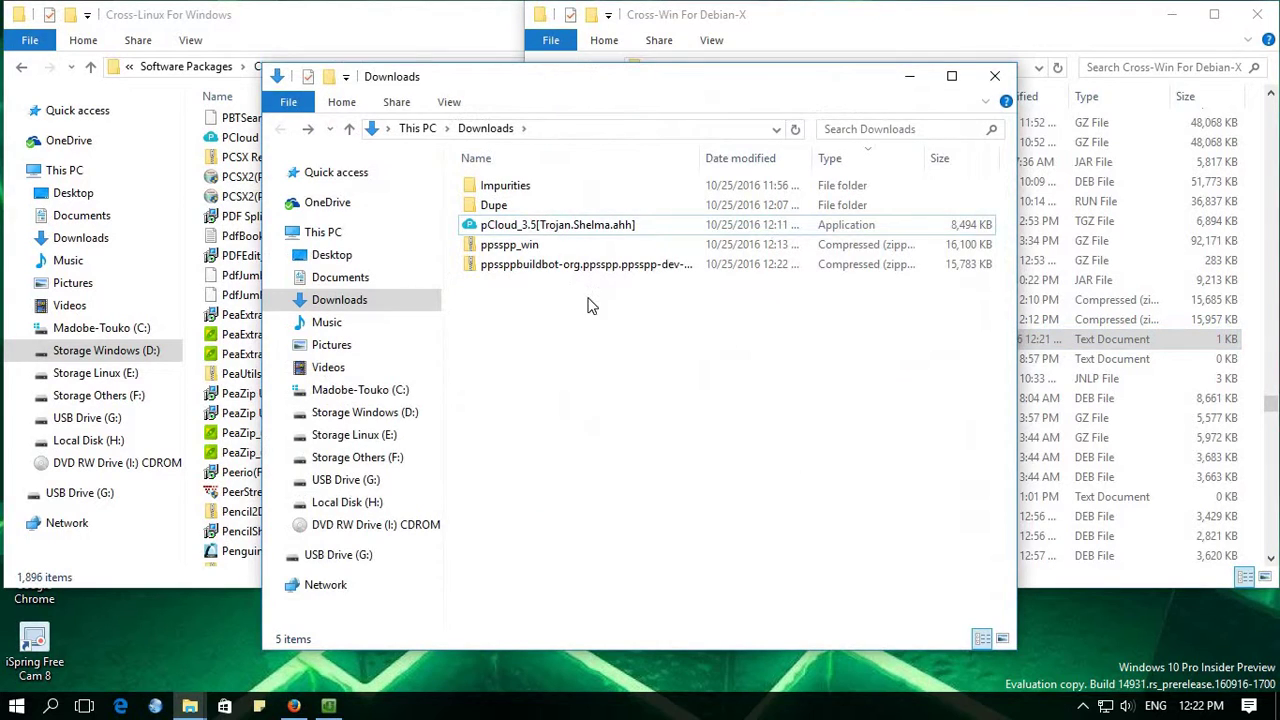
Check the PPSSPP download in uGet and examine the contents of the Linux build and ppsspp_win archives
click(329, 708)
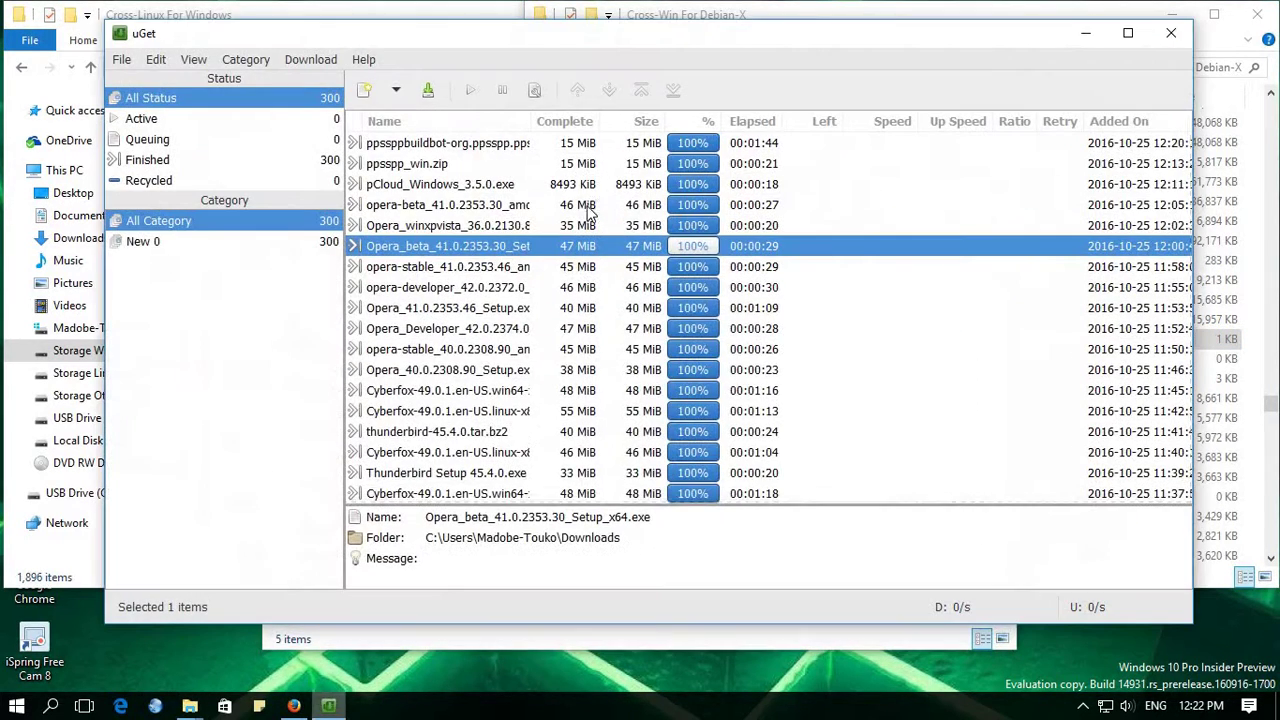
click(1086, 33)
double_click(540, 265)
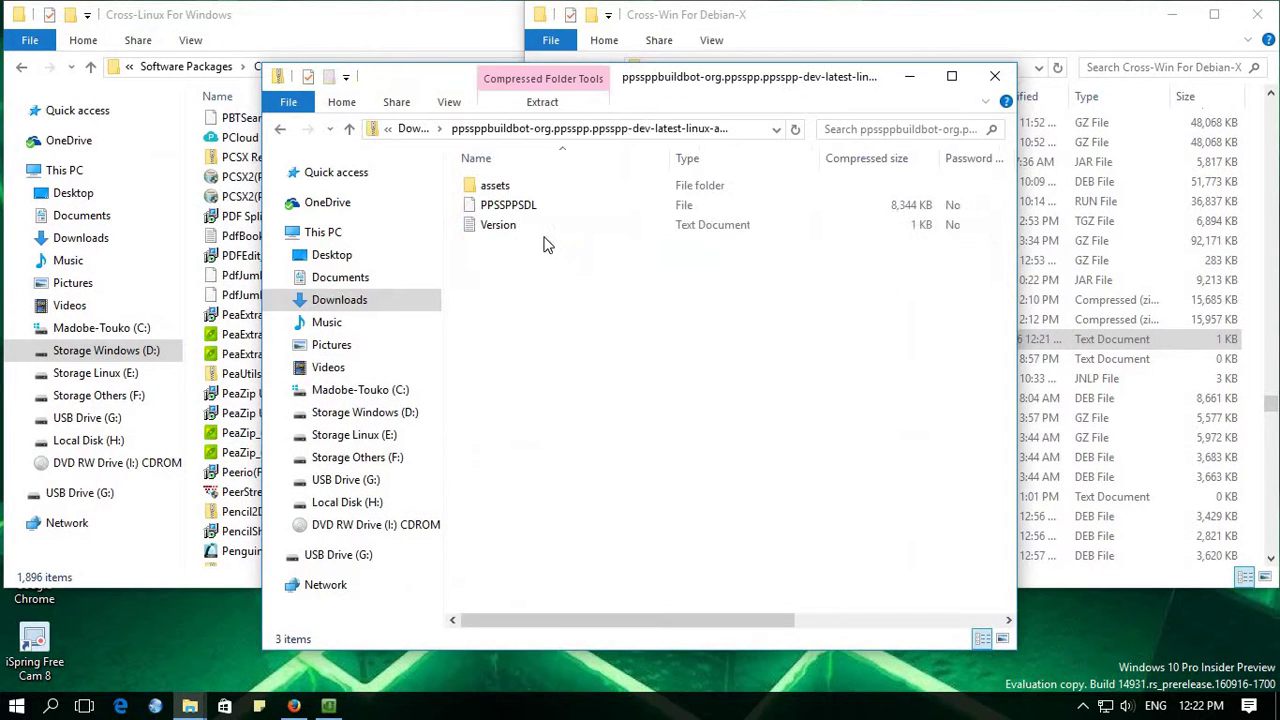
click(281, 134)
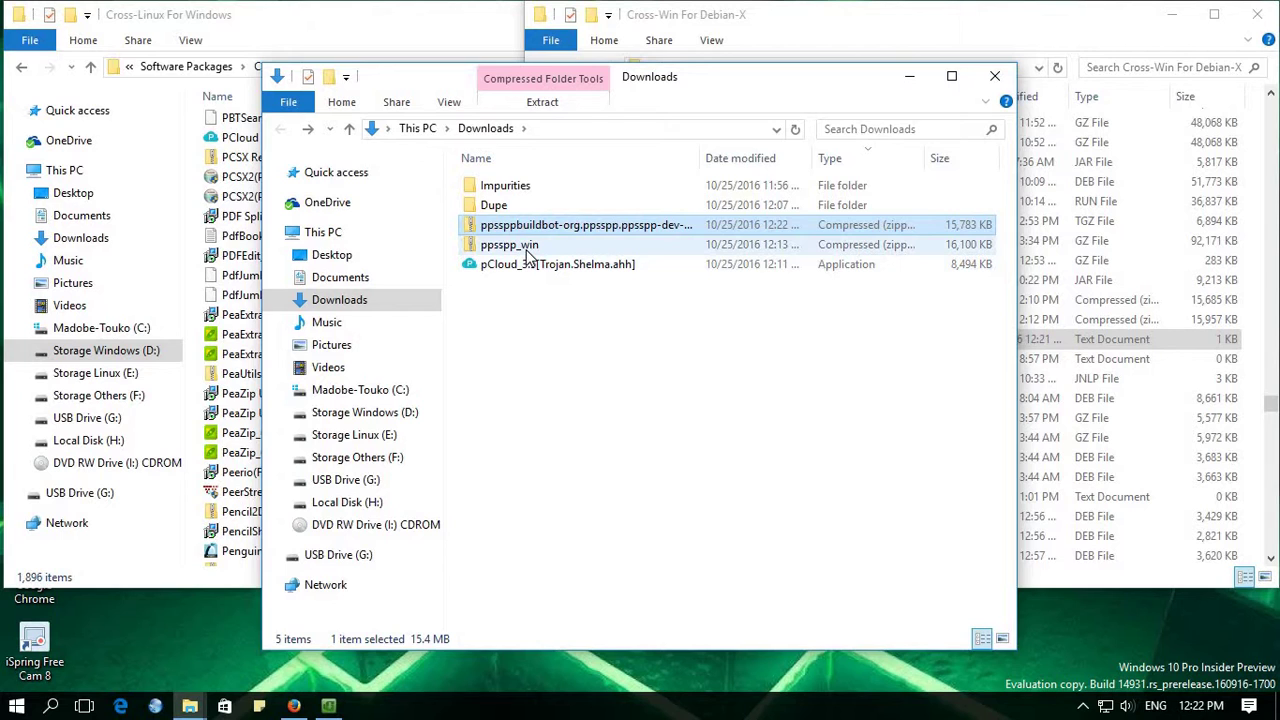
double_click(527, 248)
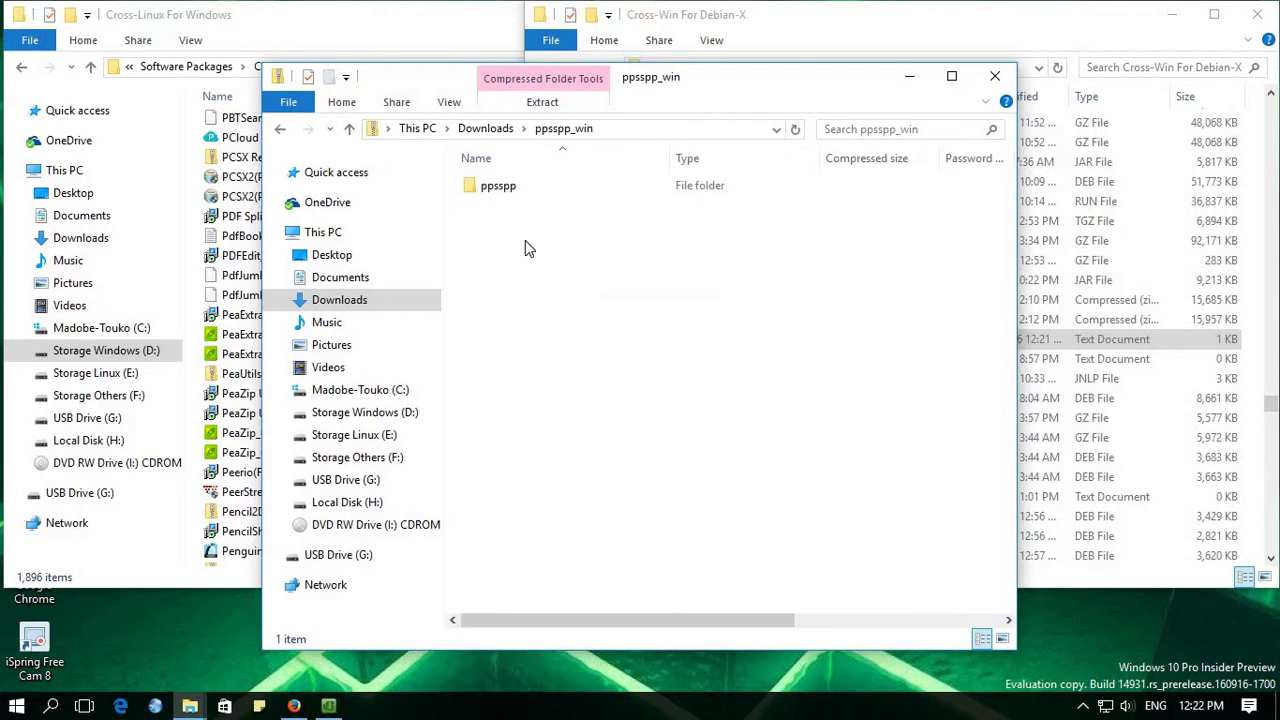
double_click(500, 190)
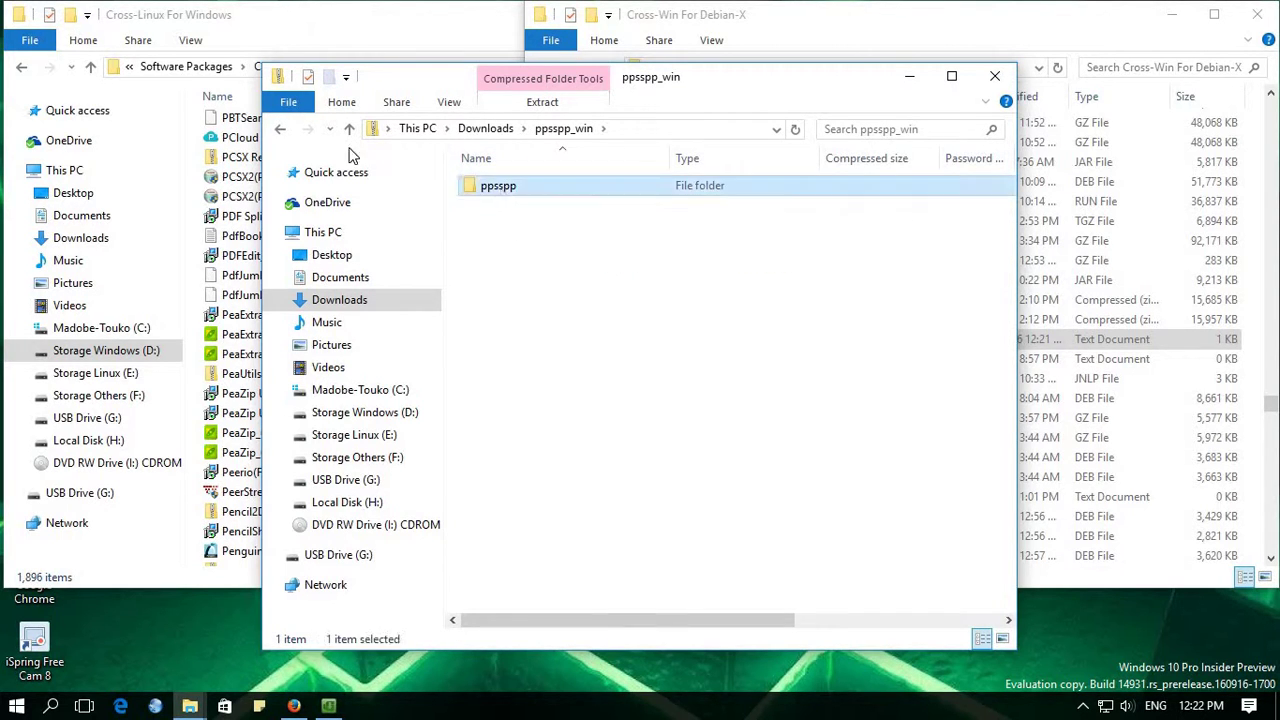
click(283, 131)
click(283, 131)
Select PPSSPPSDL in the Linux archive and write the sticky note "<<This is the file that you need to double click on Linux just like exe"
double_click(553, 228)
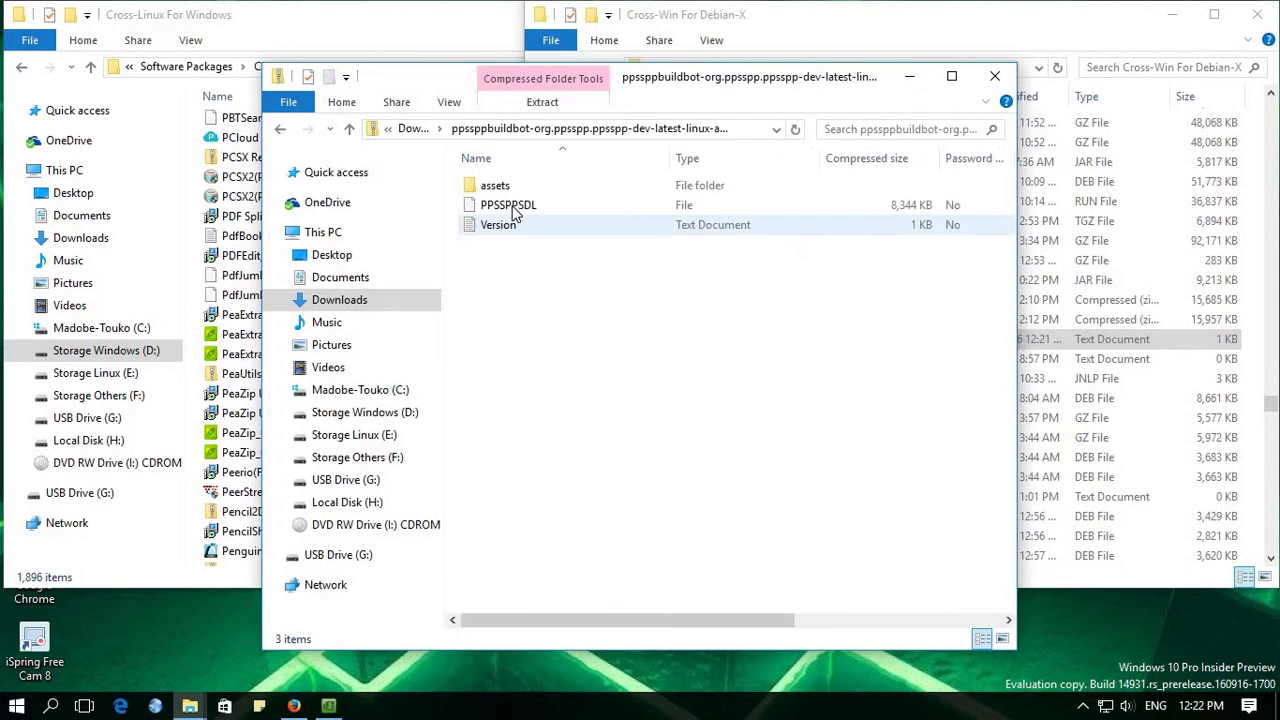
click(520, 205)
click(272, 705)
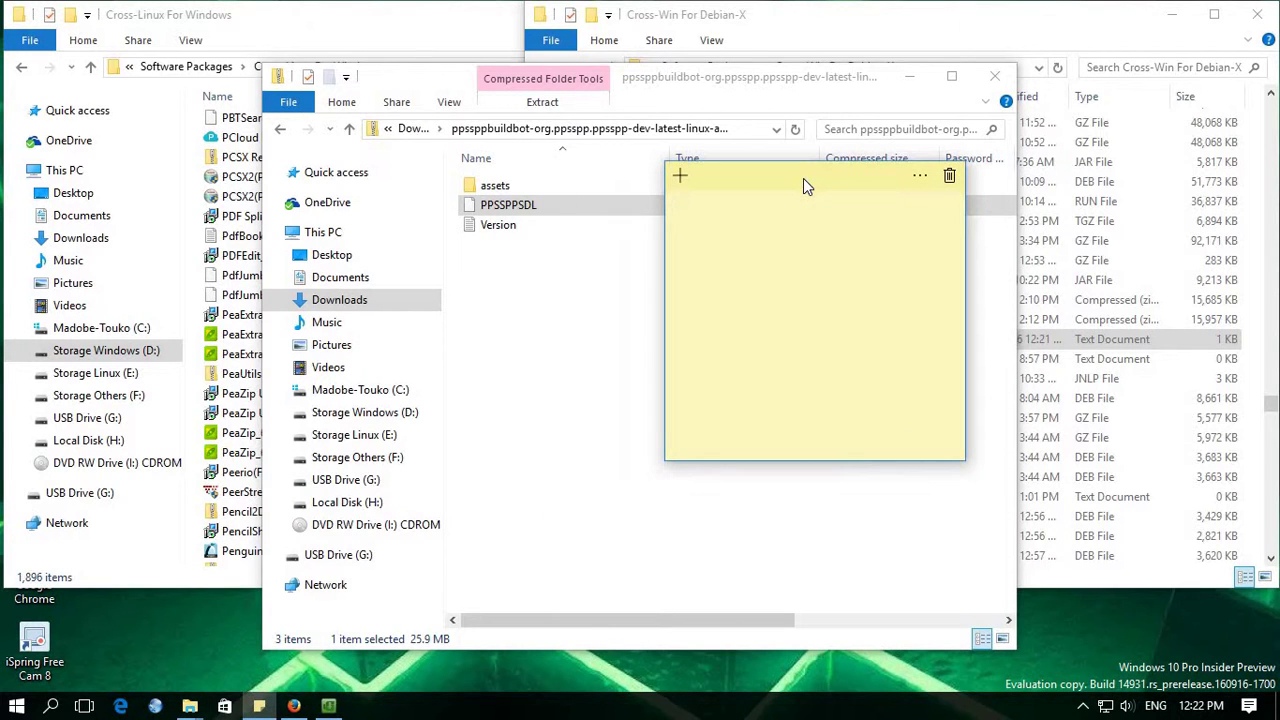
text(This is the file that you need to double clic)
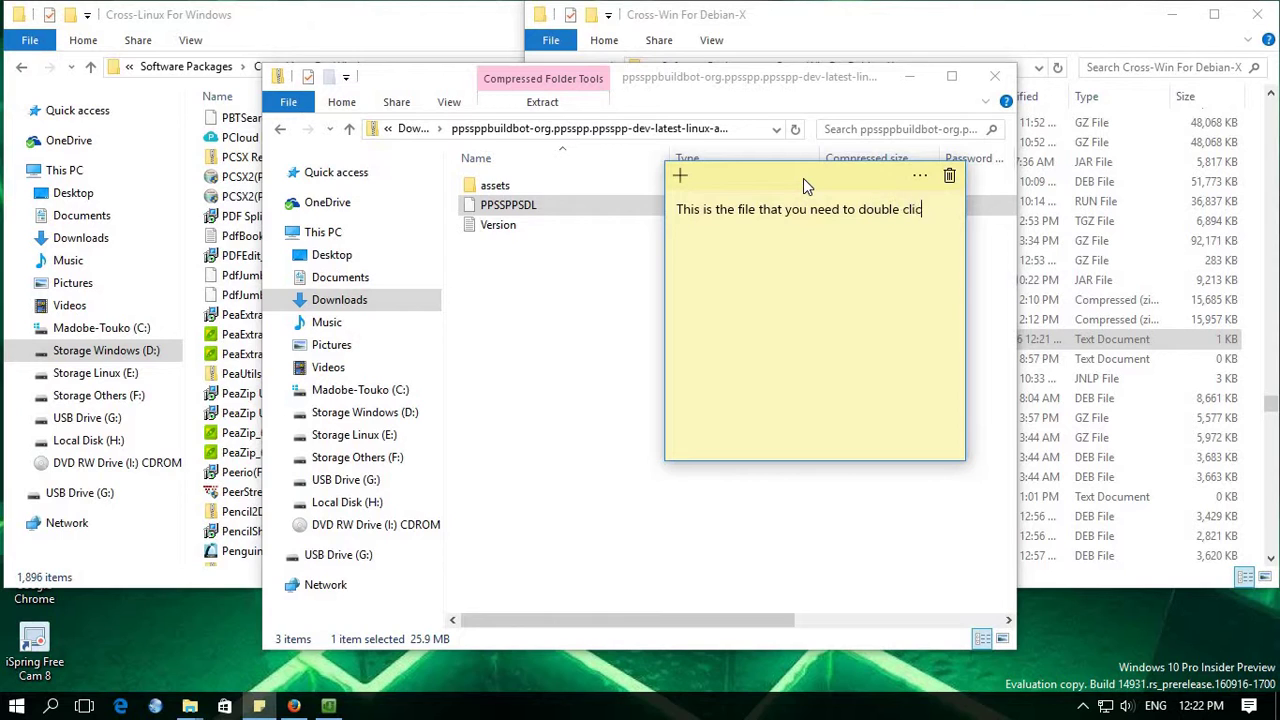
text(k on Linux)
drag(675, 210, 948, 210)
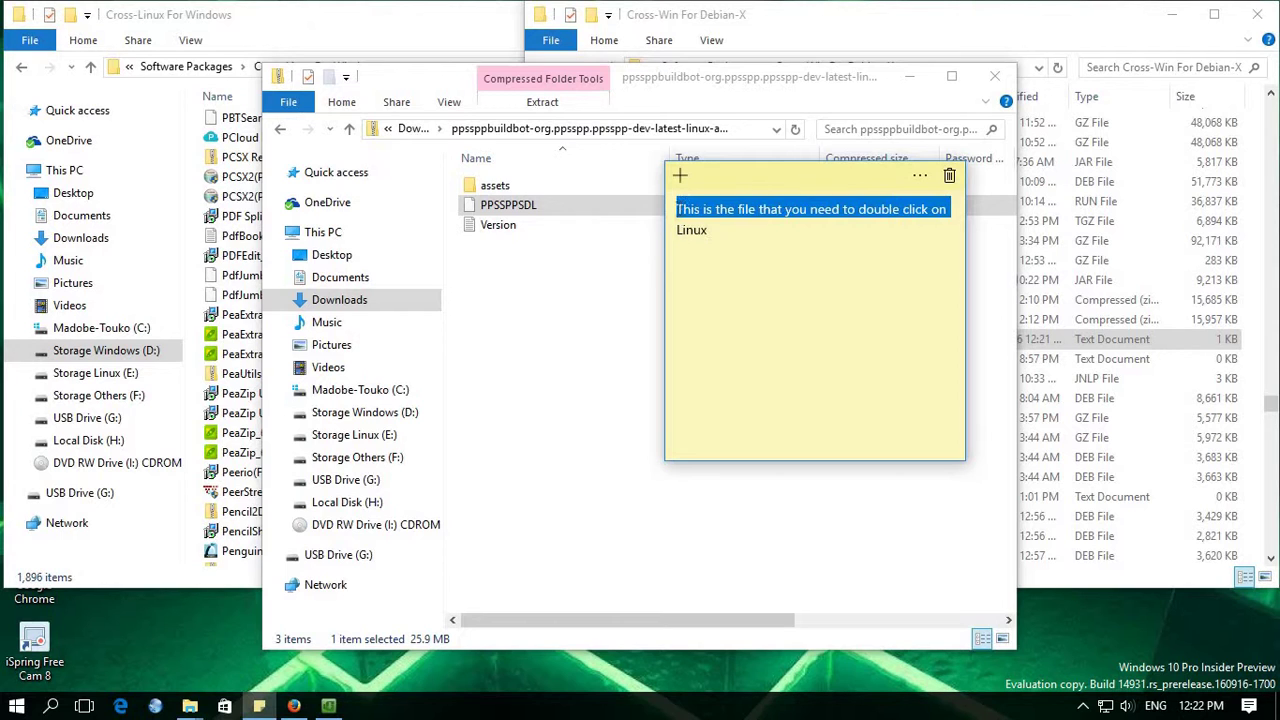
key(Left)
text(<<)
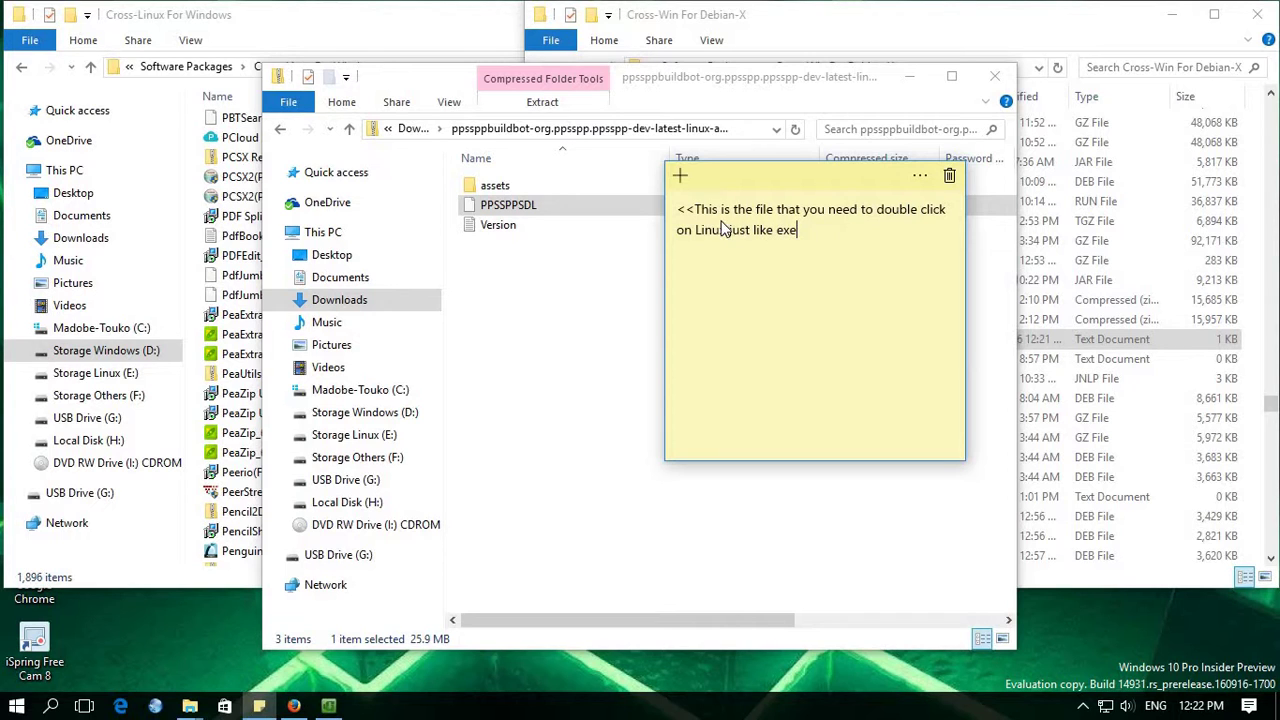
Erase the sticky note's text and go back from the Linux archive to the Downloads folder
key(ctrl+a)
key(BackSpace)
click(629, 298)
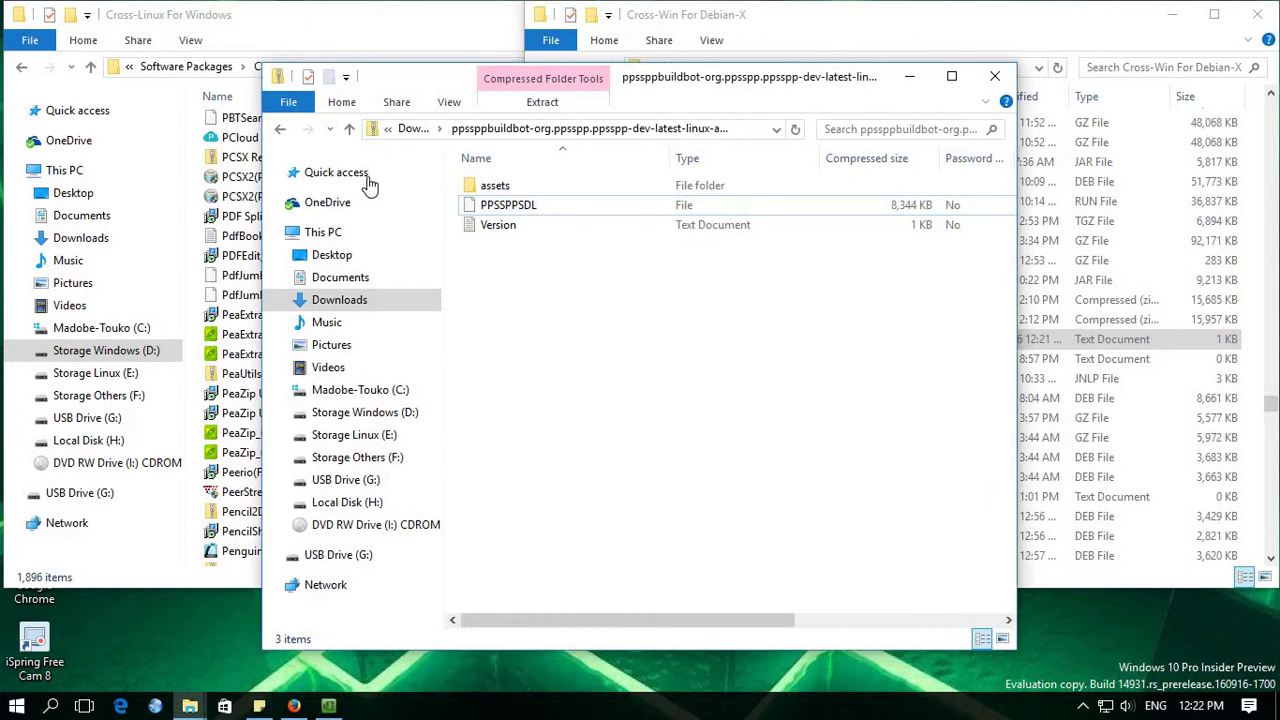
key(BackSpace)
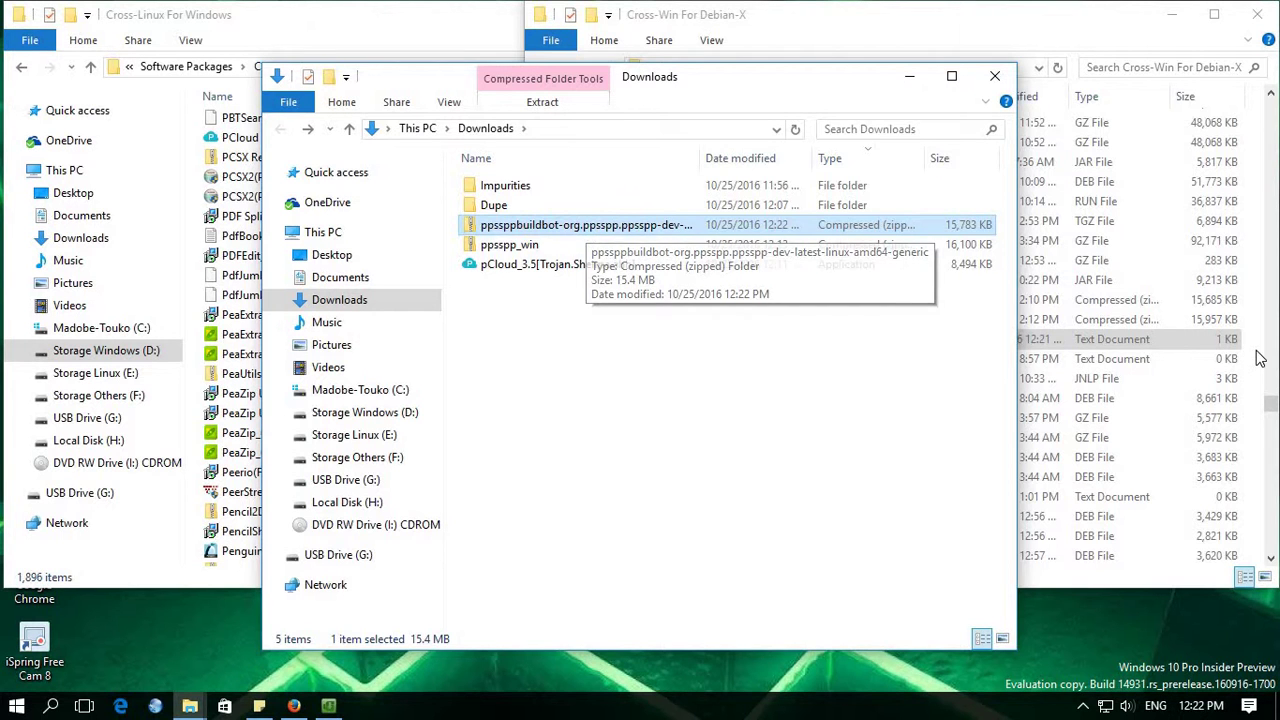
Copy the prefix "PPSSPP(PSP Emulator)_" from the 1.2.2-301 archive's name in Cross-Win For Debian-X, leaving that file's name as it is
click(1138, 345)
click(803, 320)
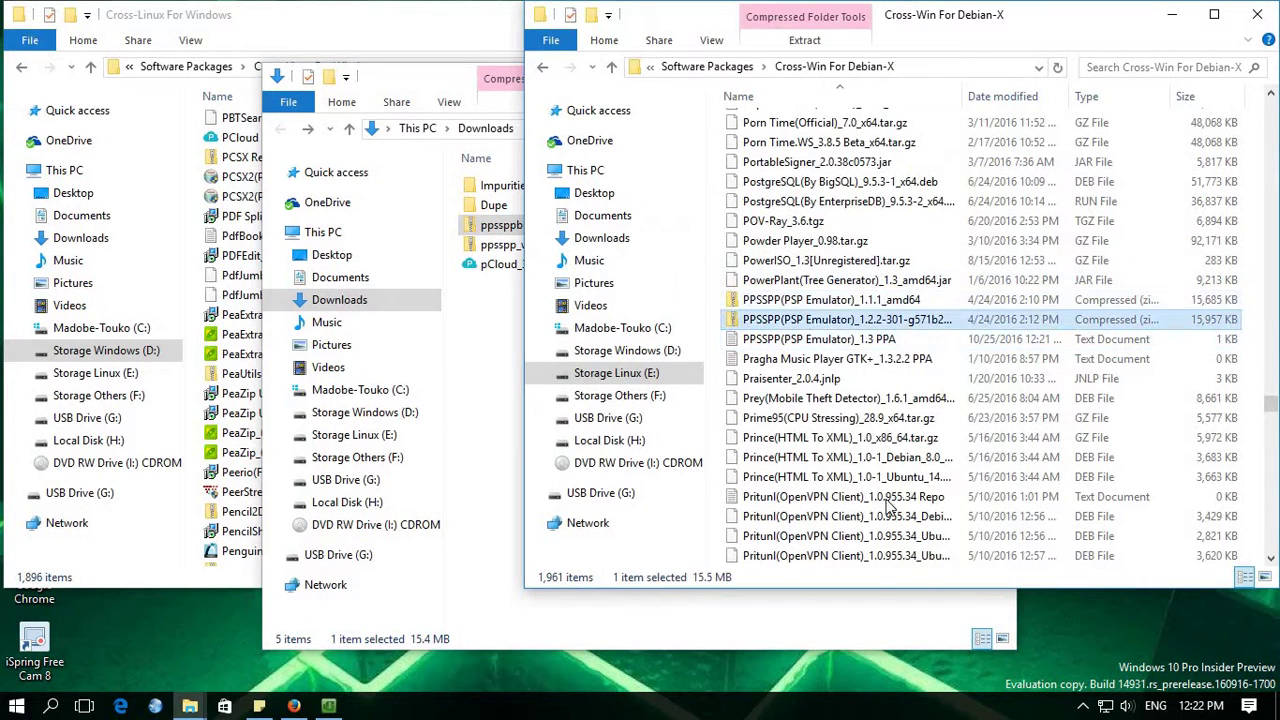
right_click(806, 320)
key(m)
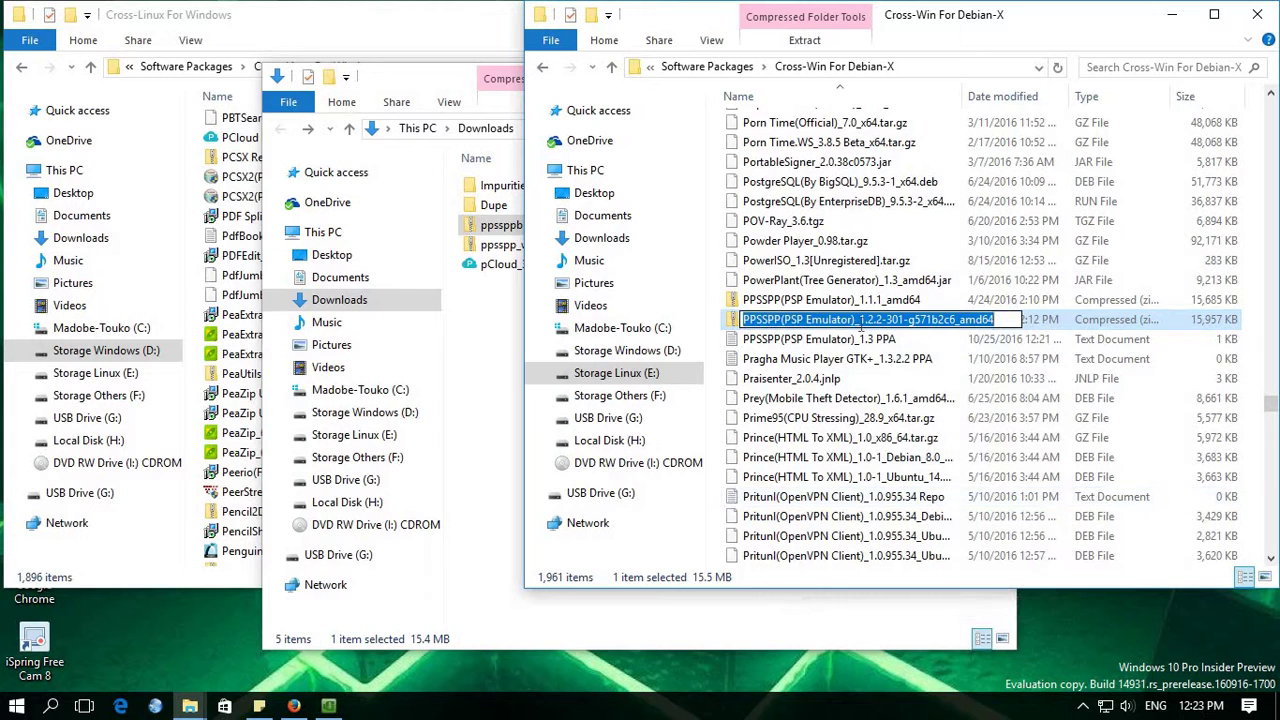
drag(742, 320, 860, 320)
right_click(766, 321)
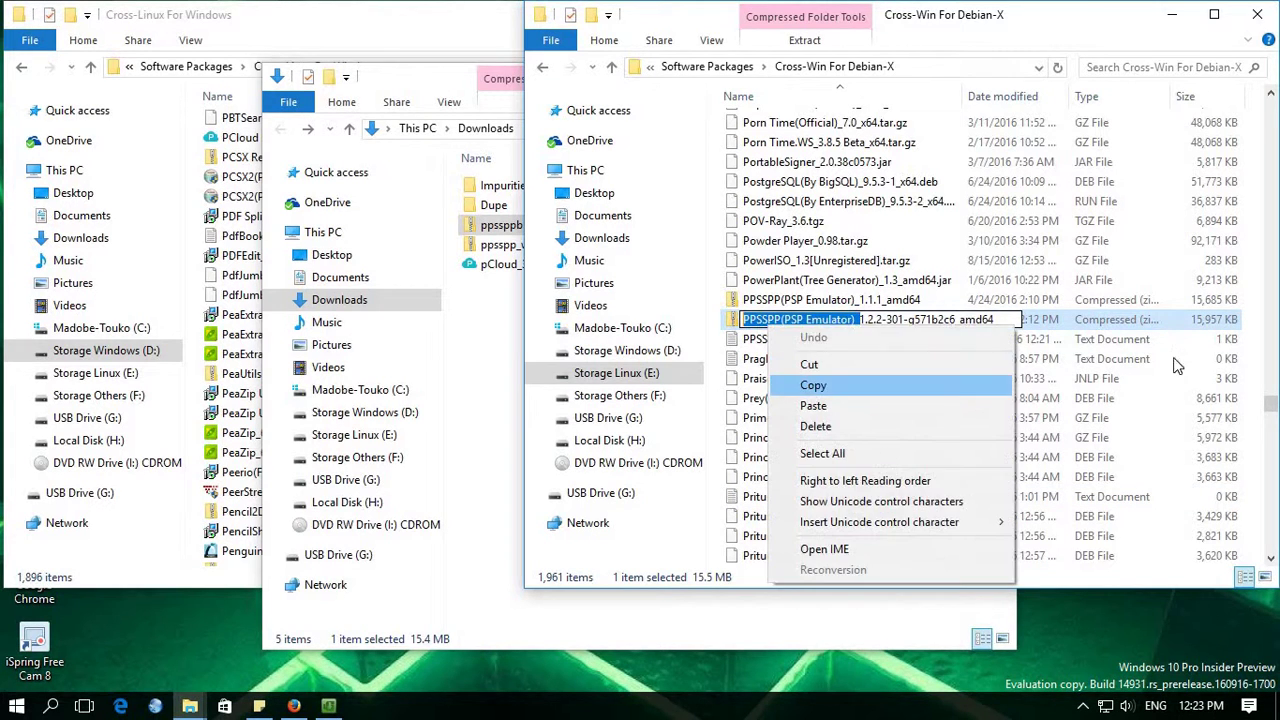
click(800, 386)
key(Return)
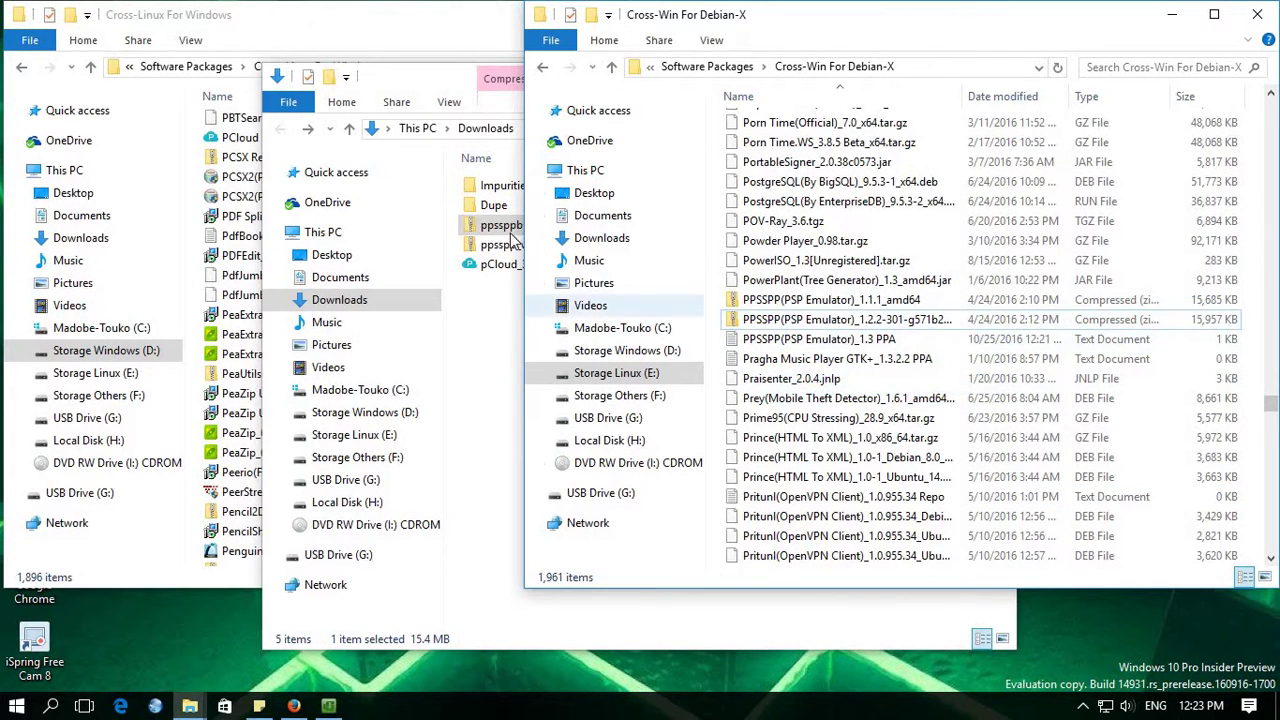
Rename the ppssppbuildbot Linux archive in Downloads as "PPSSPP(PSP Emulator)_amd64", using the copied prefix
right_click(533, 227)
click(560, 544)
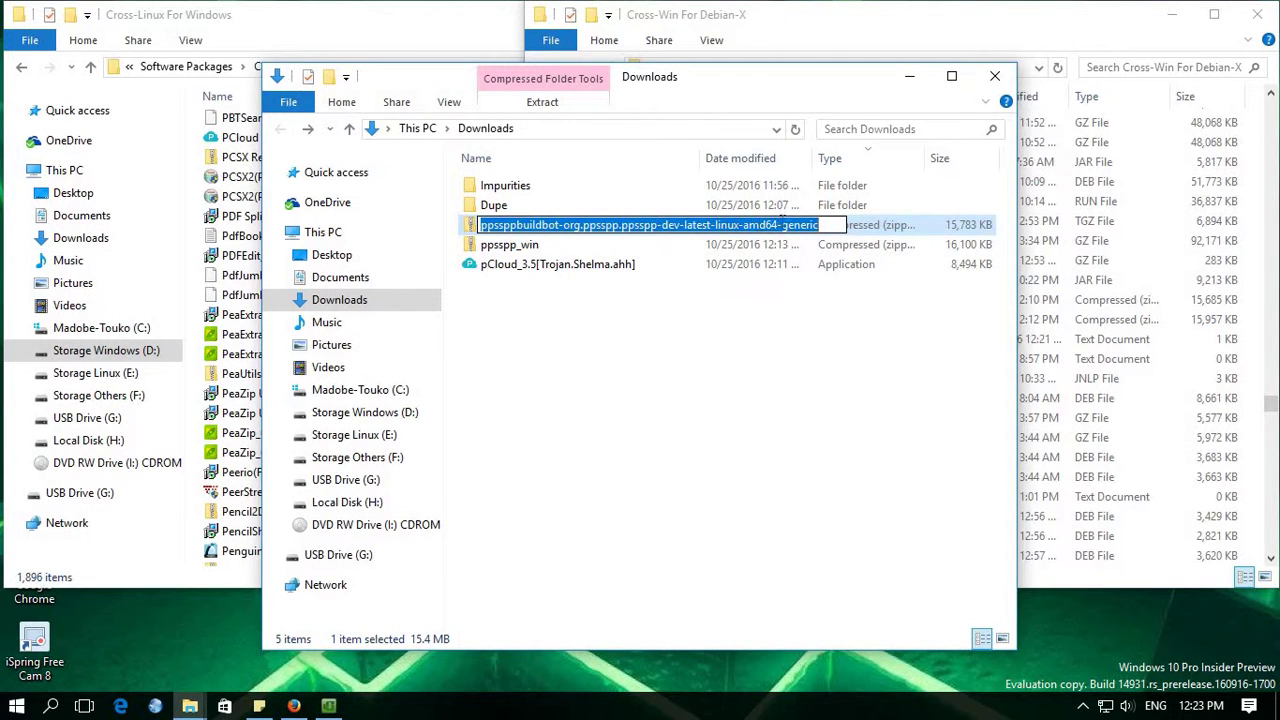
key(End)
drag(838, 226, 770, 226)
key(BackSpace)
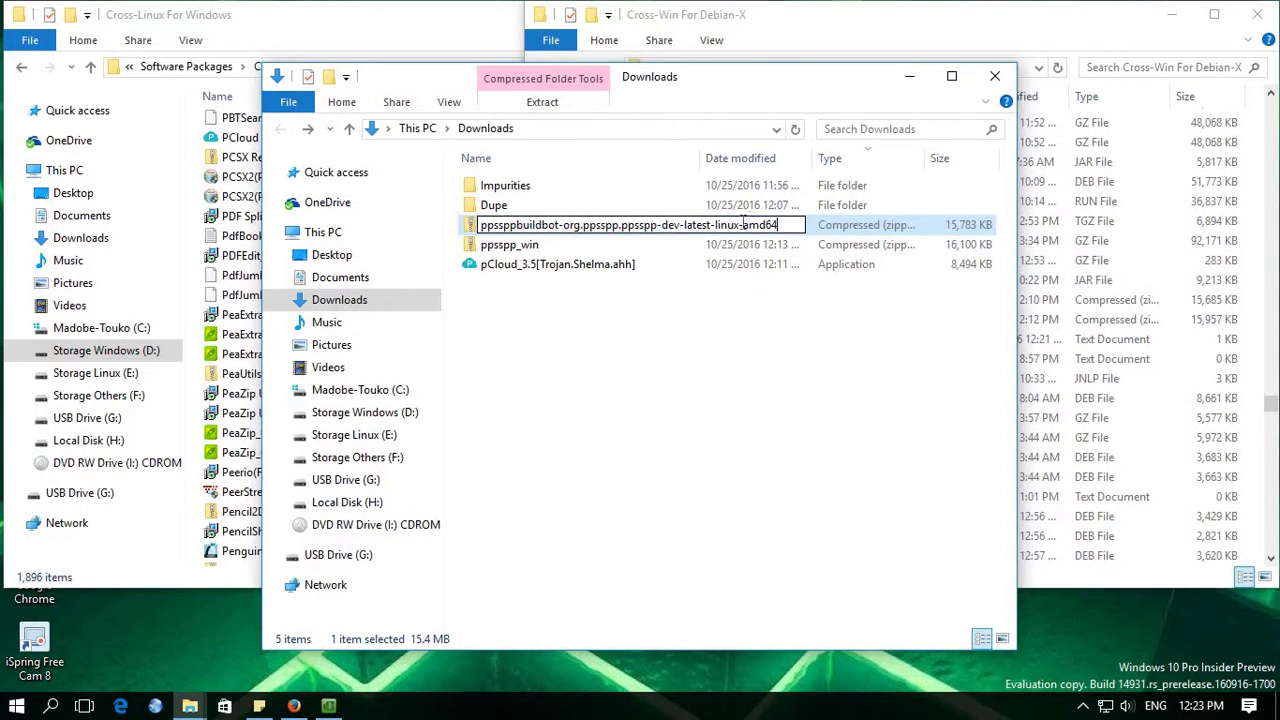
key(shift+Home)
right_click(530, 228)
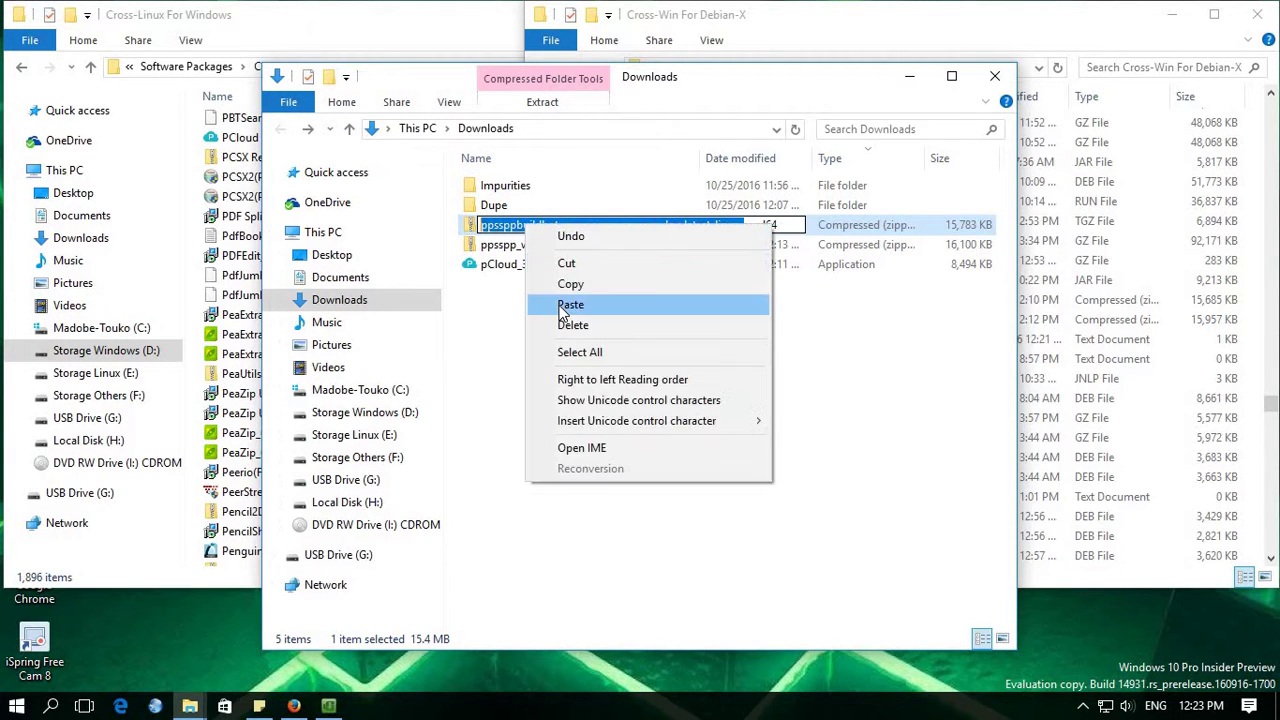
click(556, 292)
key(Return)
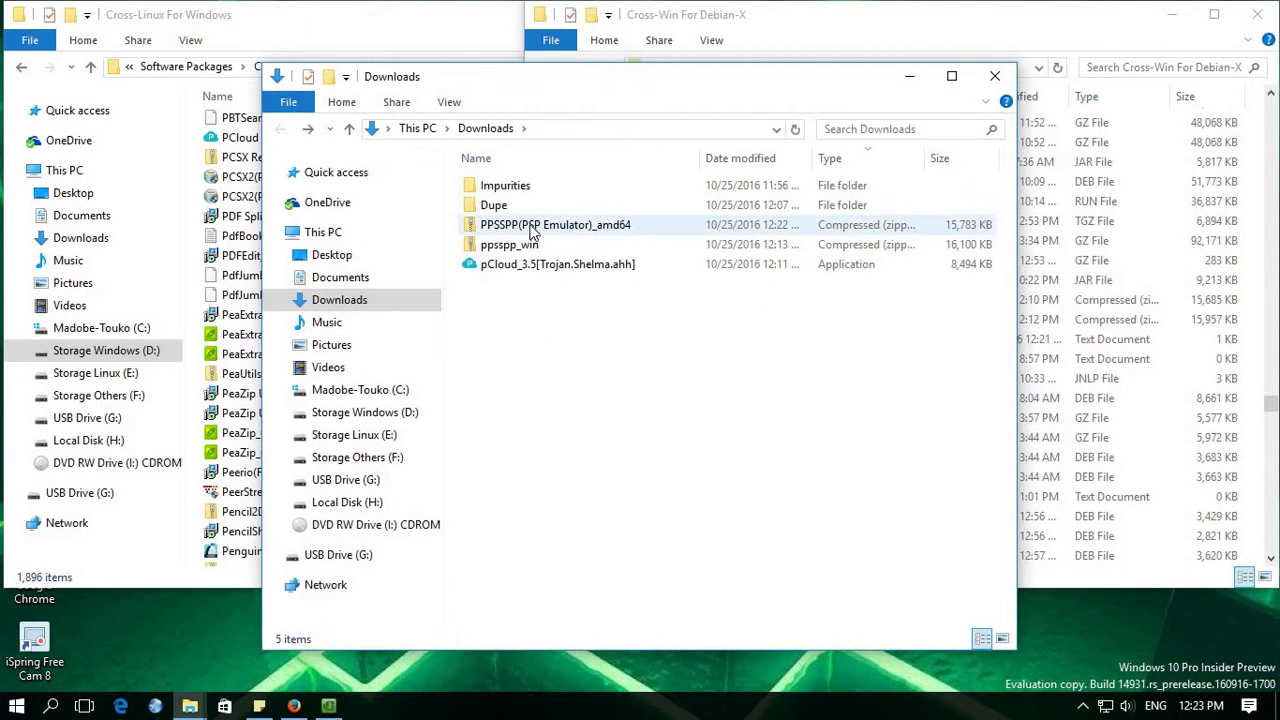
Rename the Linux archive as "PPSSPP(PSP Emulator)_1.3 Dev-Latest_amd64" and copy it into the Cross-Win For Debian-X folder
drag(535, 232, 1255, 325)
drag(726, 332, 572, 226)
key(Menu)
click(626, 528)
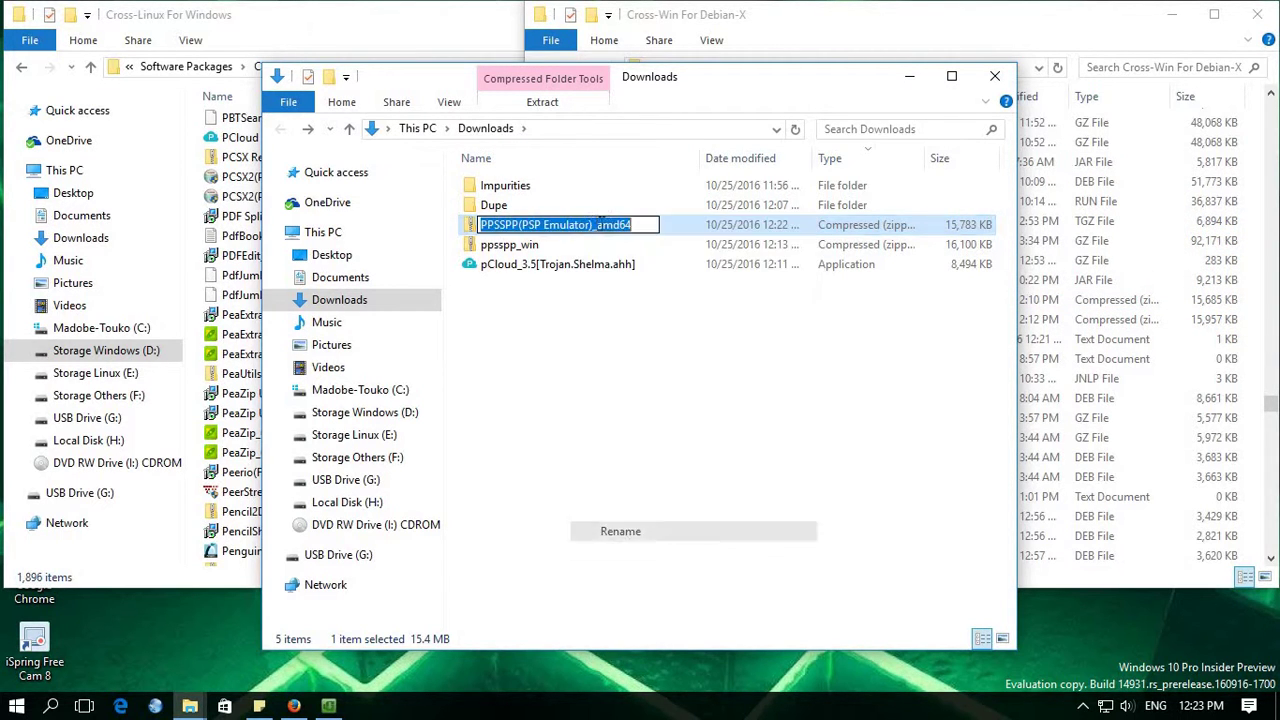
click(597, 225)
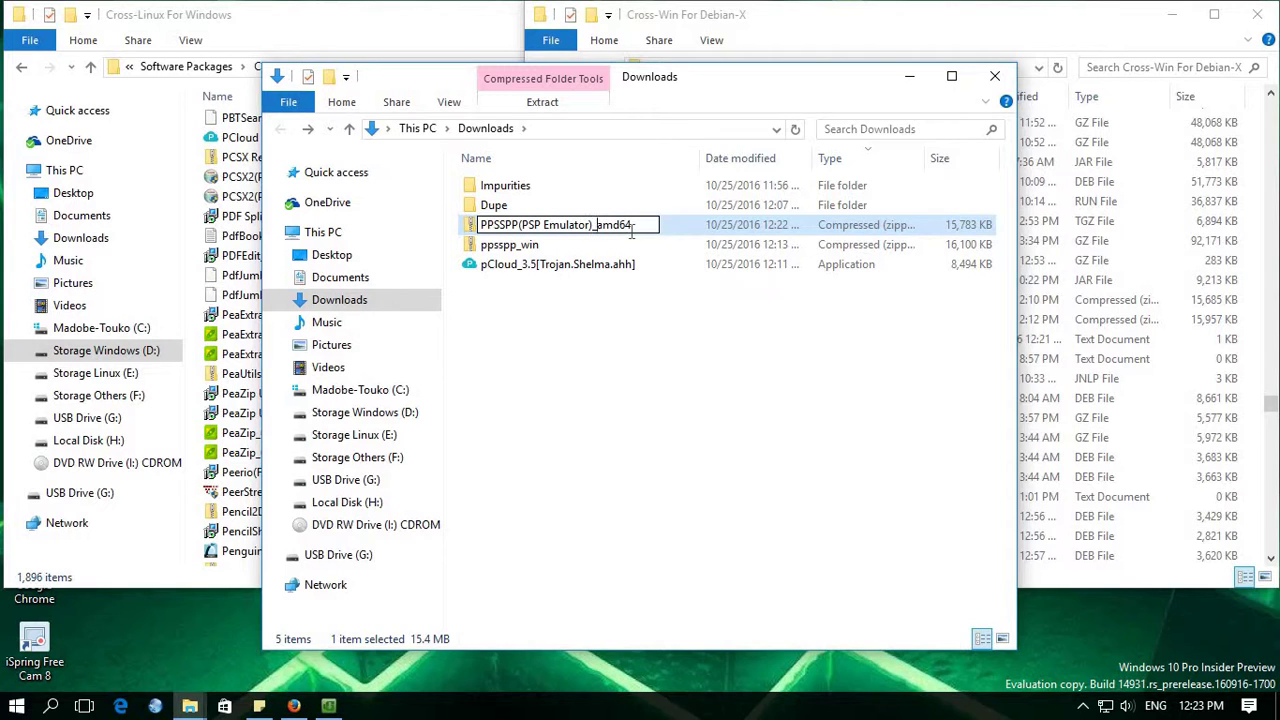
text(13.)
key(BackSpace)
key(BackSpace)
text(.3)
text( Dev)
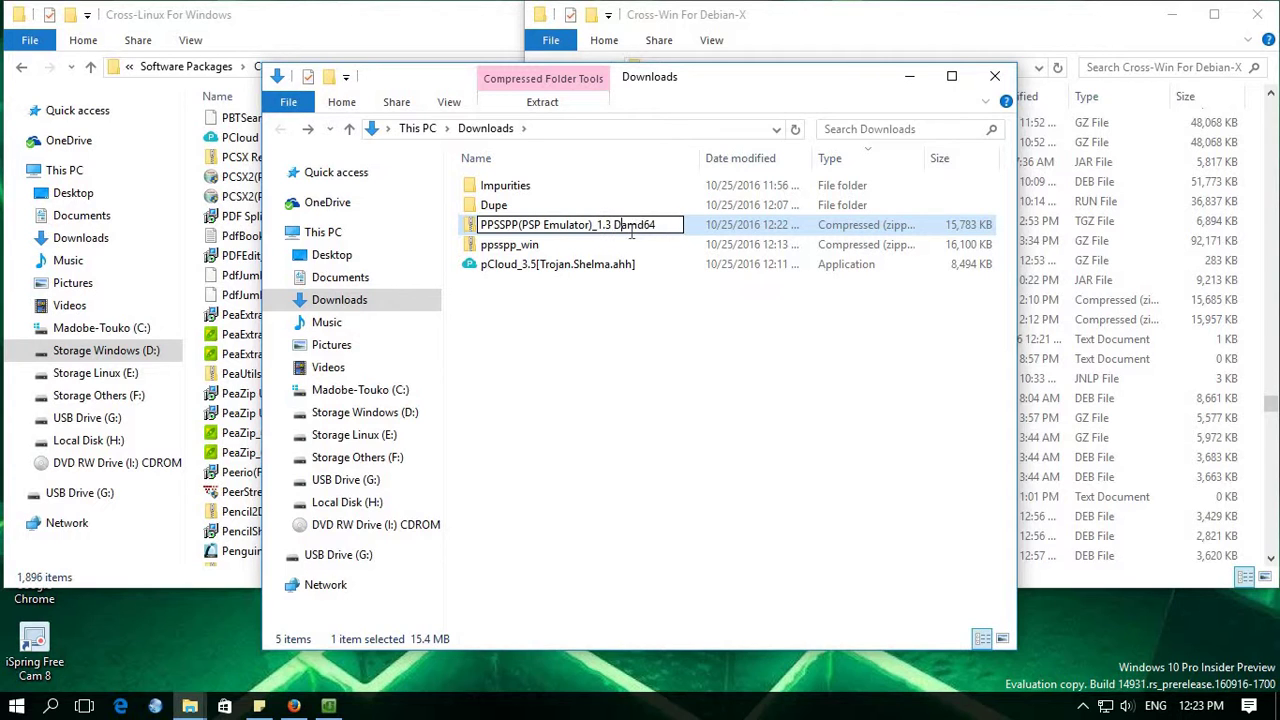
text(-L)
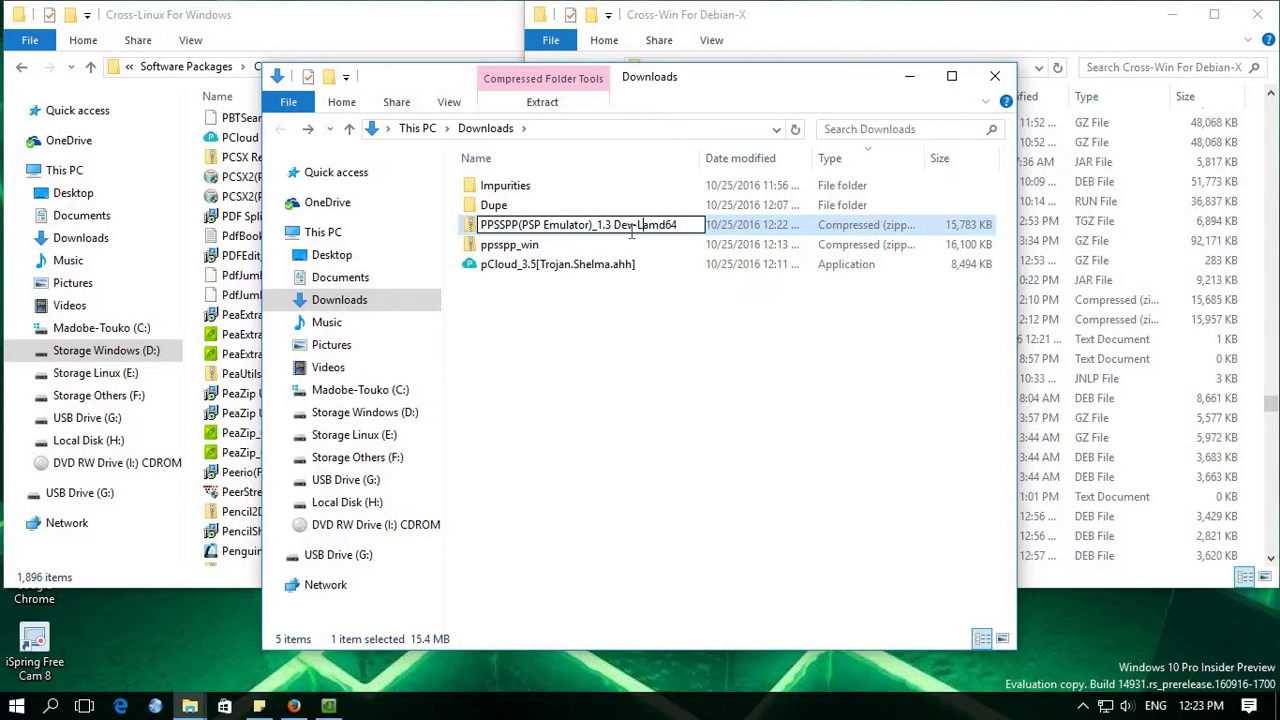
text(atest_a)
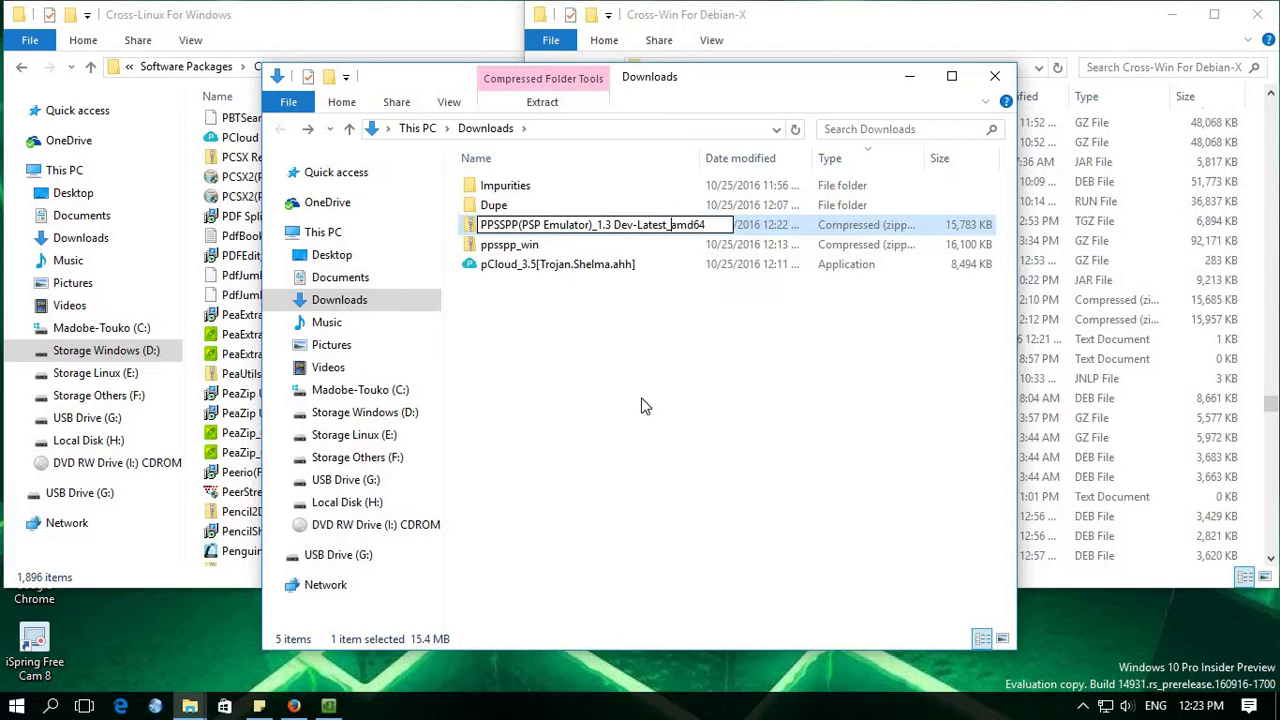
key(Return)
drag(563, 233, 1250, 342)
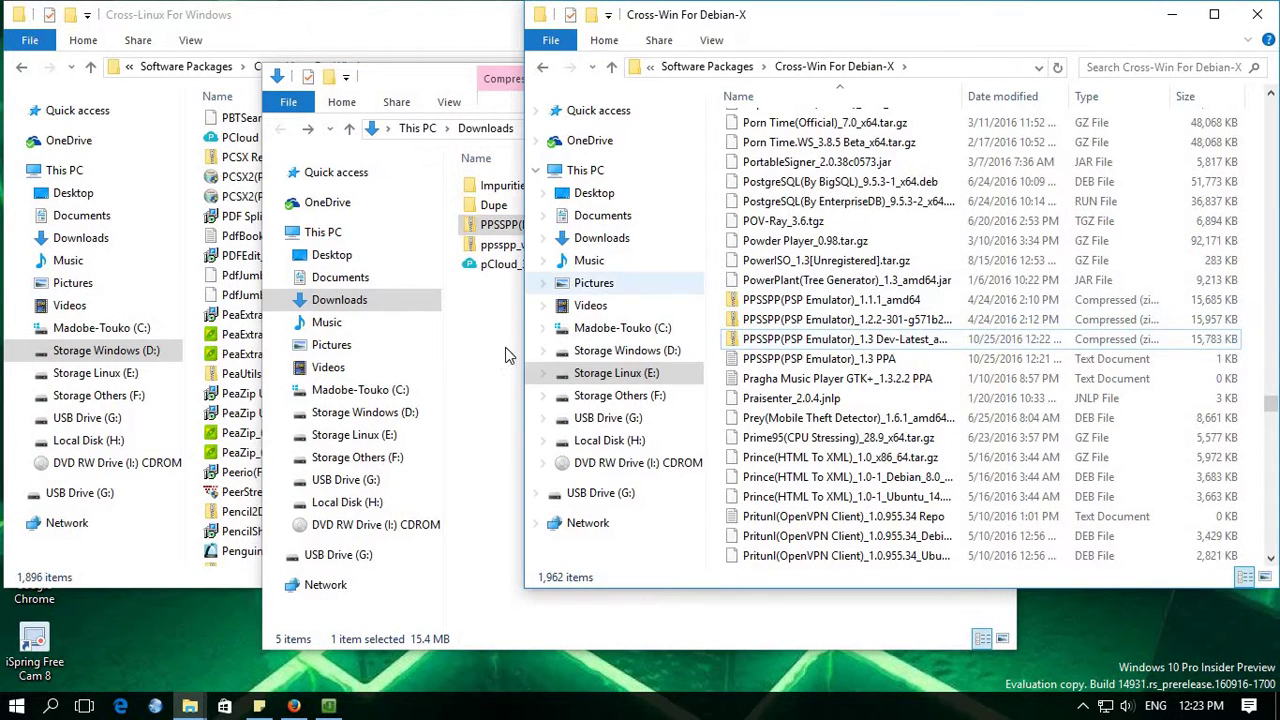
Move the PPSSPP 1.2.2-301 archive from Cross-Win For Debian-X to the Trash folder on Storage Linux (E:) and return to Downloads
click(388, 437)
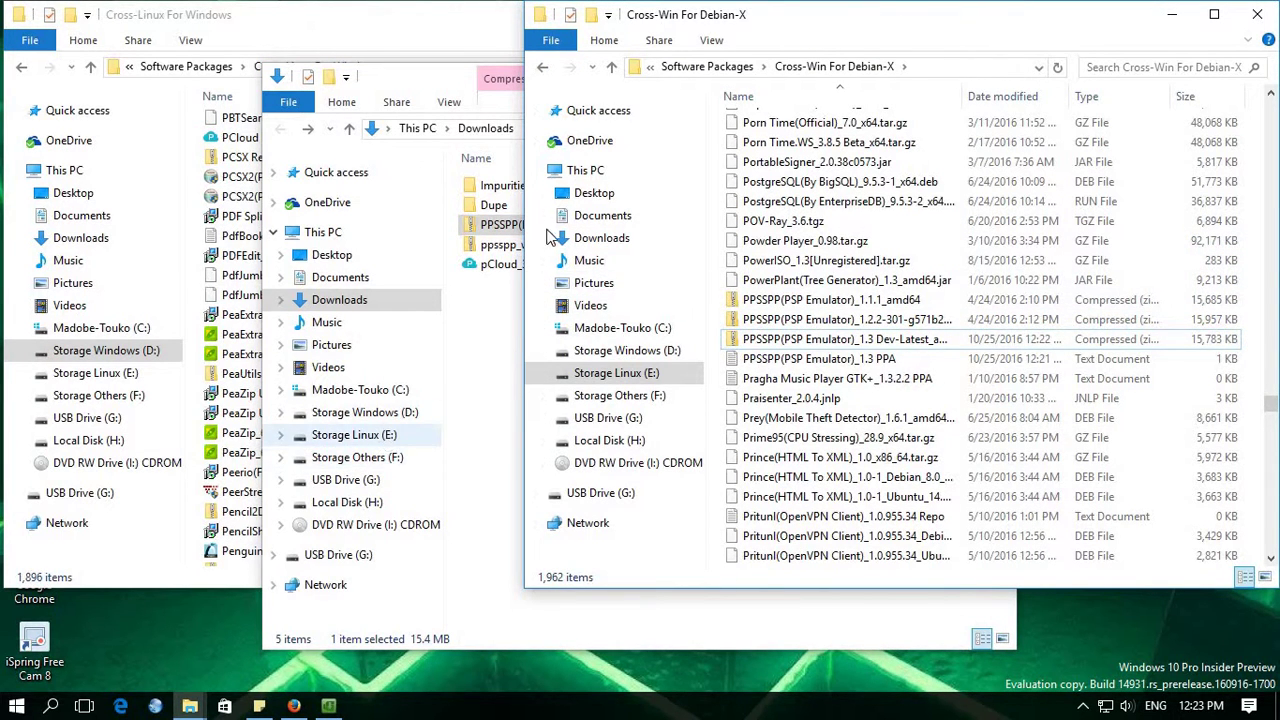
double_click(495, 225)
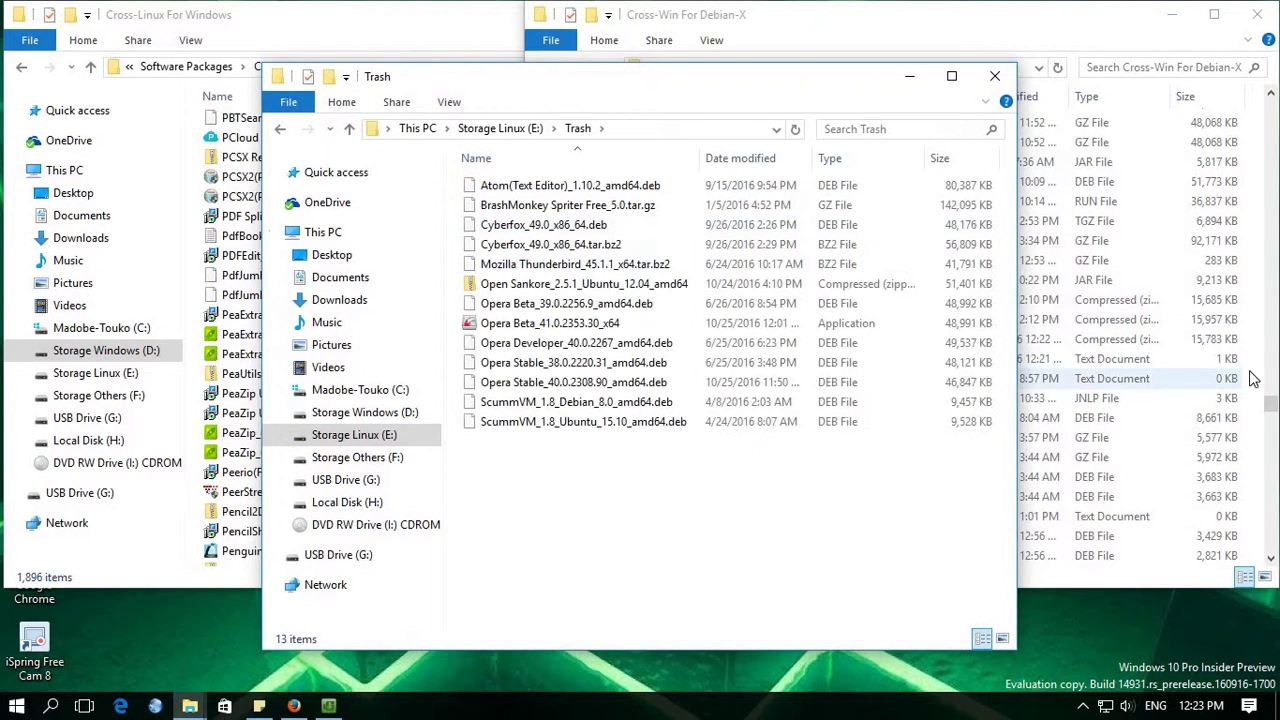
click(826, 320)
drag(826, 320, 492, 523)
click(280, 128)
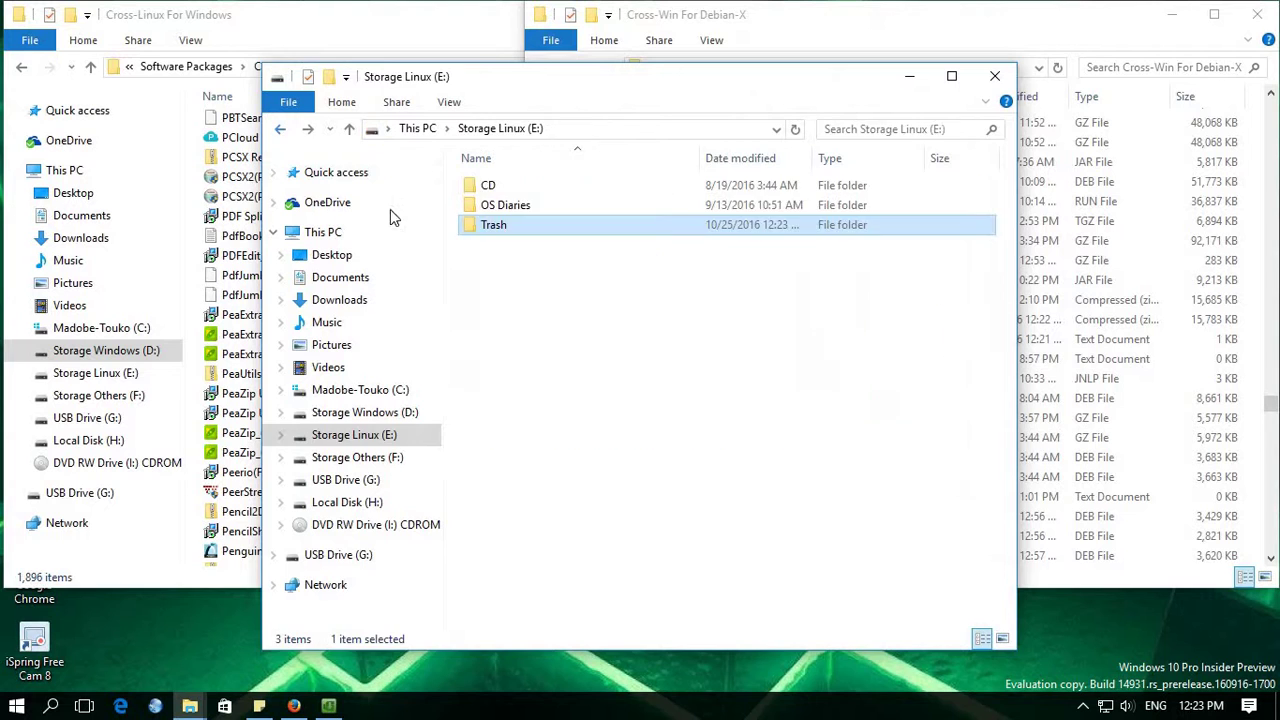
click(280, 128)
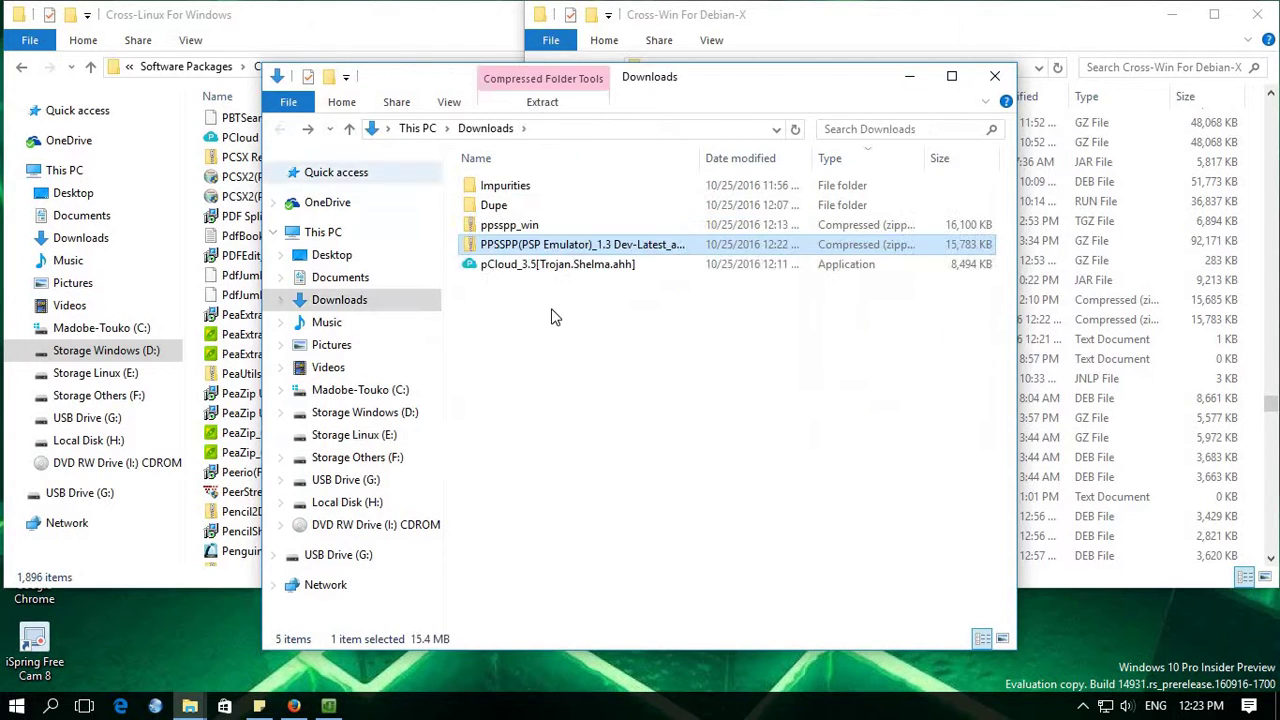
Check the VirusTotal report for ppsspp_win.zip in Firefox and return to the Downloads folder
click(300, 706)
click(200, 29)
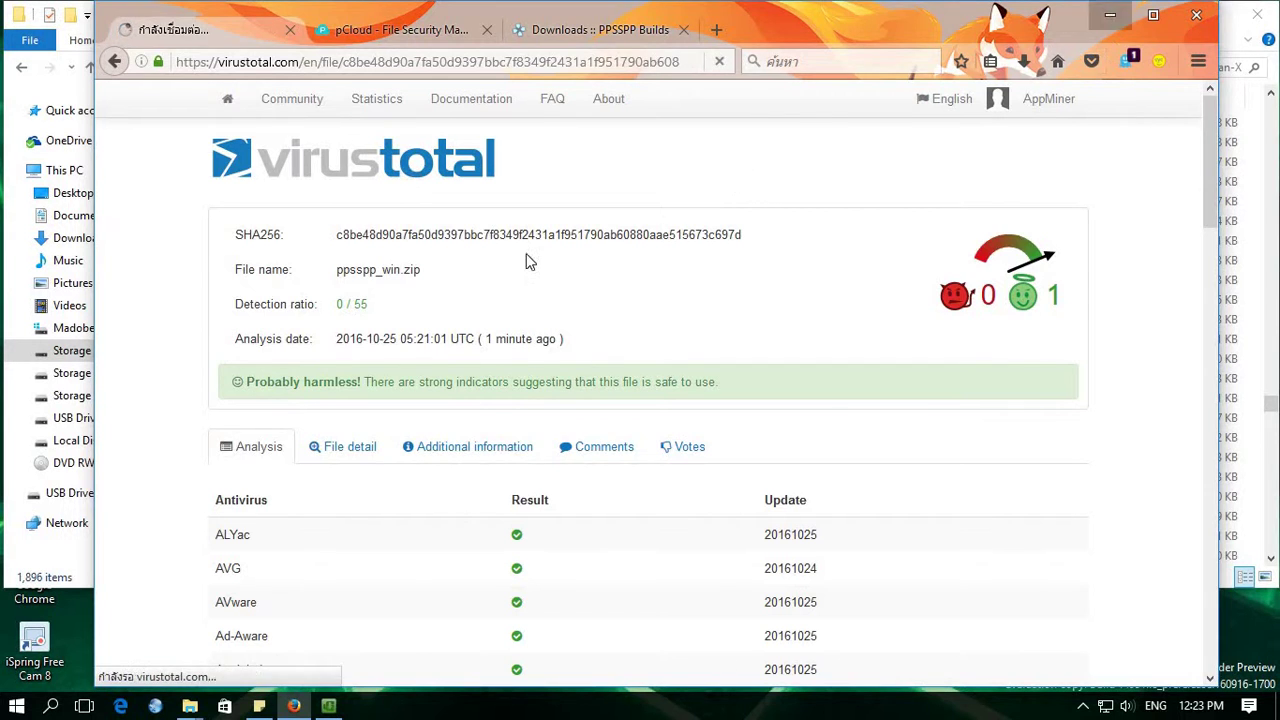
key(super+Down)
Copy the text "PPSSPP(PSP Emulator)_1.3" from the Dev-Latest archive's name in Downloads
right_click(566, 244)
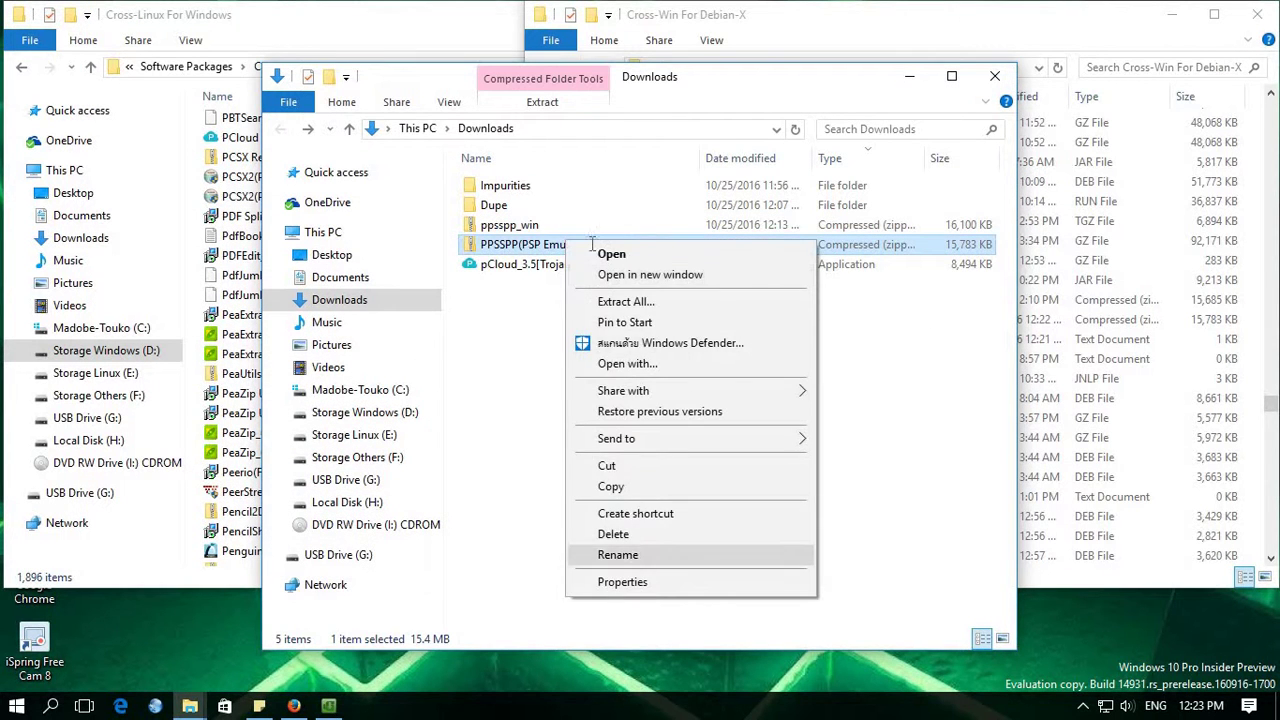
click(590, 557)
drag(611, 244, 481, 244)
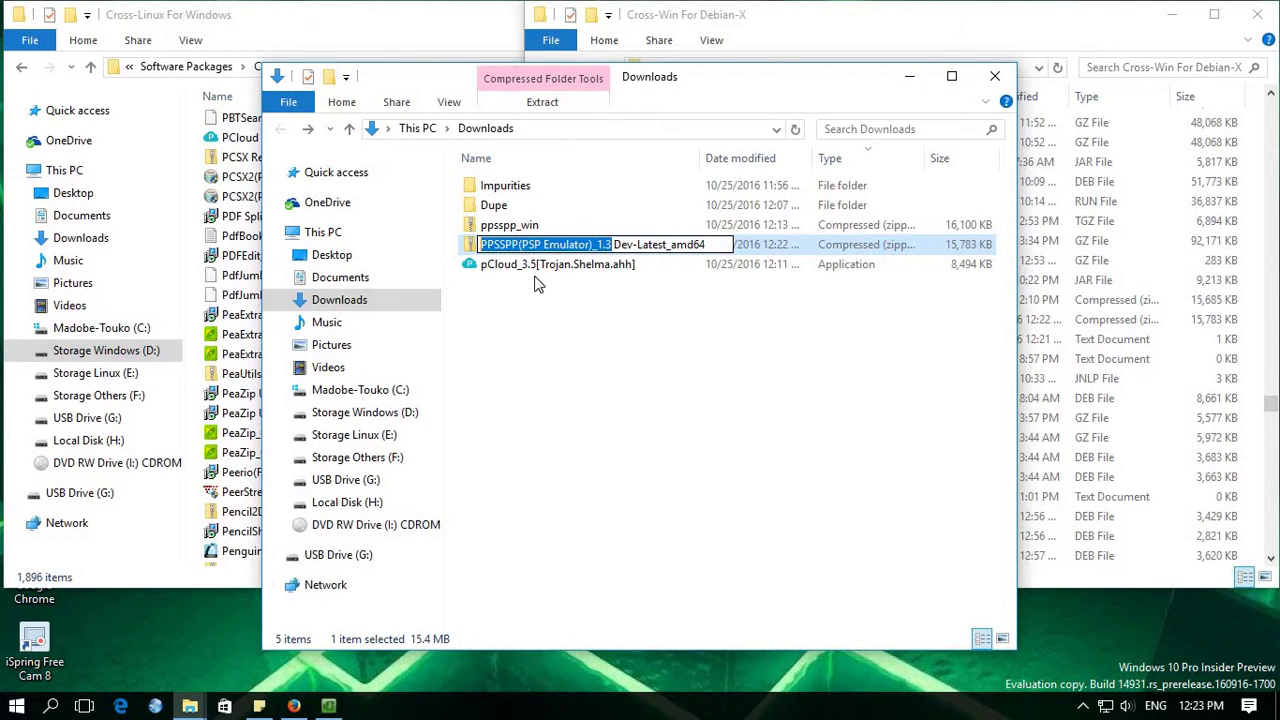
right_click(520, 246)
click(542, 303)
Rename the ppsspp_win archive as "PPSSPP(PSP Emulator)_1.3" and copy it into the Cross-Linux For Windows folder
click(515, 225)
right_click(520, 225)
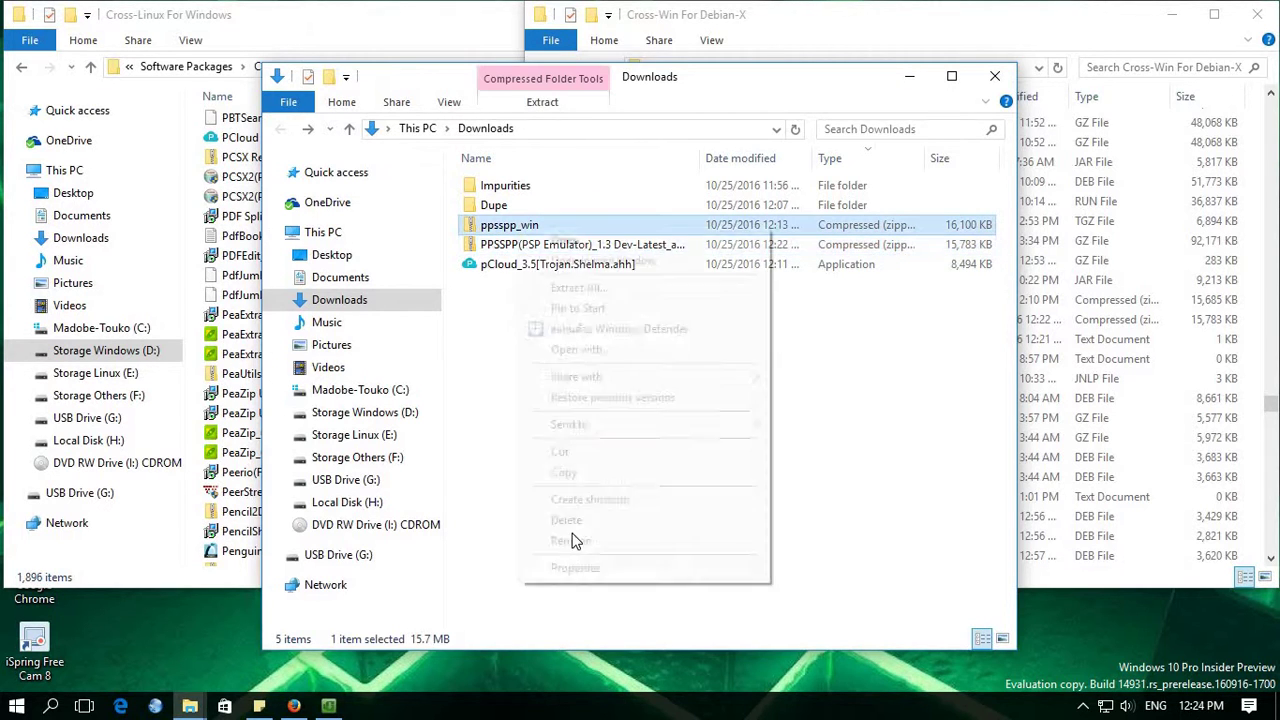
click(575, 537)
right_click(548, 228)
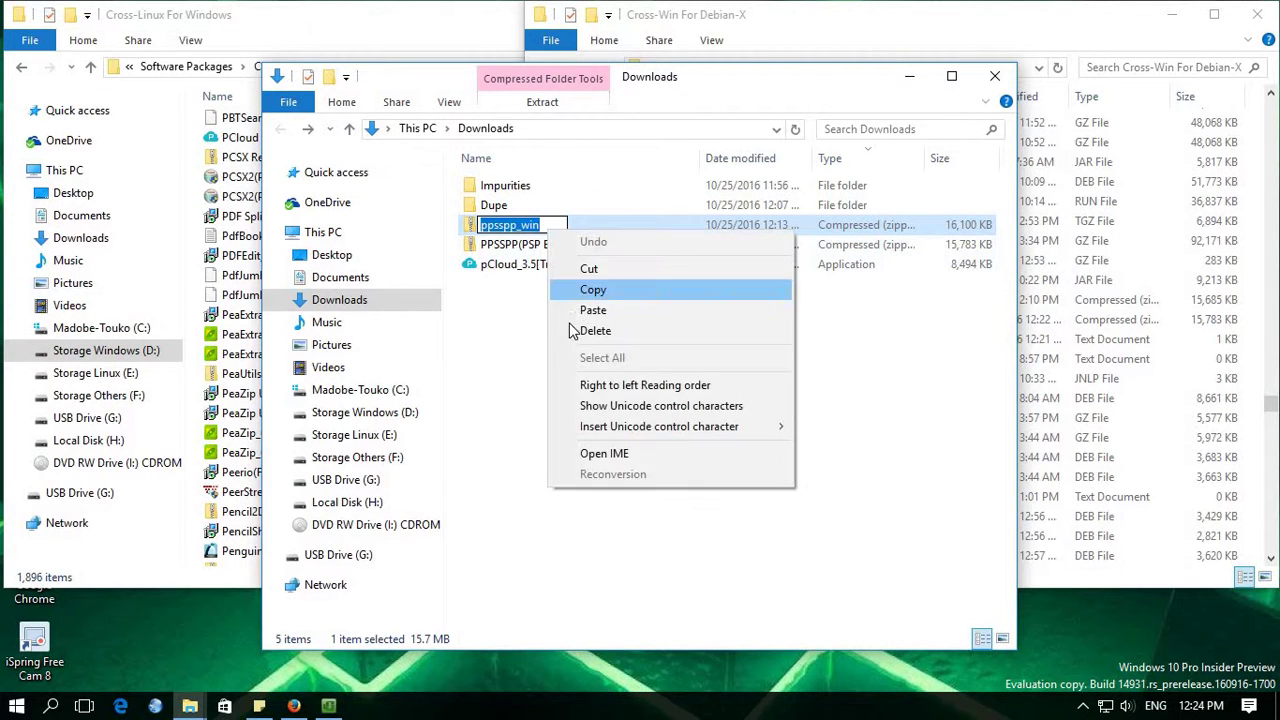
click(572, 309)
drag(519, 232, 199, 240)
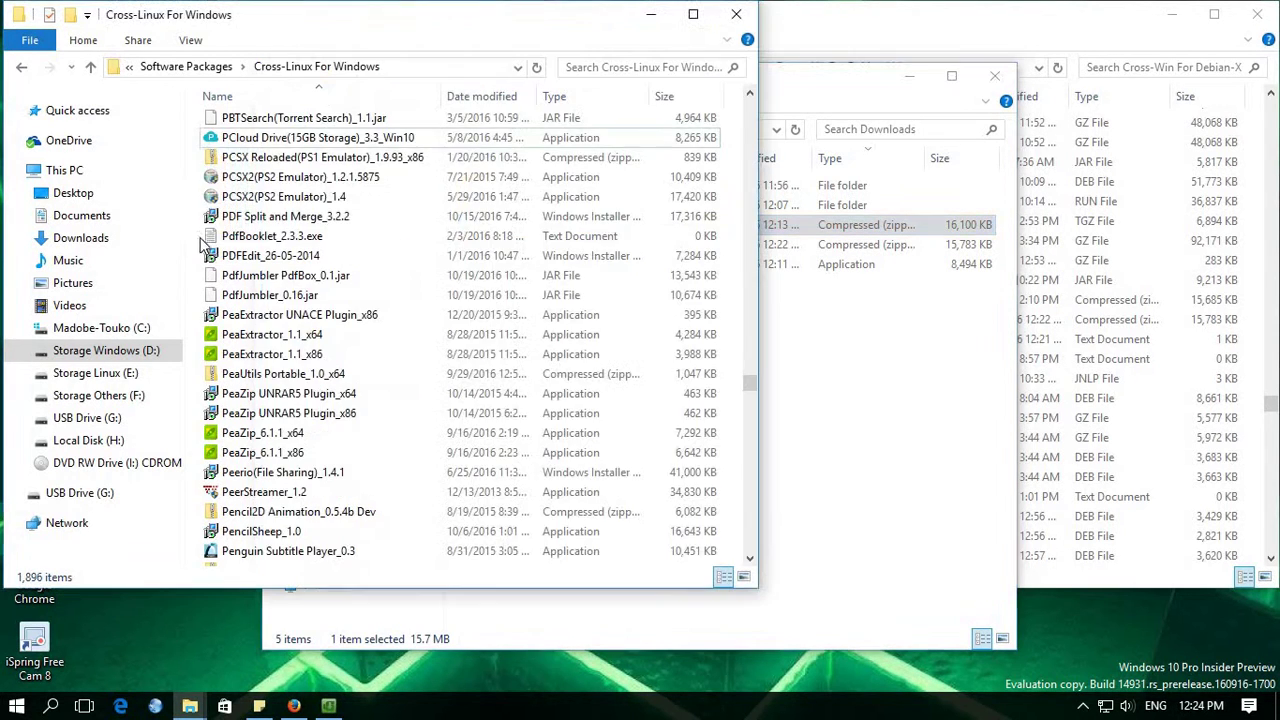
Move PPSSPP(PSP Emulator)_1.2.2 from Cross-Linux For Windows to the Trash folder on Storage Windows (D:)
click(872, 336)
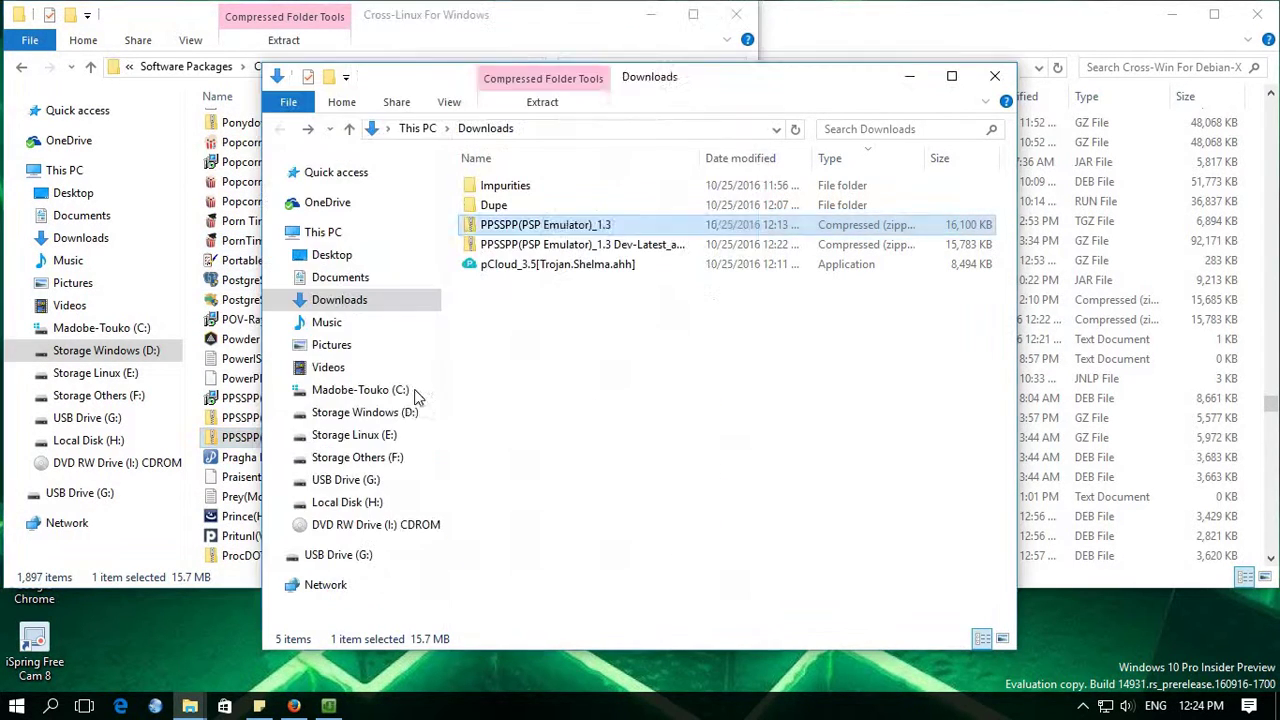
click(403, 410)
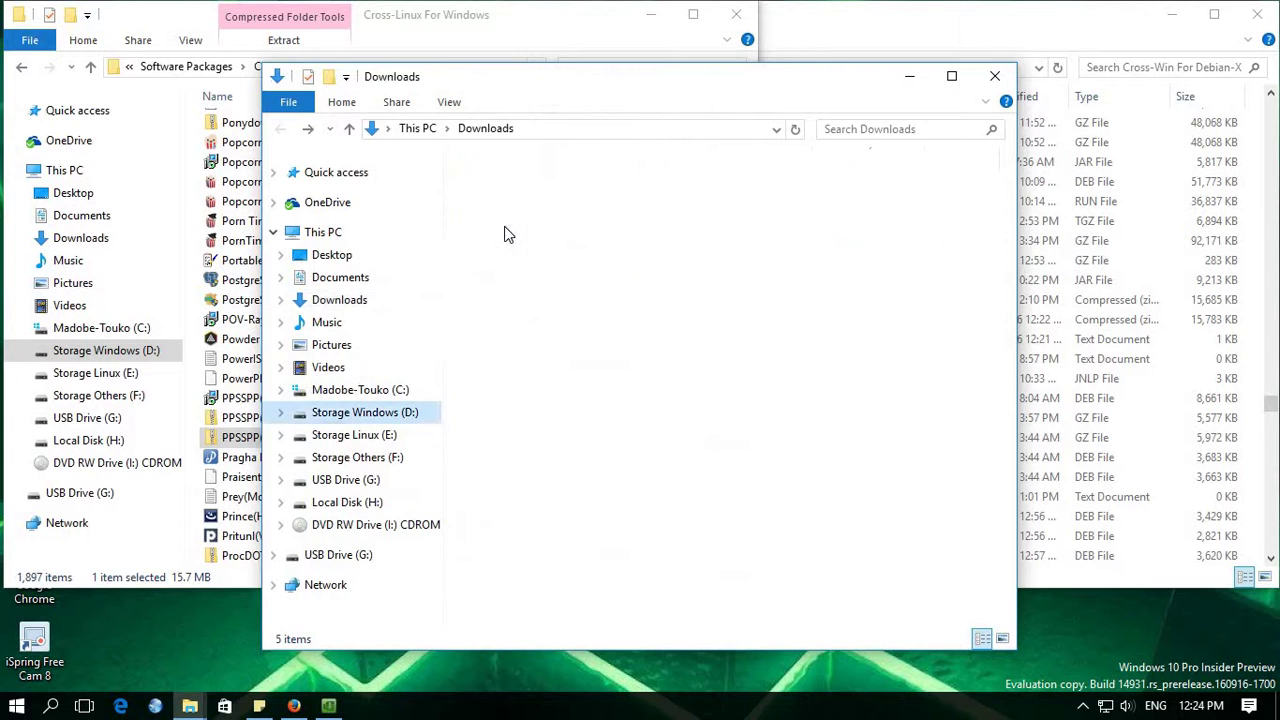
click(145, 568)
drag(240, 420, 805, 512)
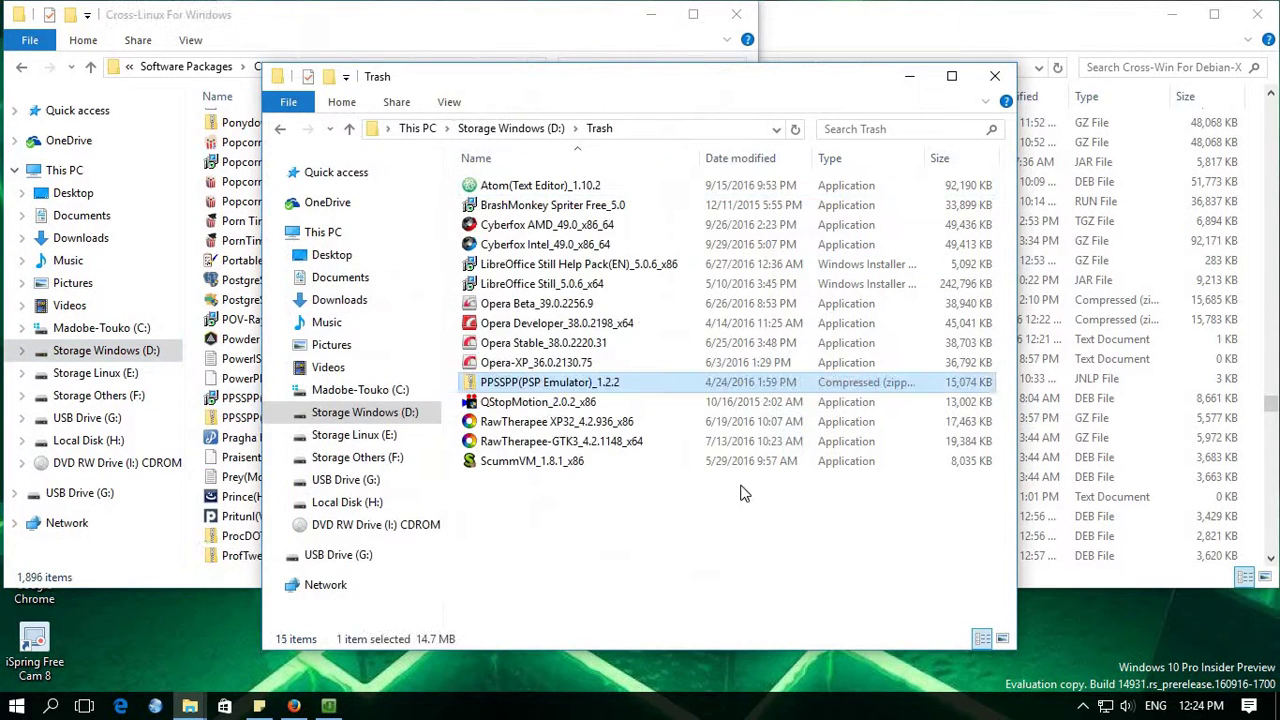
Go back to Downloads and move both PPSSPP(PSP Emulator) 1.3 archives into the Dupe folder
click(283, 131)
key(alt+Left)
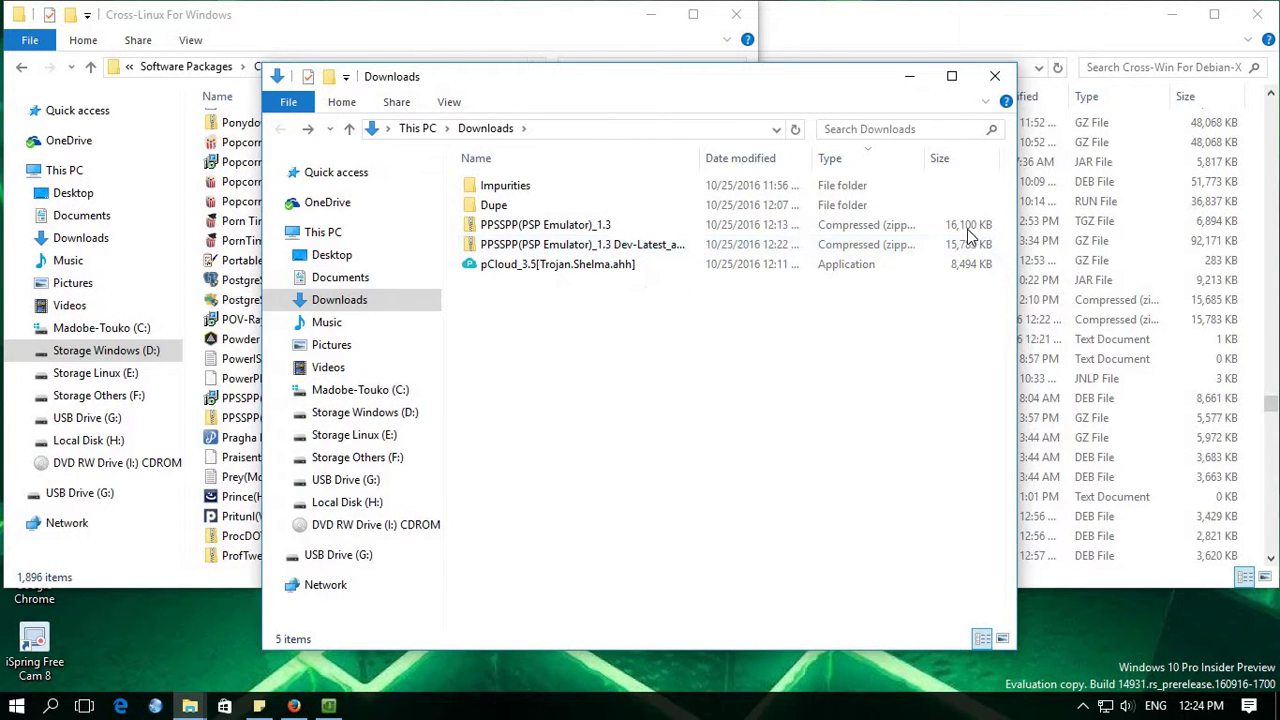
click(968, 236)
drag(558, 213, 558, 204)
Copy the name of PCloud Drive(15GB Storage)_3.3_Win10 in the Cross-Linux For Windows folder
click(170, 555)
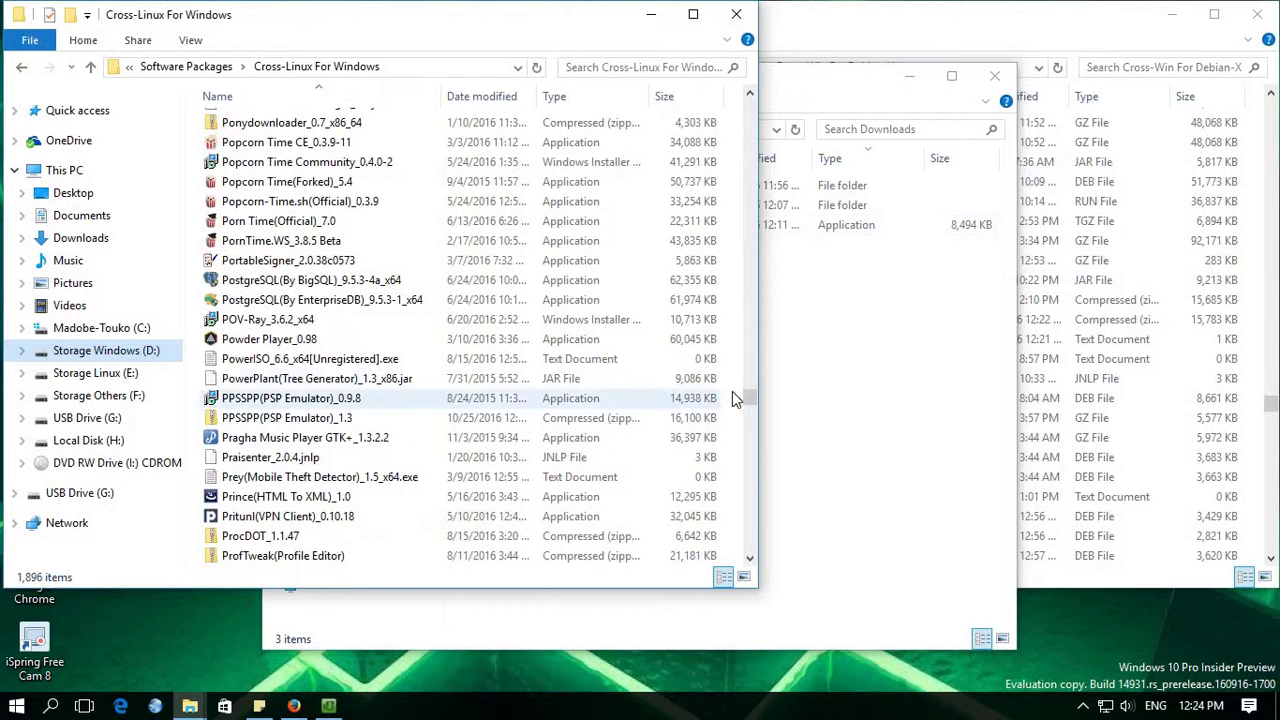
scroll(745, 390, up, 2)
scroll(750, 388, up, 10)
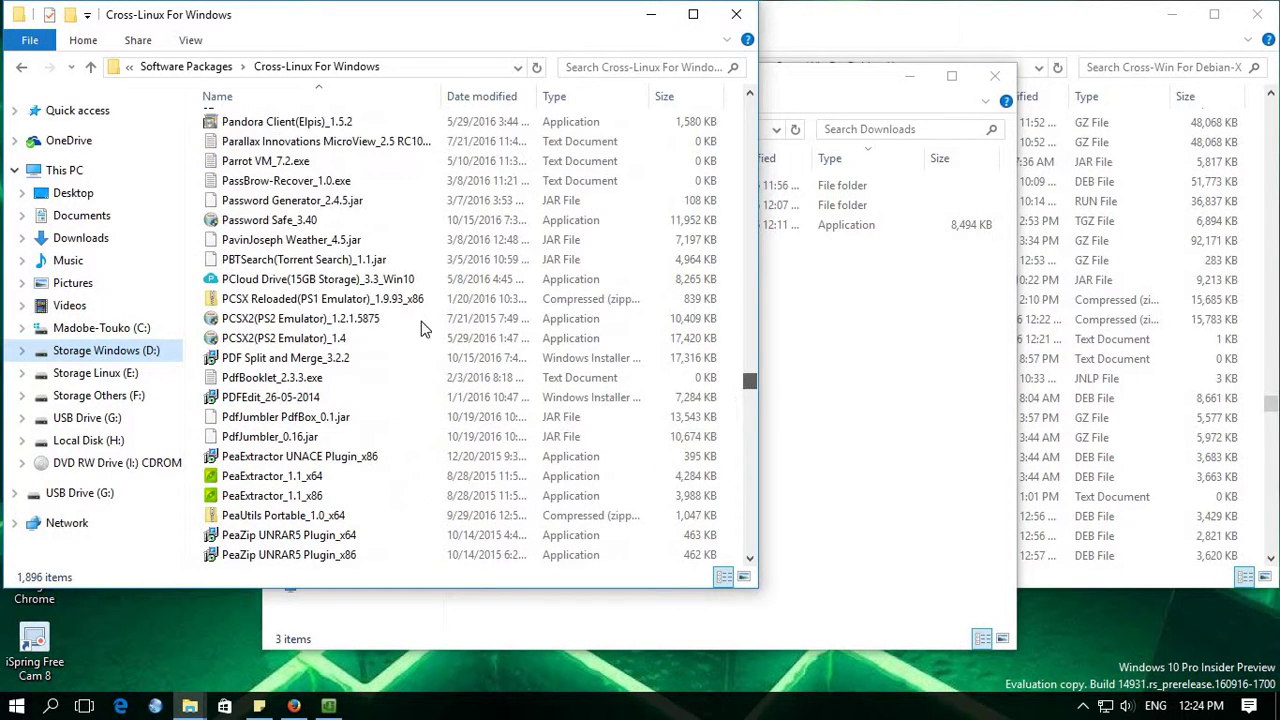
right_click(335, 285)
click(387, 566)
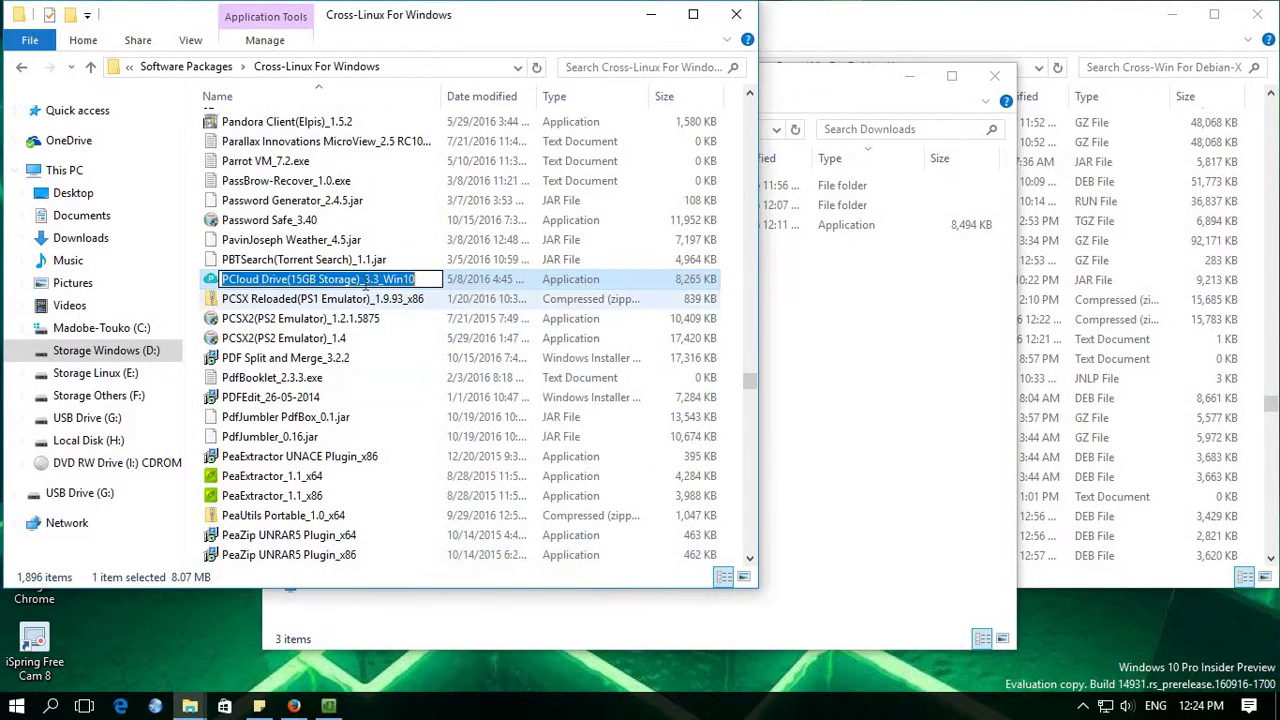
right_click(390, 340)
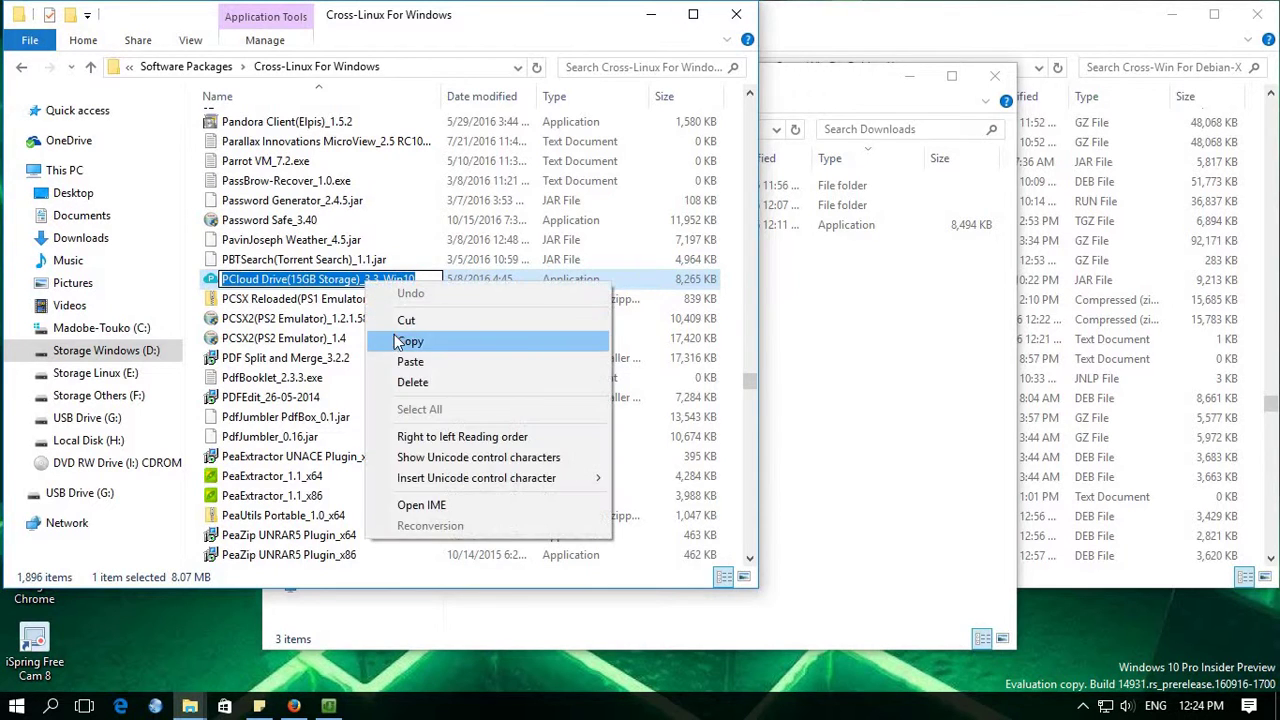
click(400, 342)
Rename the pCloud installer in Downloads as "PCloud Drive(15GB Storage)_3.5_Win10[Trojan.Shelma.ahh]"
click(850, 282)
right_click(592, 226)
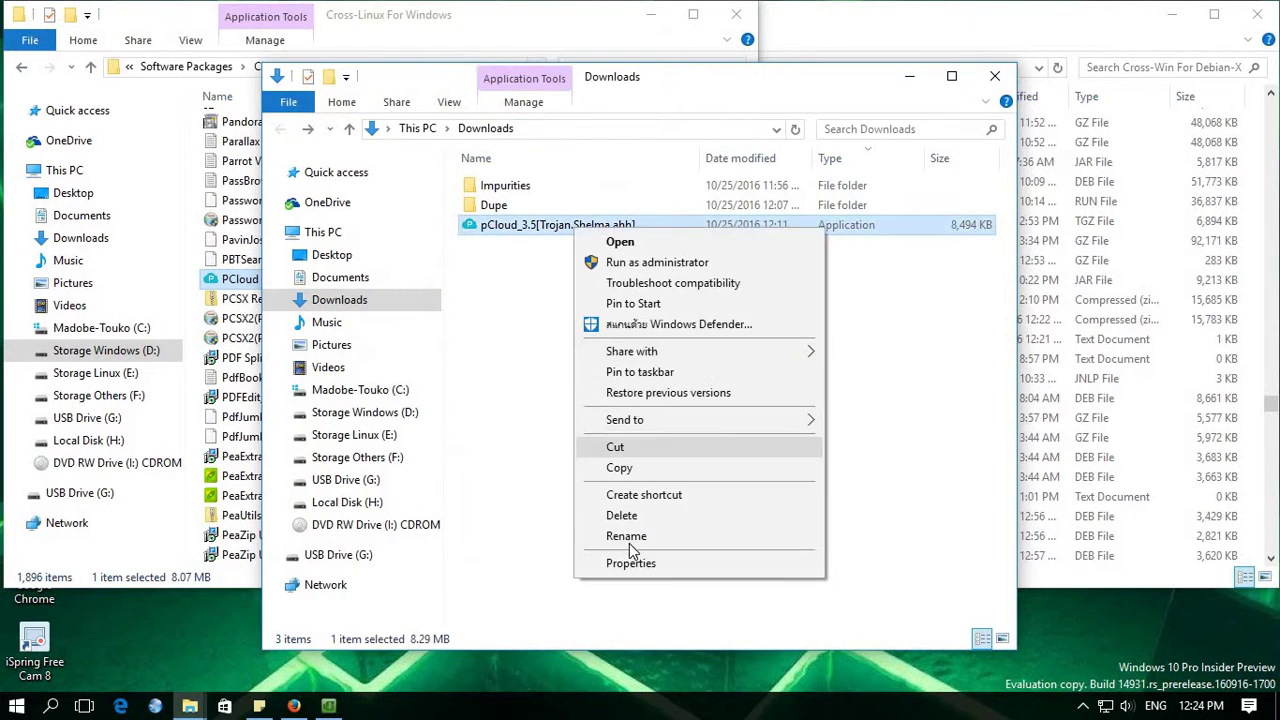
click(628, 531)
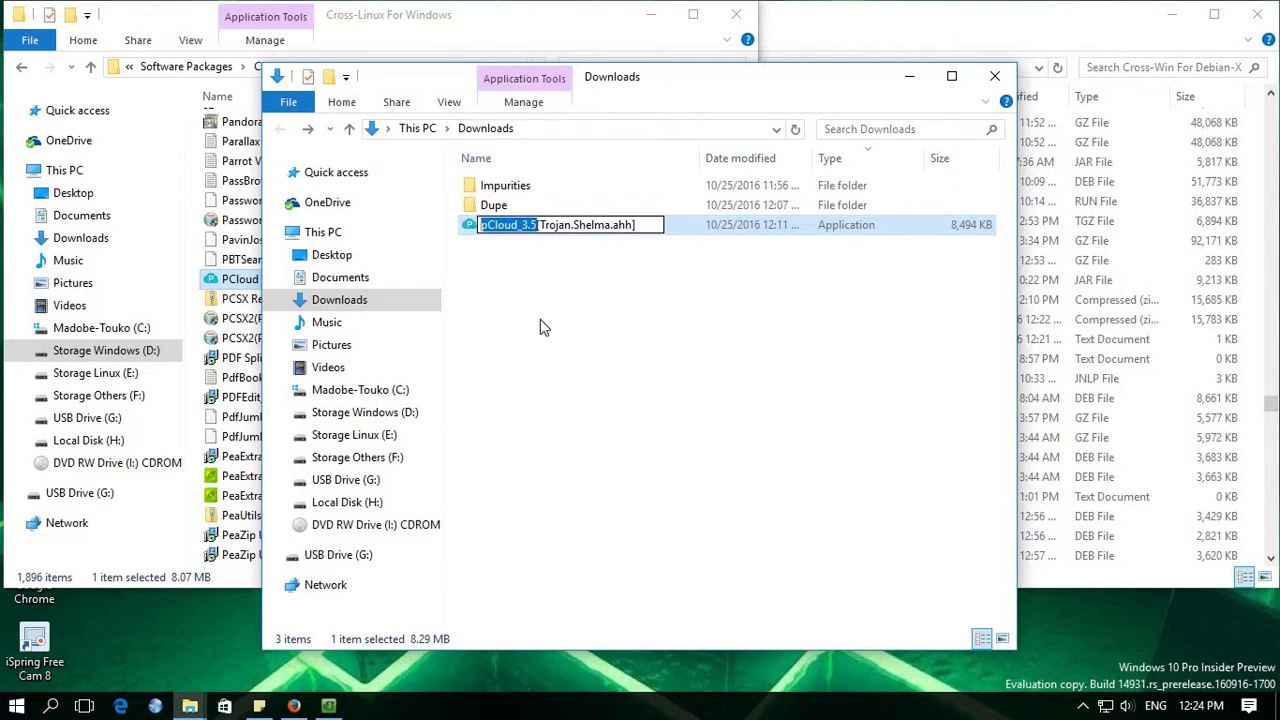
right_click(530, 228)
click(552, 309)
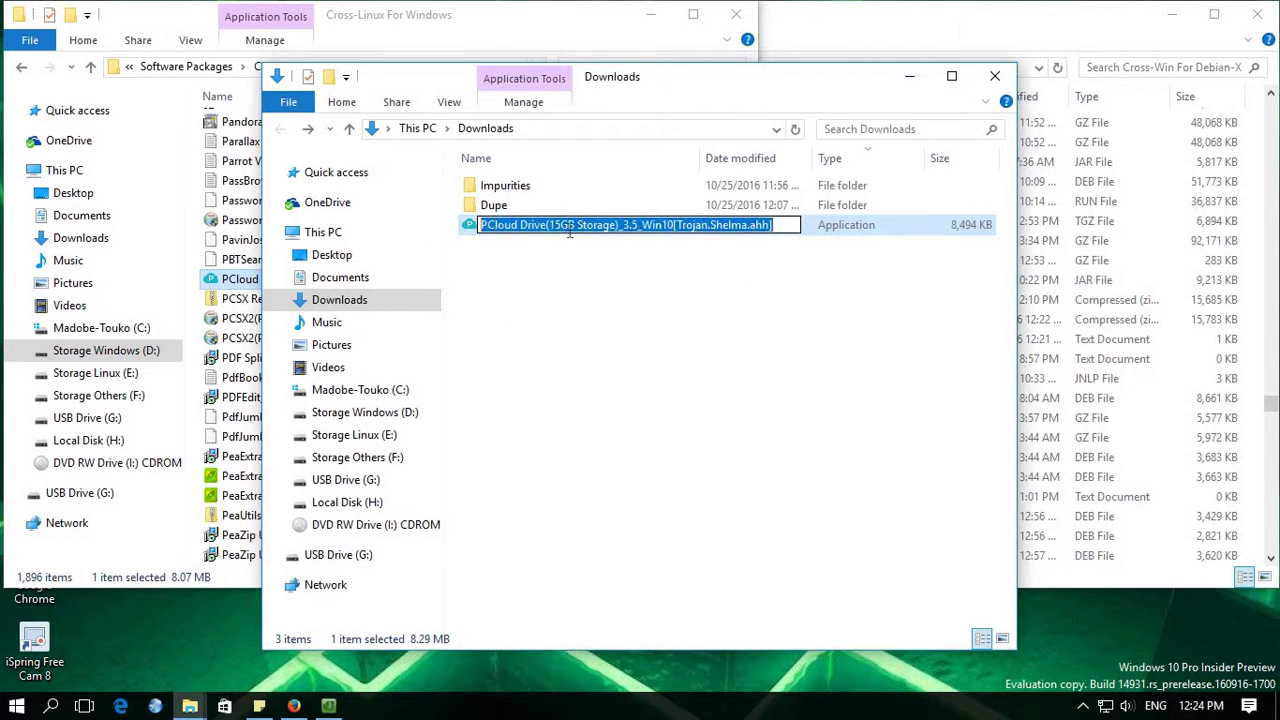
Copy the PCloud Drive installer's full name and move the file into the Impurities folder
right_click(568, 228)
click(600, 290)
drag(540, 236, 541, 187)
Create an empty text document in the [Nuetralize List] folder, named with the copied "PCloud Drive(15GB Storage)_3.5_Win10[Trojan.Shelma.ahh]"
click(90, 66)
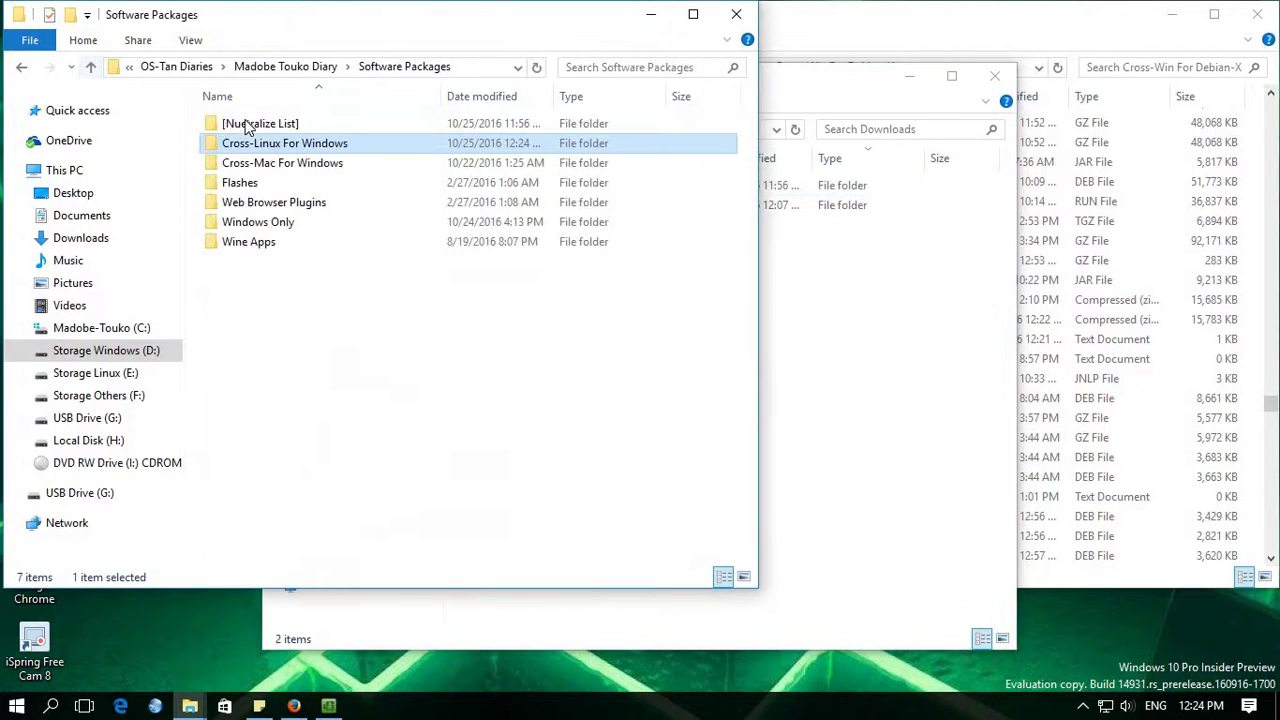
key(Return)
right_click(728, 325)
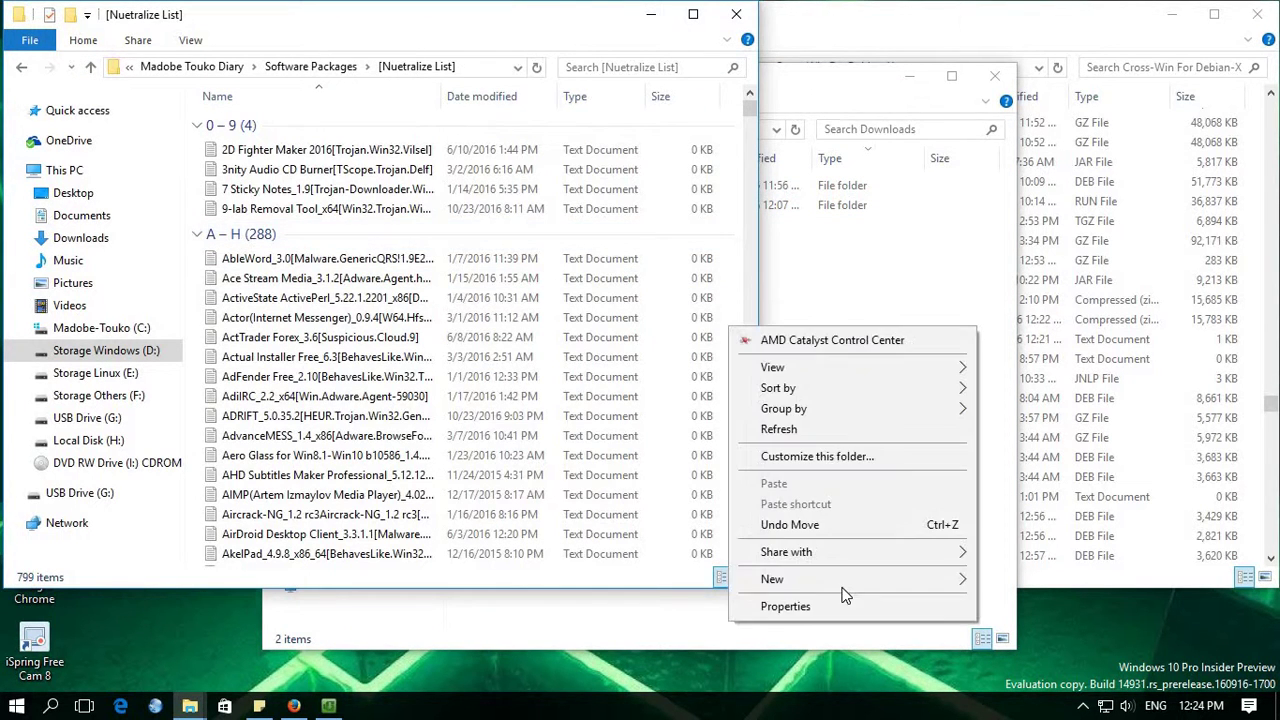
mouse_move(960, 579)
click(1060, 637)
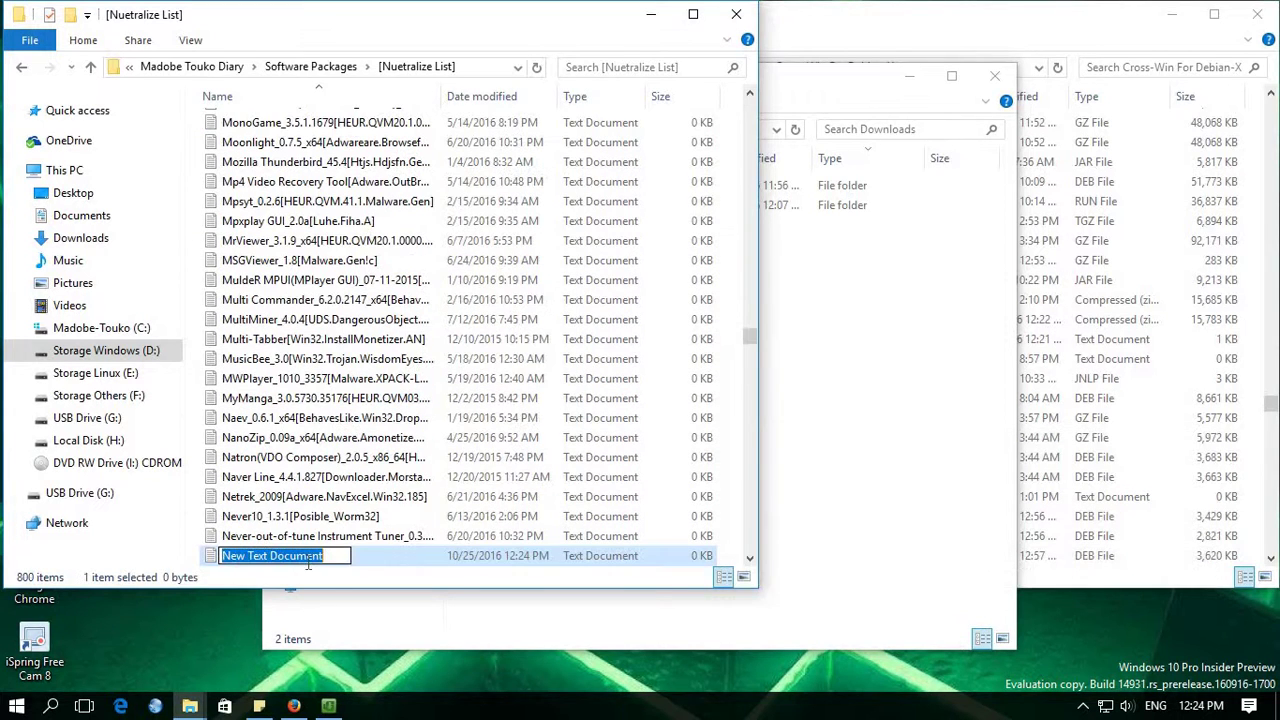
right_click(323, 558)
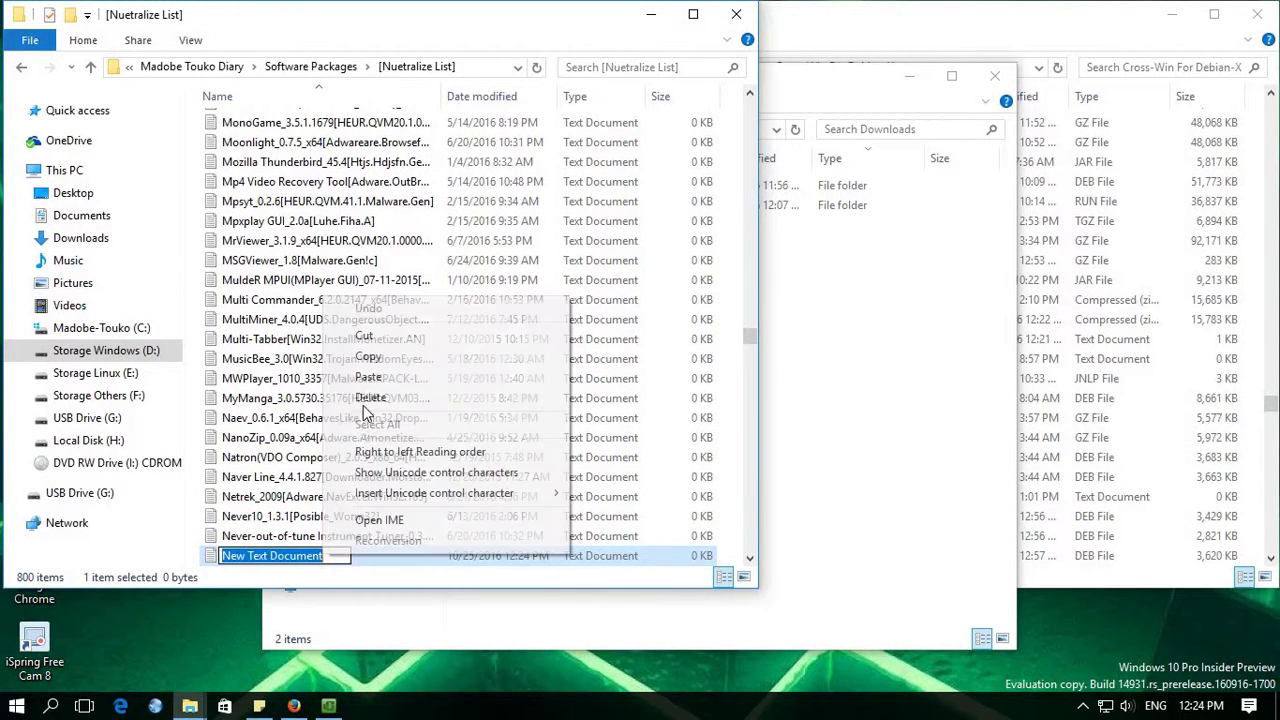
click(380, 397)
key(Return)
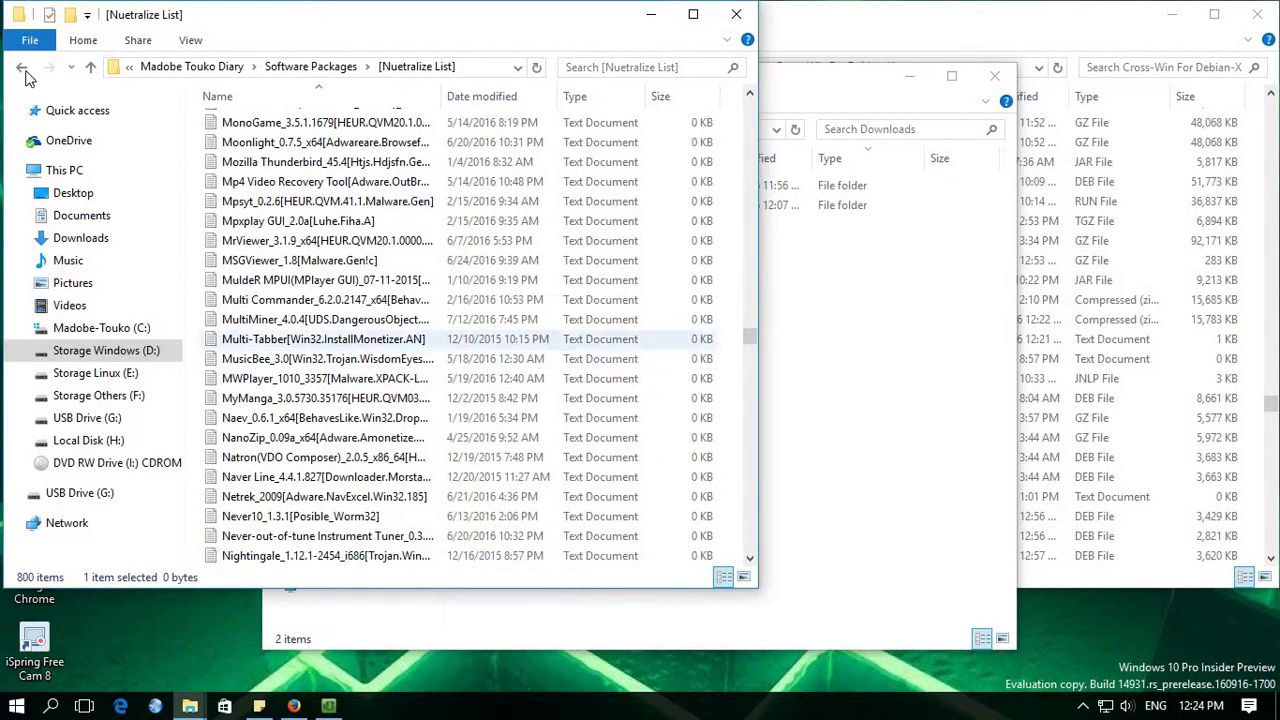
Return to the Cross-Linux For Windows folder and bring the Downloads window to the front
key(BackSpace)
key(Down)
key(Return)
click(795, 276)
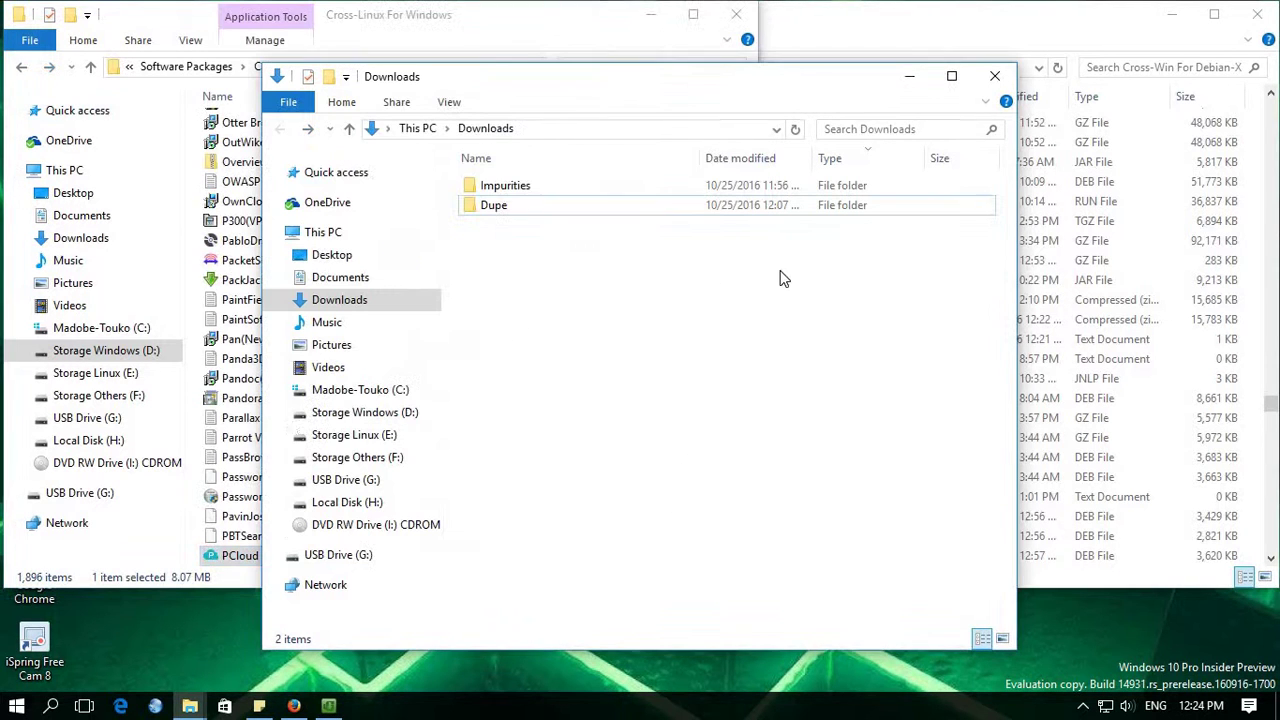
Review the Cross-Linux For Windows files from PCloud Drive through the PPSSPP entries, and close the Downloads window
scroll(218, 452, down, 4)
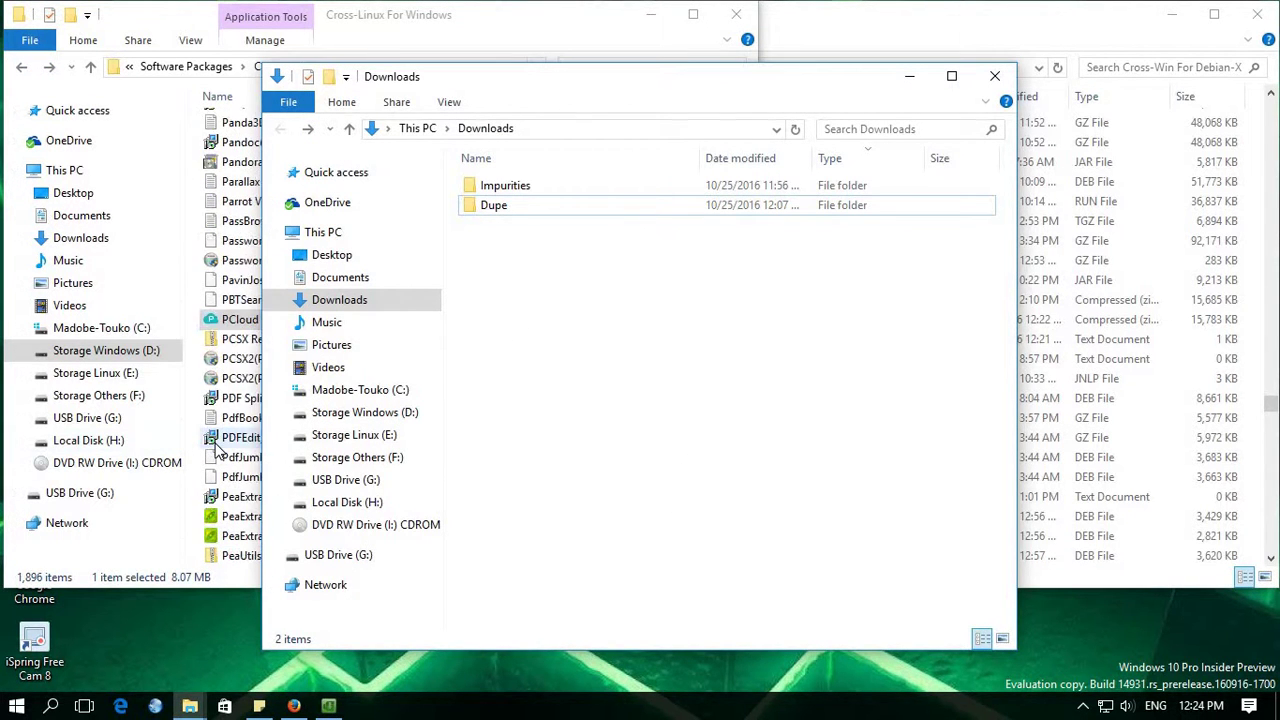
scroll(218, 452, down, 1)
click(143, 568)
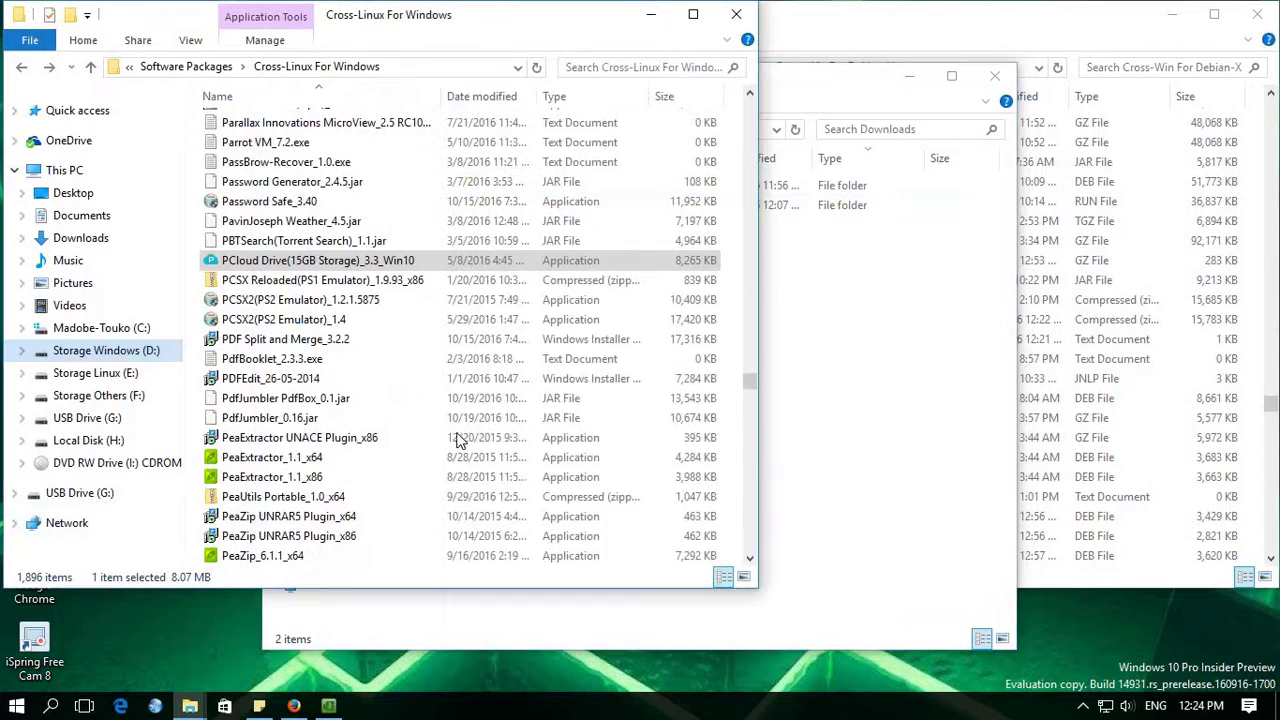
scroll(490, 421, down, 8)
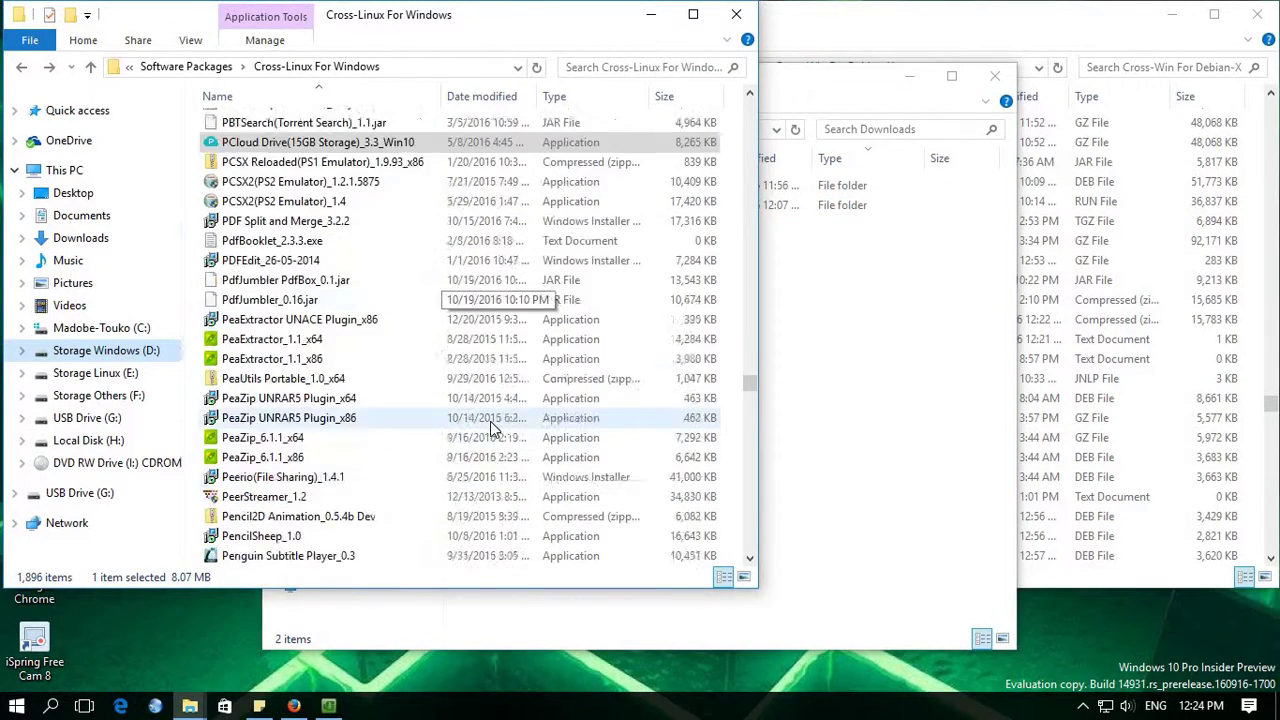
scroll(490, 424, down, 5)
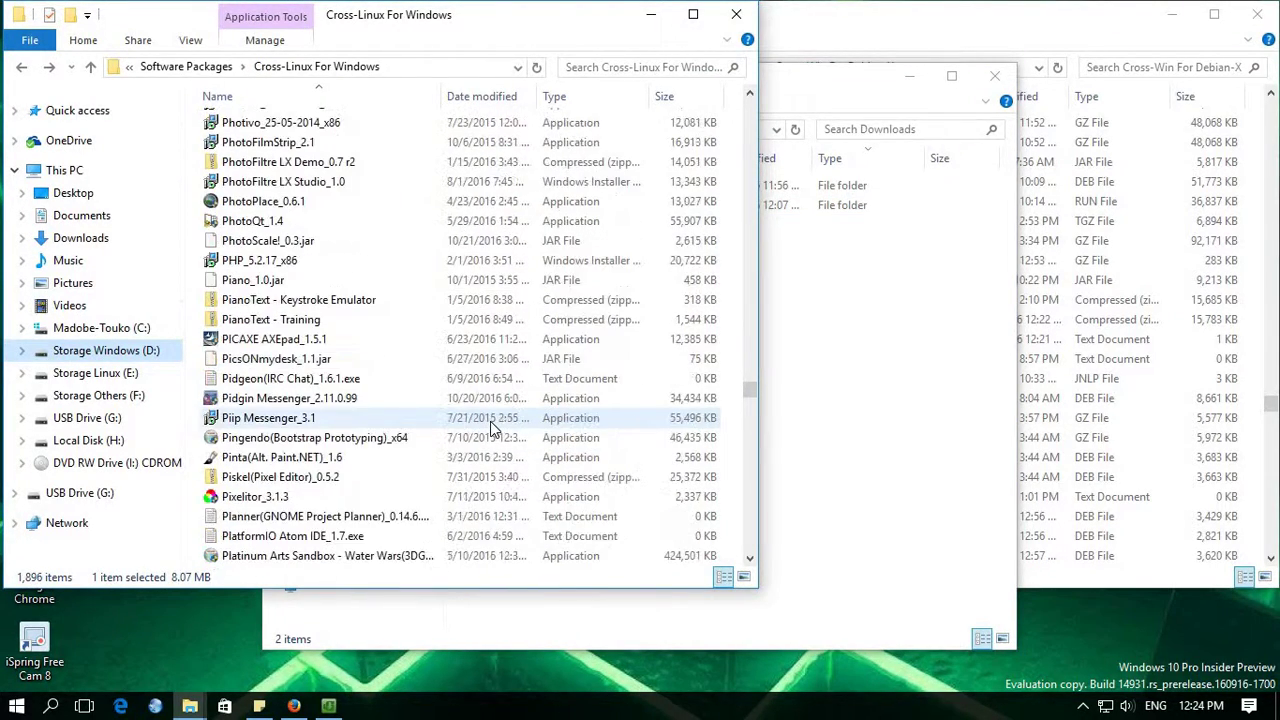
scroll(490, 425, down, 4)
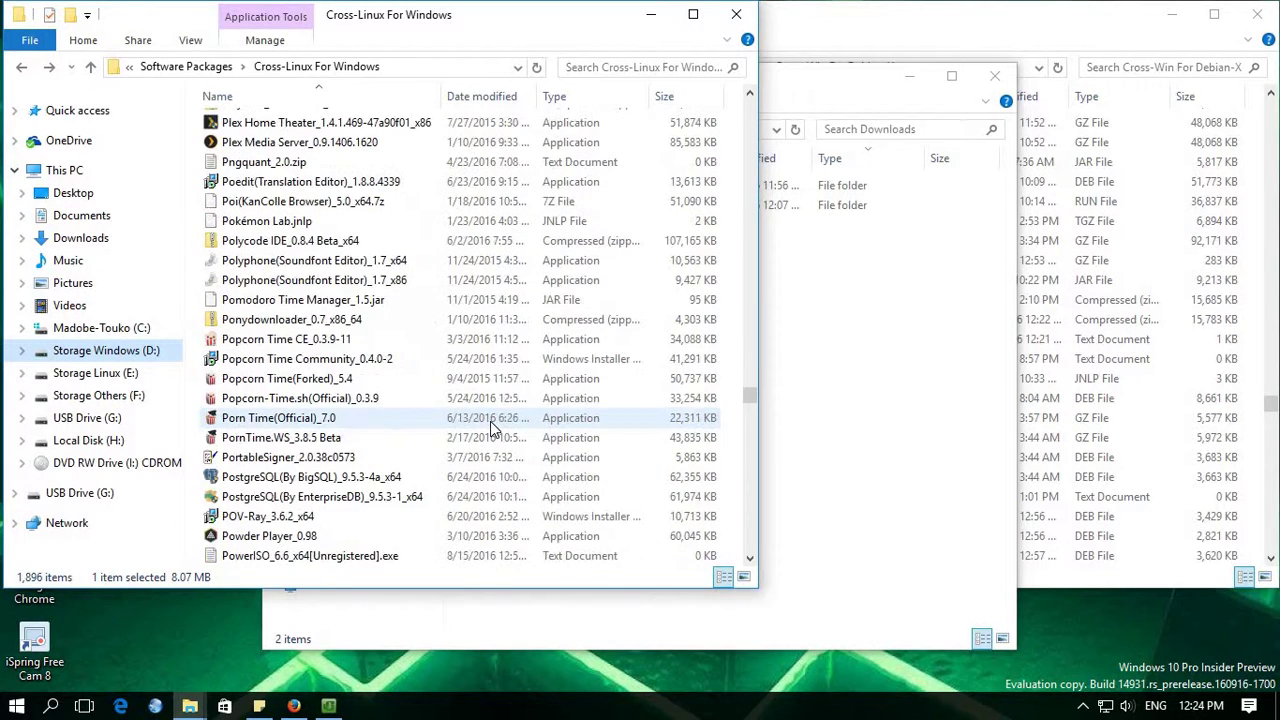
scroll(490, 425, down, 4)
scroll(490, 421, down, 1)
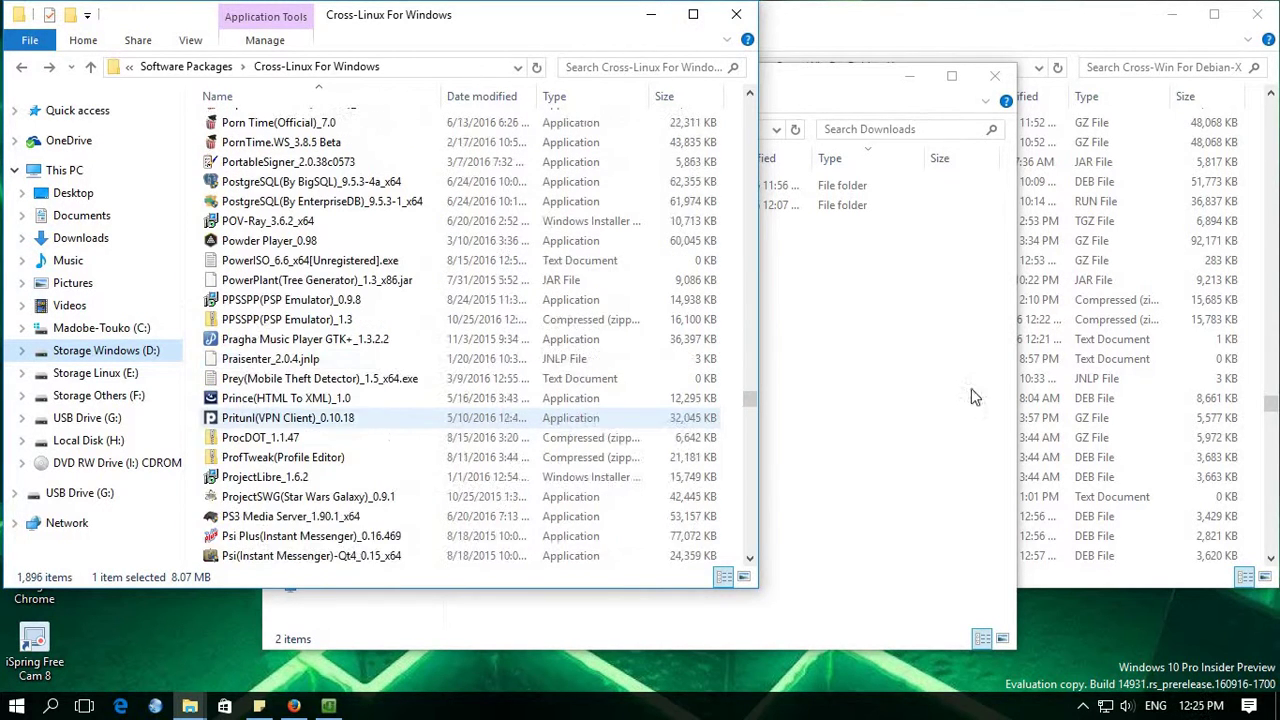
click(995, 77)
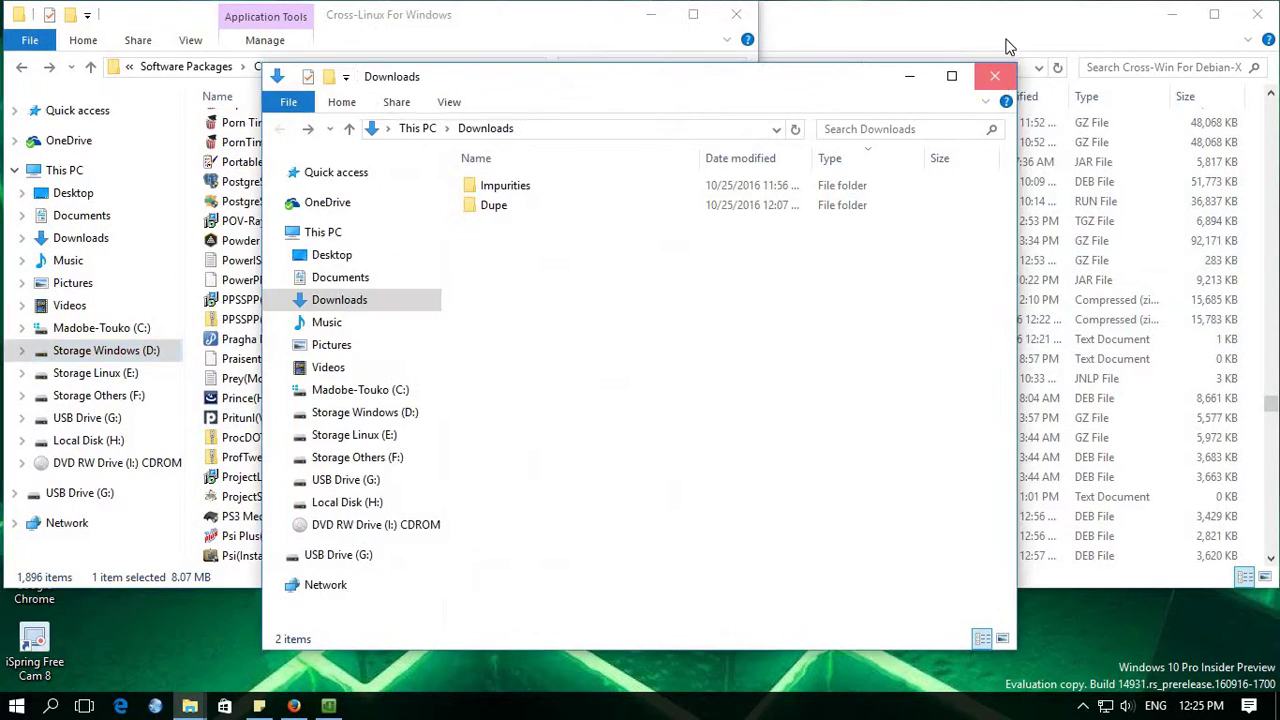